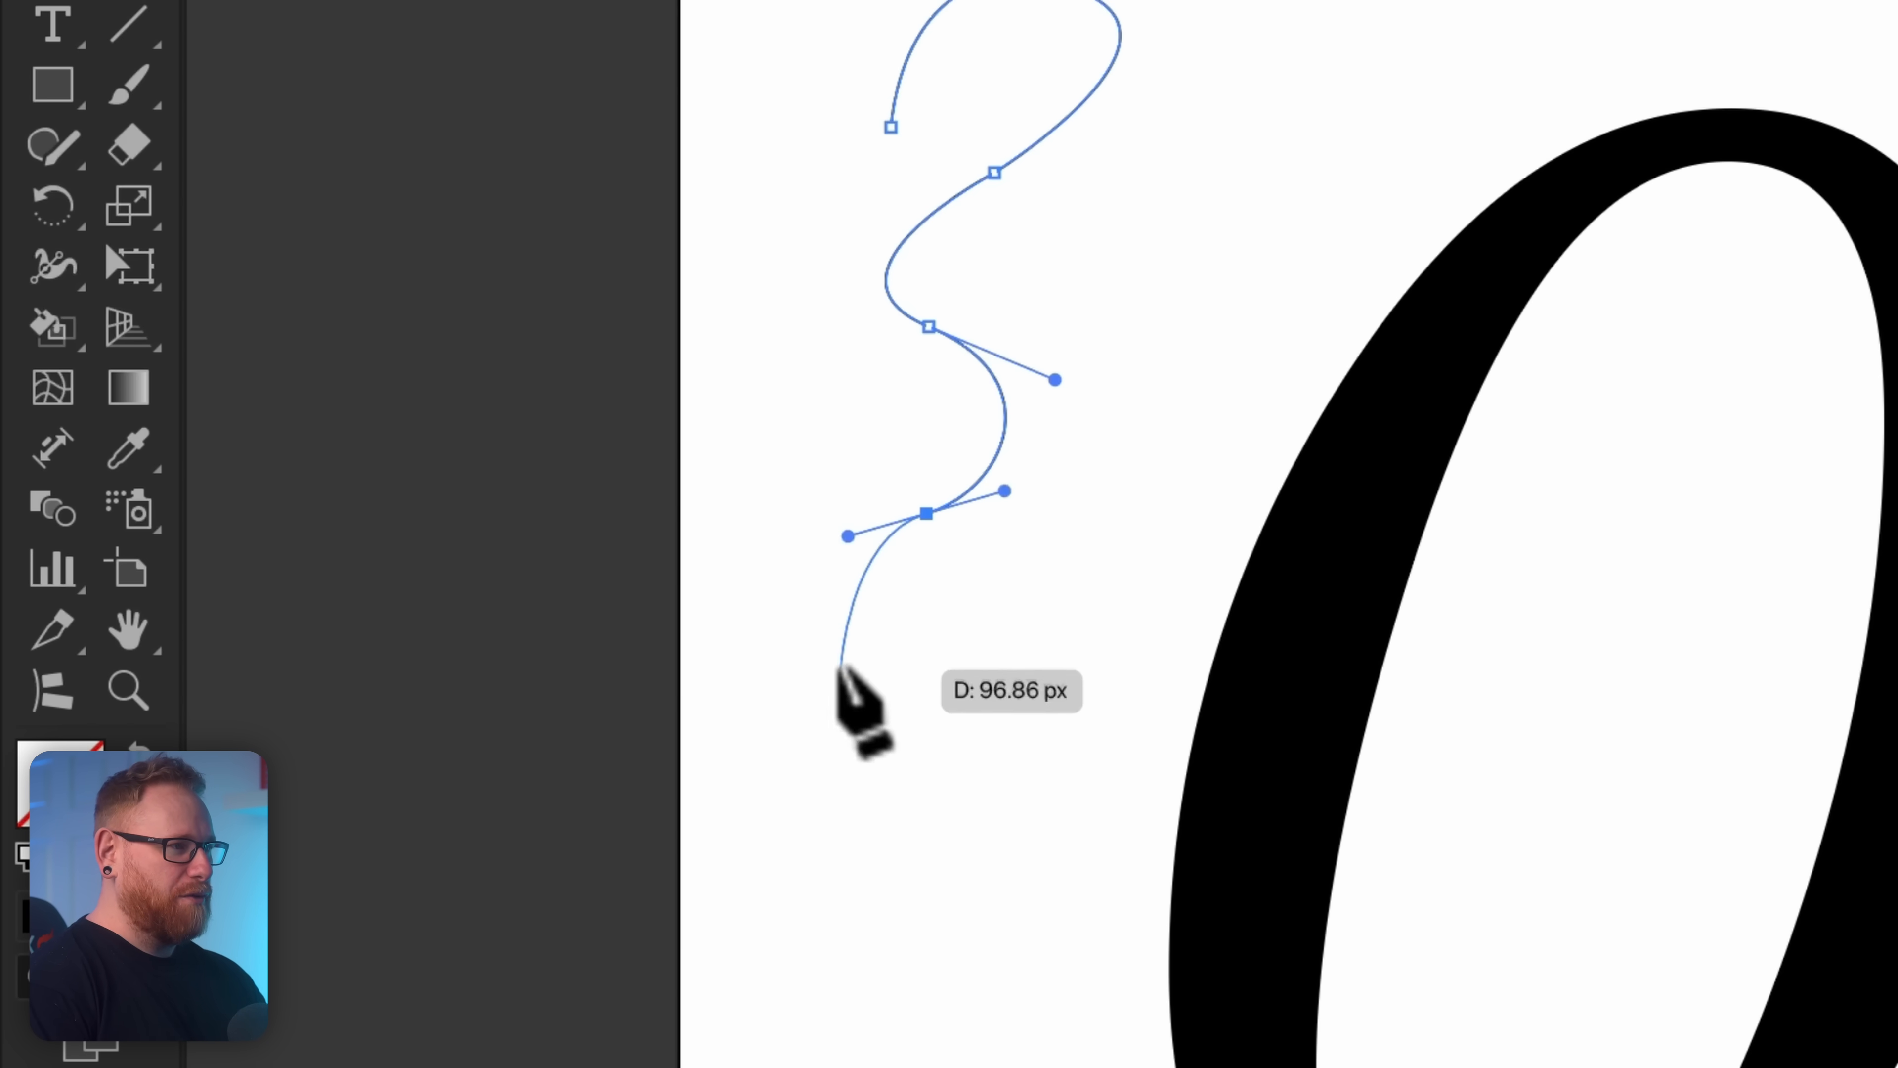
Step: Extend the open practice path downward beside the O with the Pen tool, mixing curved segments and straight corner segments
click(925, 513)
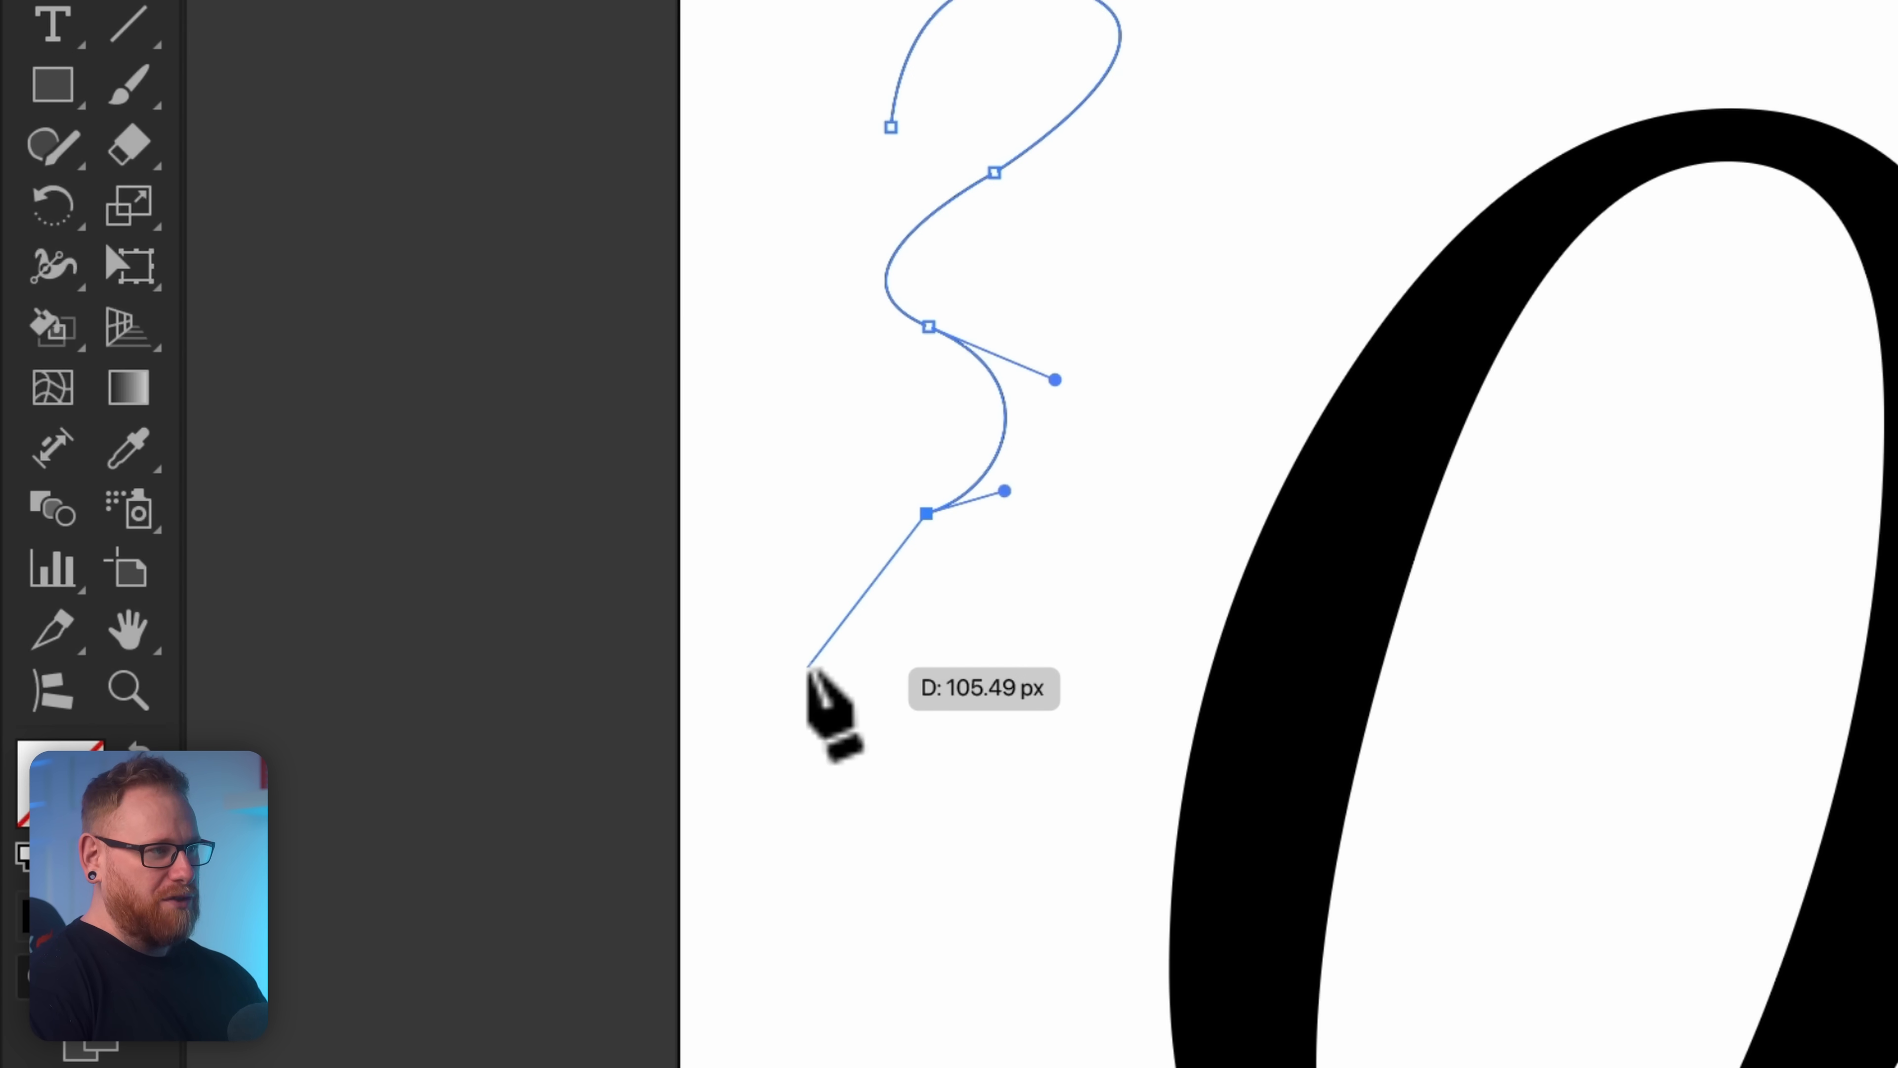
drag(825, 659, 843, 809)
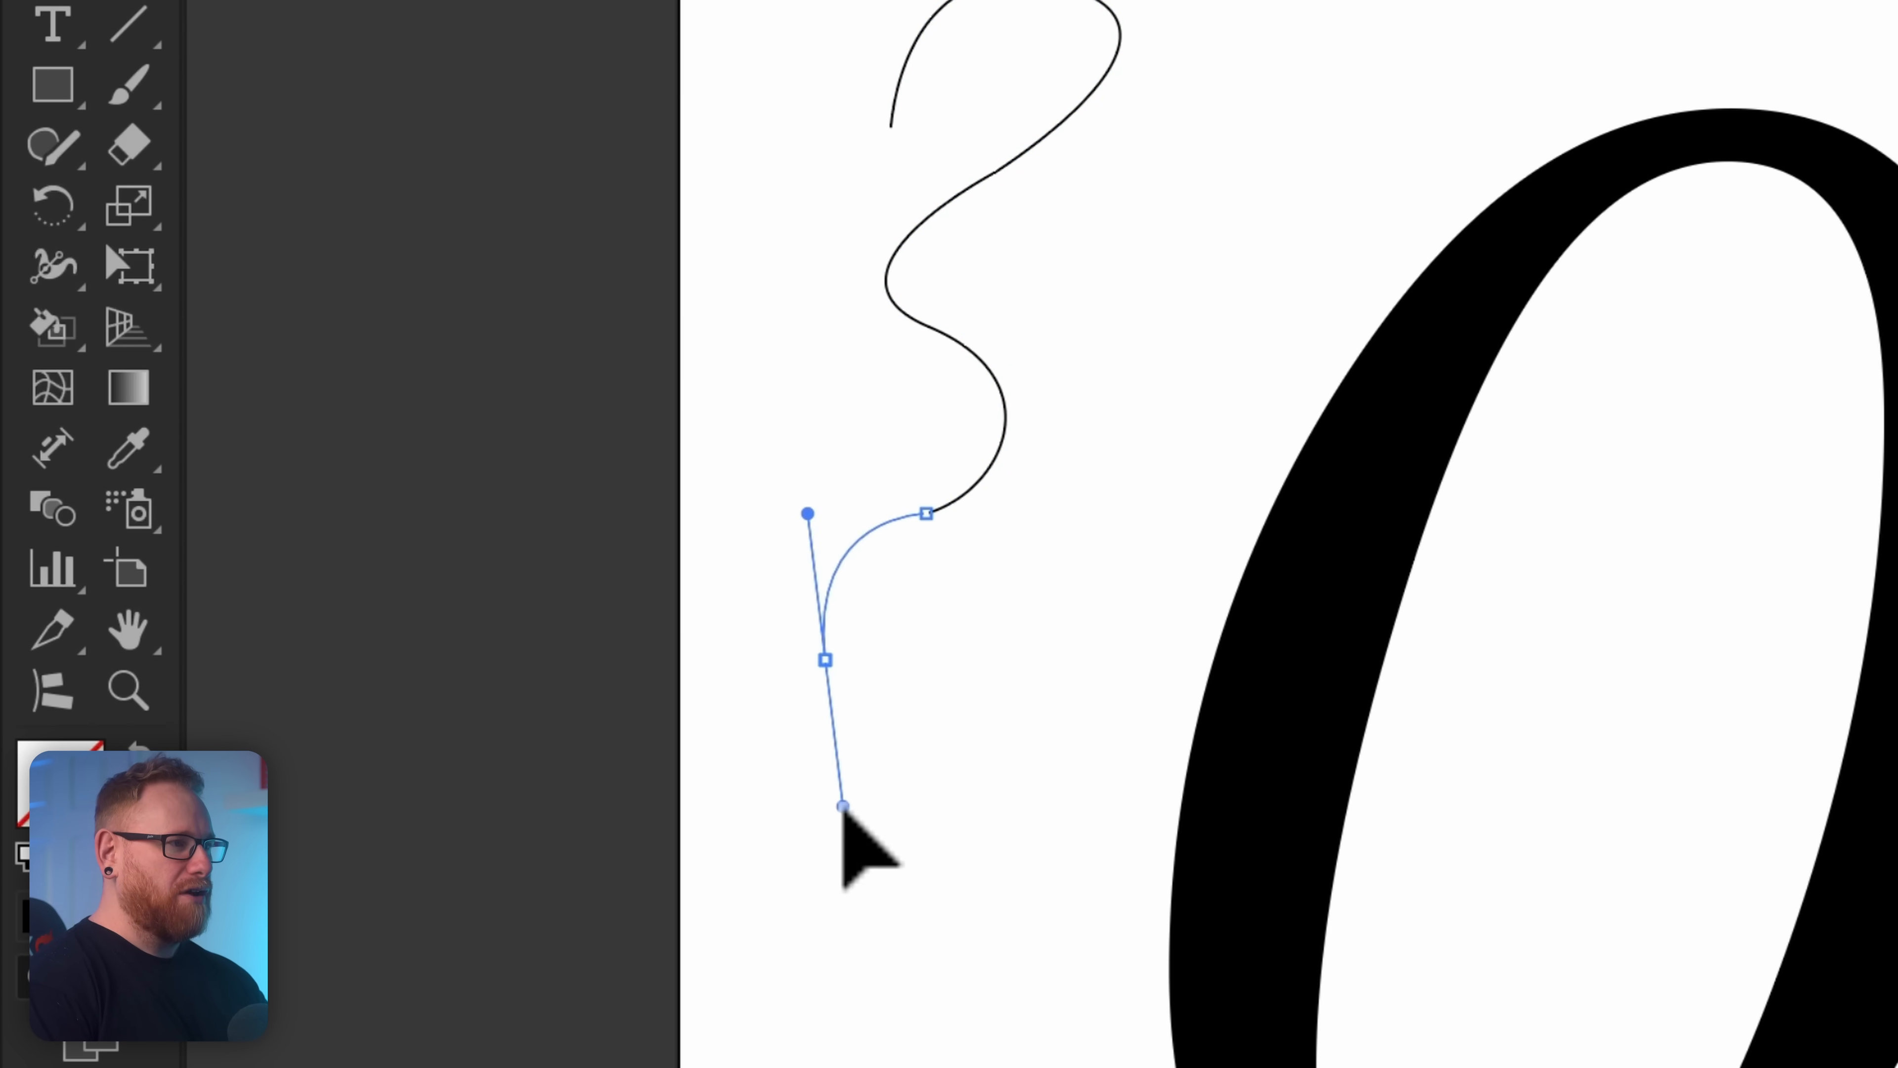
click(825, 659)
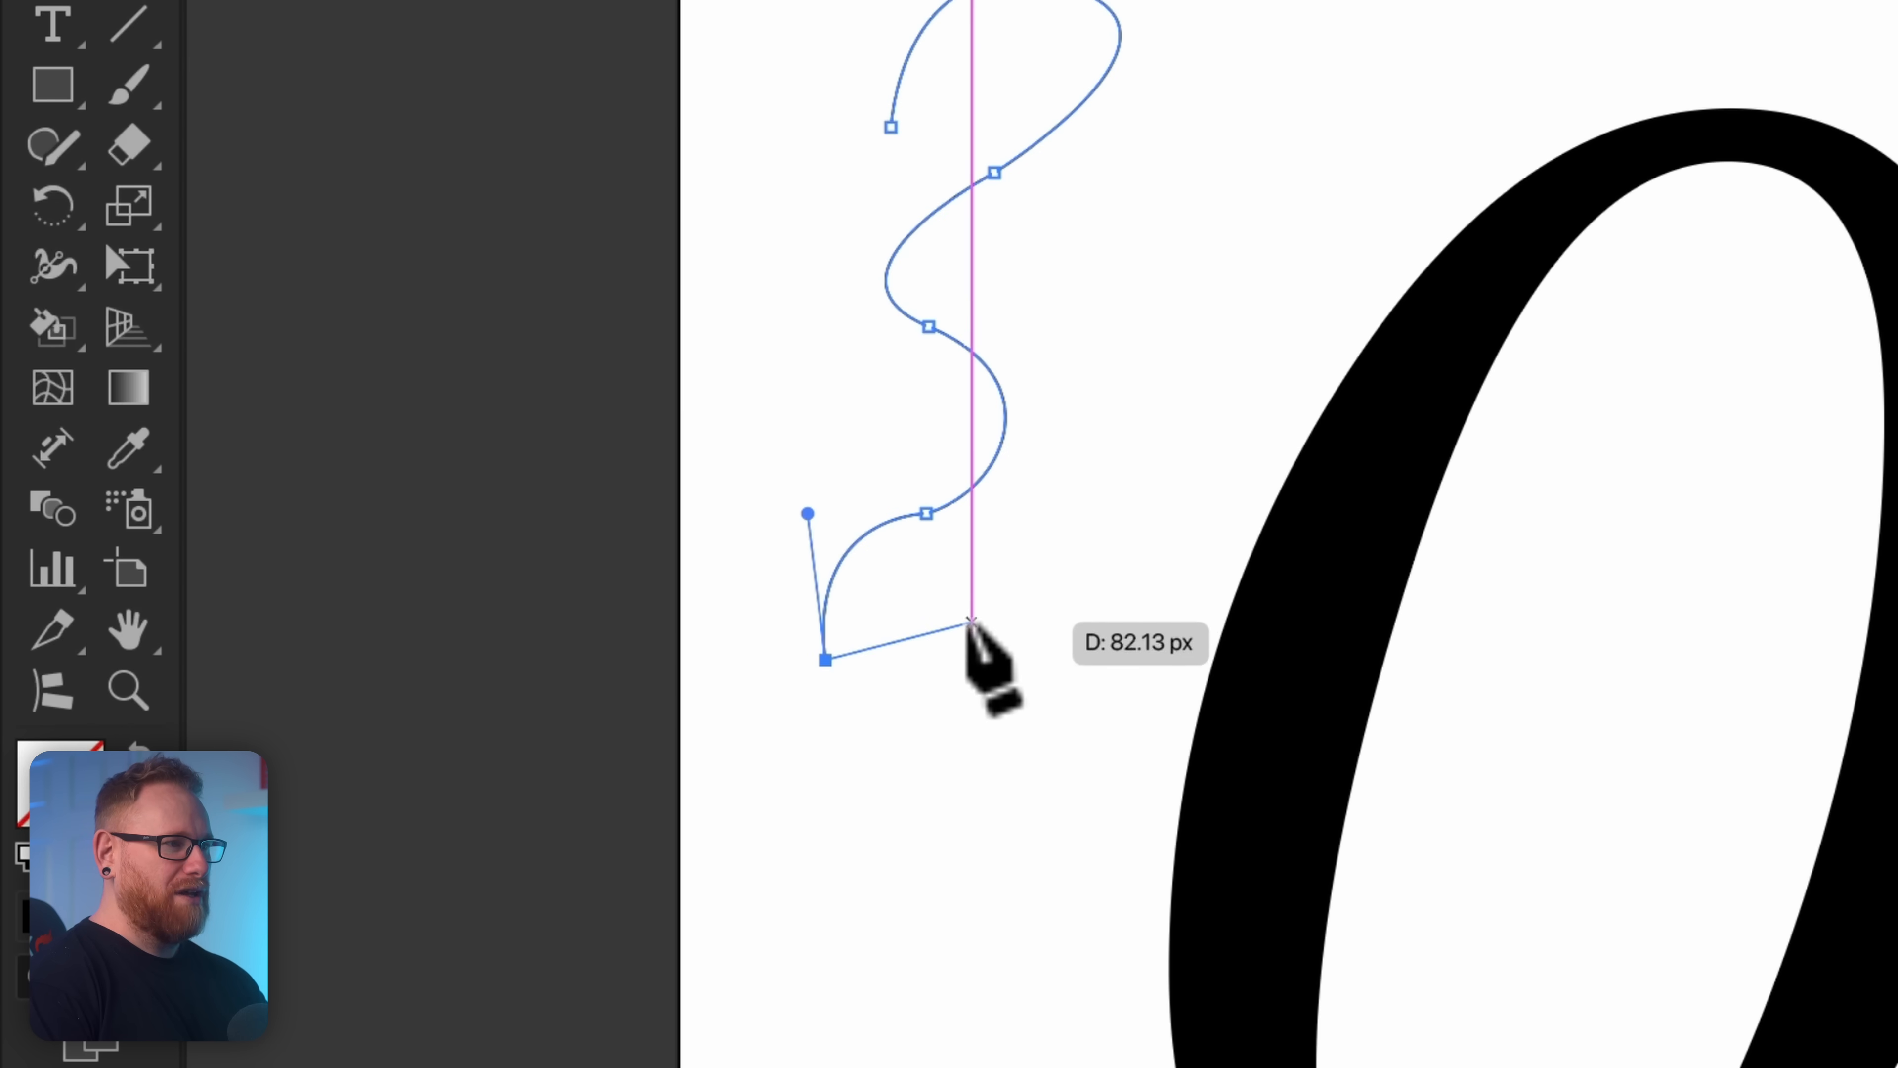
click(971, 620)
click(956, 764)
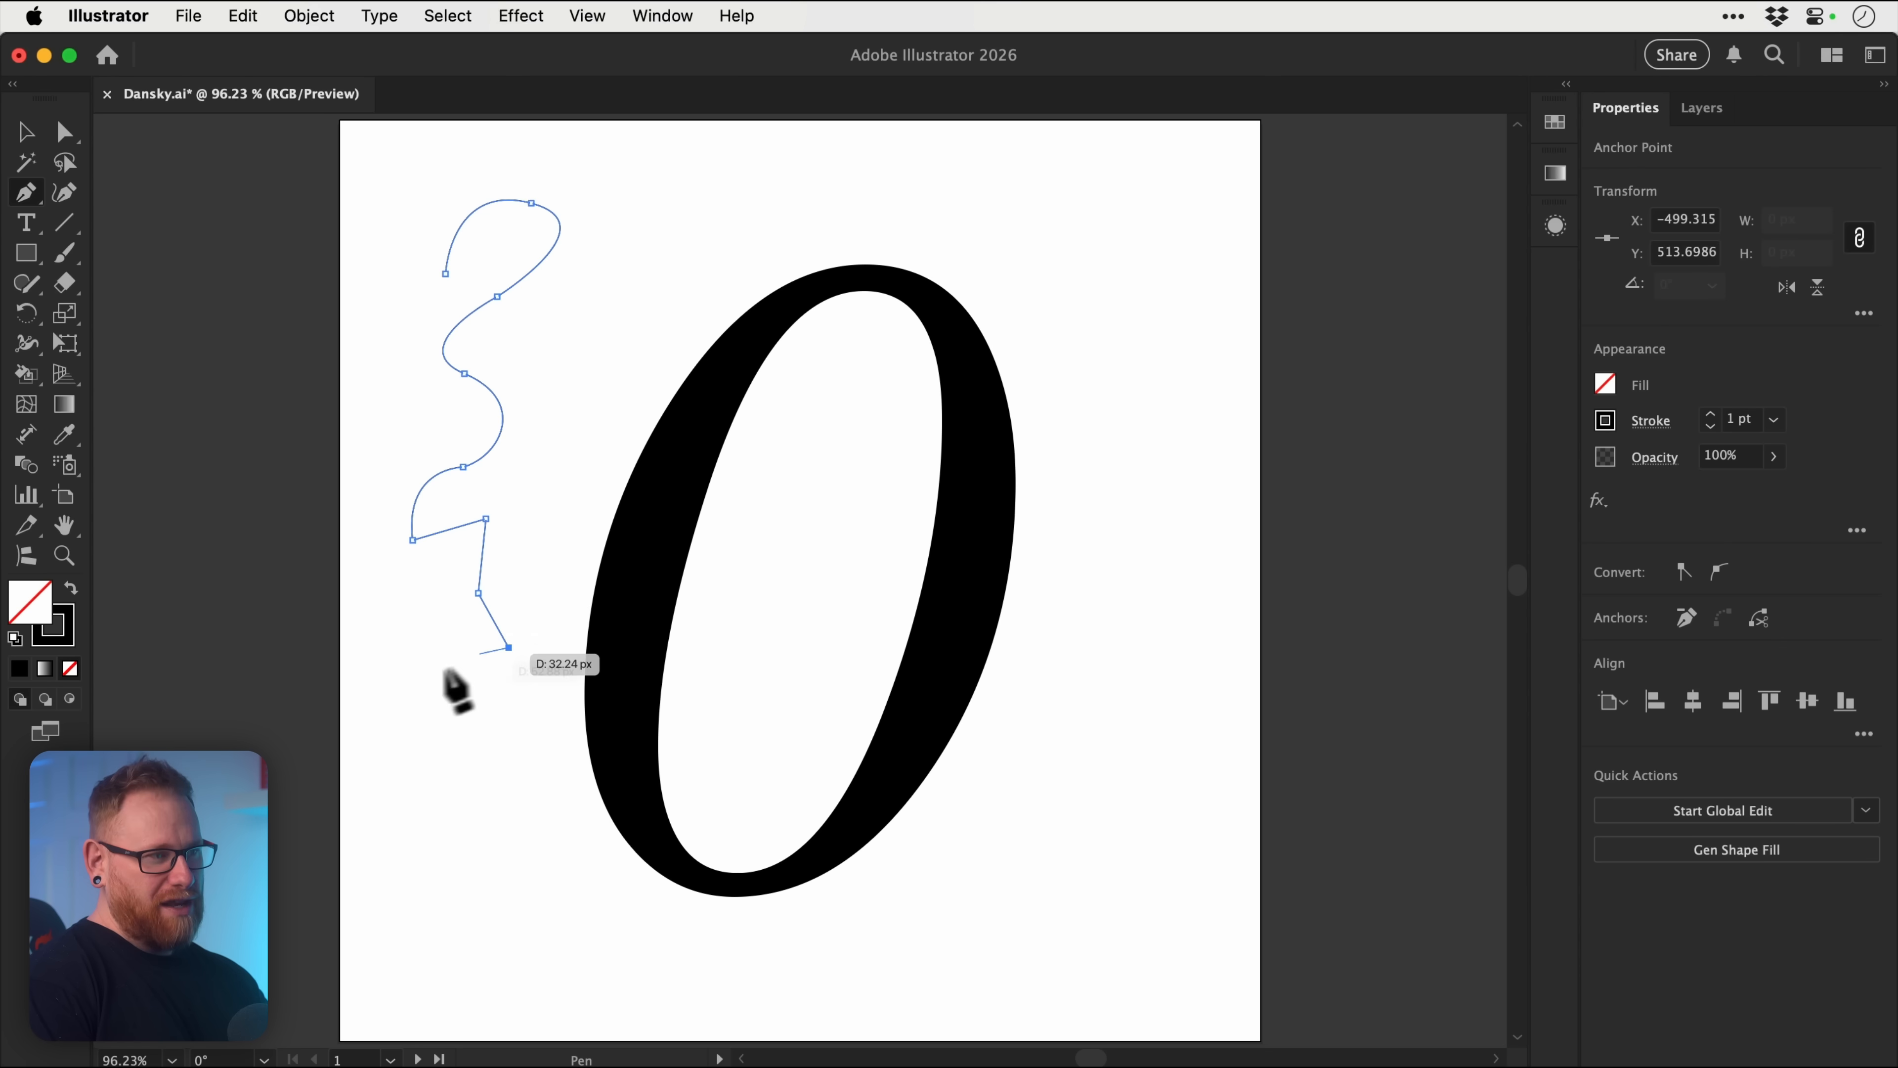
drag(436, 810, 494, 817)
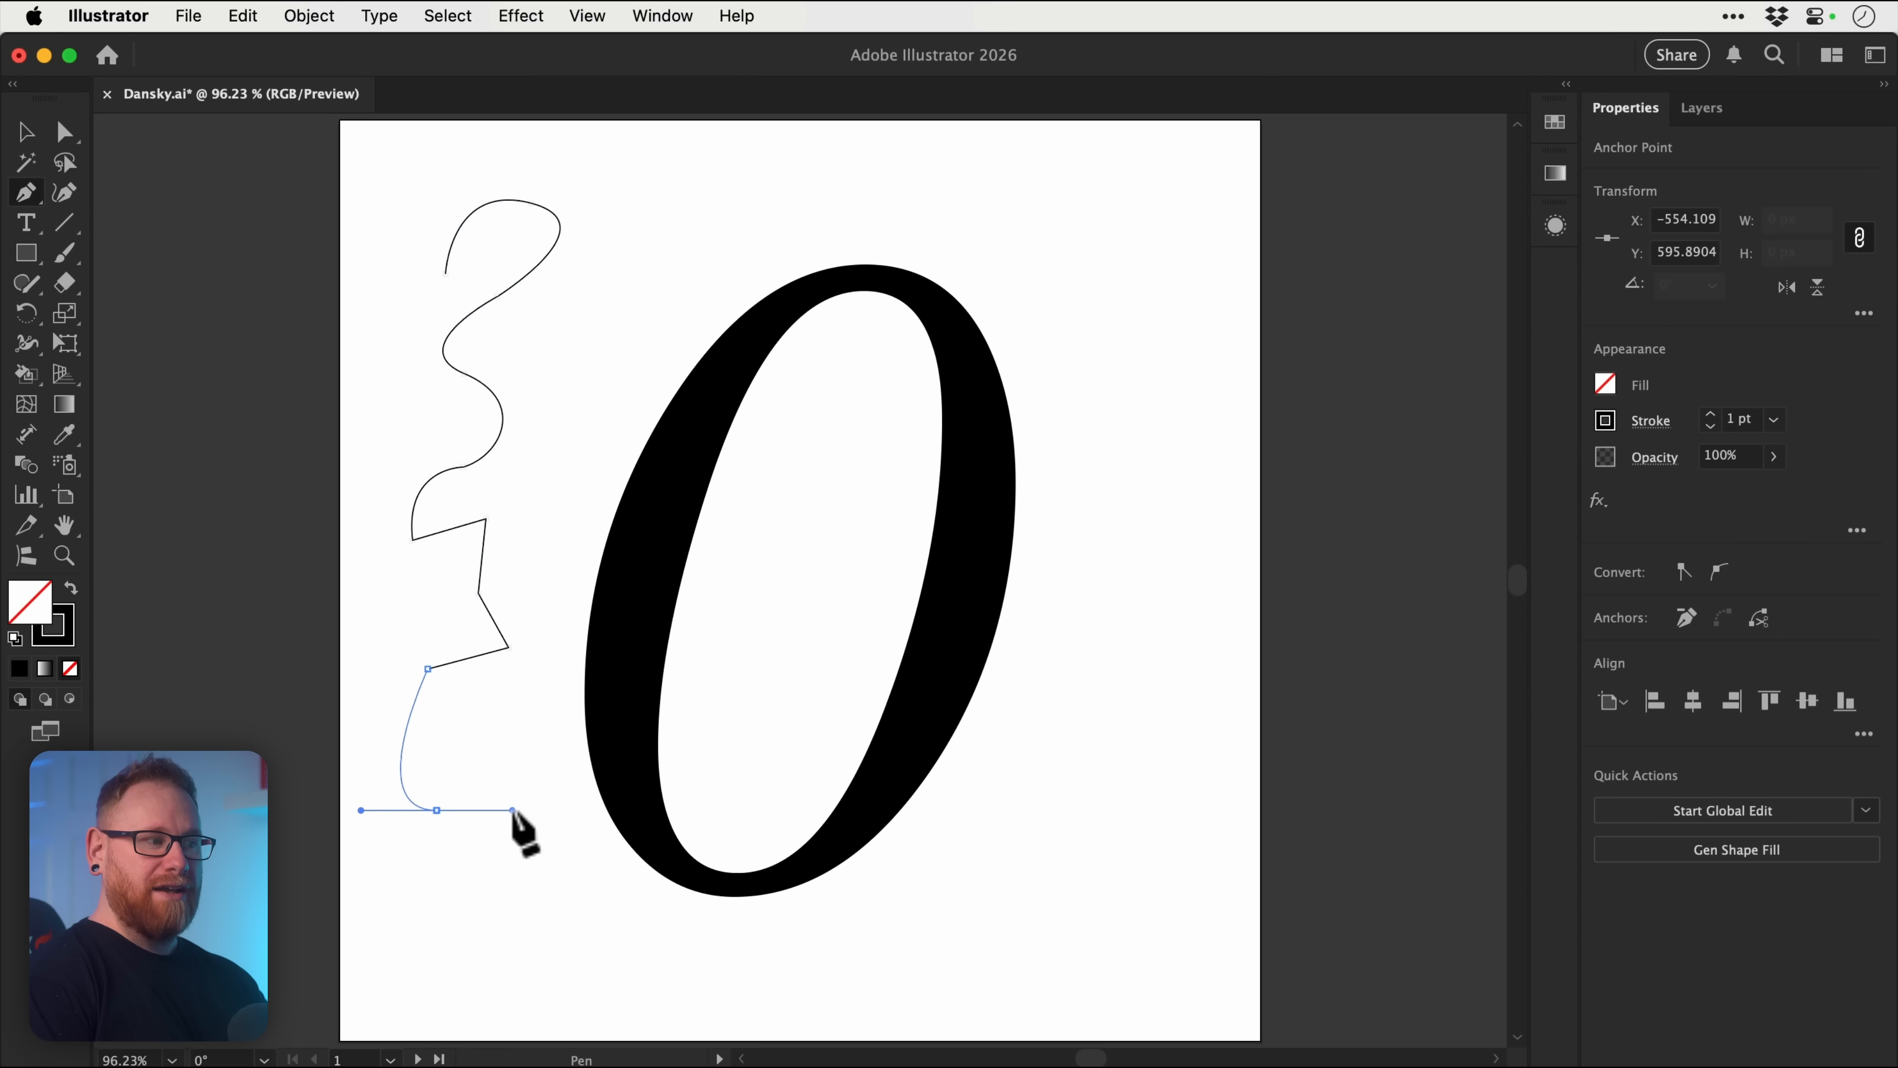
click(480, 881)
click(572, 938)
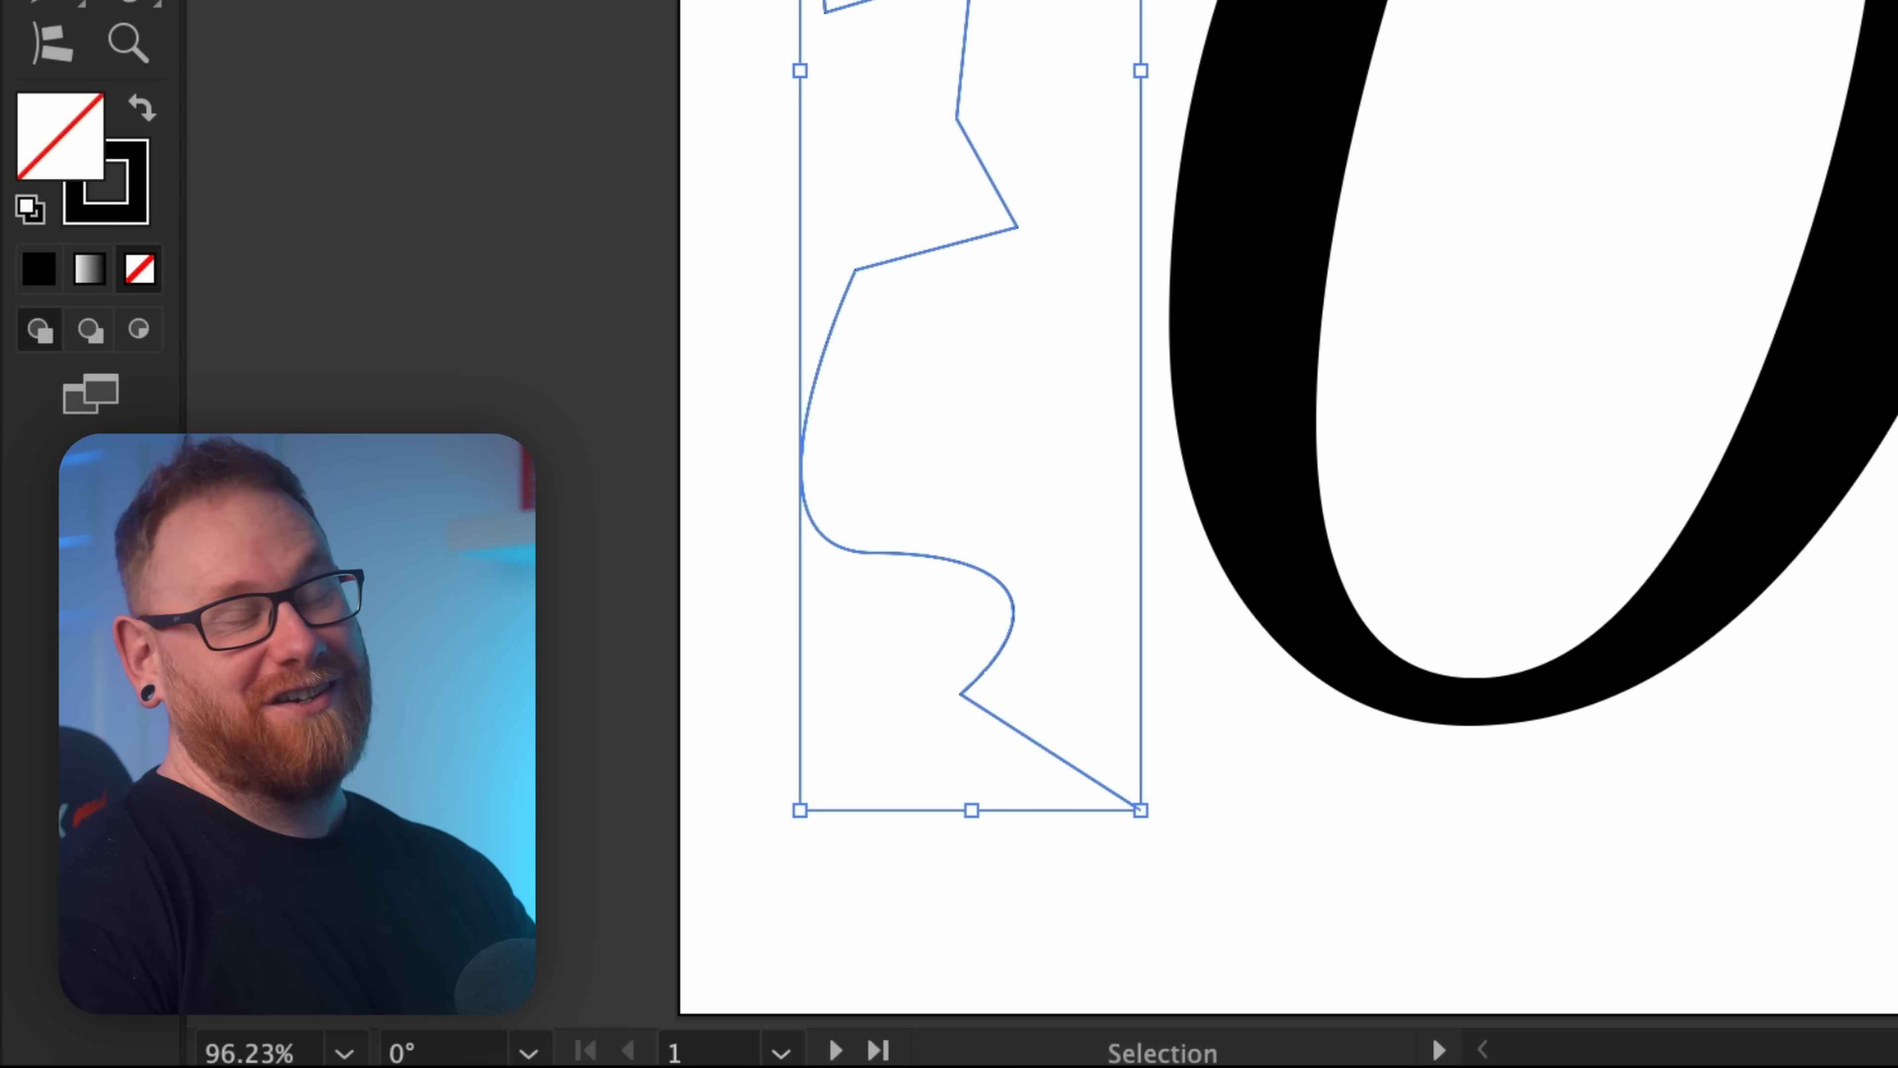
Step: Delete the entire pen-drawn practice path
key(a)
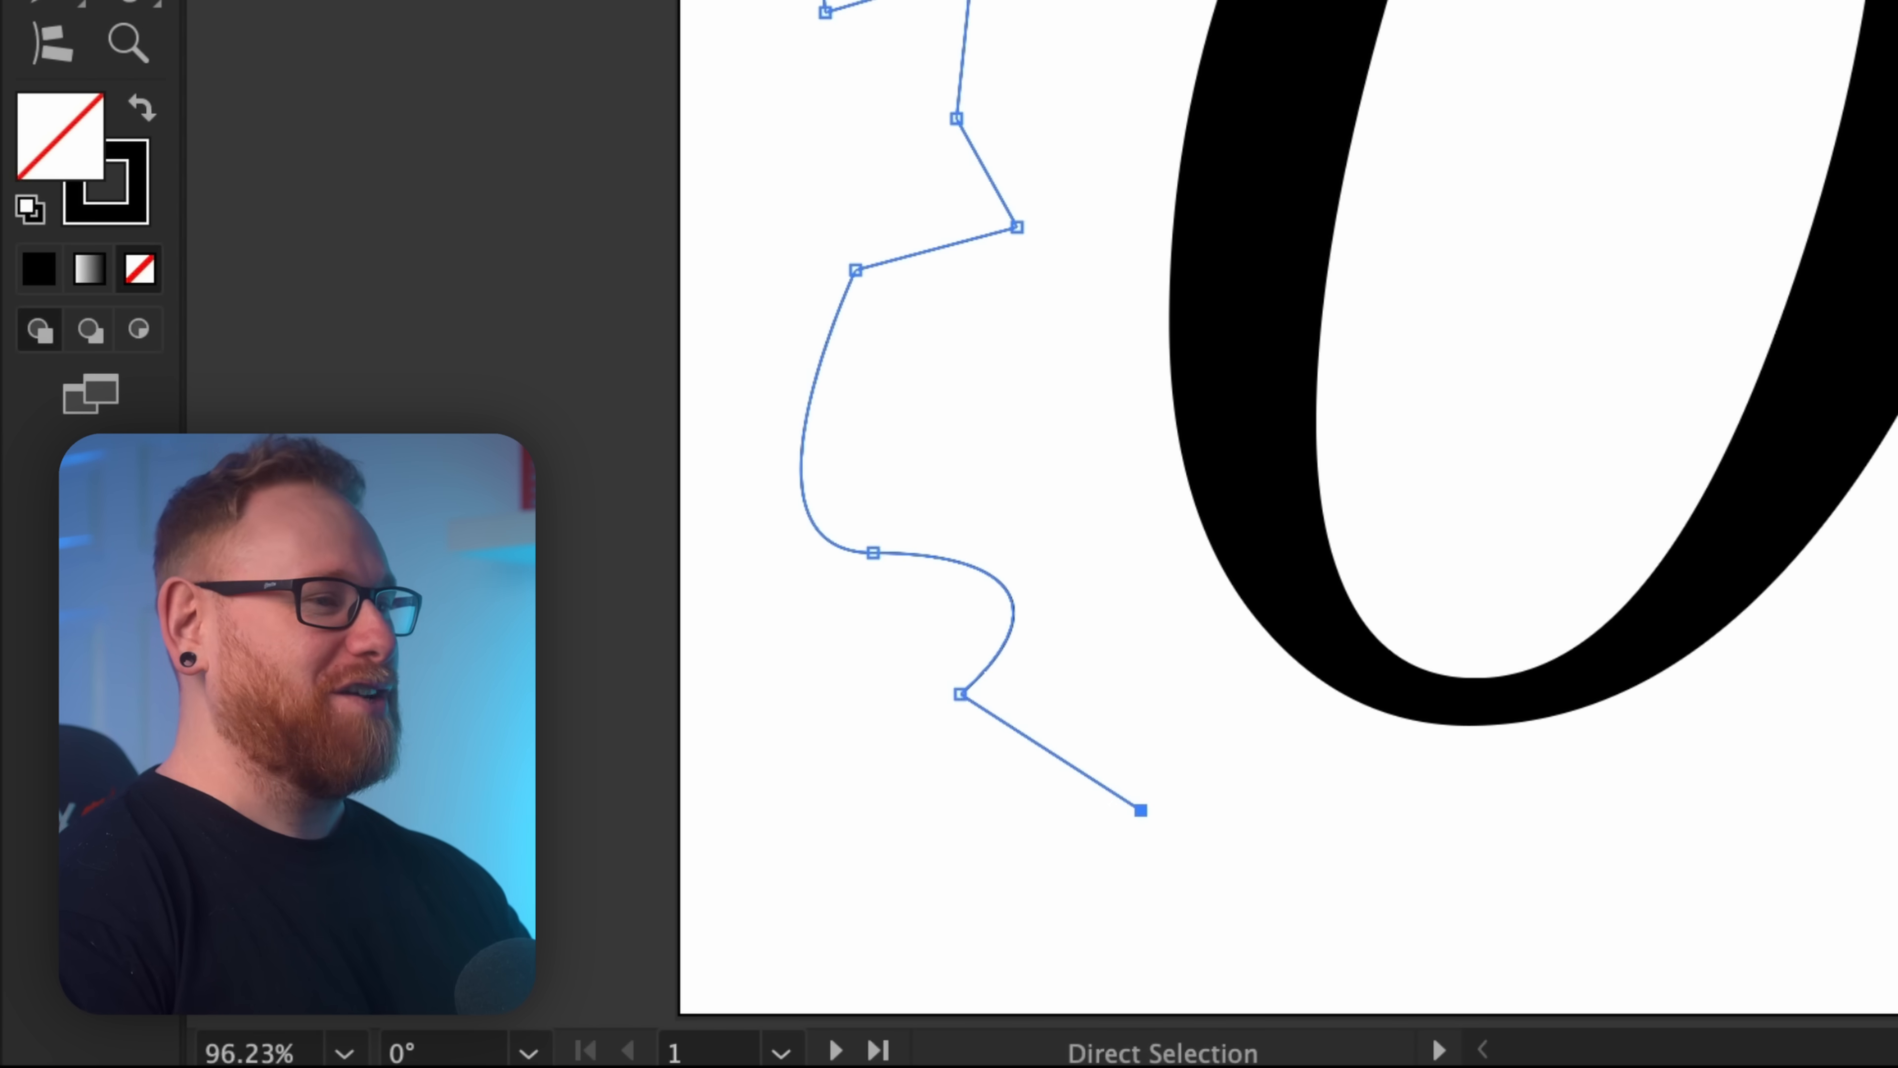
key(v)
key(Delete)
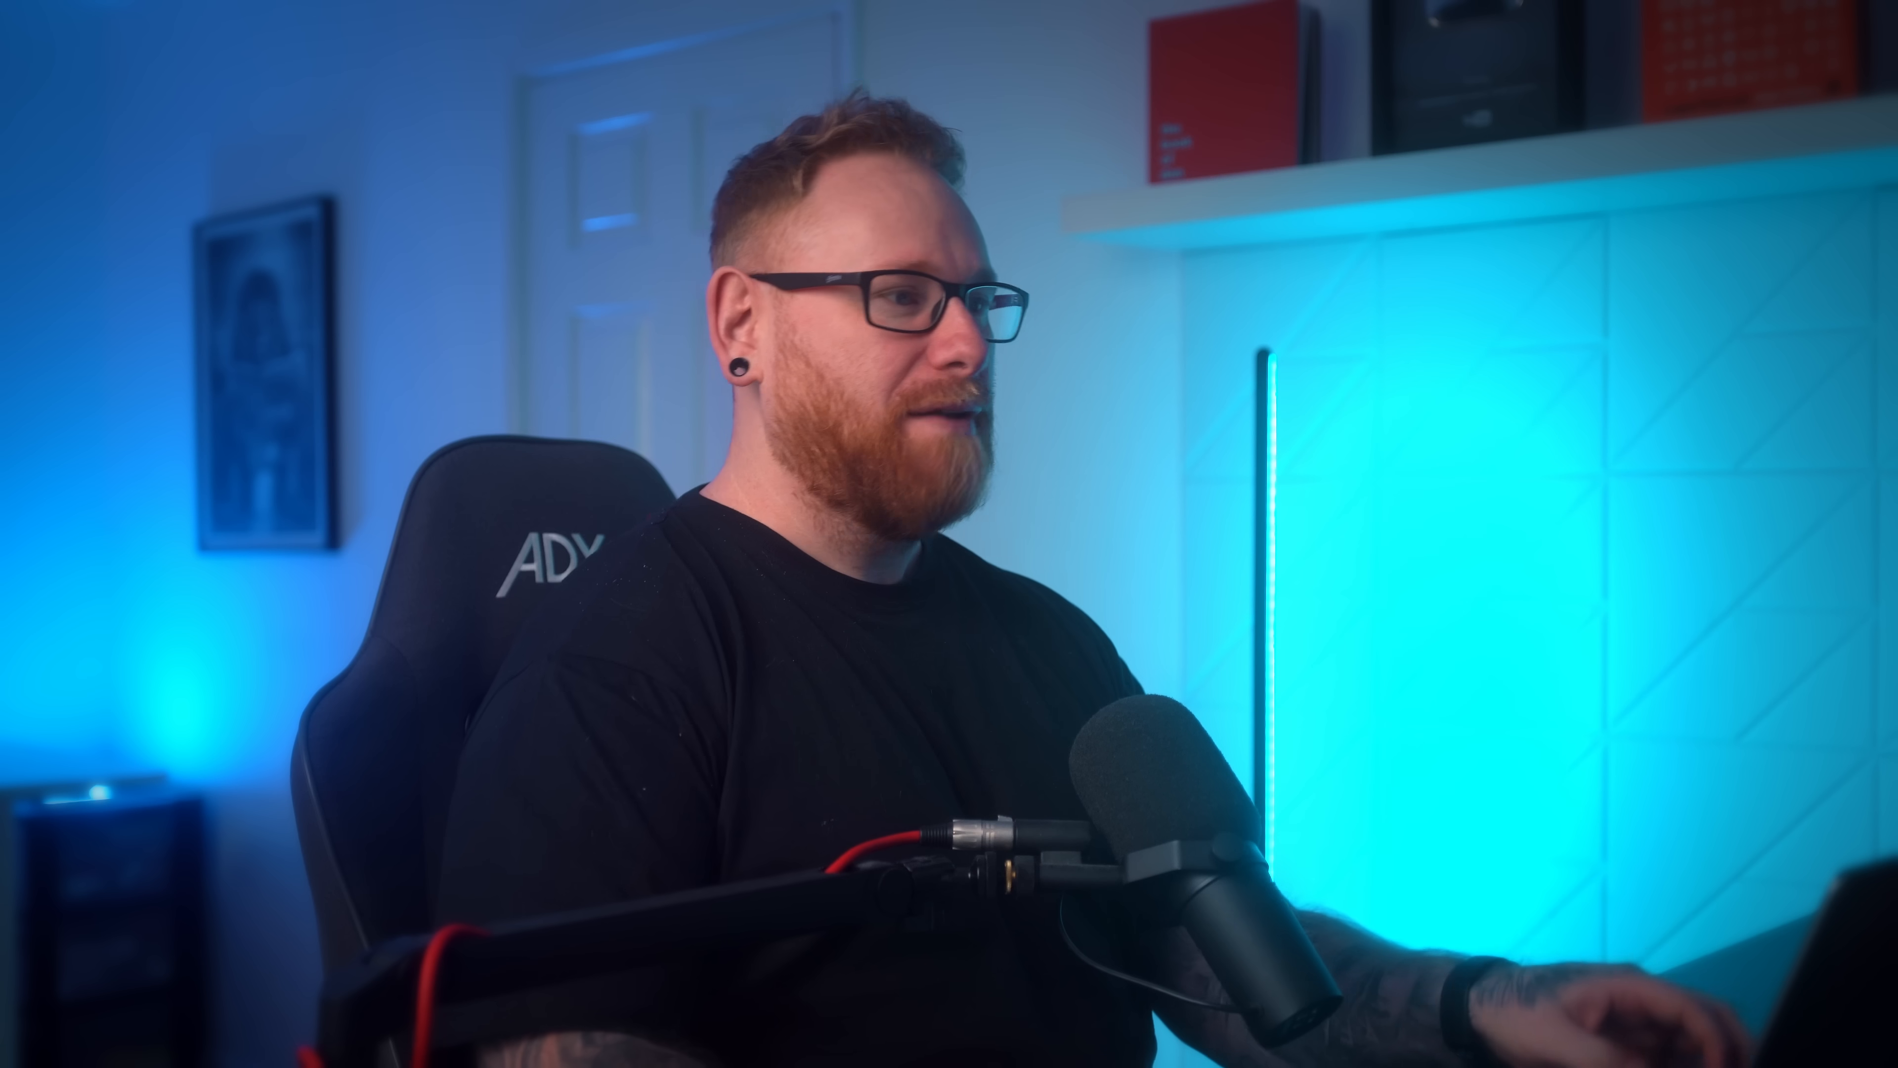
Step: Set the Pencil tool's stroke colour to magenta #ff00cf
key(n)
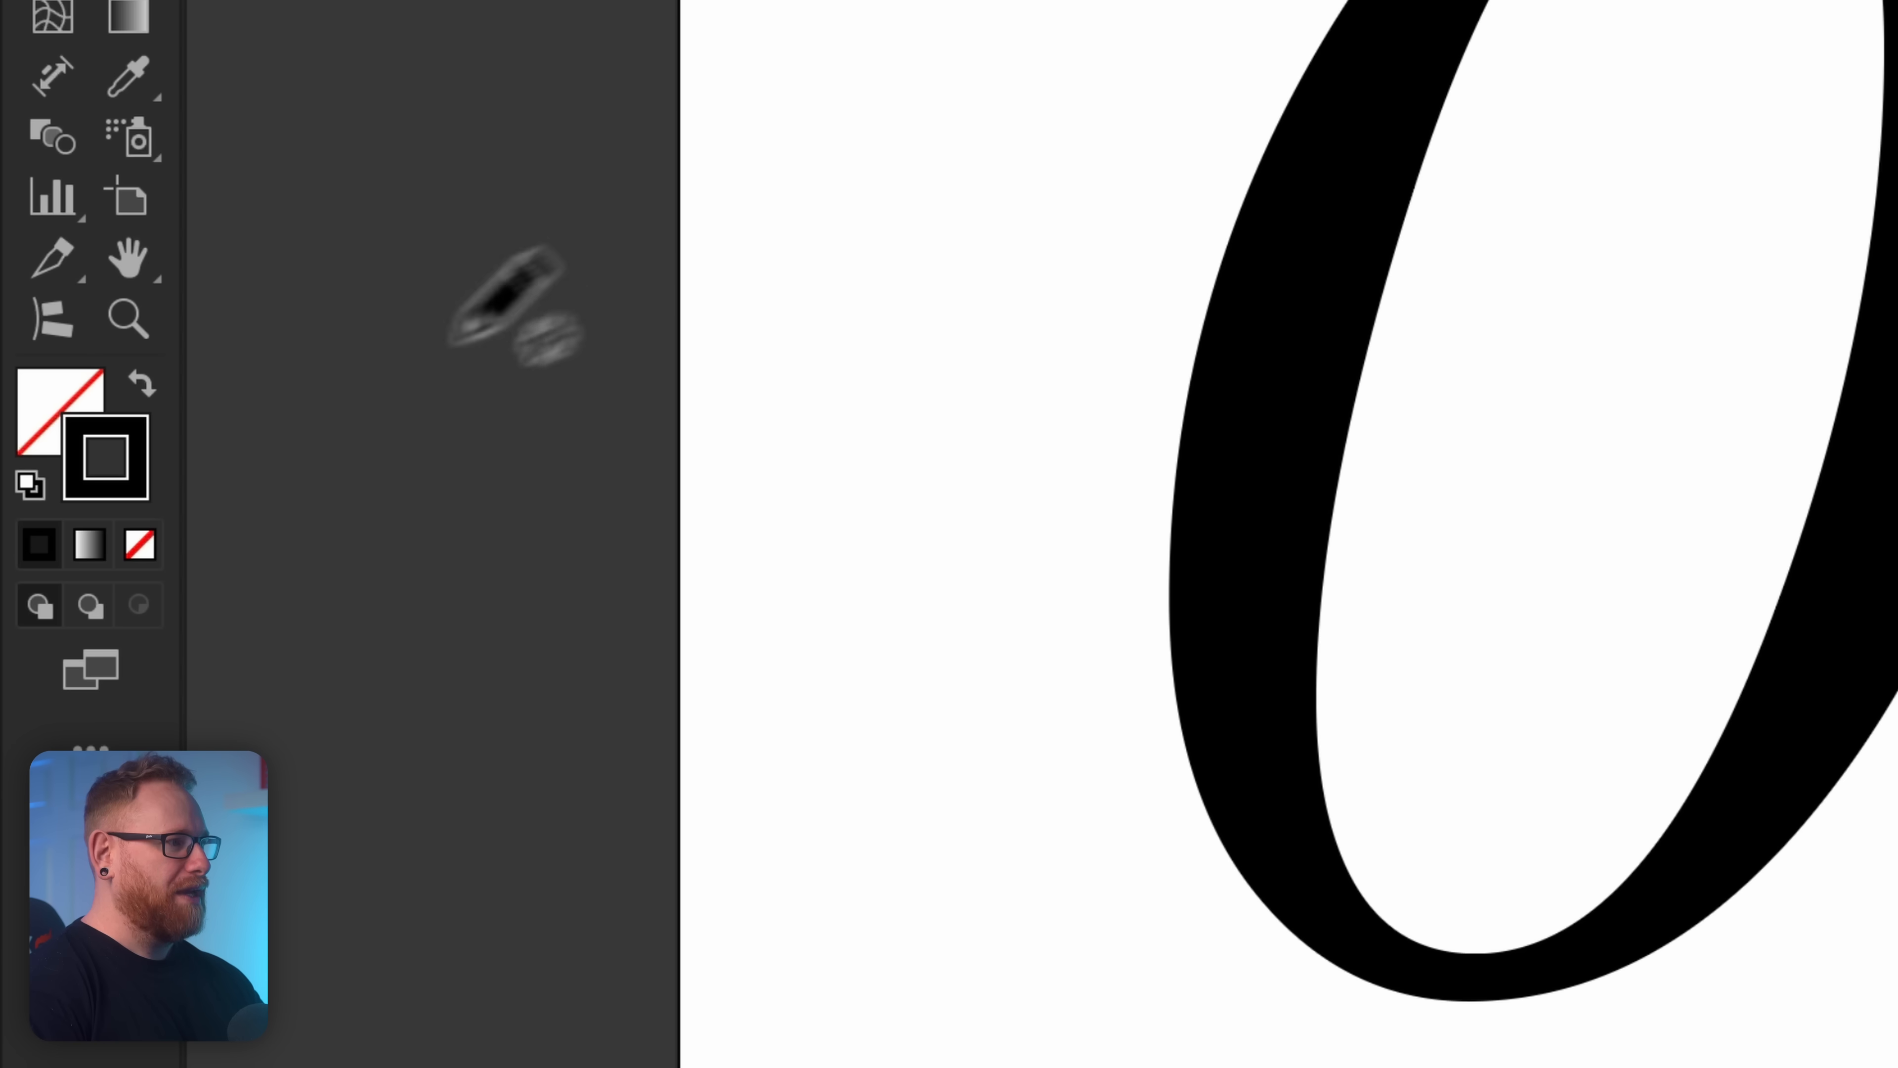
double_click(54, 627)
text(ff005d)
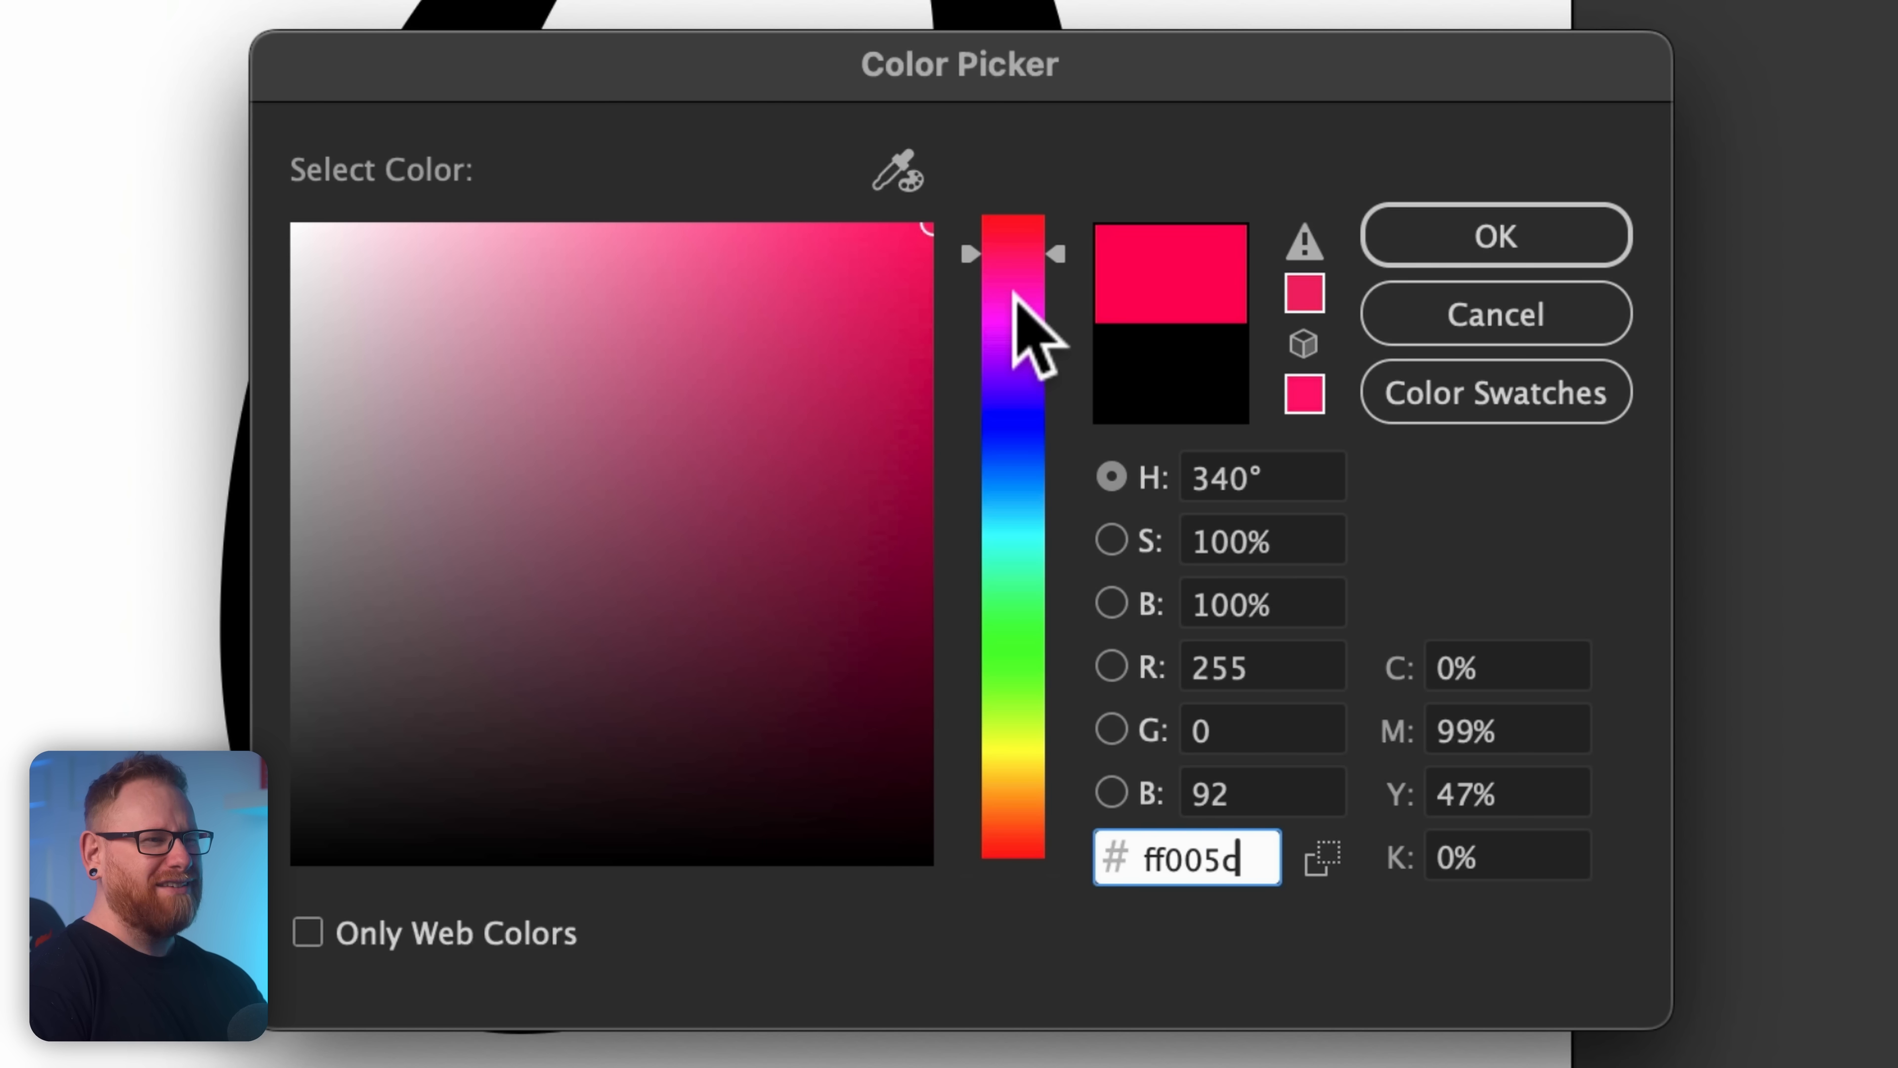
key(BackSpace)
key(BackSpace)
text(e1)
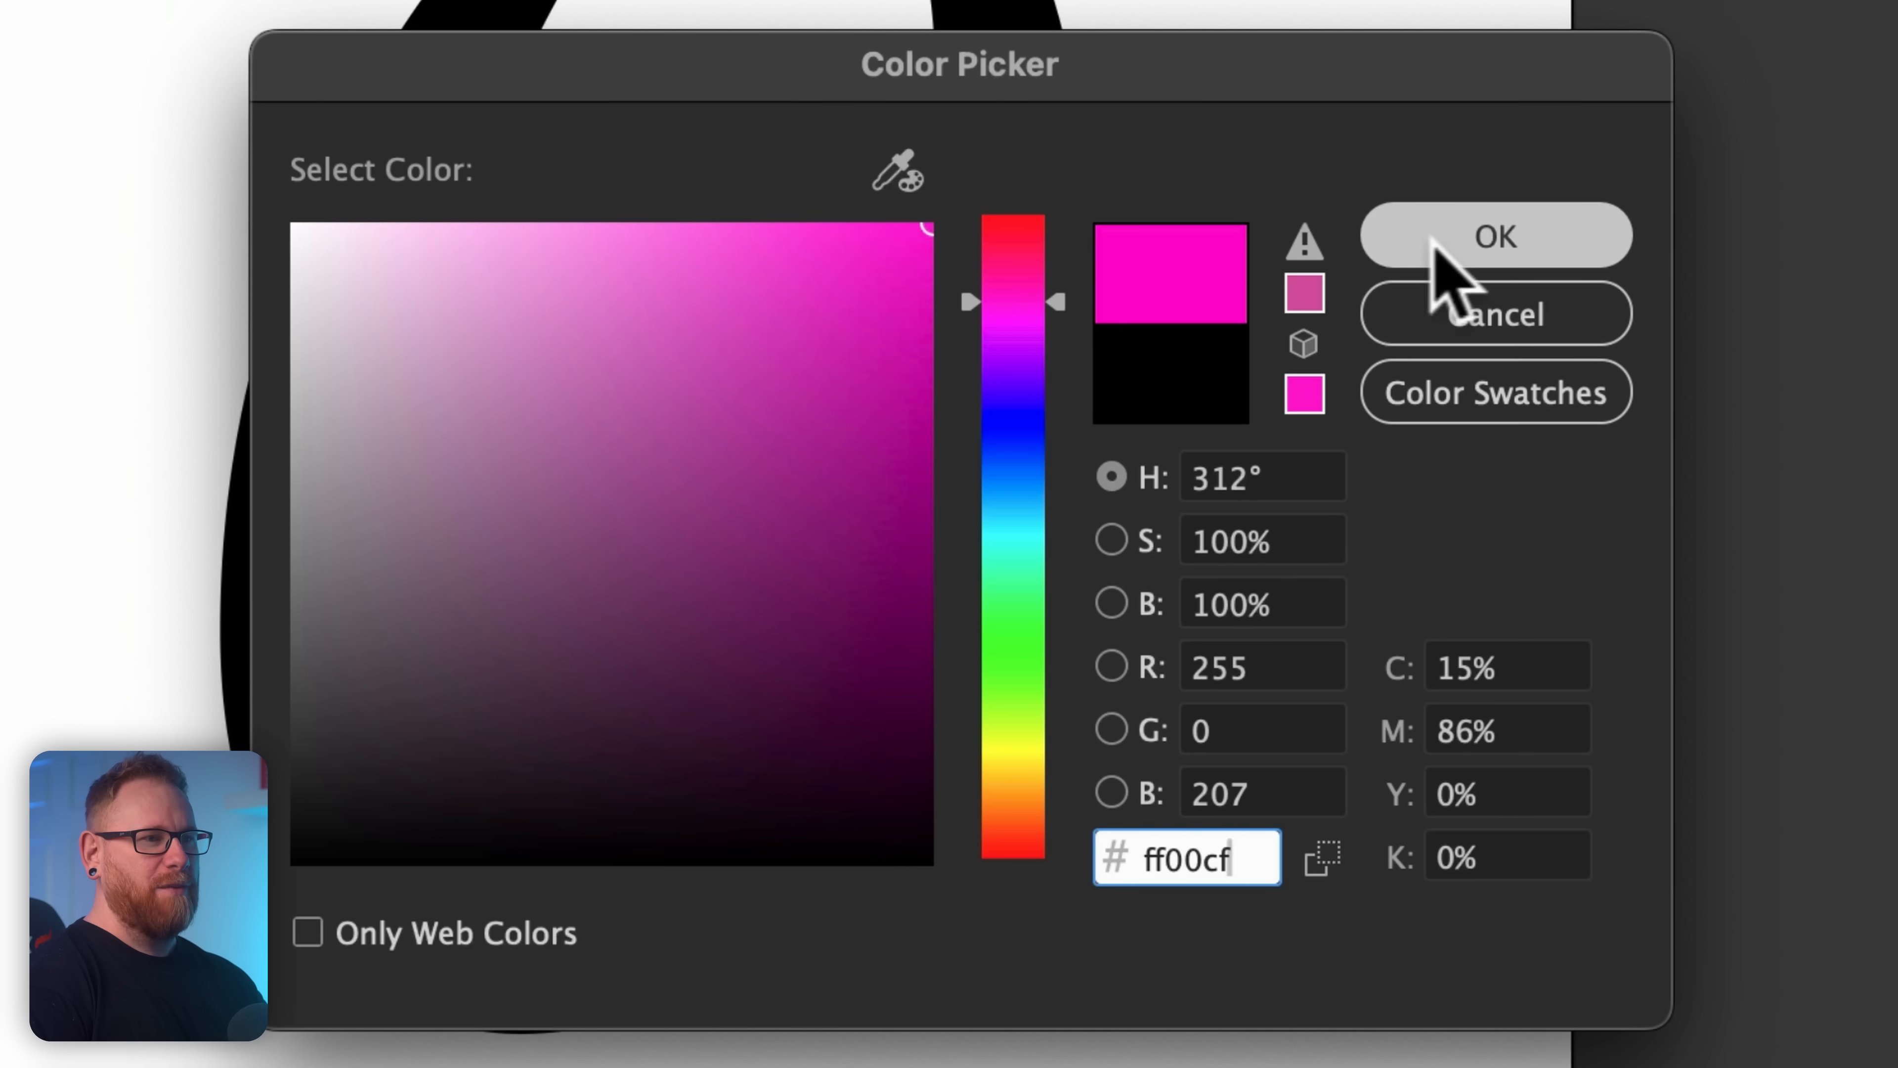
click(1436, 247)
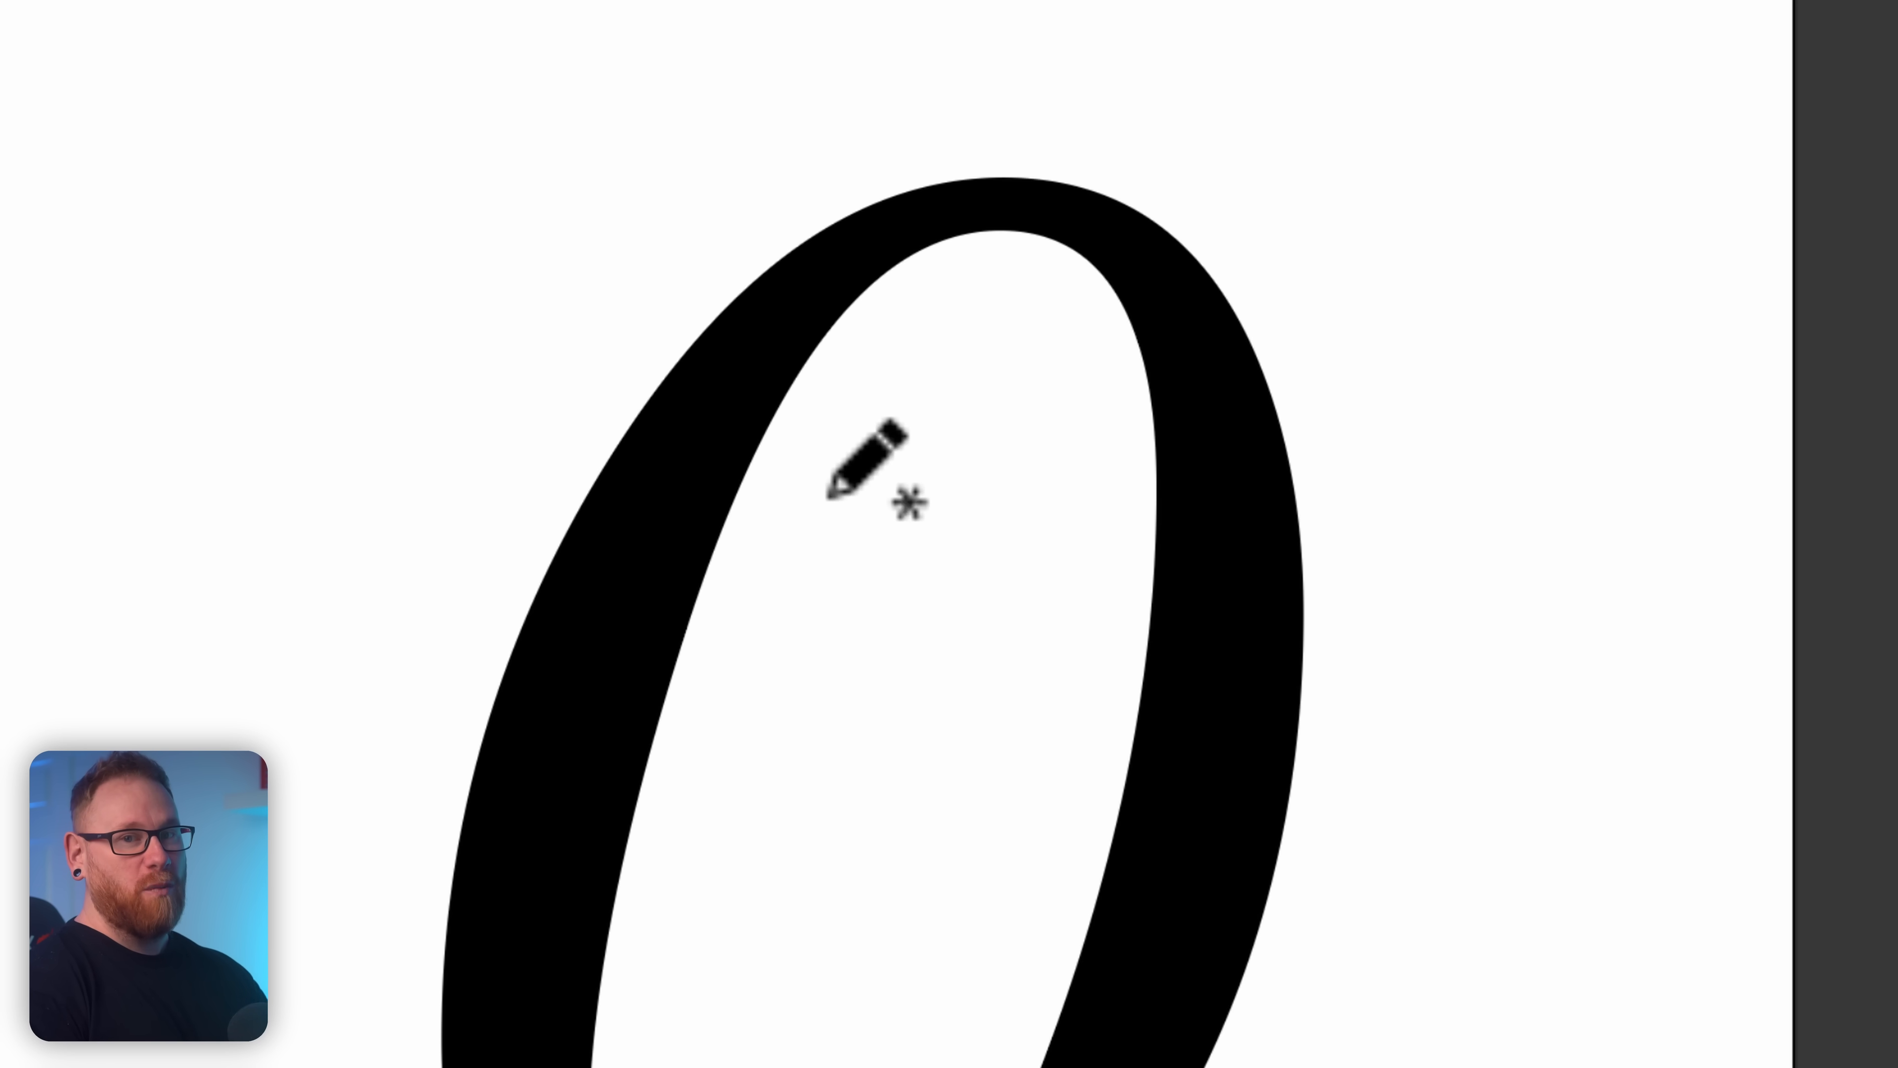
Step: Scale the black letter O down and place a duplicate of it to its right
key(v)
click(720, 403)
key(s)
drag(1386, 82, 1313, 187)
key(v)
drag(1138, 408, 1553, 376)
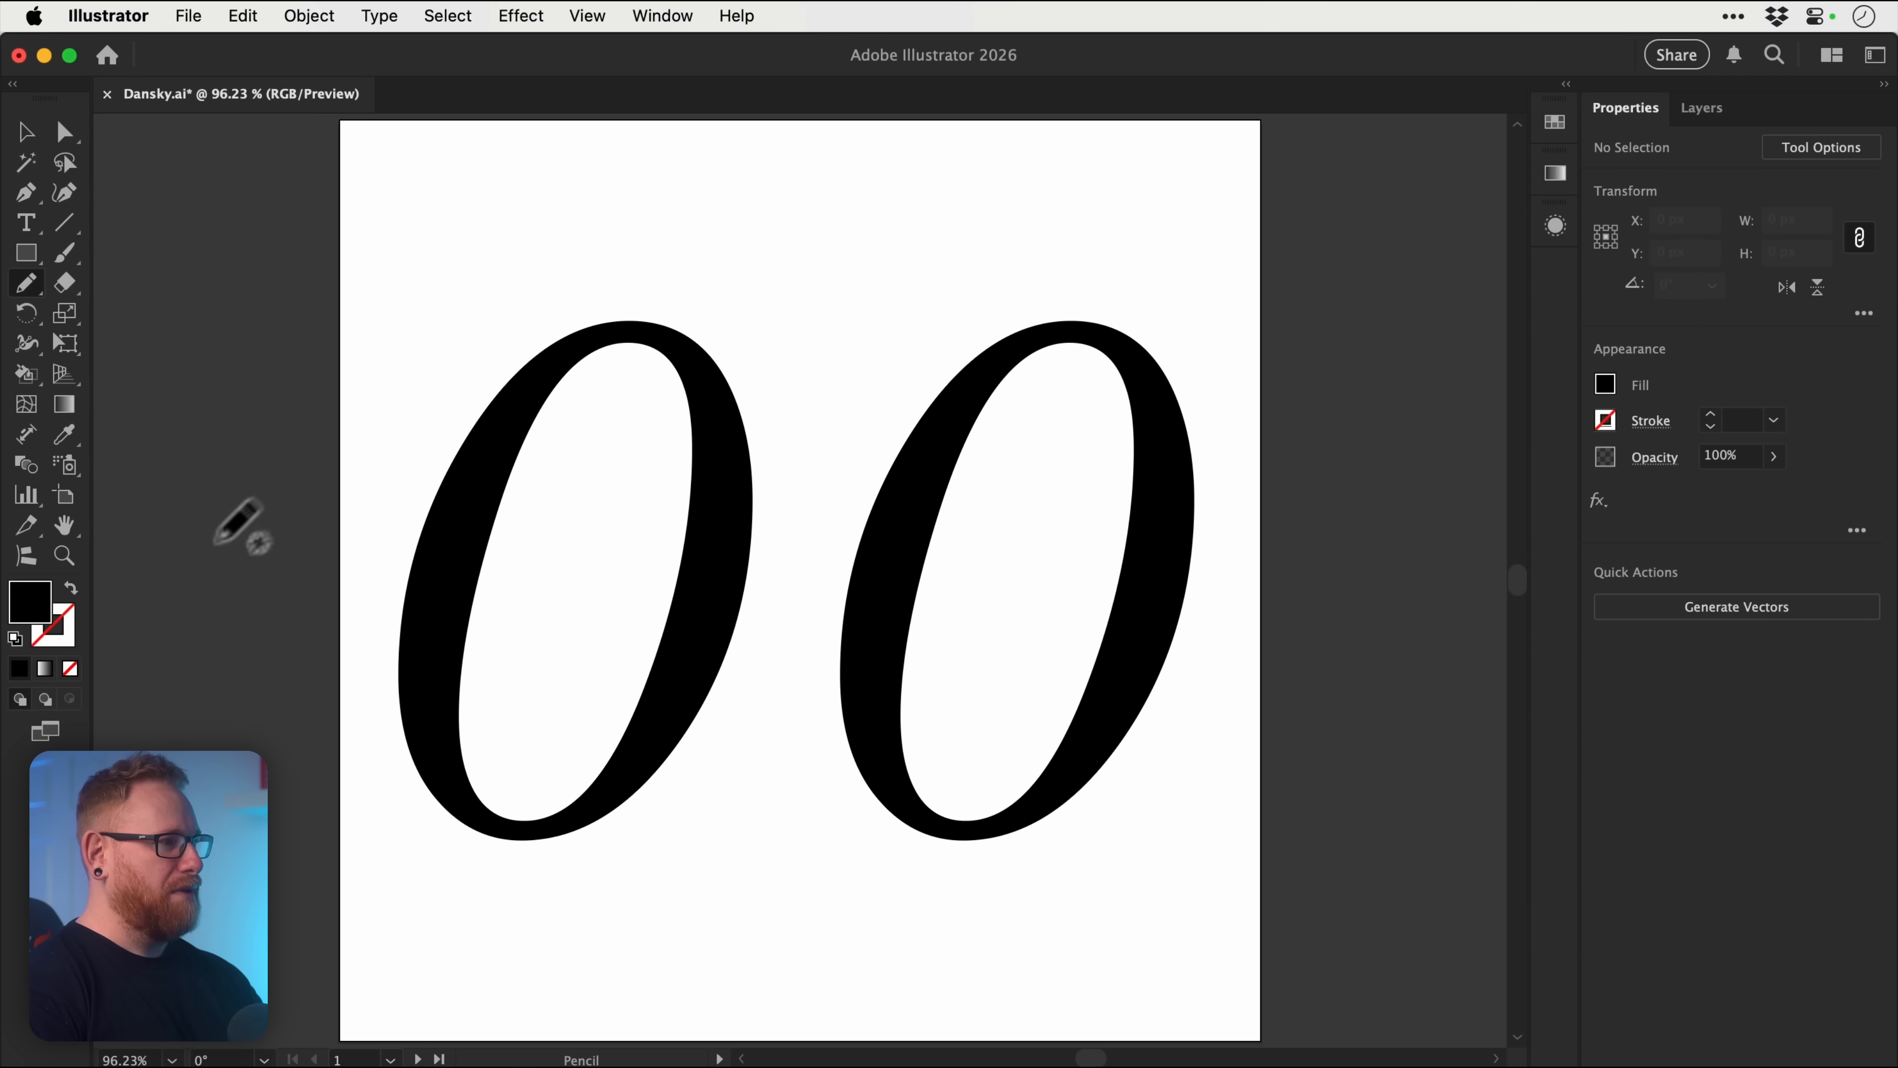
Step: Pick a bright pink stroke colour for the Pencil tool, with no fill
double_click(51, 630)
drag(921, 578, 932, 490)
click(980, 528)
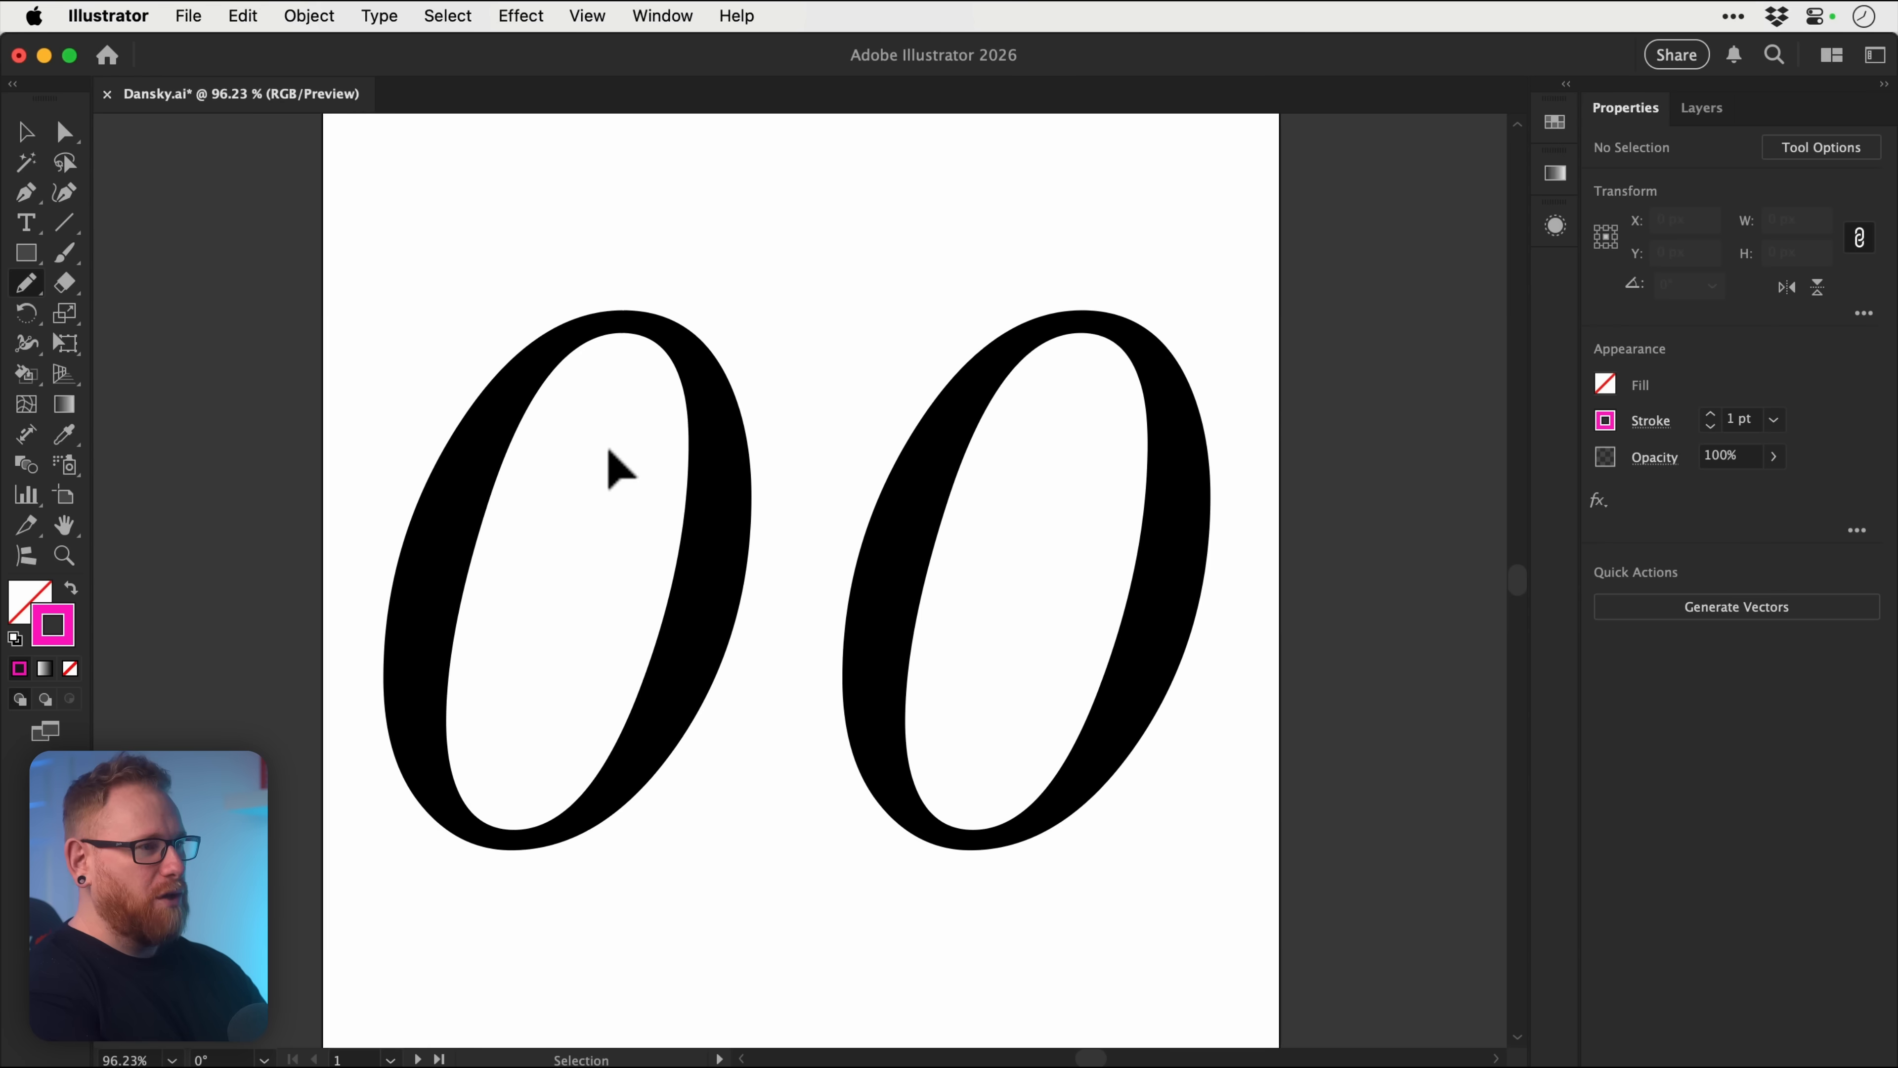
Step: Draw a small pink X with the Pencil tool on the outer top extremity of the left O
key(super+equal)
key(super+equal)
mouse_move(581, 437)
mouse_down()
mouse_move(818, 707)
mouse_move(860, 724)
mouse_up()
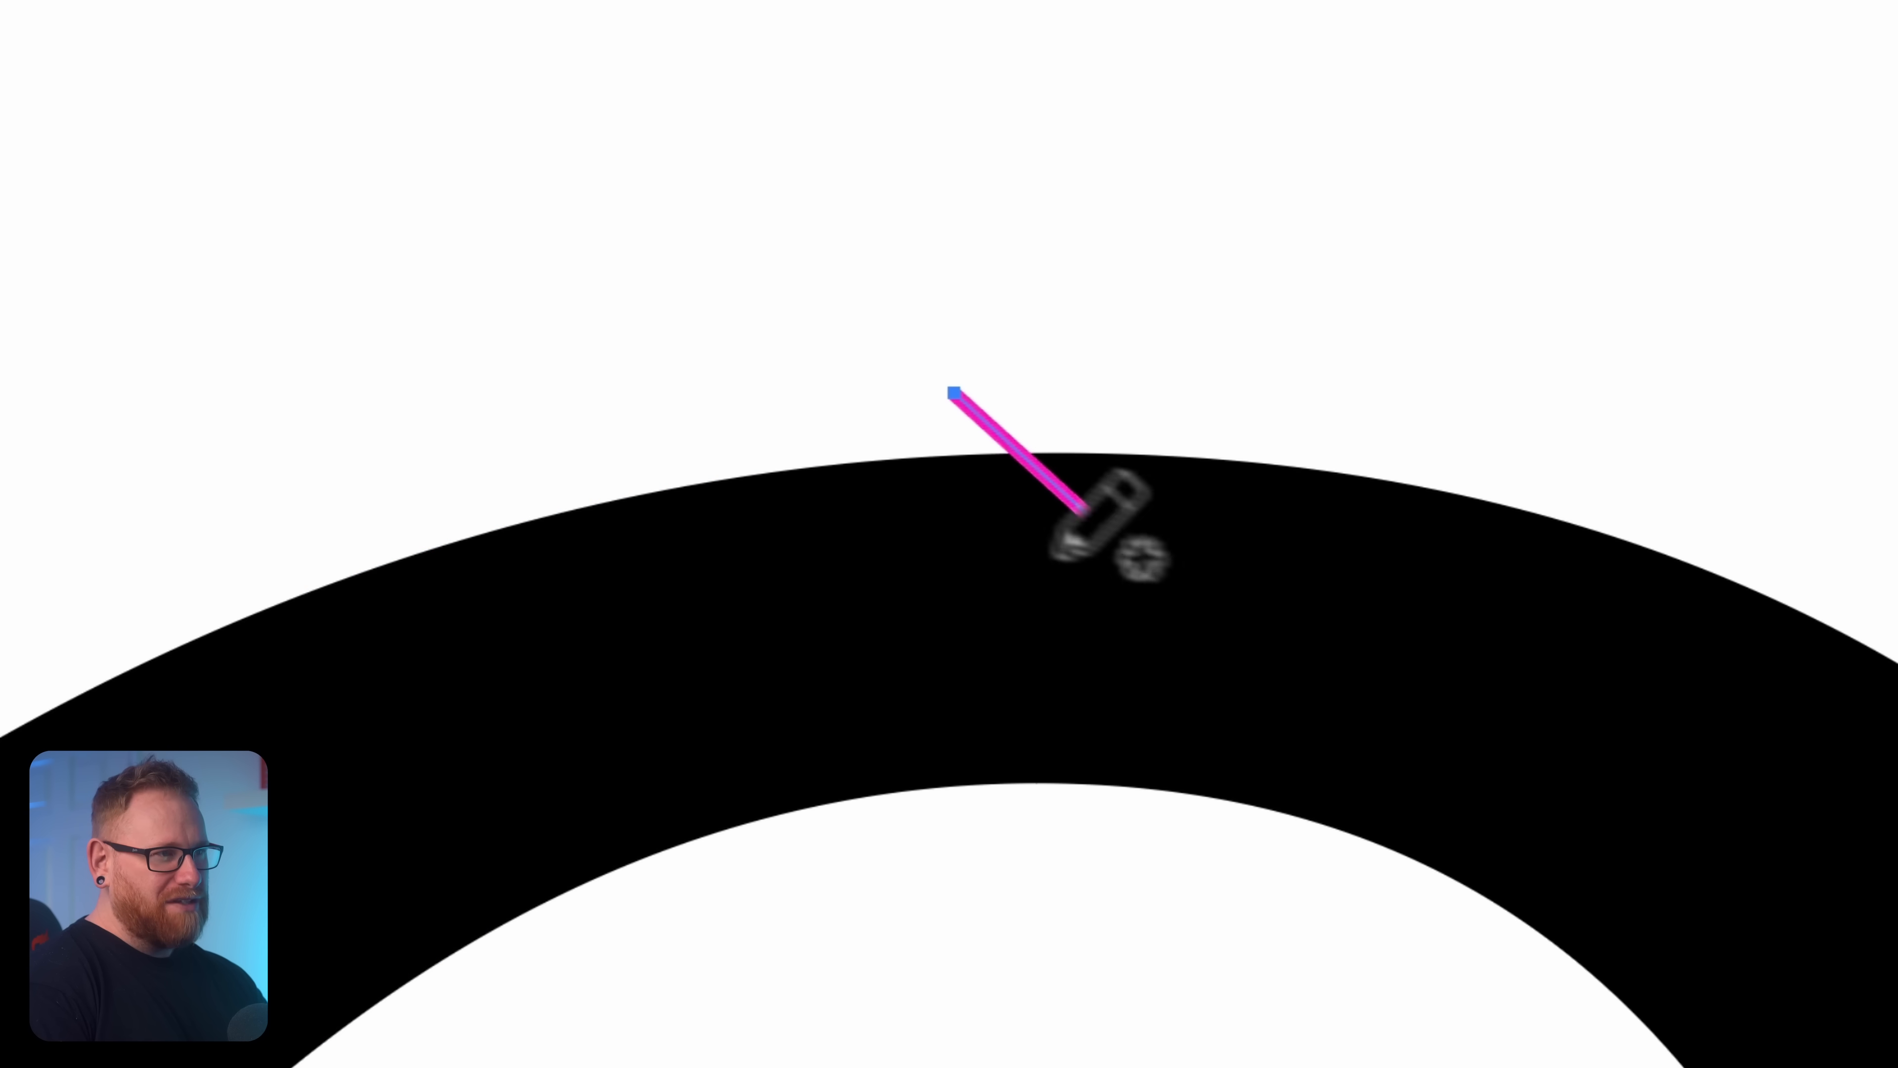
drag(968, 515, 1124, 378)
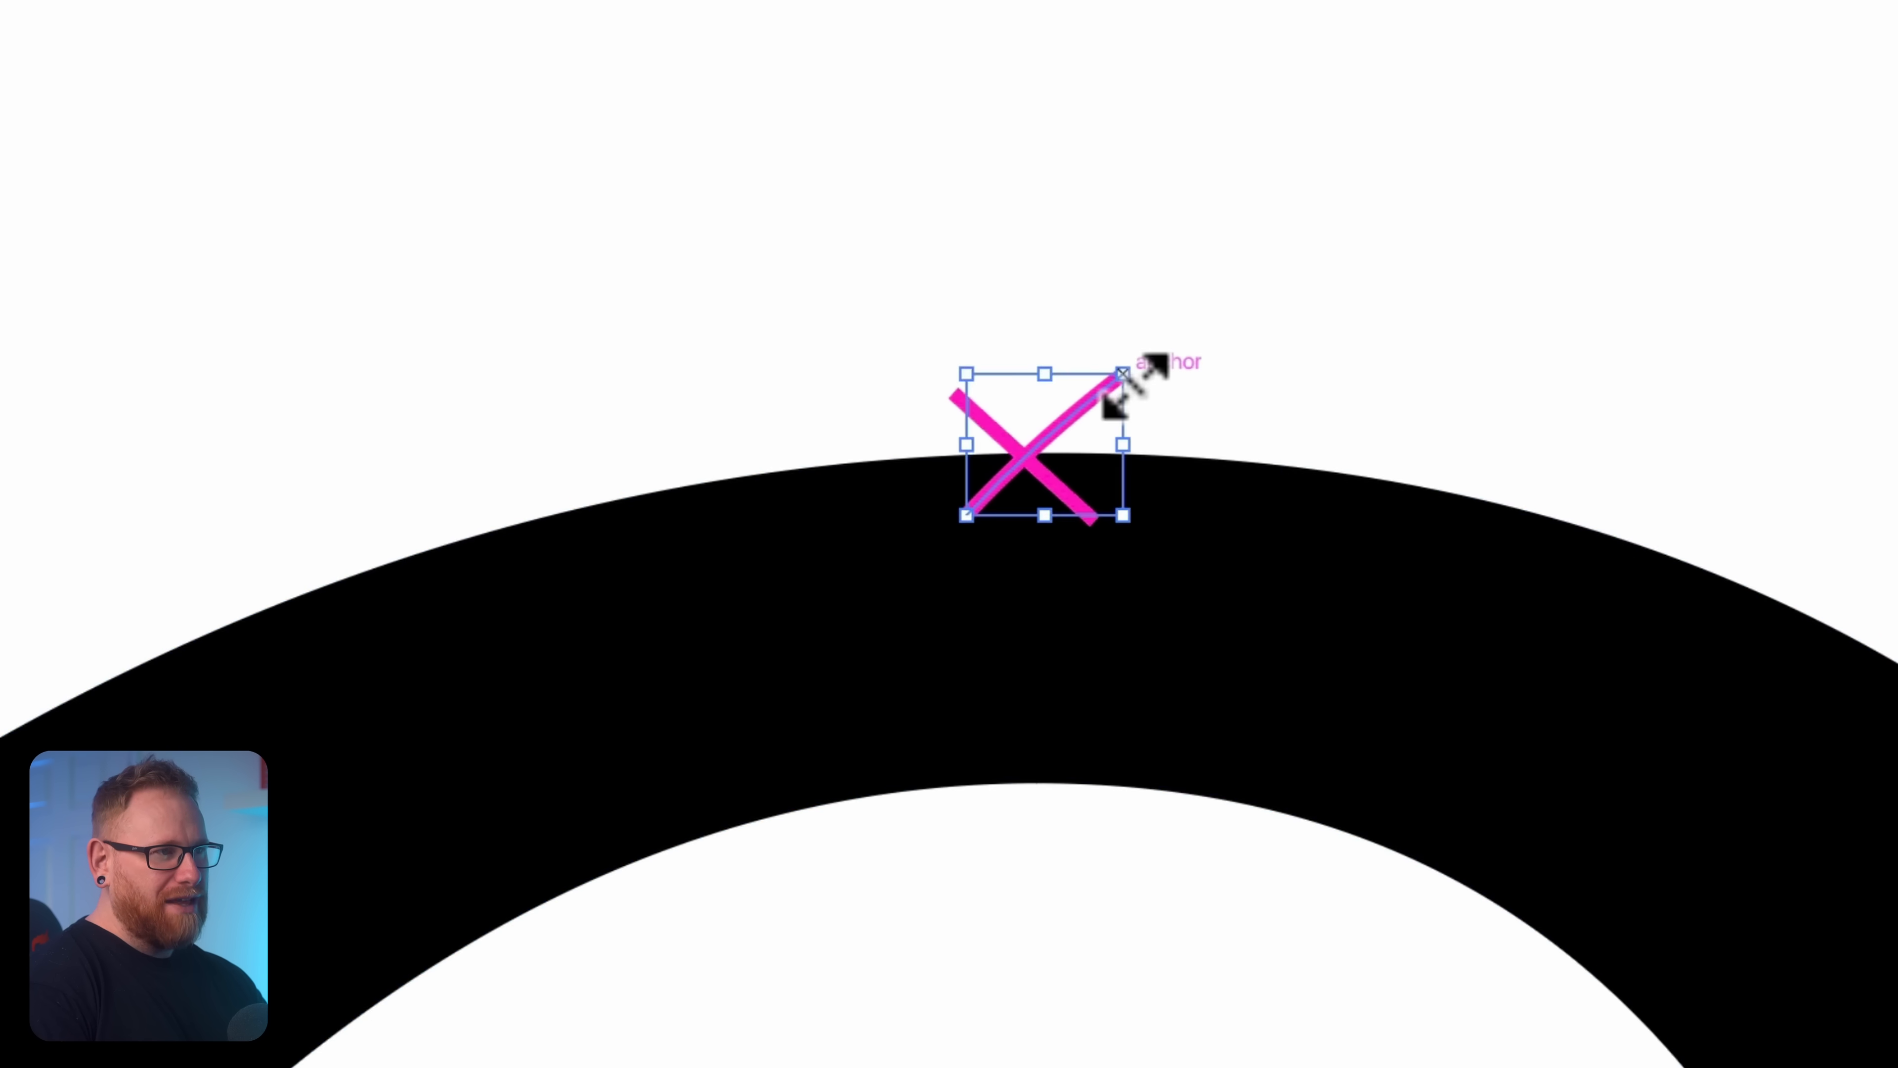
Step: Draw small pink X marks on the outer right, bottom and left extremities of the left O
key(ctrl+minus)
key(ctrl+minus)
key(ctrl+minus)
drag(1051, 776, 1054, 400)
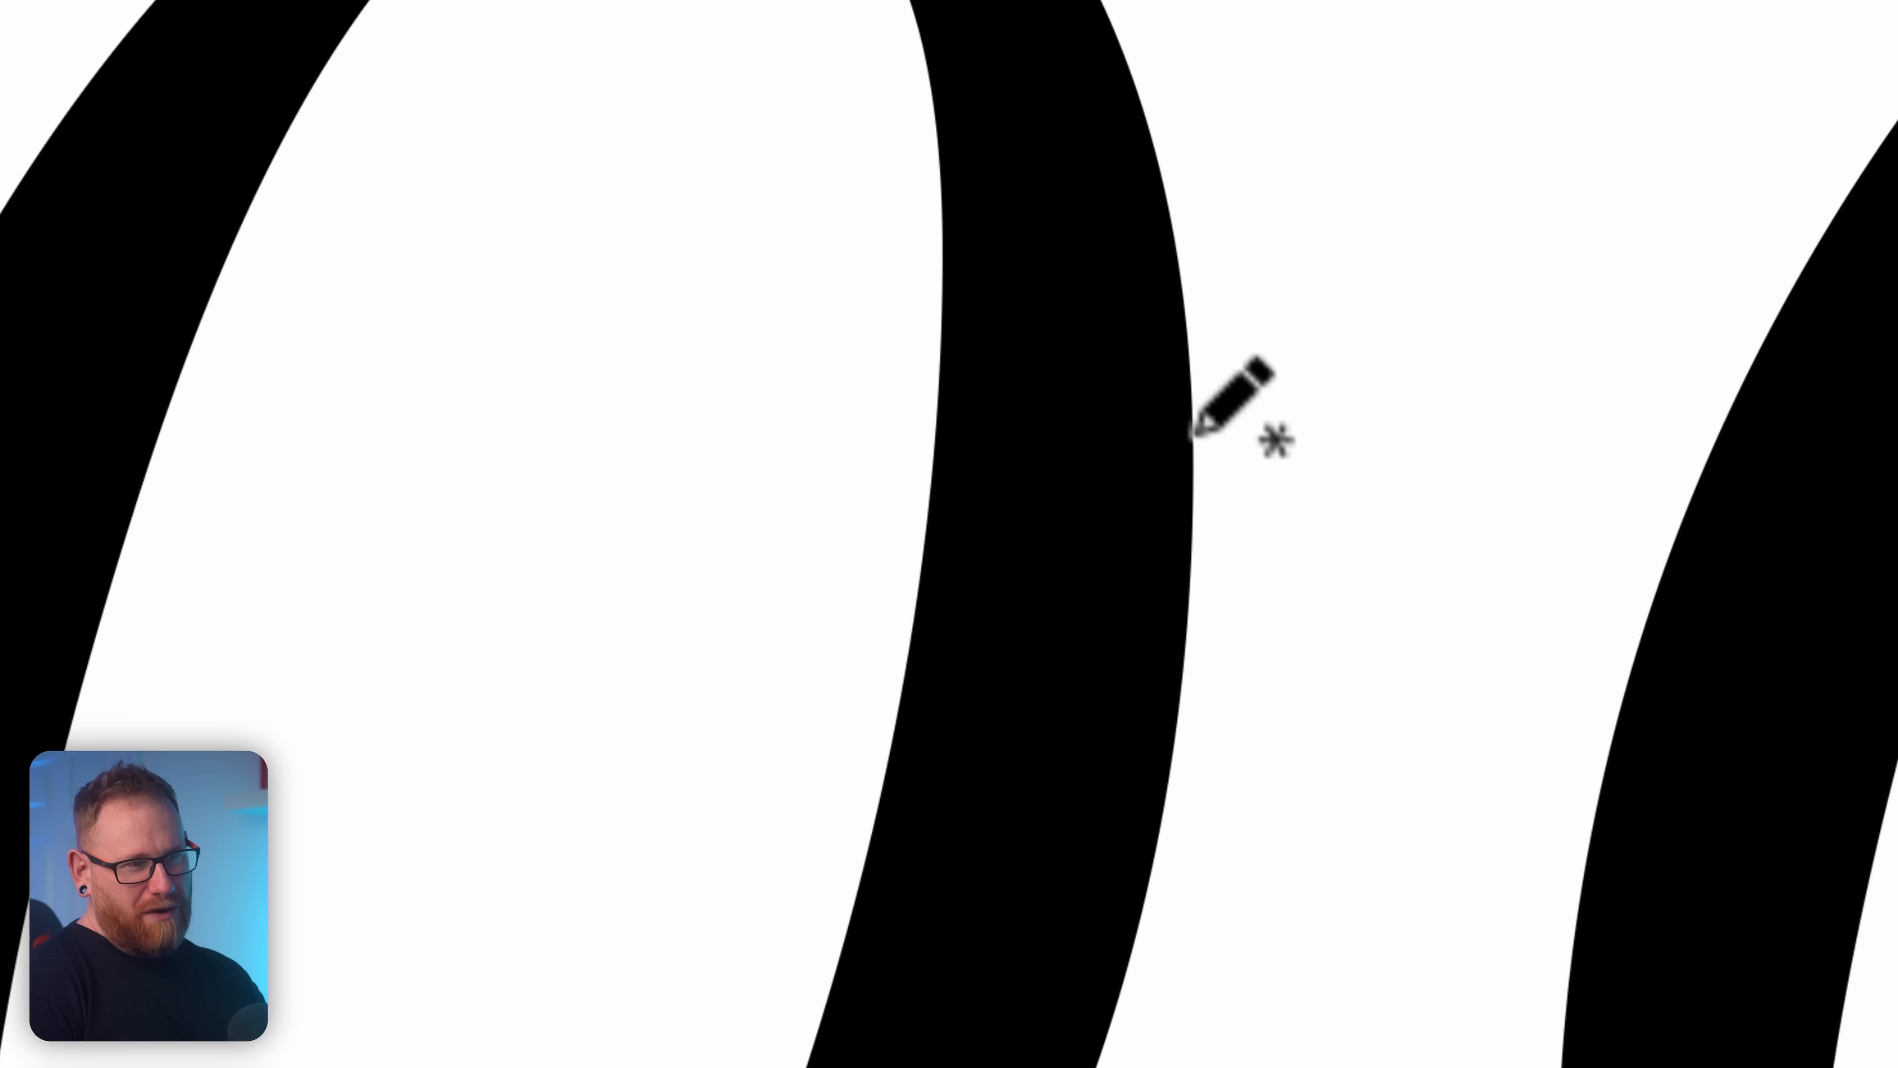
drag(1188, 429, 1205, 449)
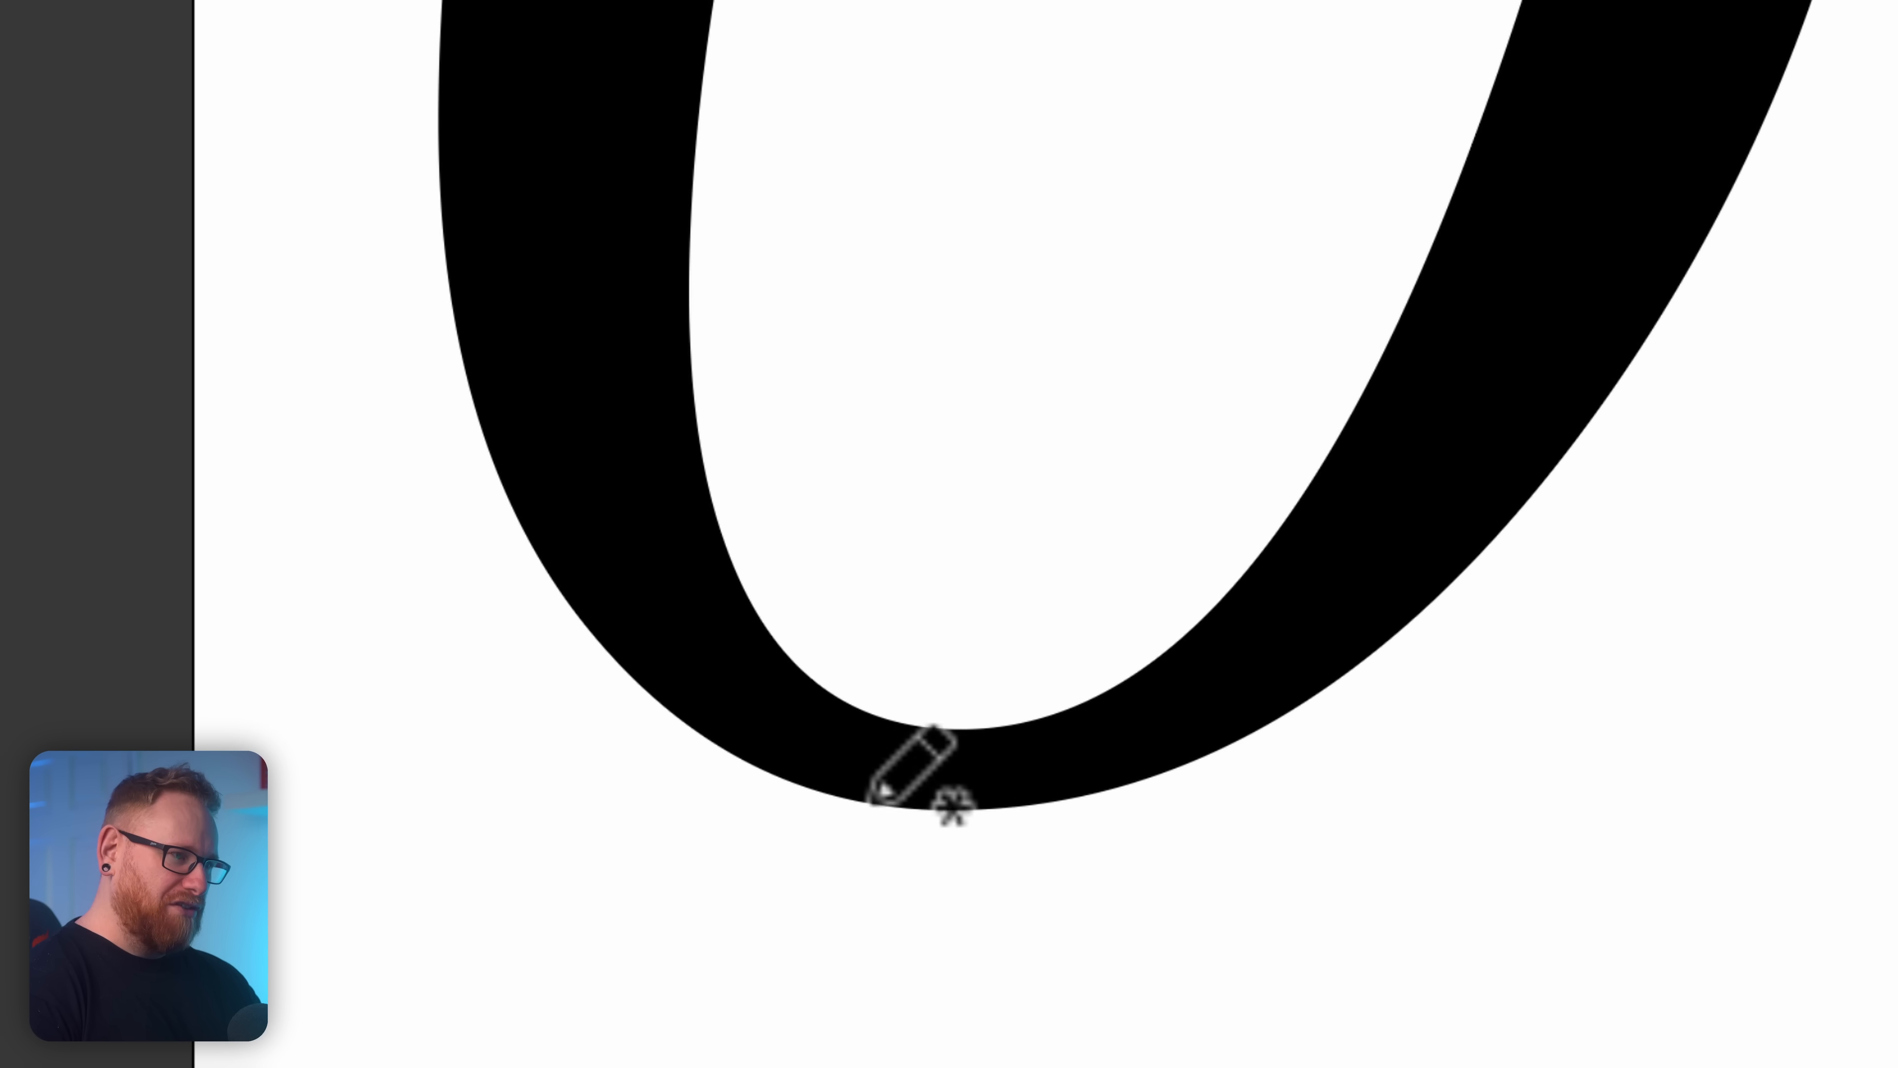
drag(898, 798, 912, 822)
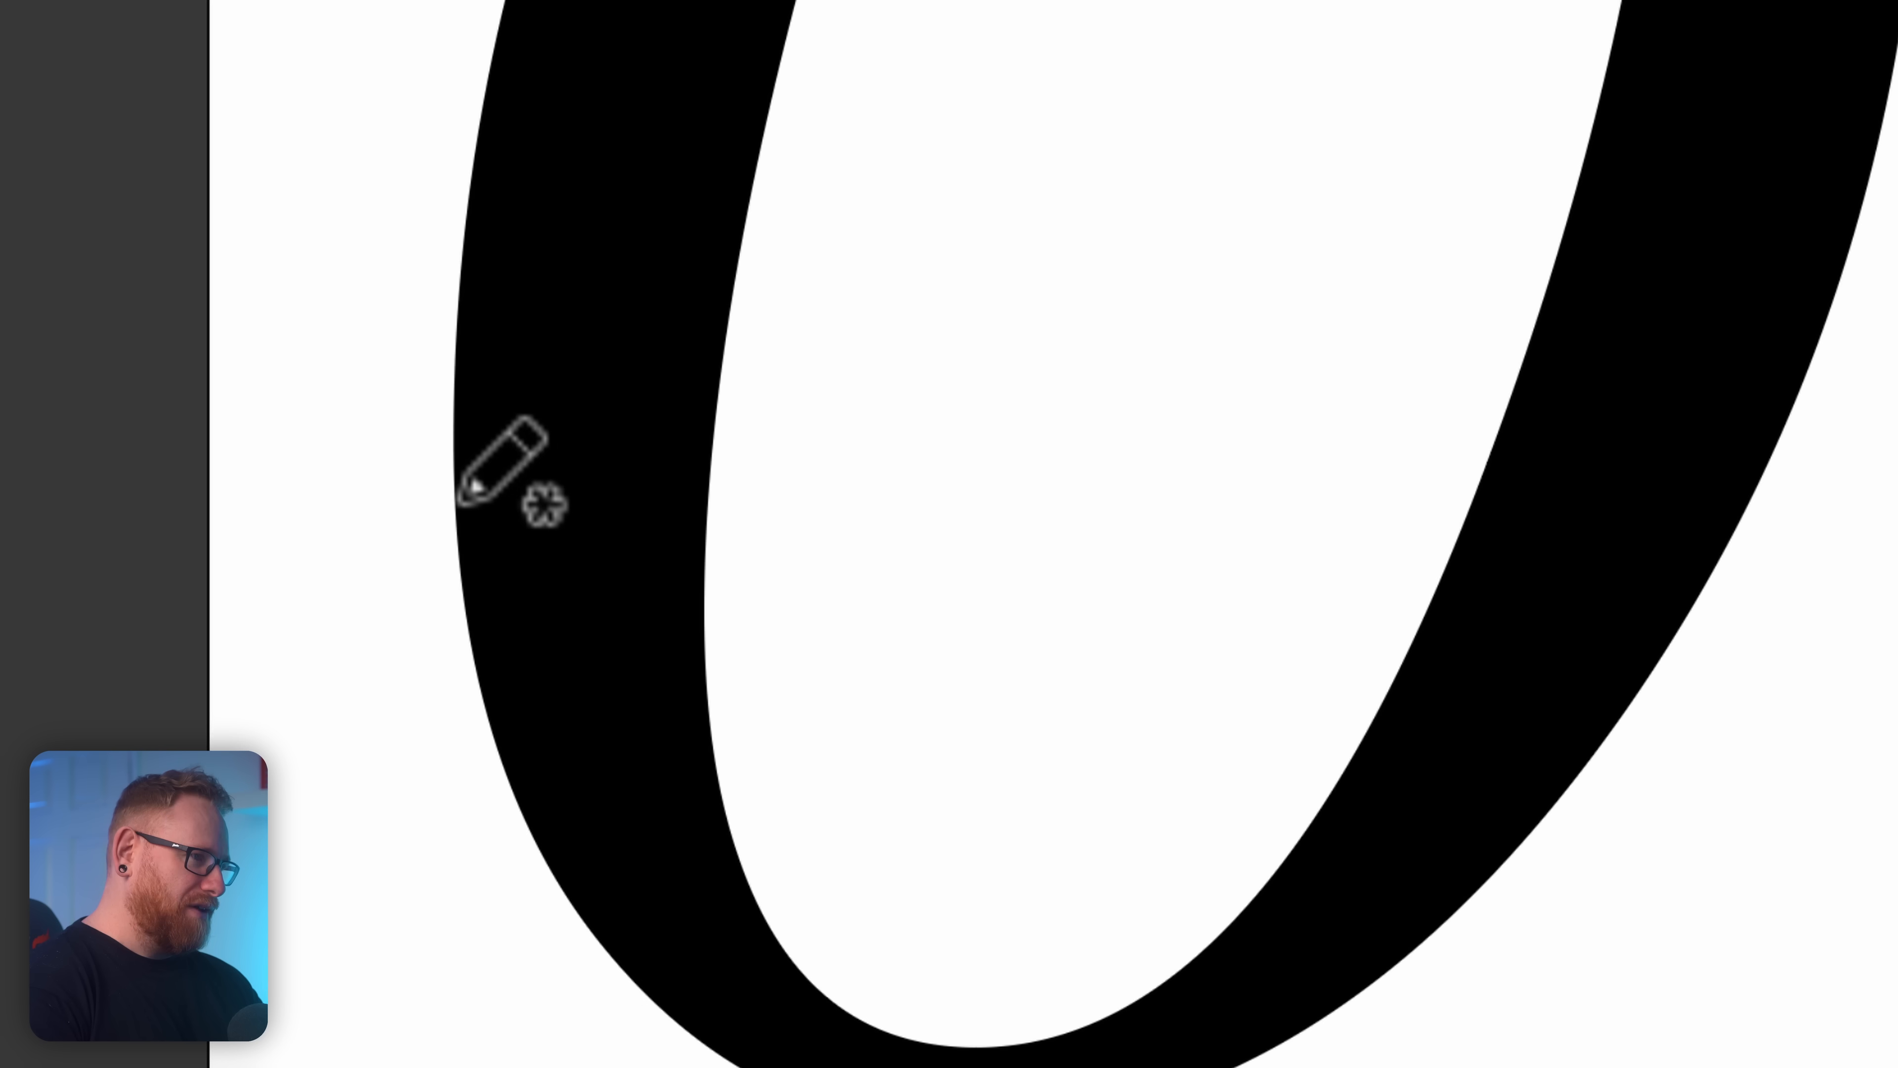
drag(448, 446, 454, 457)
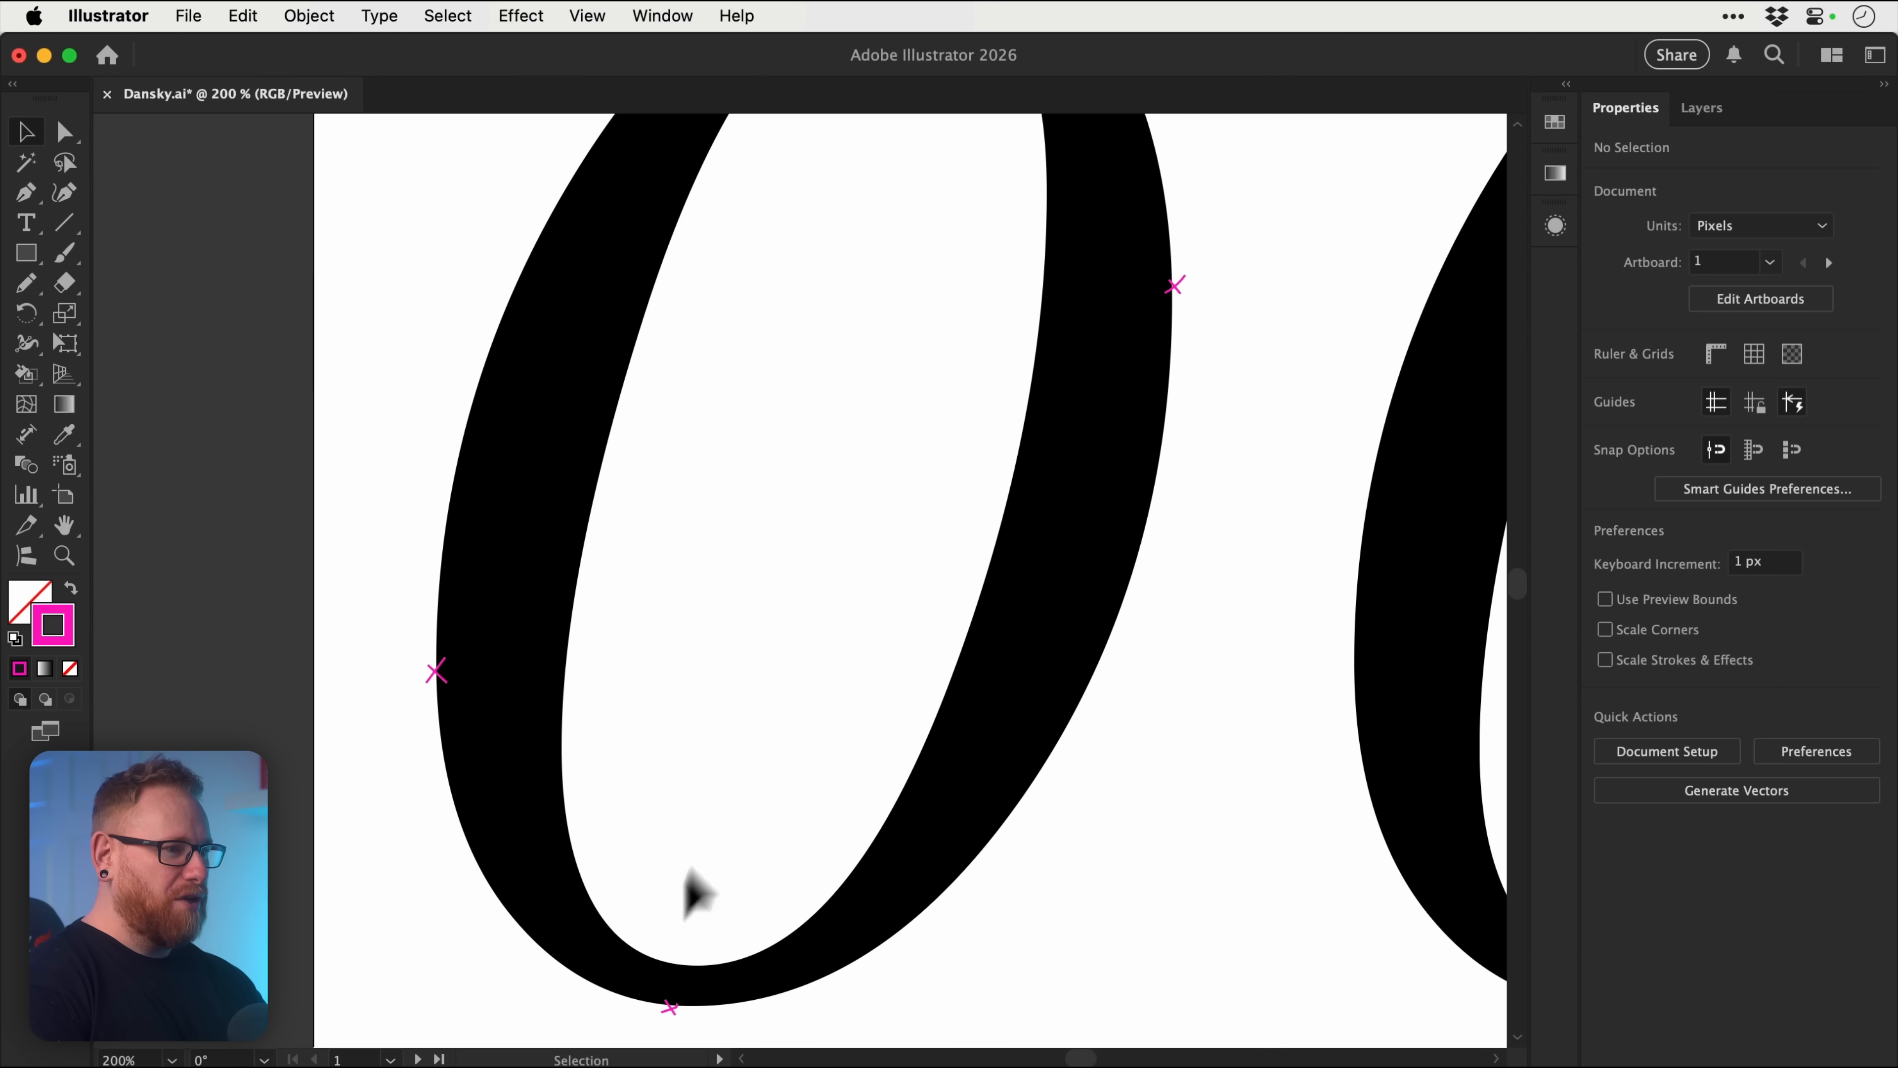
Step: Mark the top and bottom extremities of the left O's inner contour with small pink X marks
drag(831, 559, 803, 824)
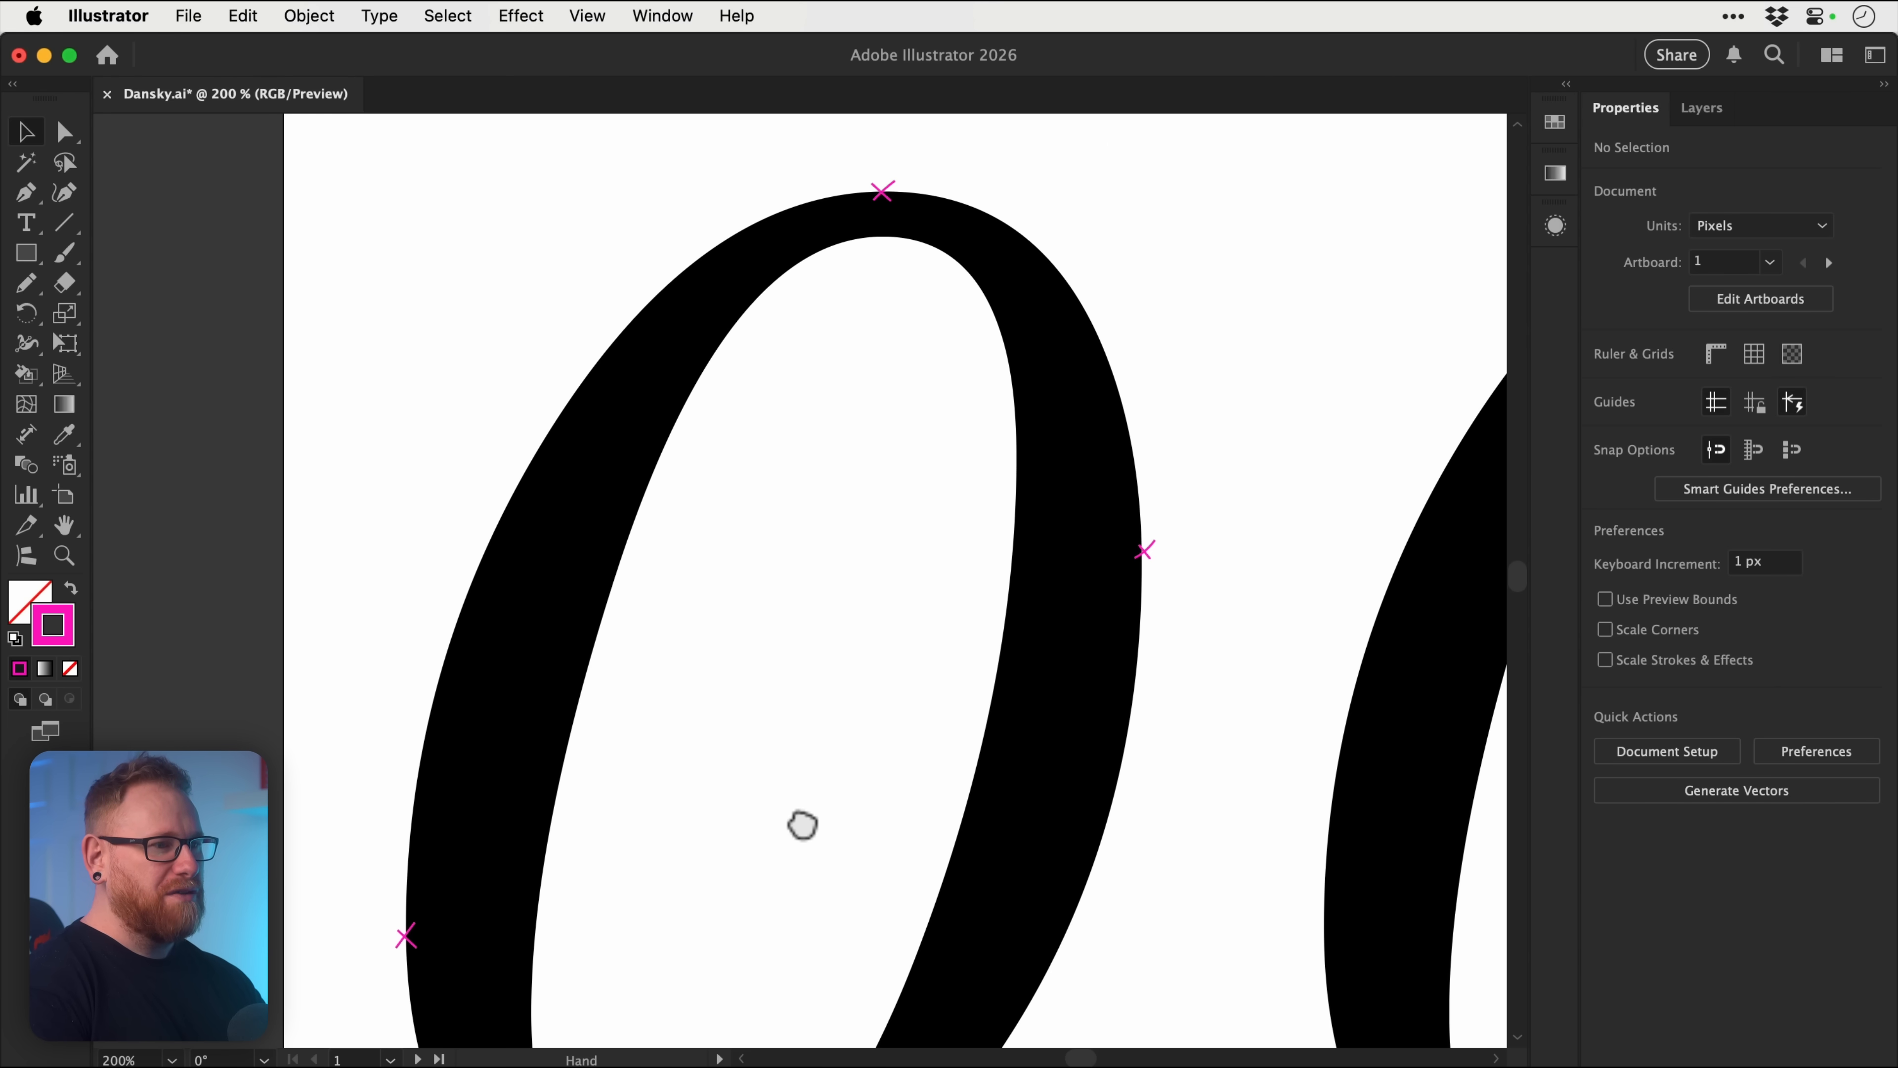
key(n)
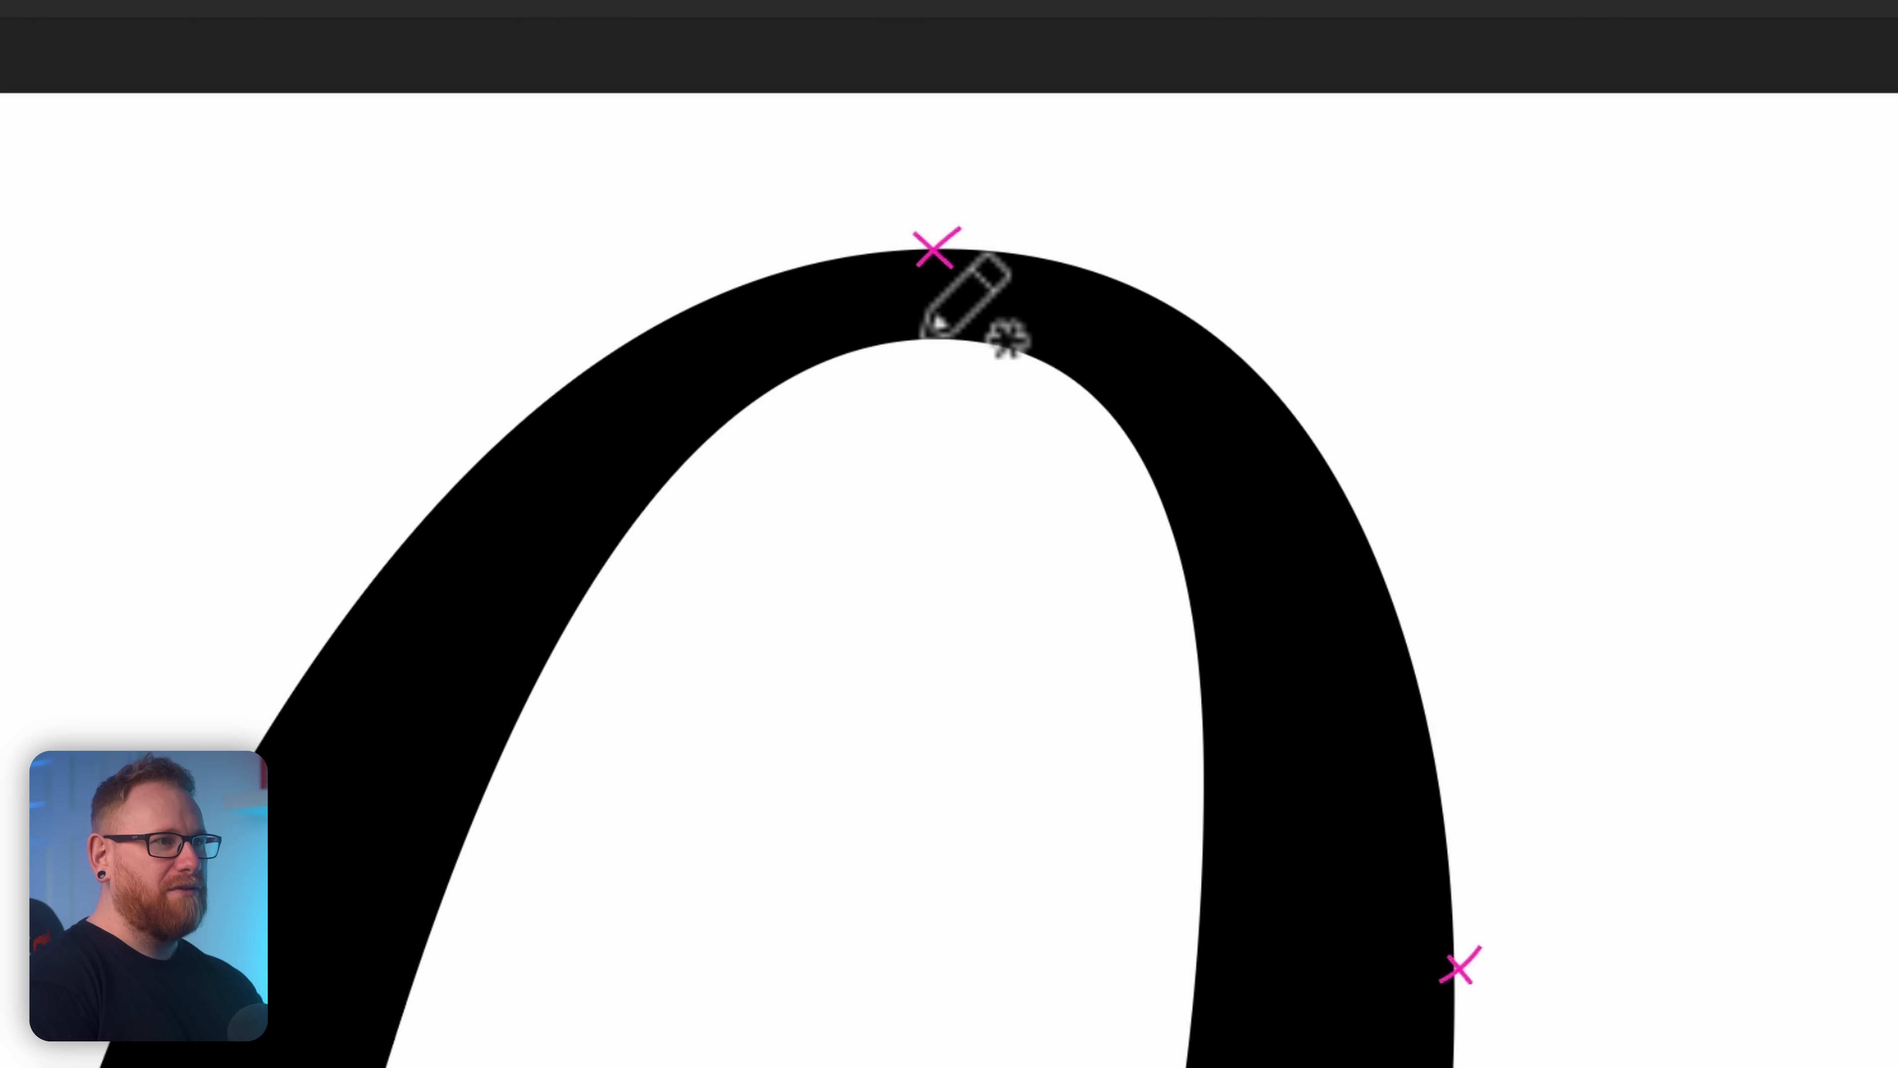
drag(1110, 463, 1167, 11)
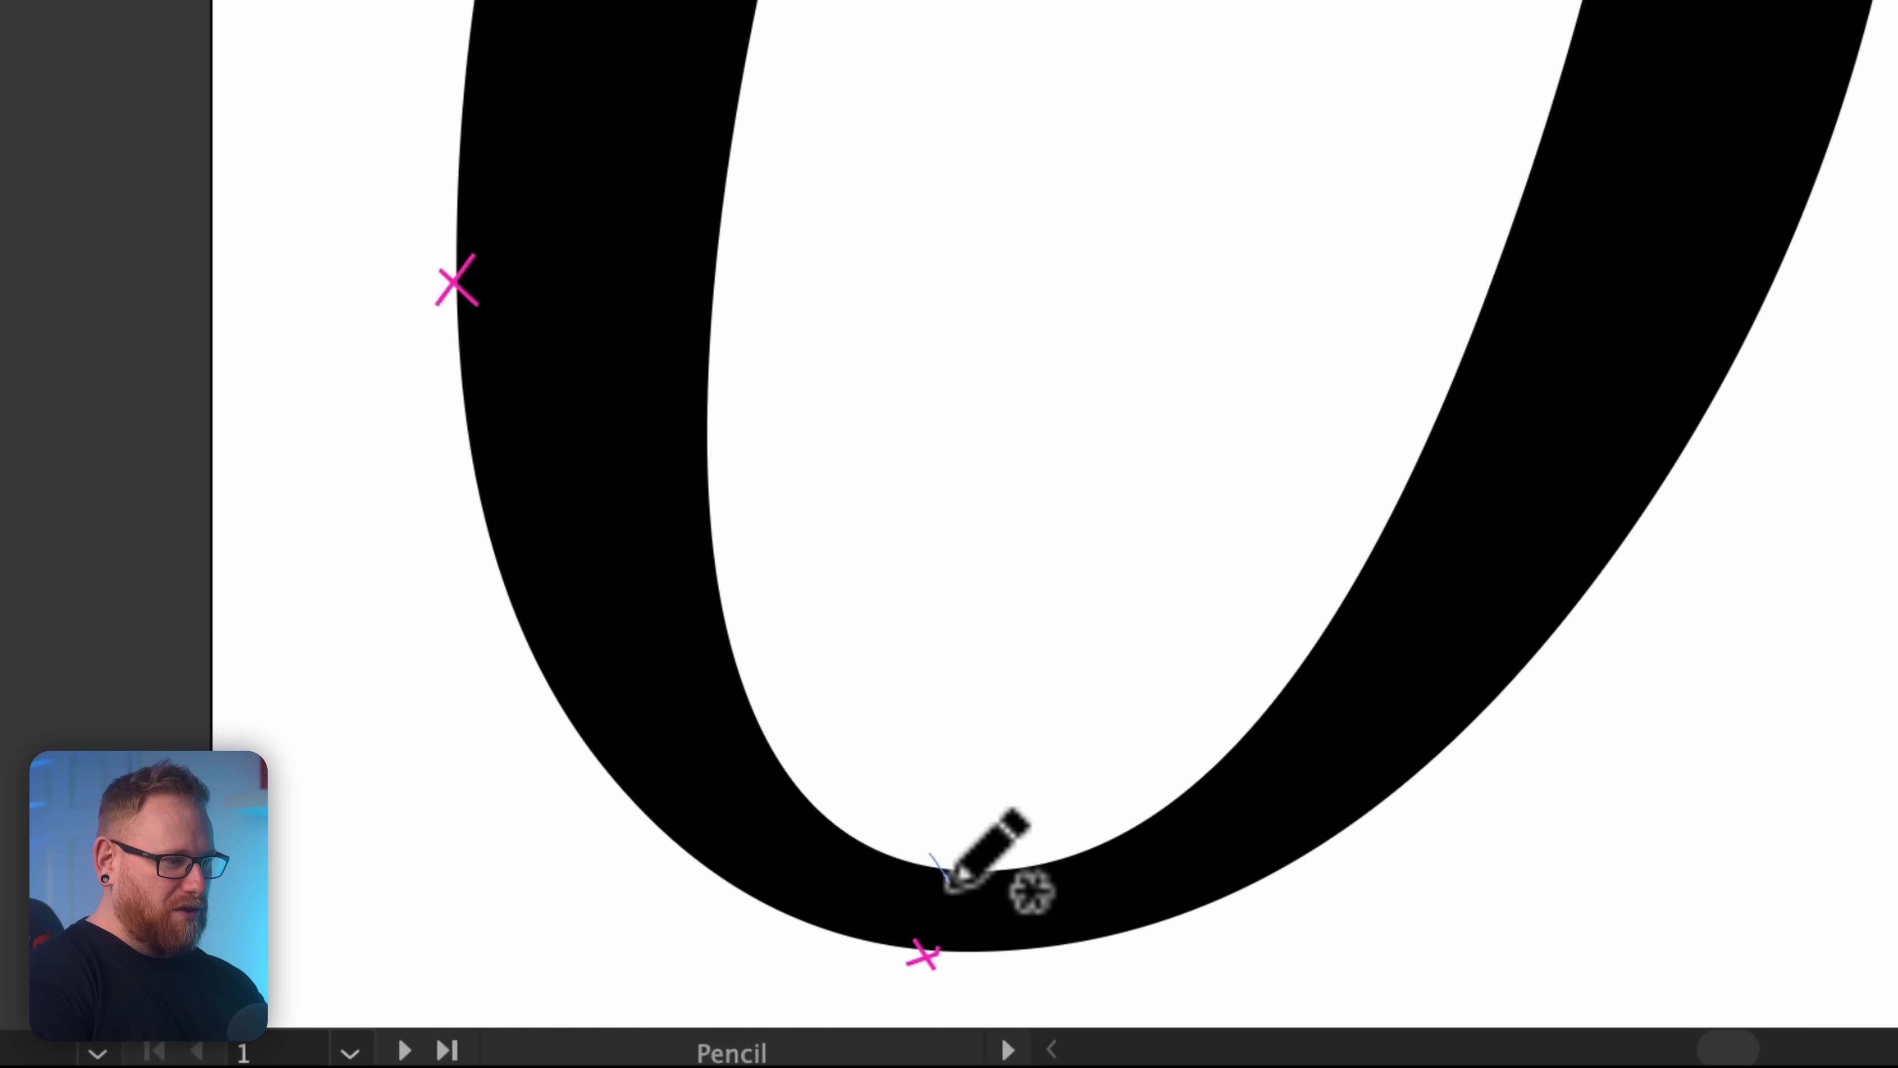
drag(948, 888, 920, 878)
key(v)
click(1032, 742)
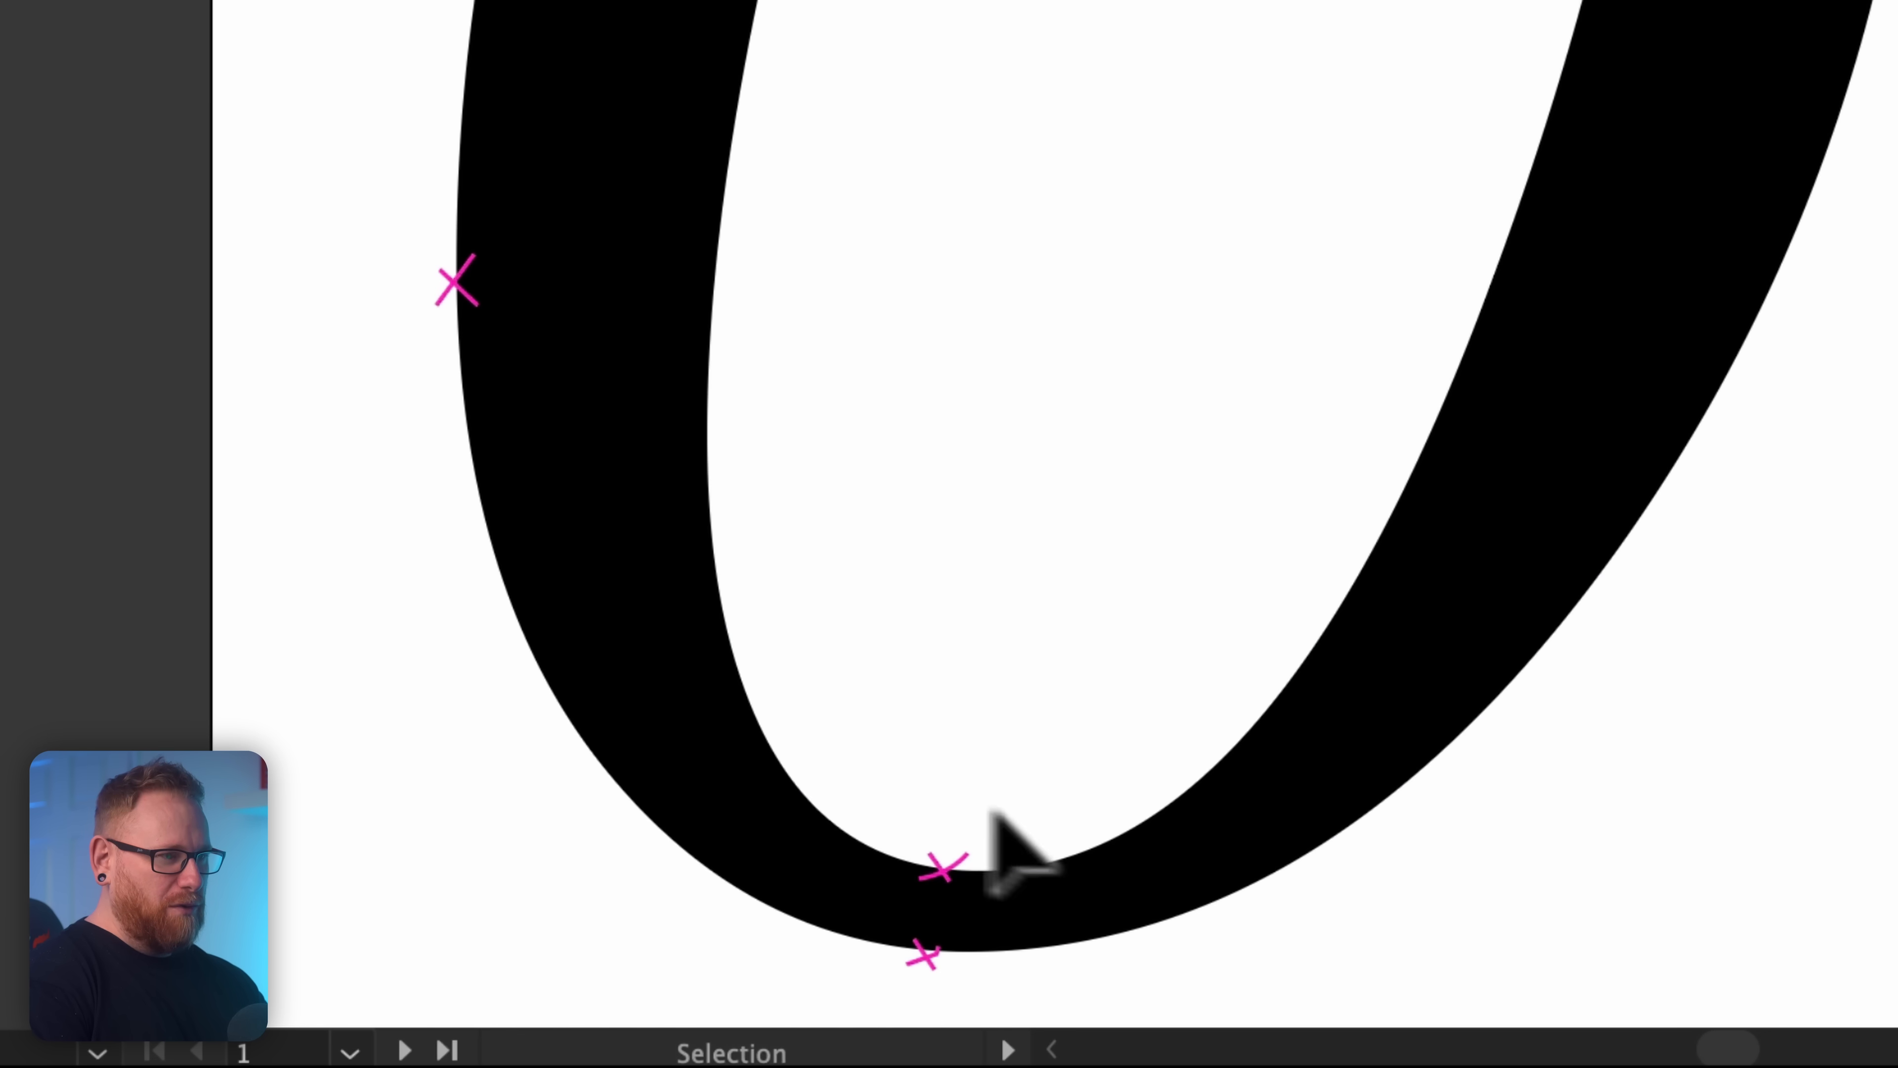
key(ctrl+minus)
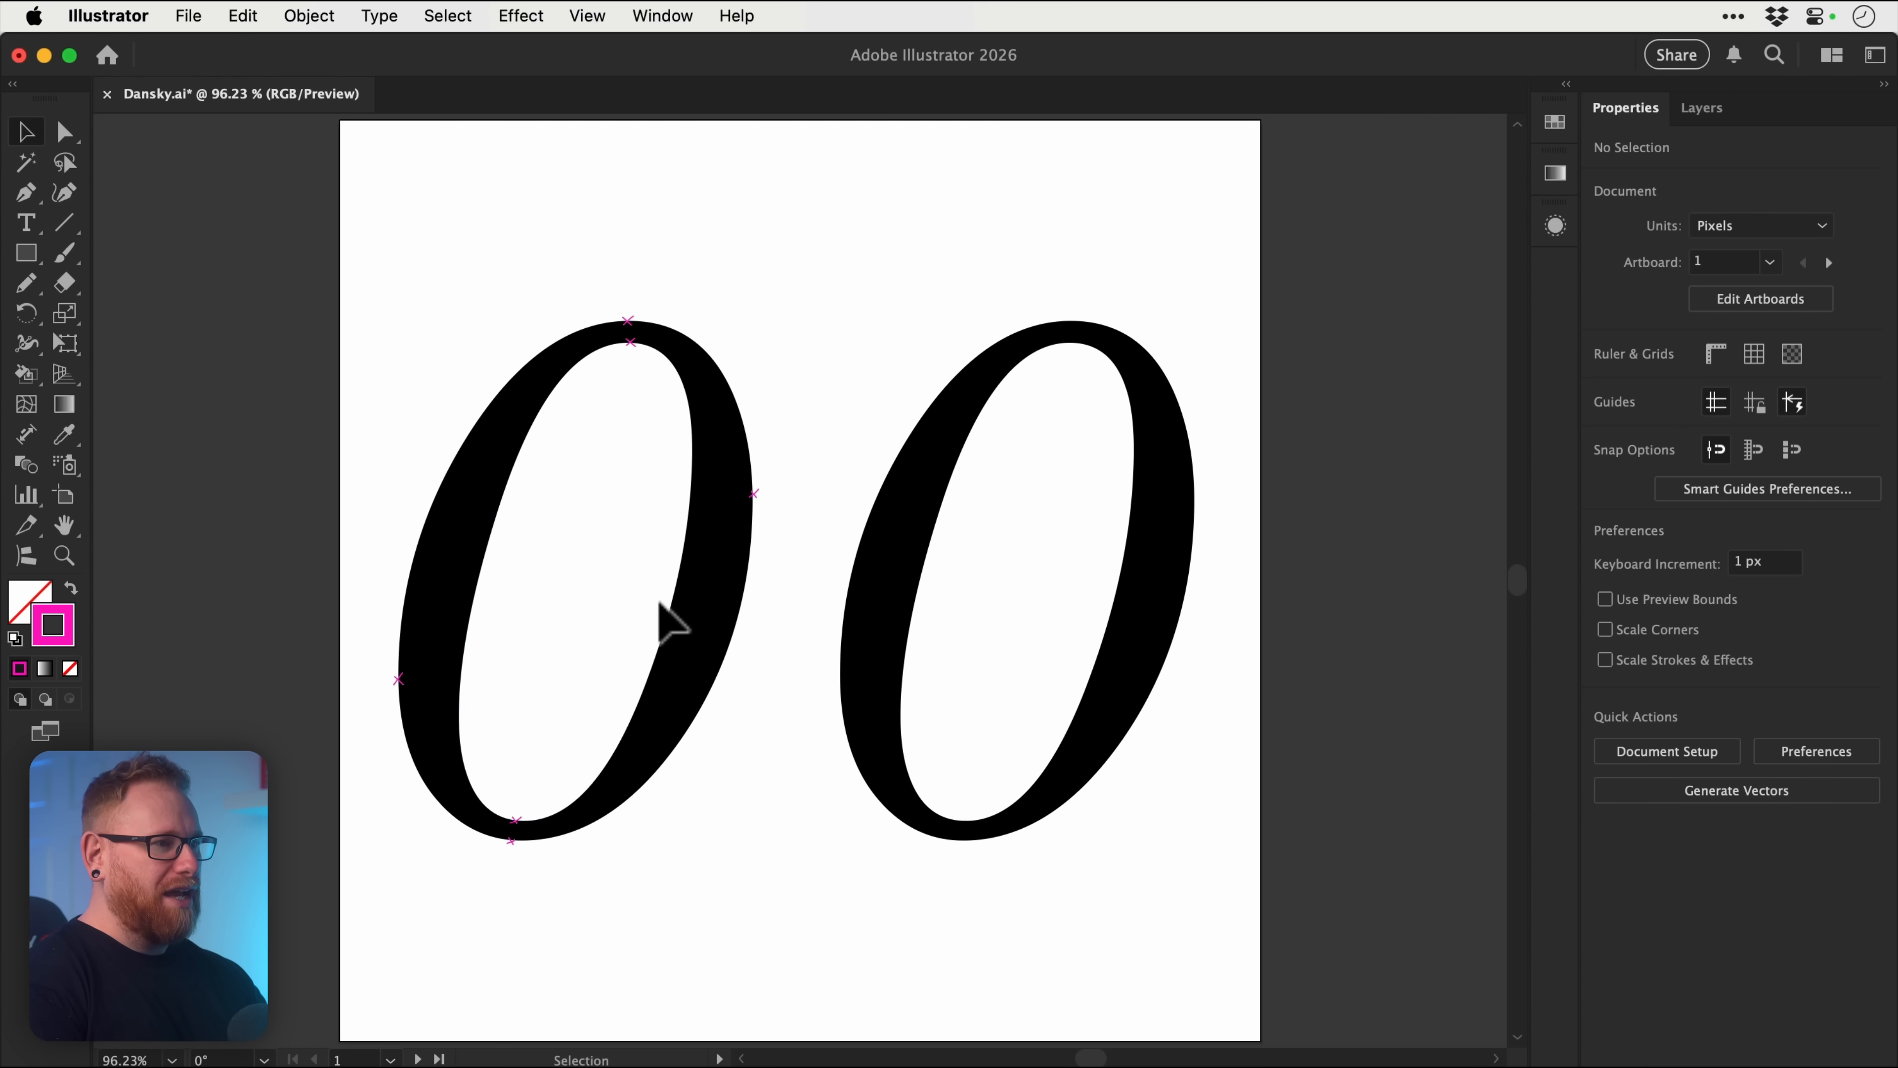
Step: Set the right O's opacity to 20% and deselect it
click(892, 487)
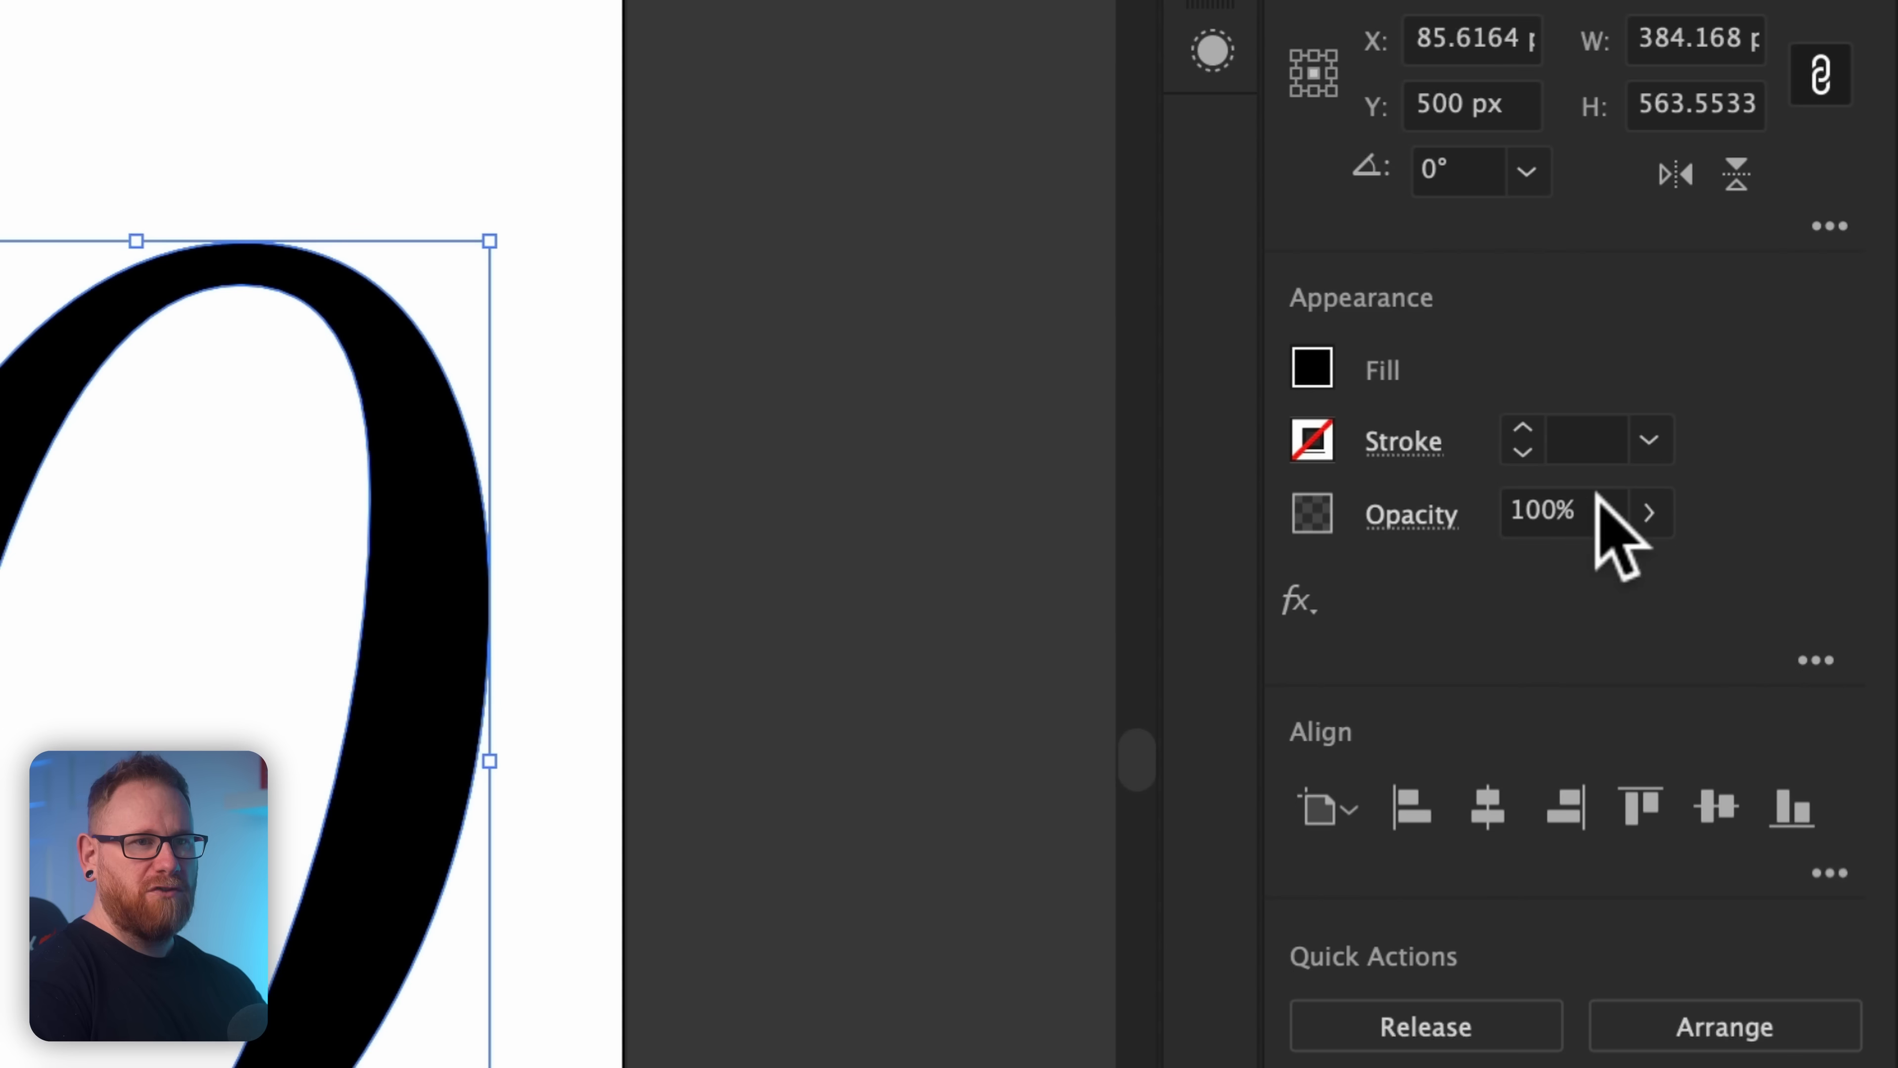
click(1746, 452)
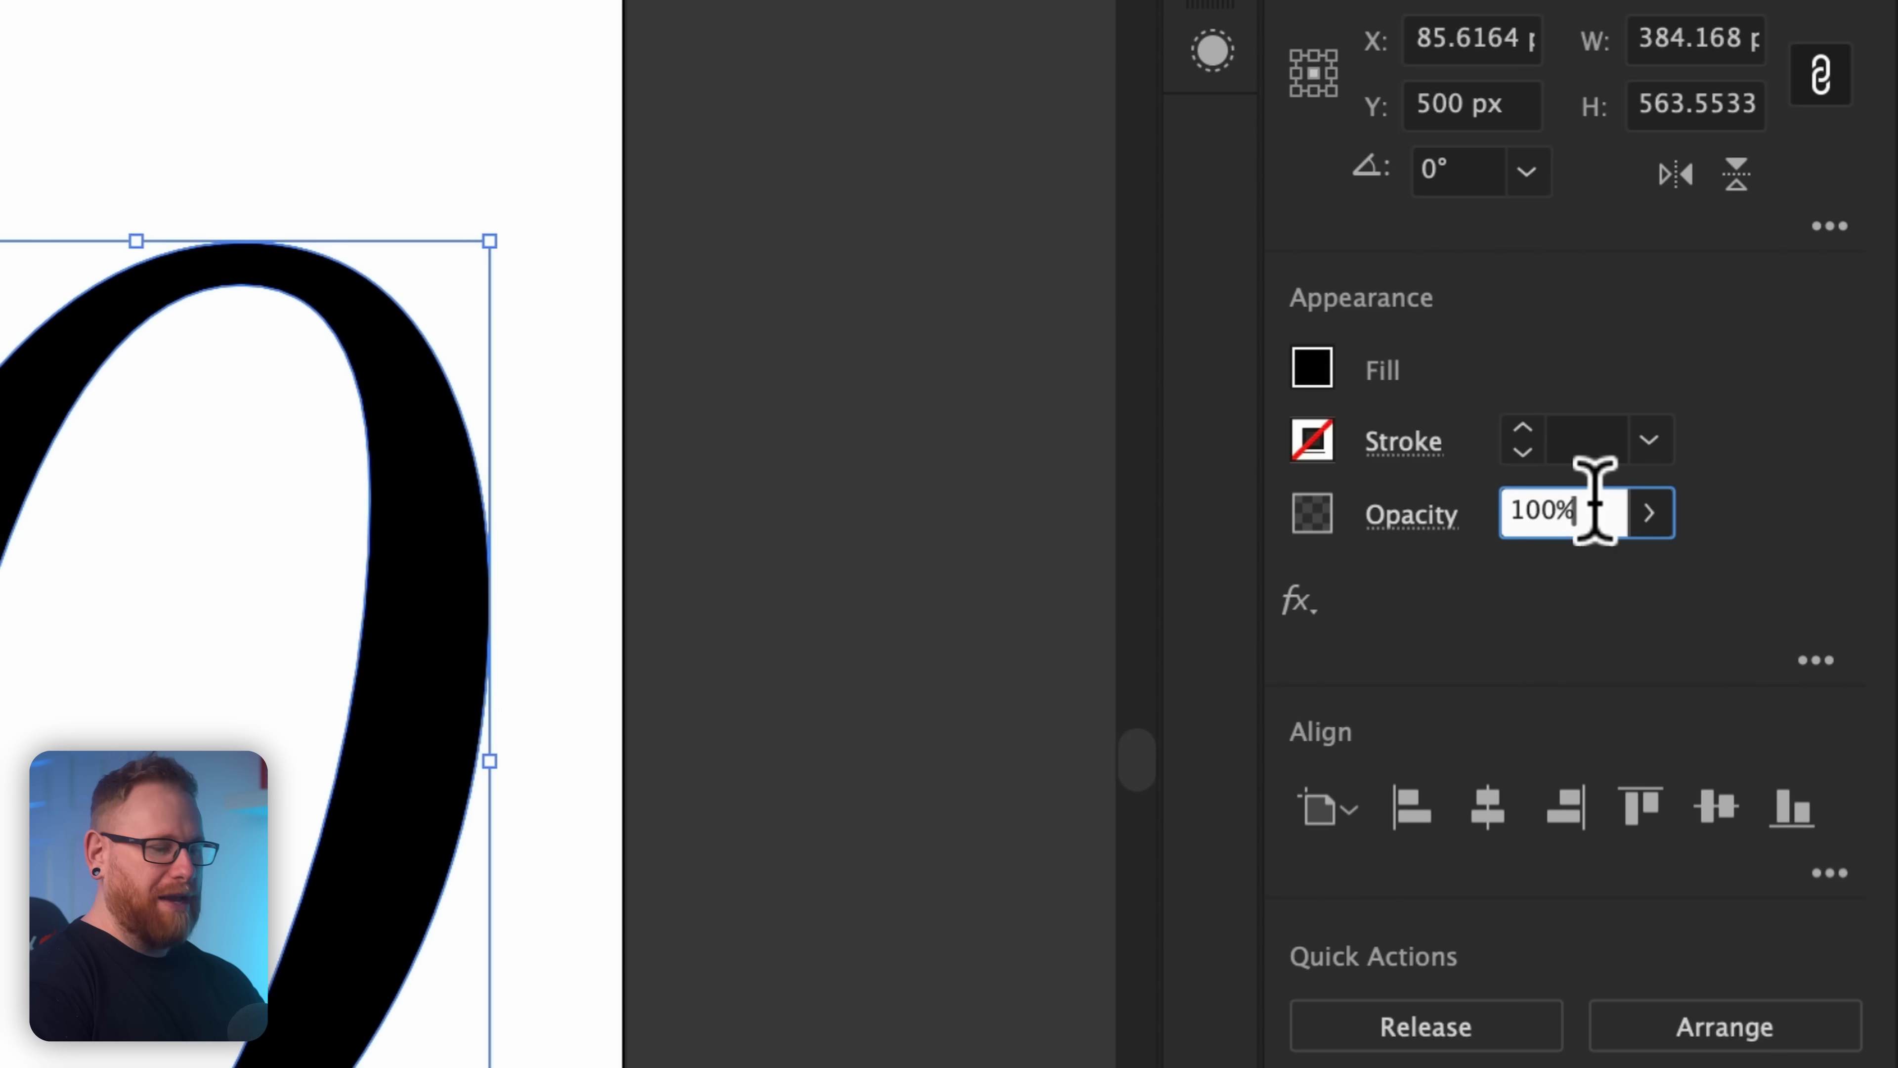
text(20)
key(Return)
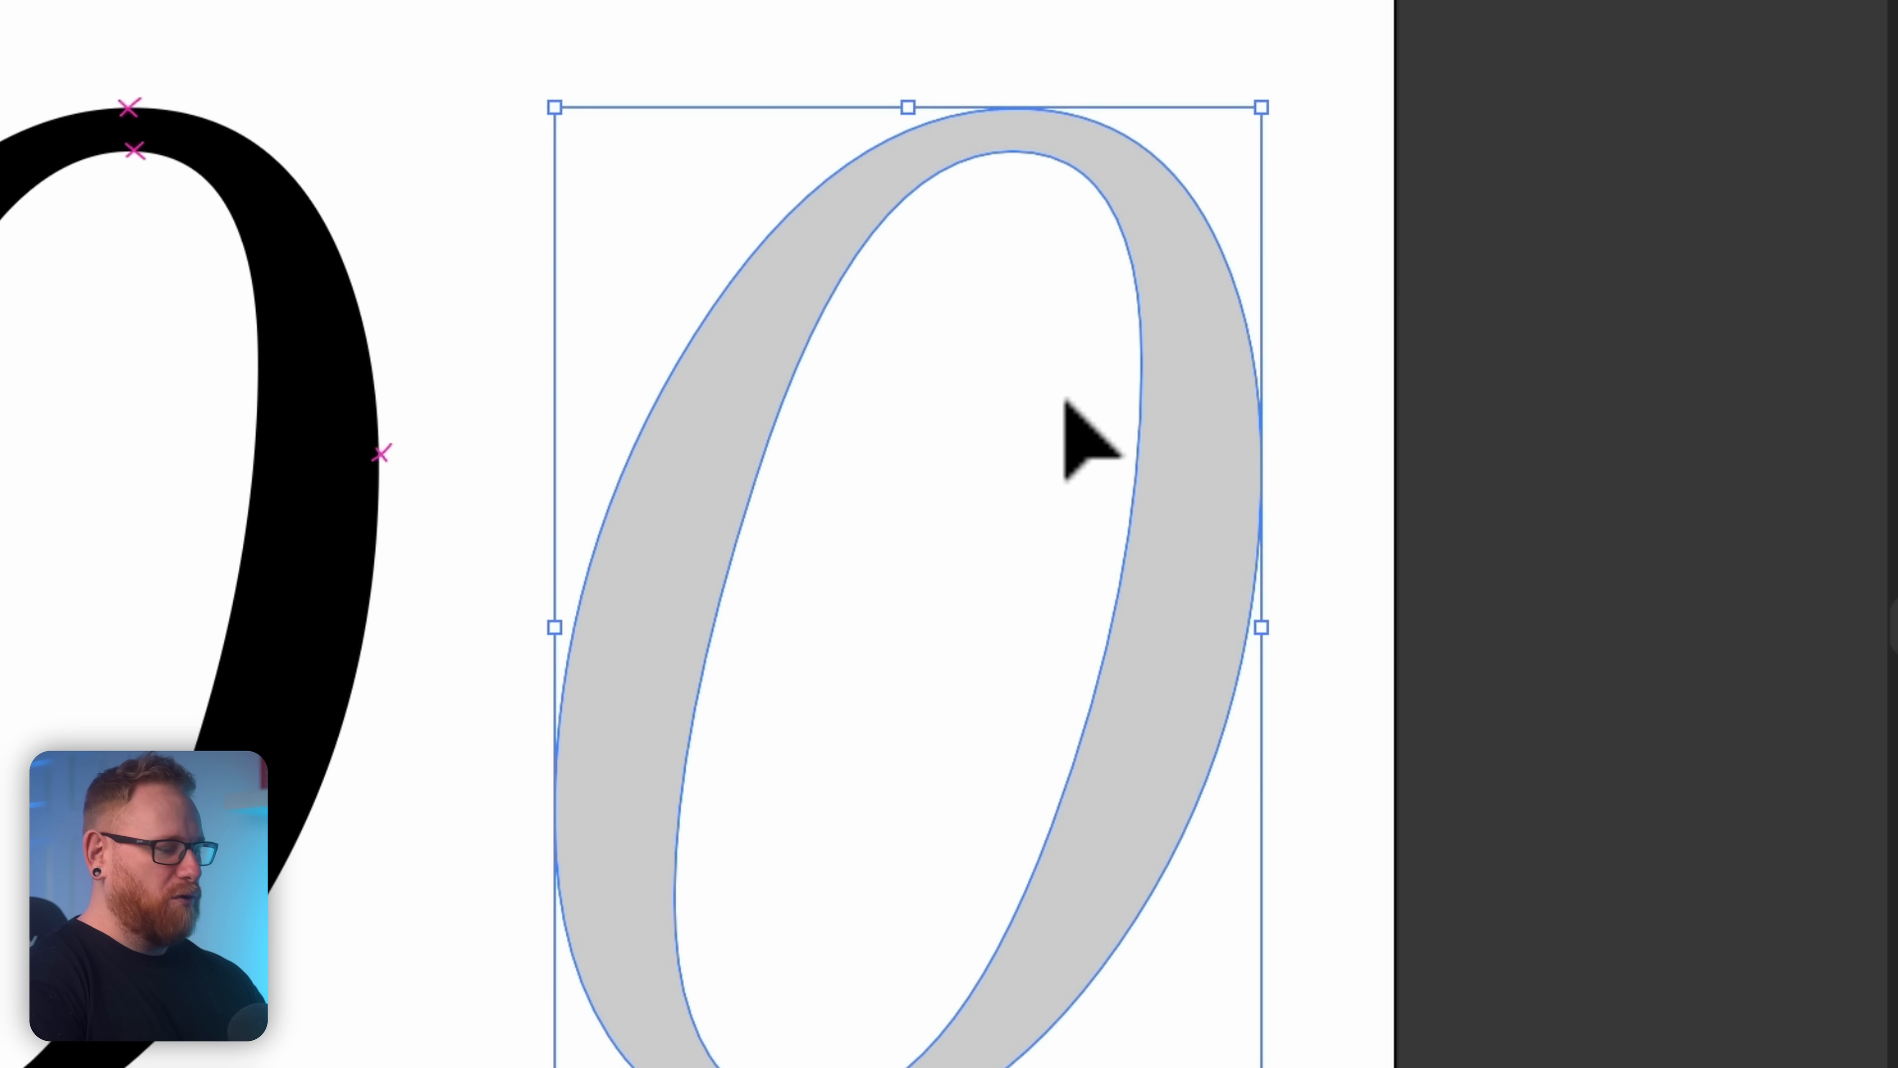
click(1066, 404)
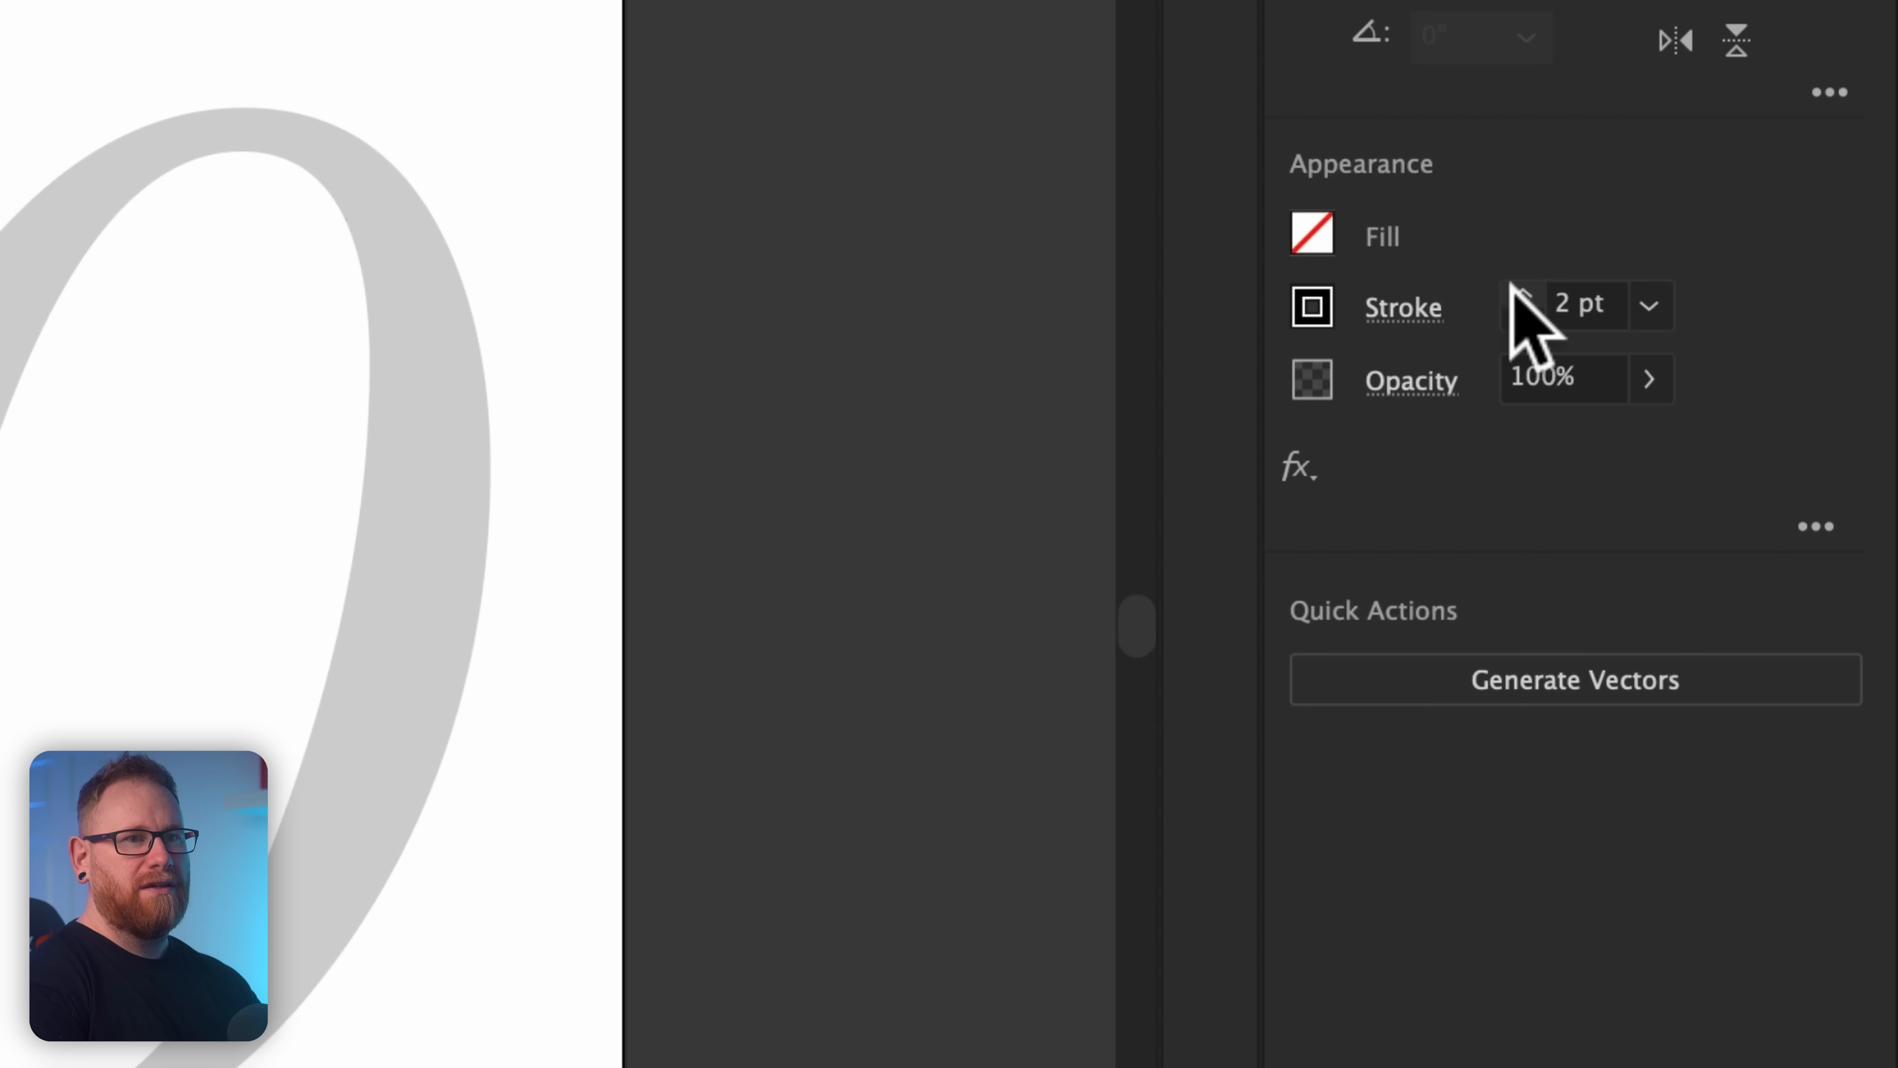
Step: Increase the weight of the black stroke used for new paths
click(1513, 288)
click(1512, 288)
click(860, 420)
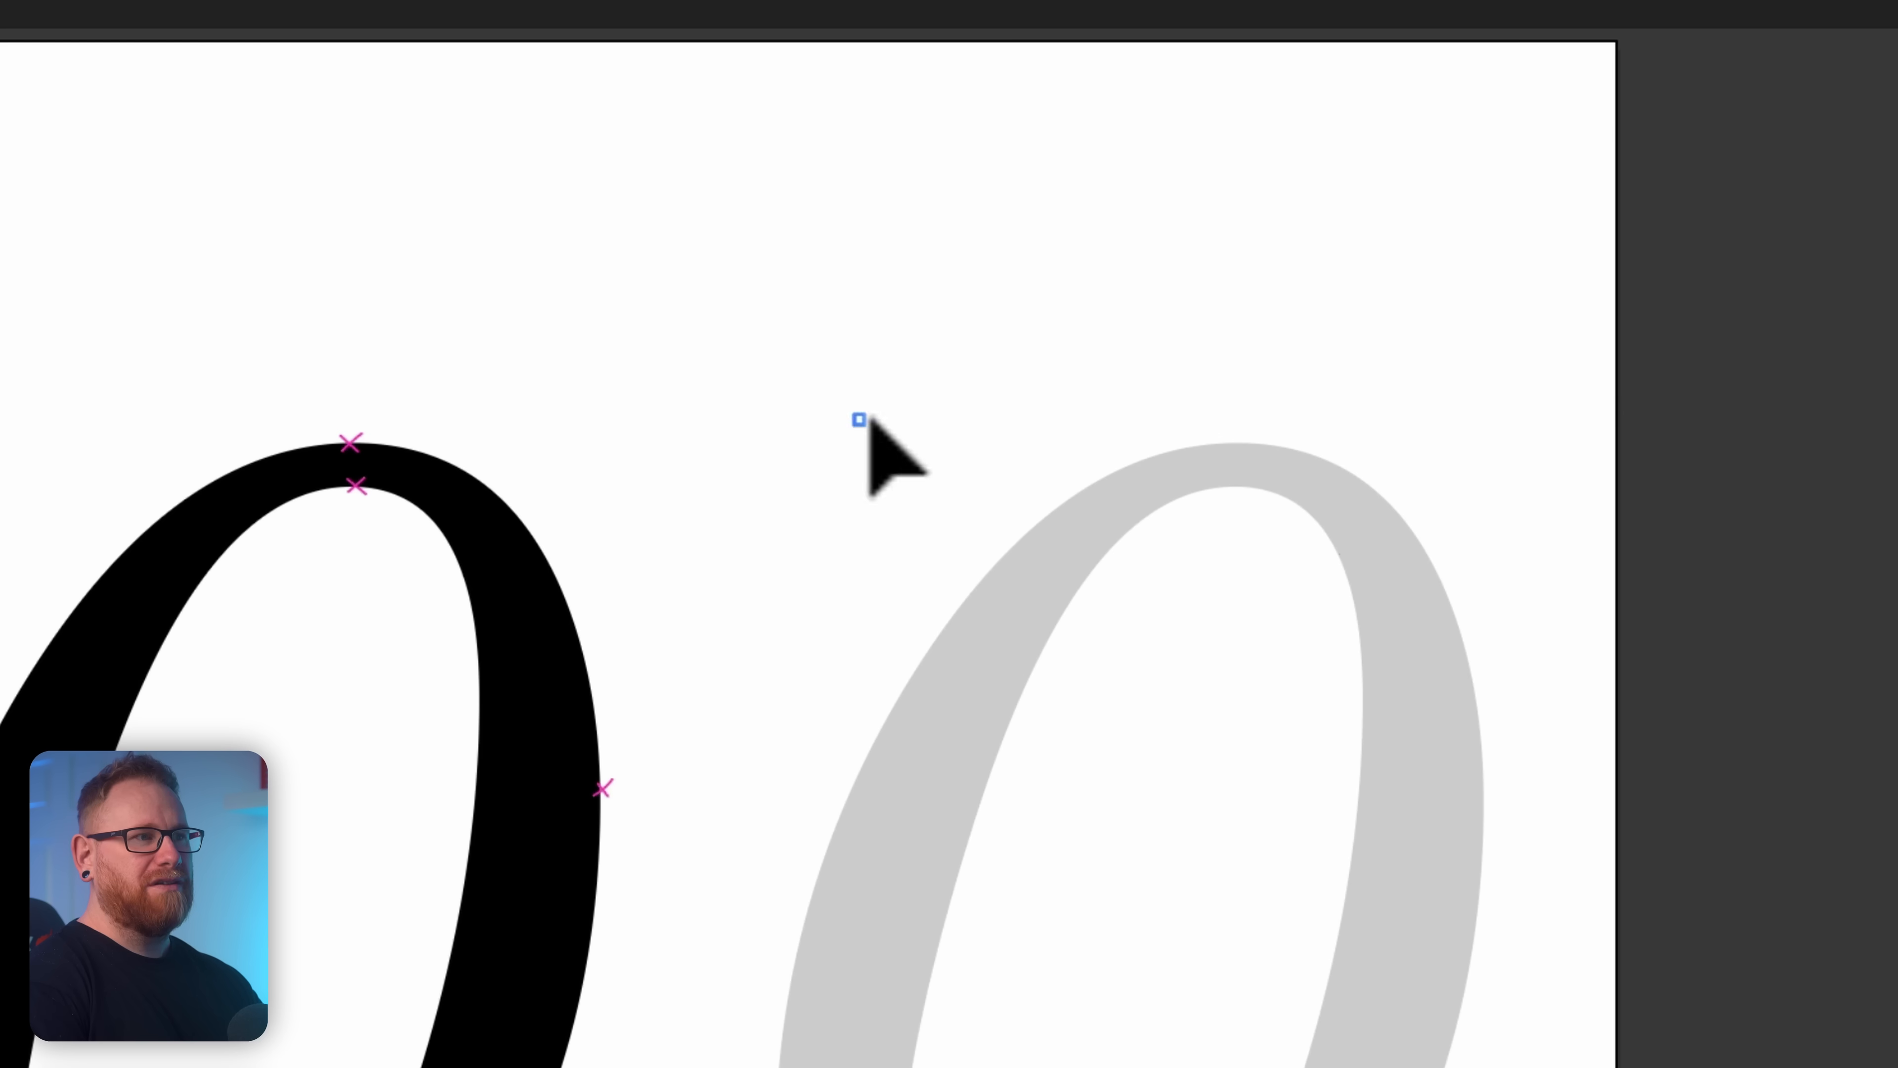
drag(1237, 272, 1328, 335)
key(super+z)
key(super+z)
key(super+1)
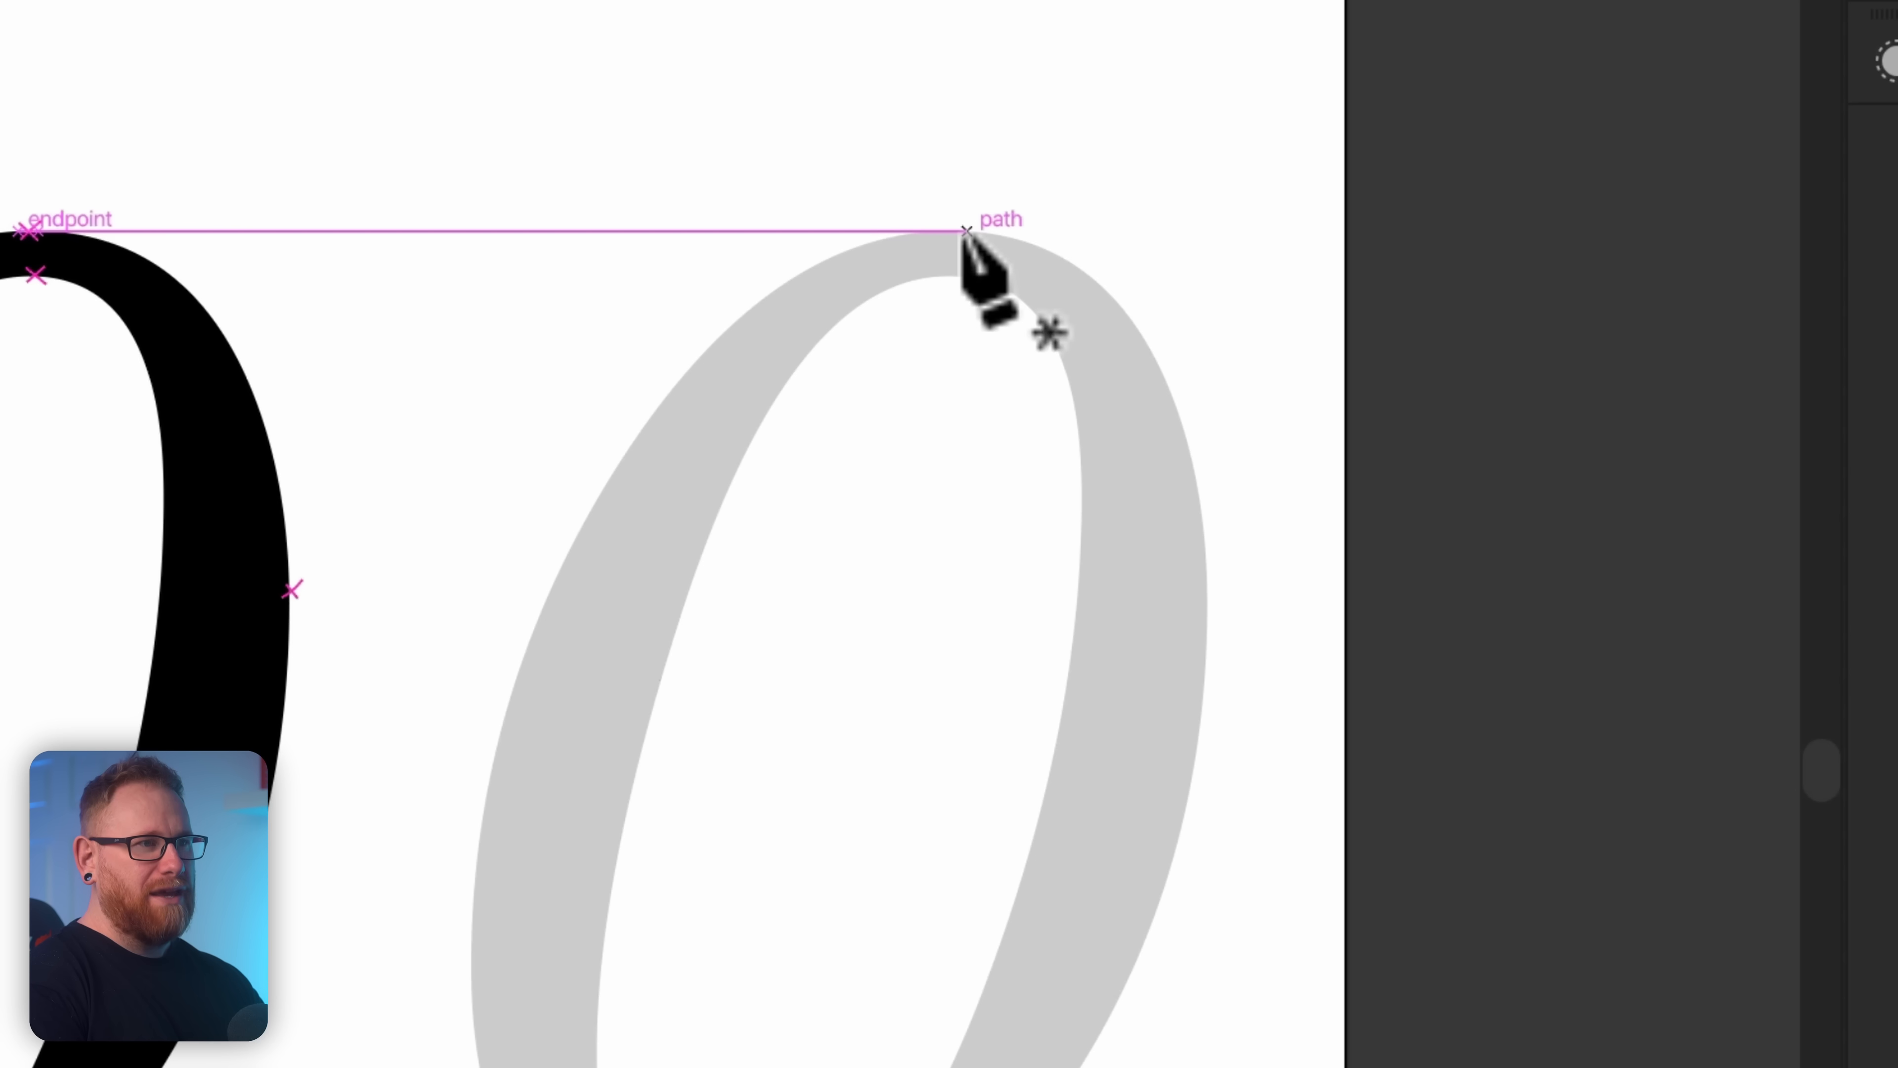
Step: Trace the faded O's outer edge from its top to its right extremity with the Pen tool, using horizontal and vertical handles
click(951, 231)
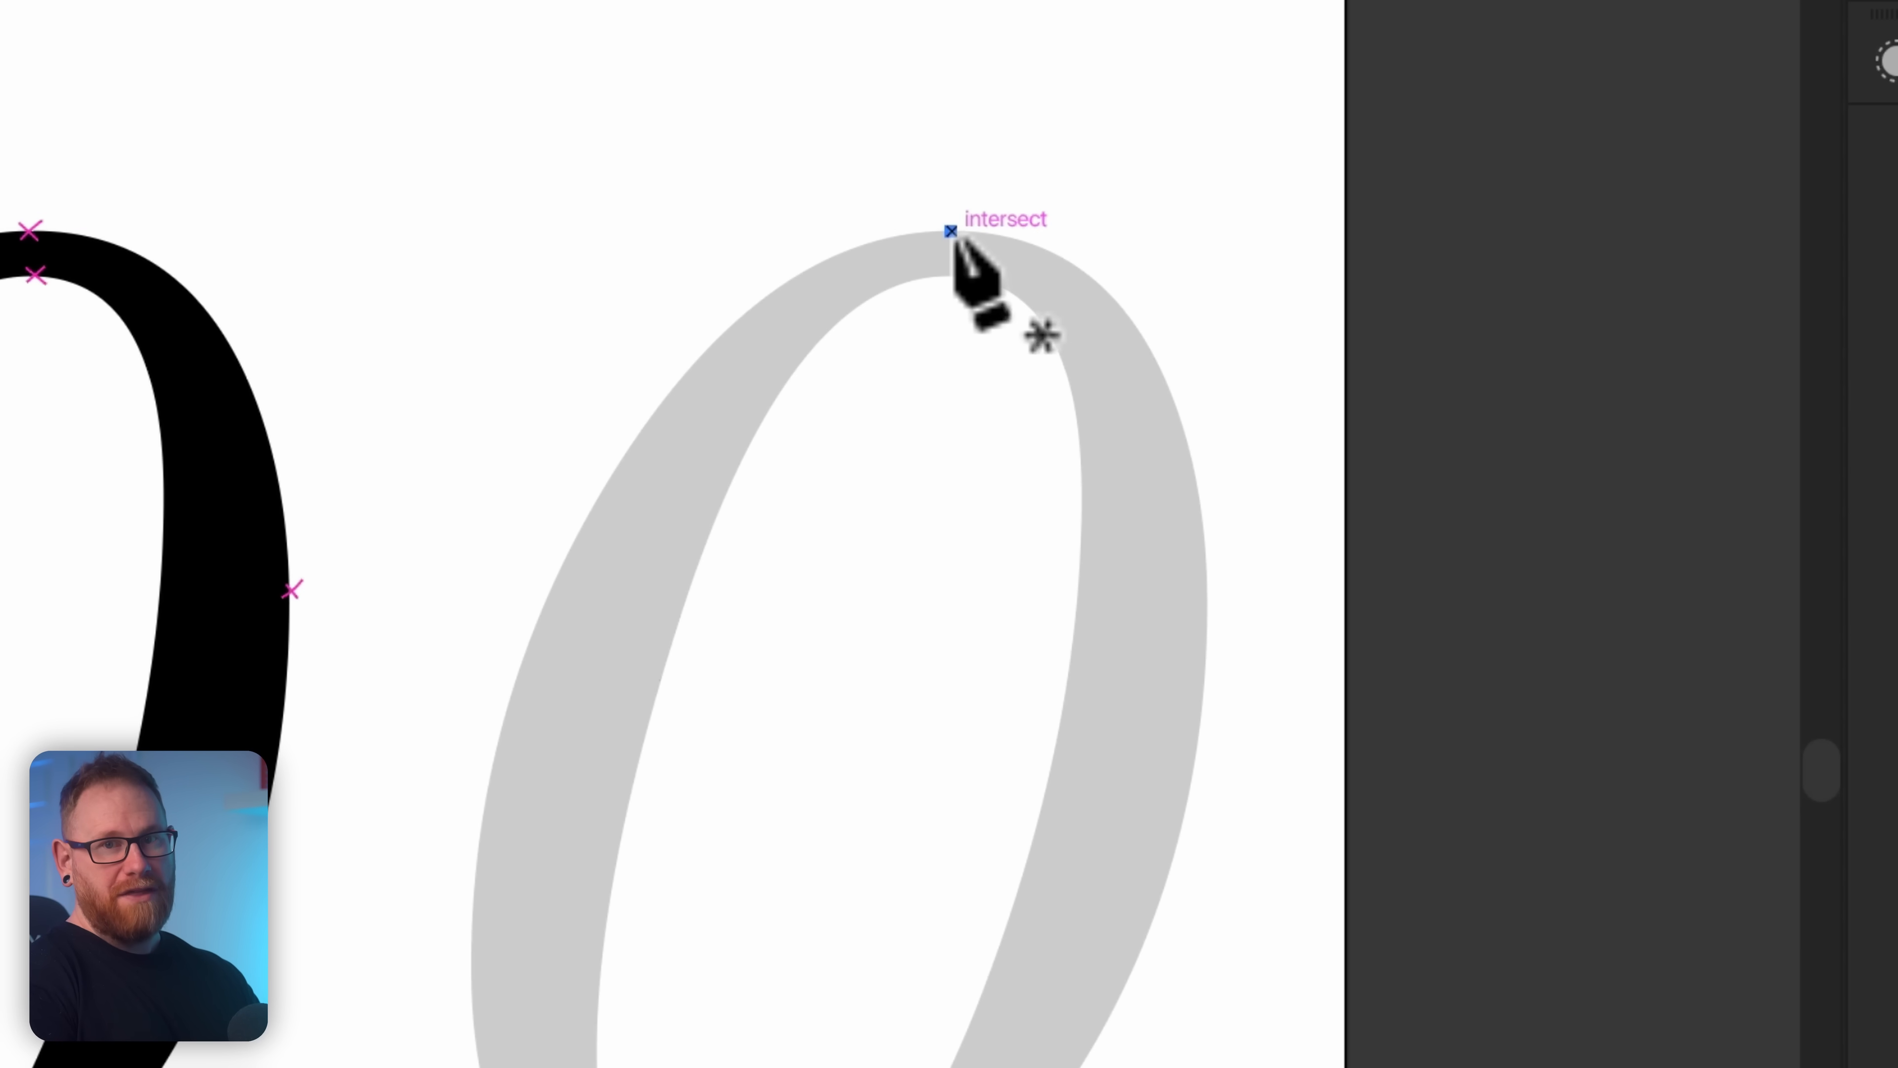
drag(950, 232, 1205, 193)
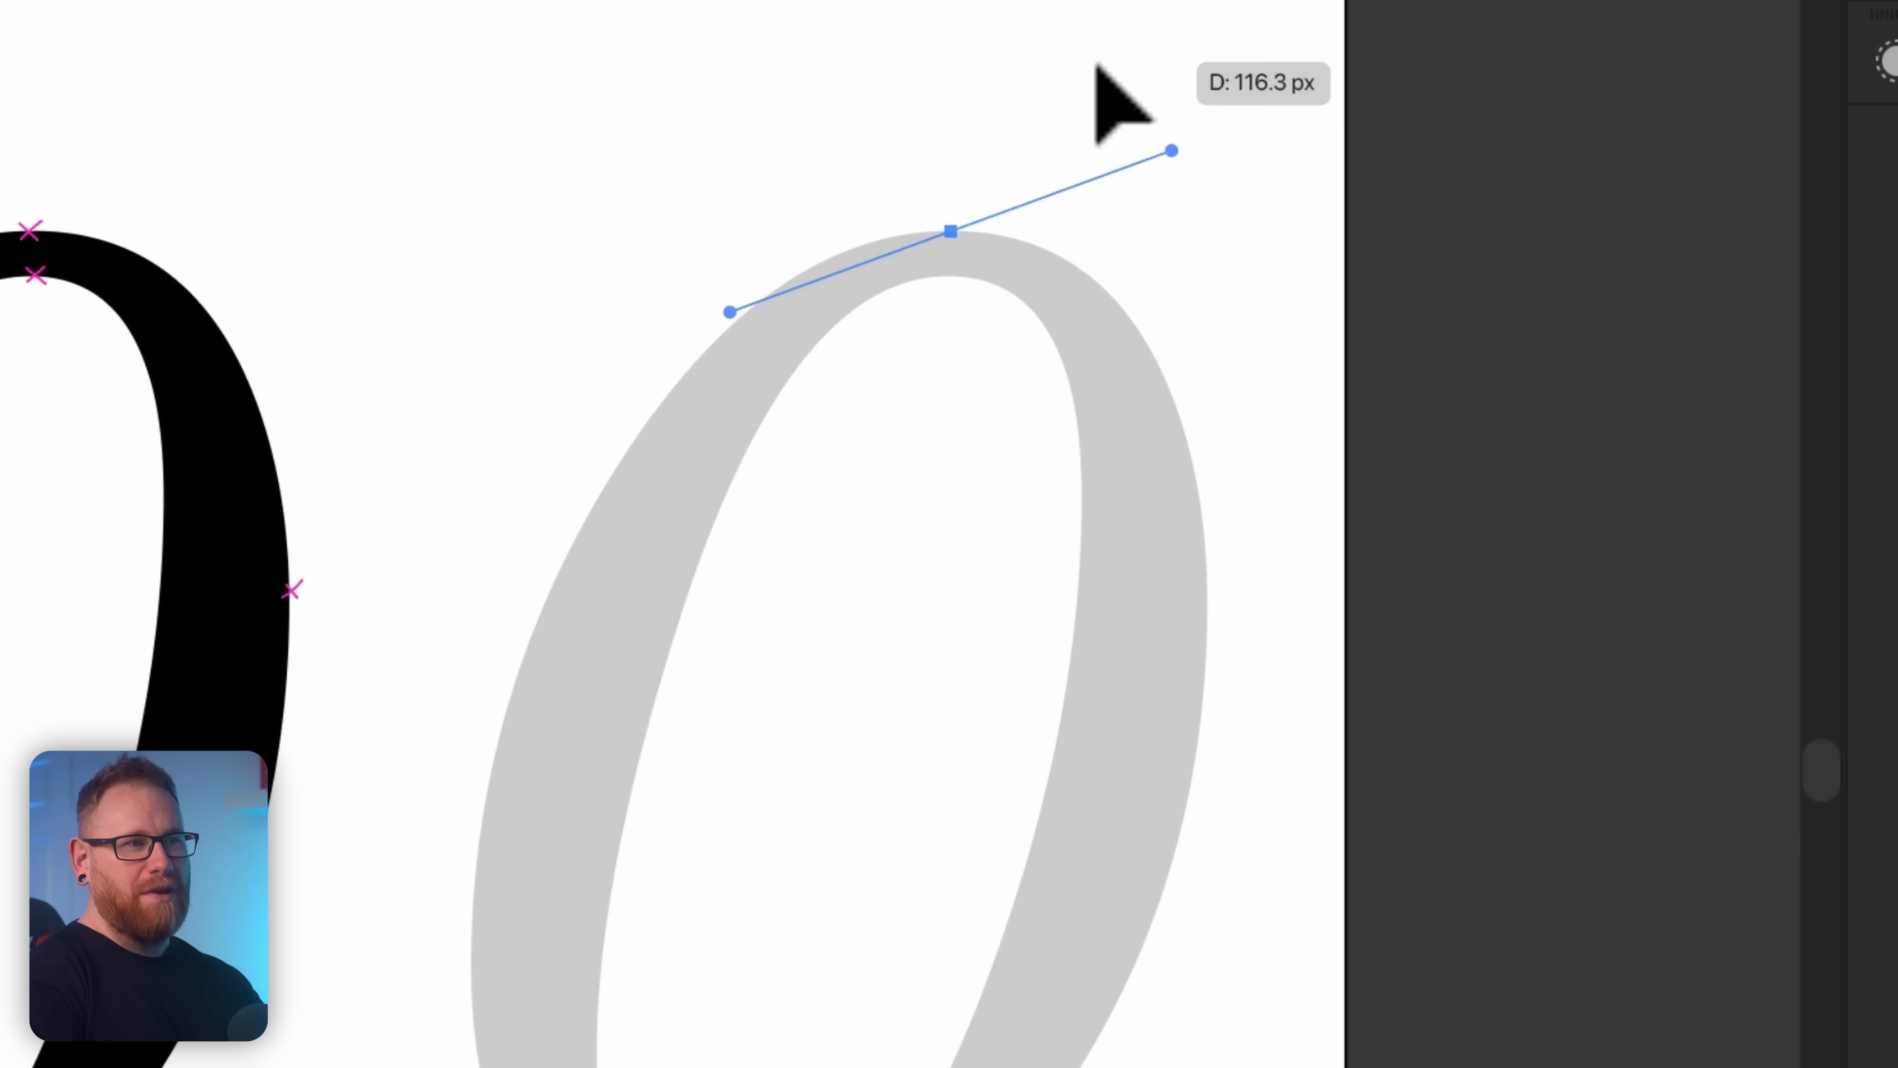
key(ctrl+z)
drag(951, 231, 1078, 231)
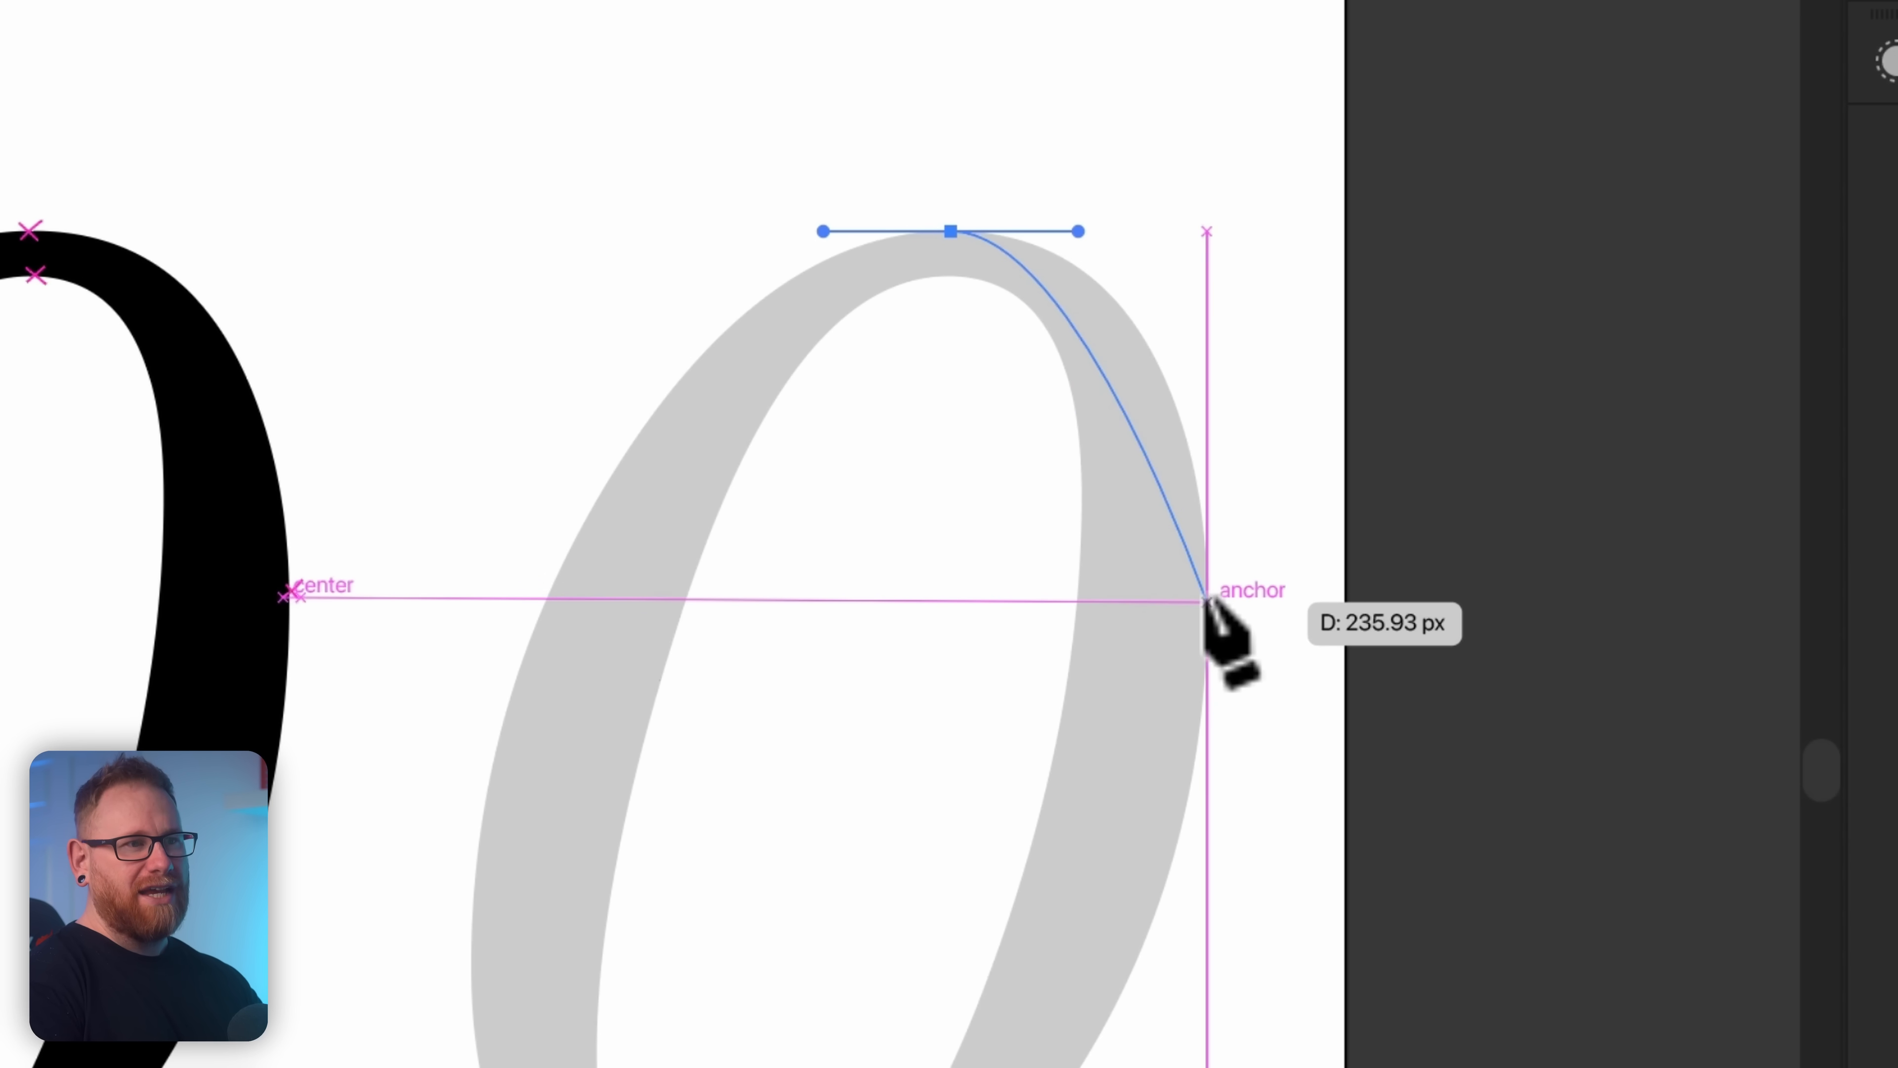
drag(1207, 603, 1192, 883)
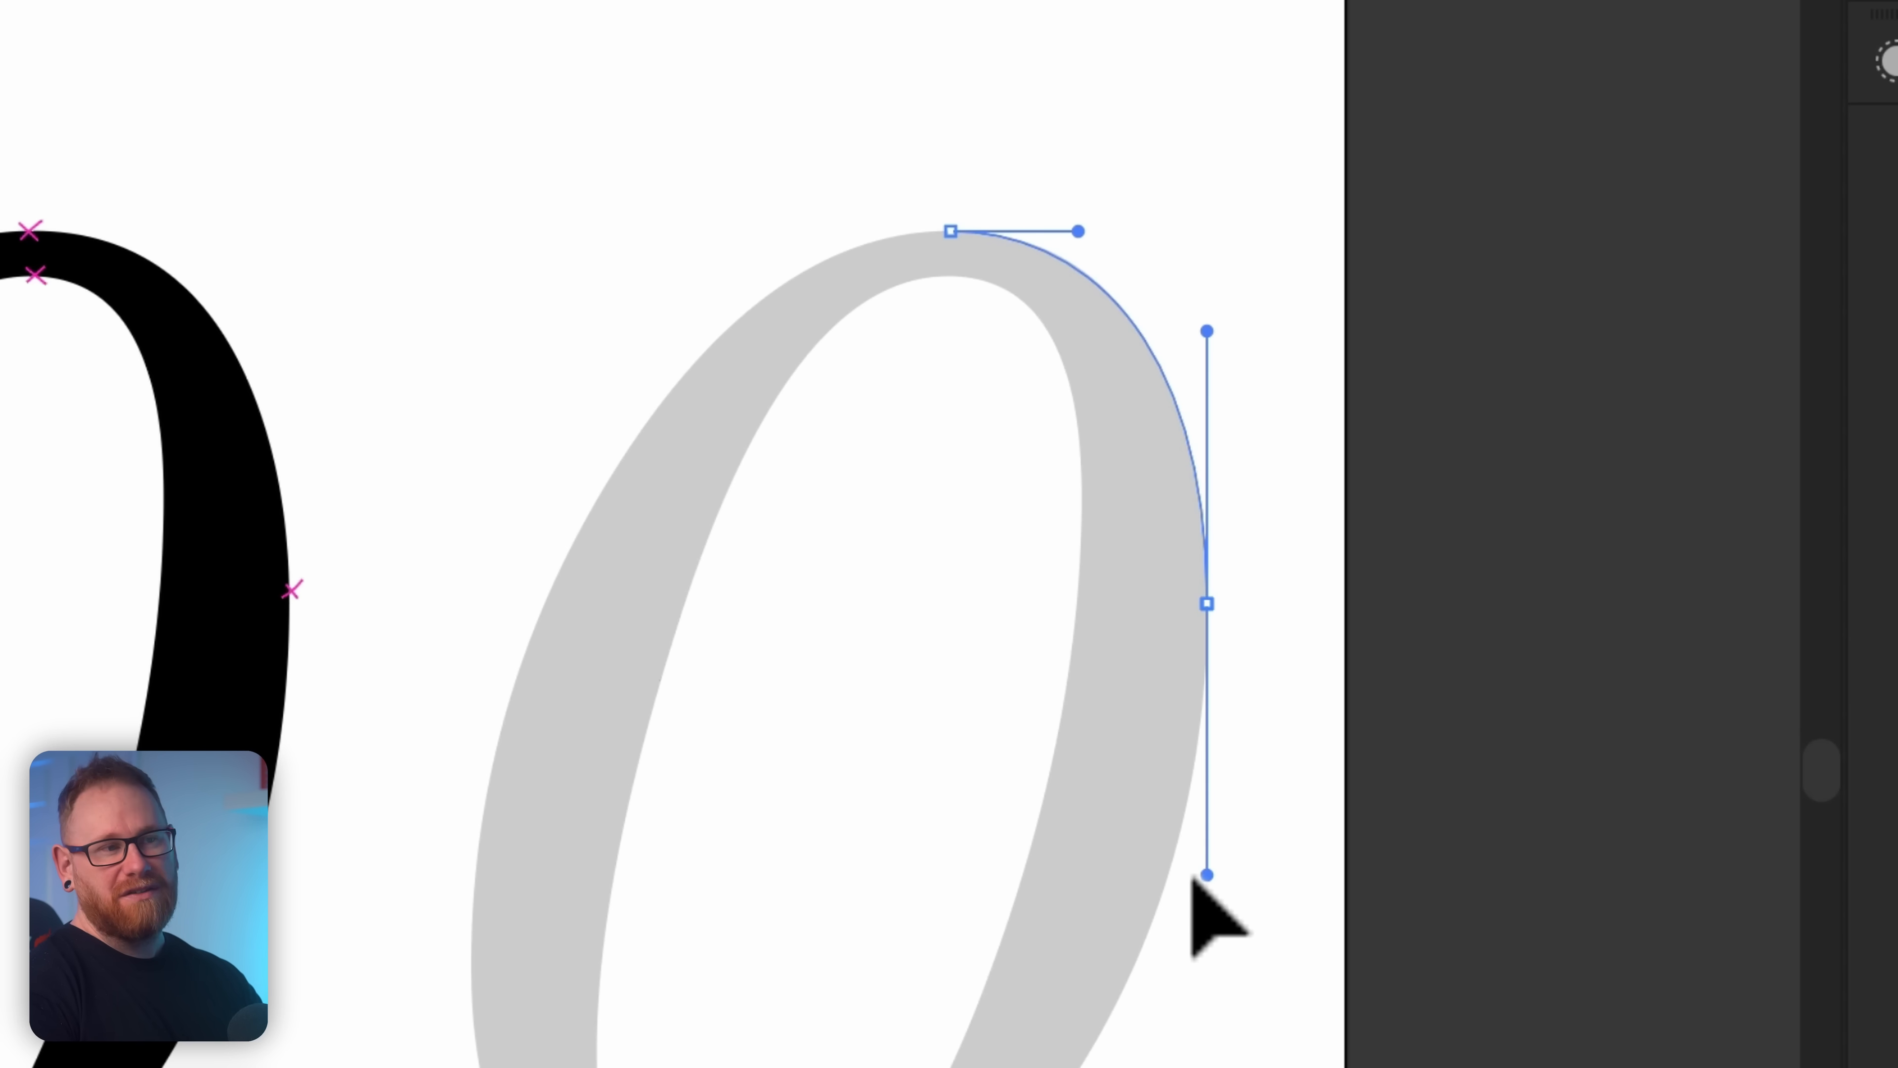
Step: Complete the closed Pen tool trace of the faded O's outer edge through its bottom and left extremities, using horizontal and vertical handles
mouse_move(1193, 883)
mouse_down()
mouse_move(1238, 759)
mouse_move(1208, 917)
mouse_move(1232, 844)
mouse_move(1223, 870)
mouse_up()
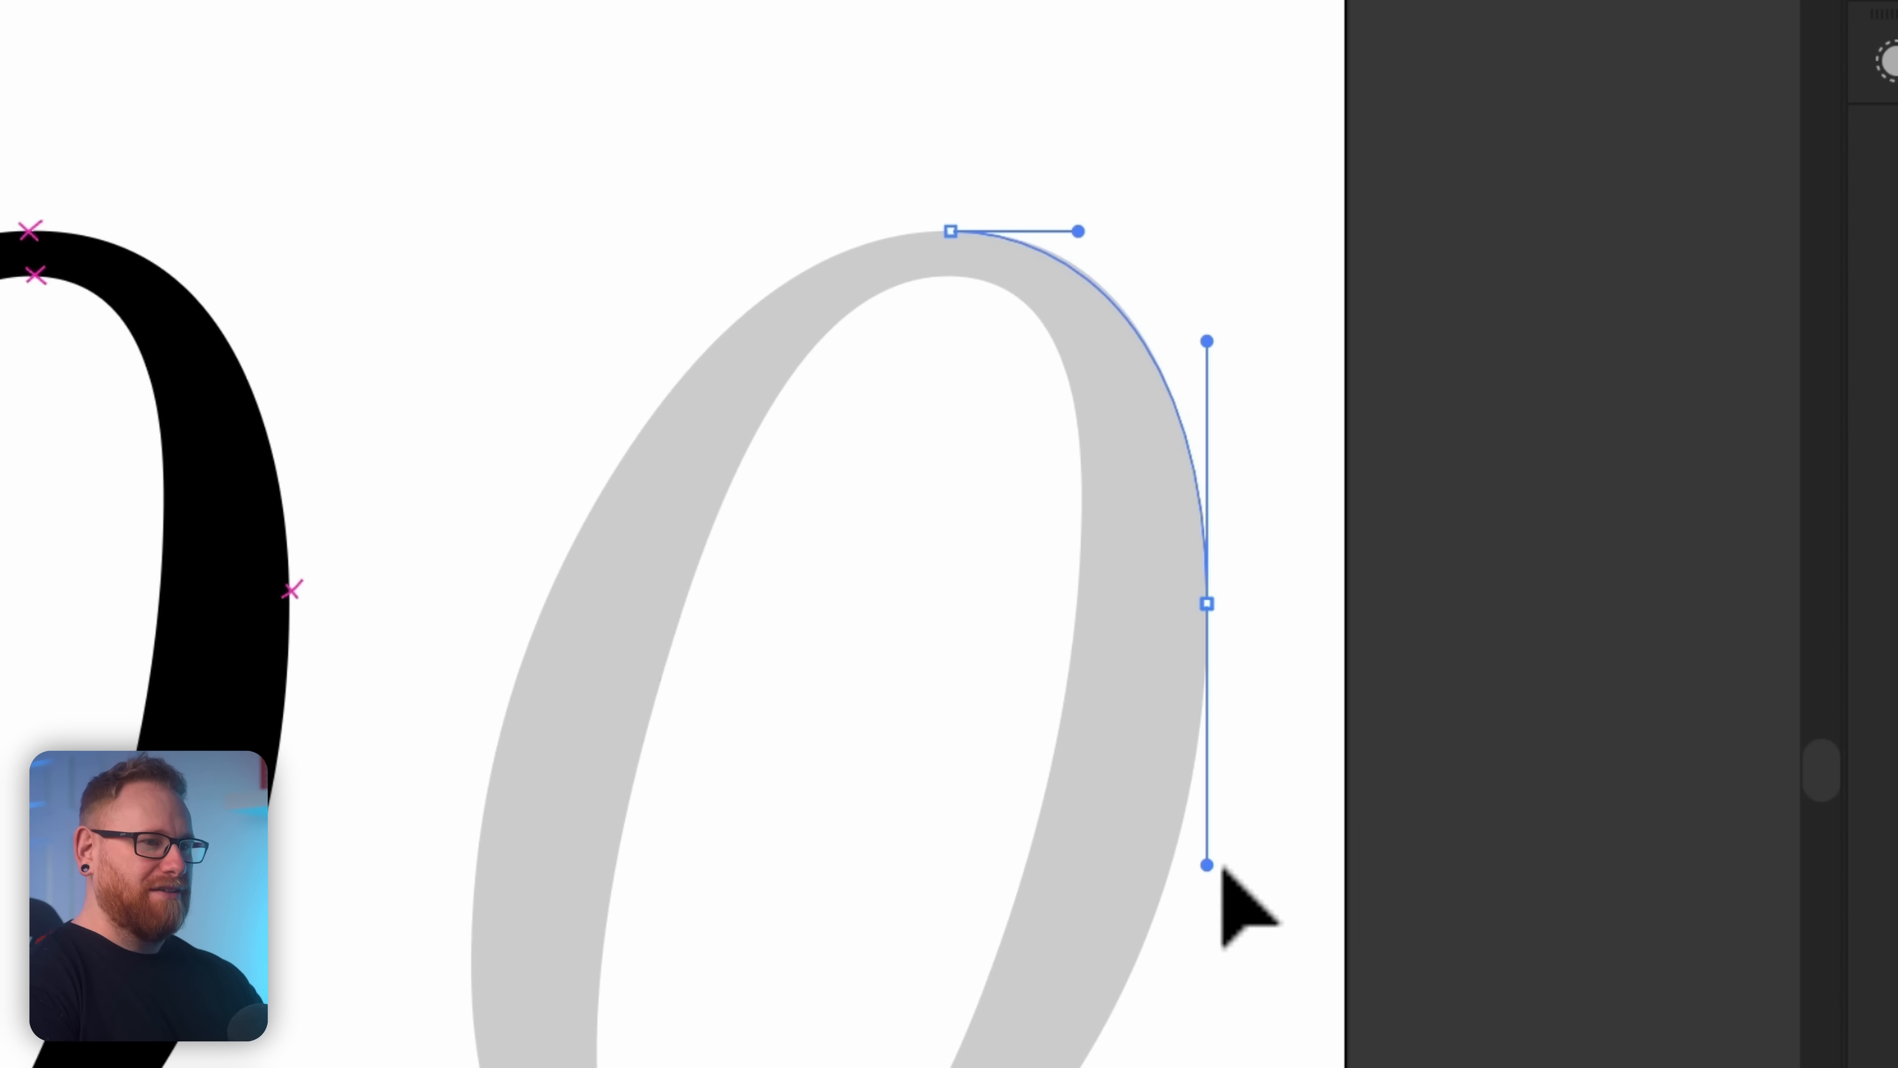
drag(1222, 868, 1222, 868)
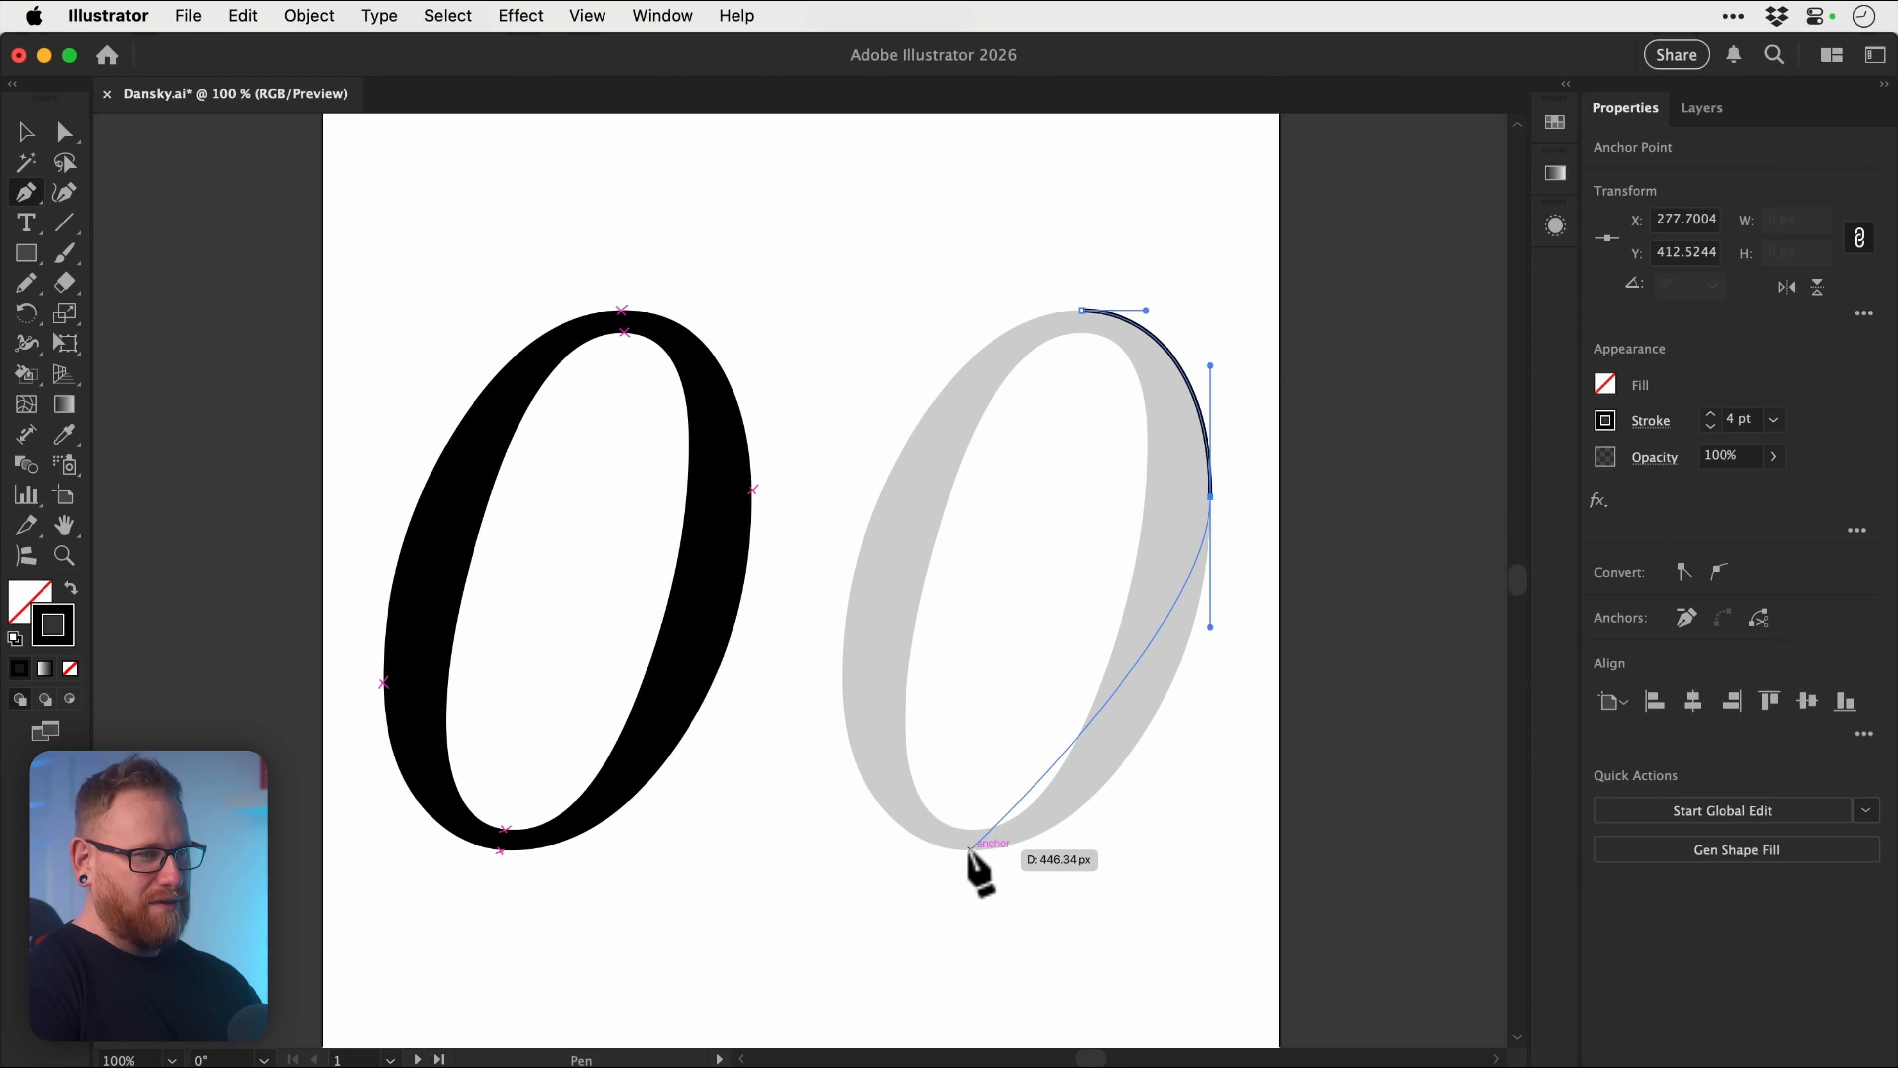
drag(970, 849, 900, 848)
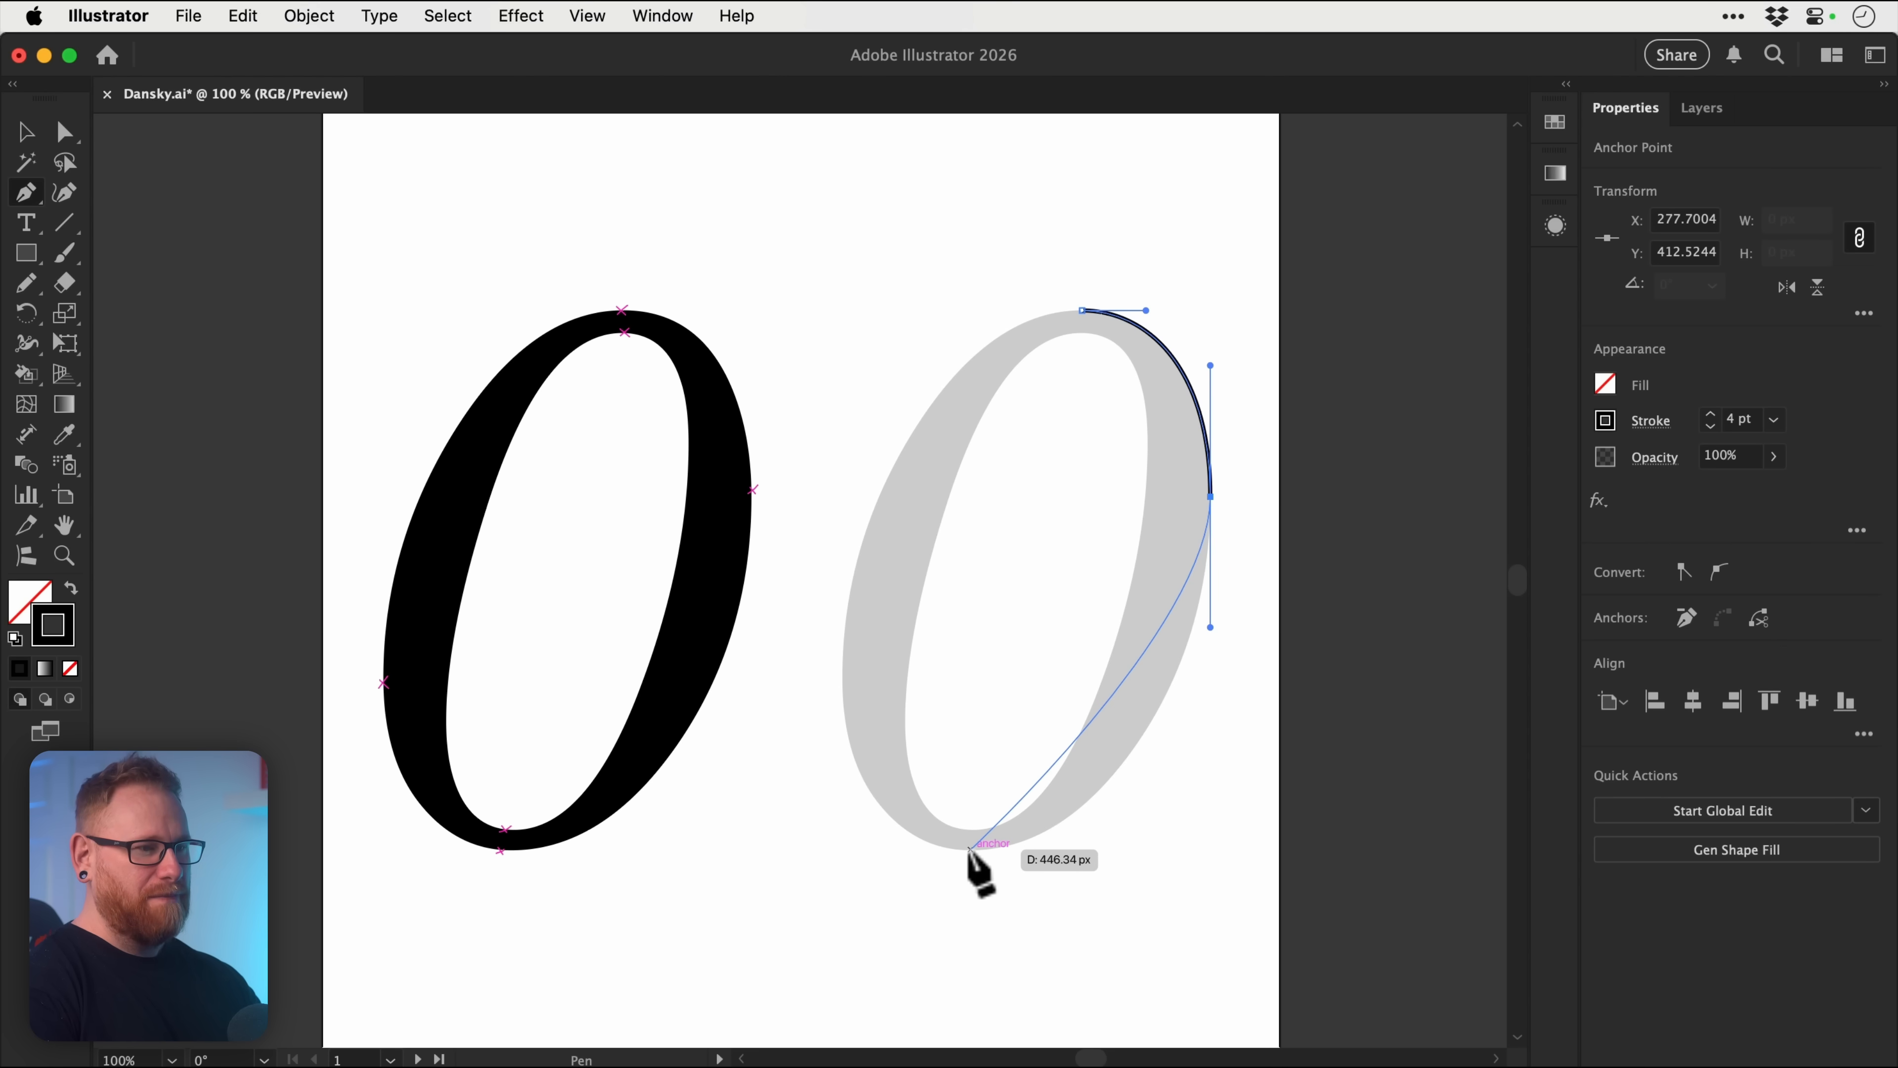
drag(1032, 992, 997, 994)
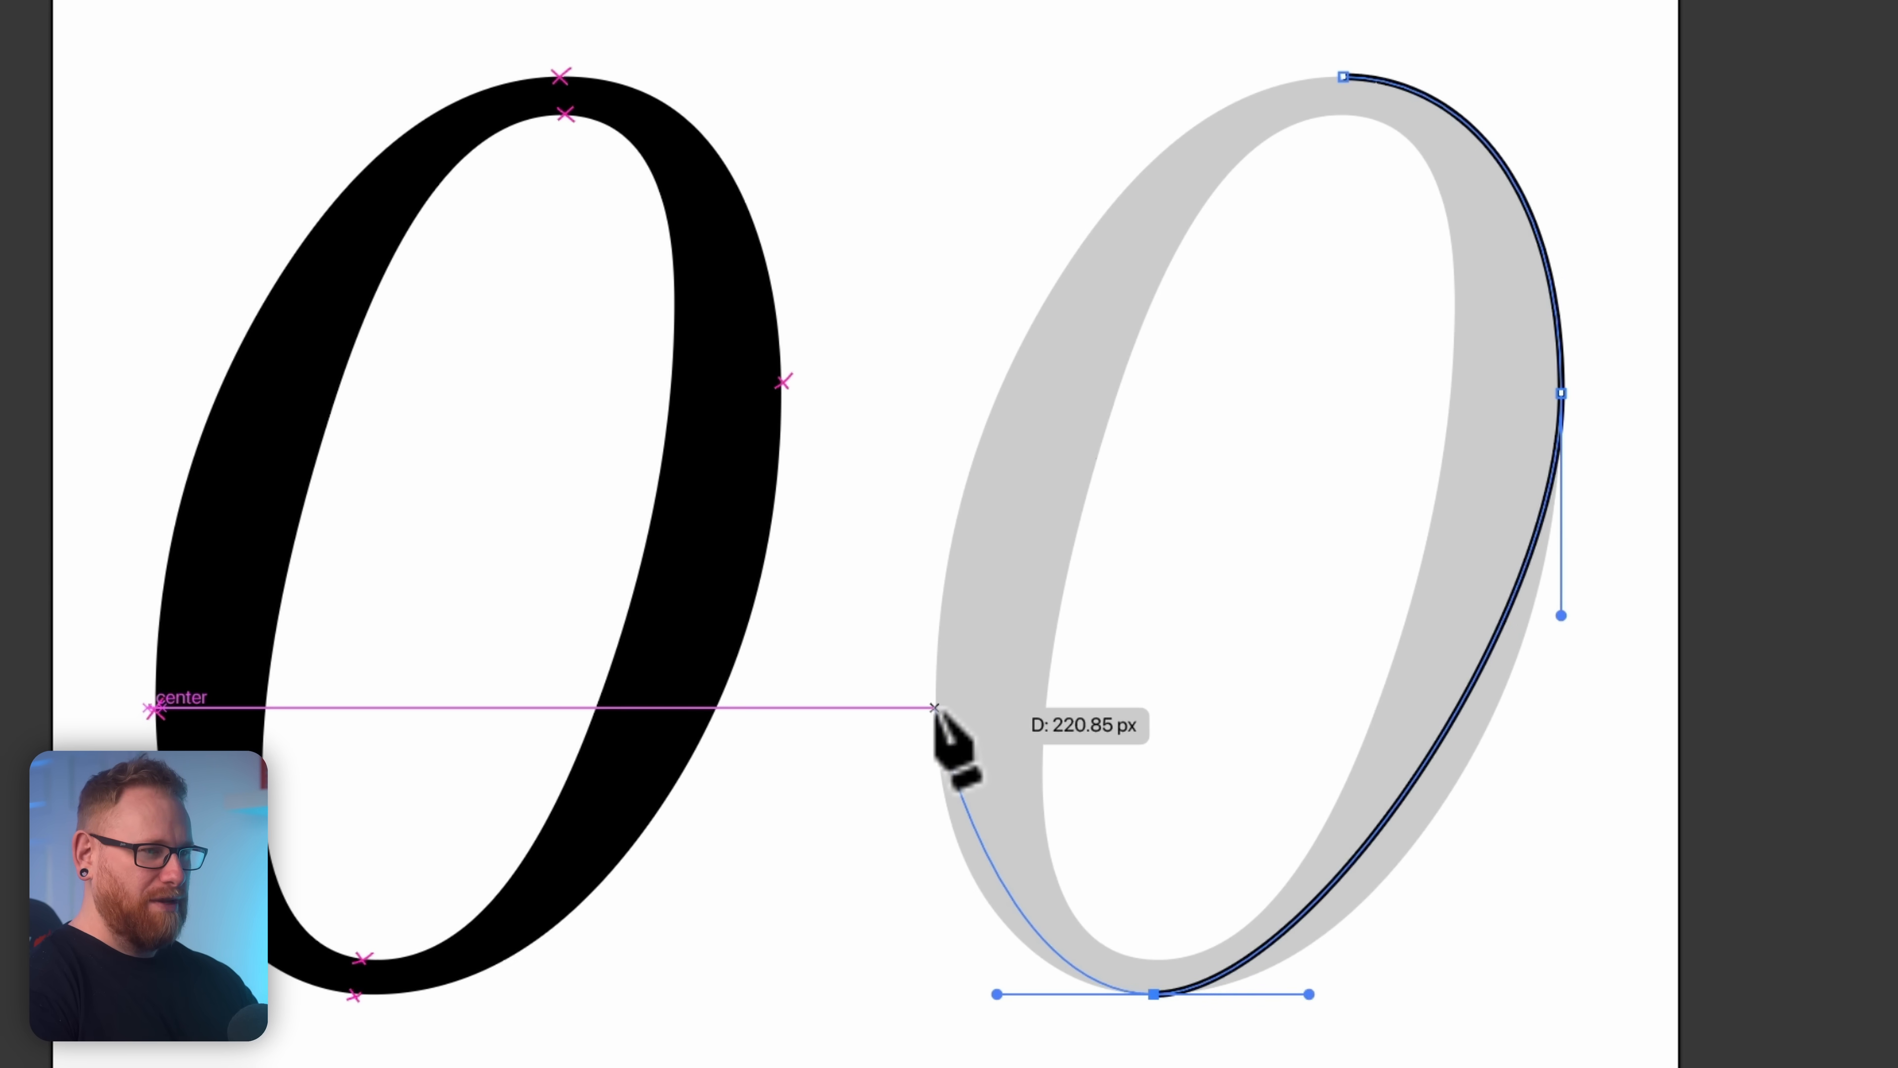
drag(935, 712, 944, 500)
drag(1343, 76, 1573, 65)
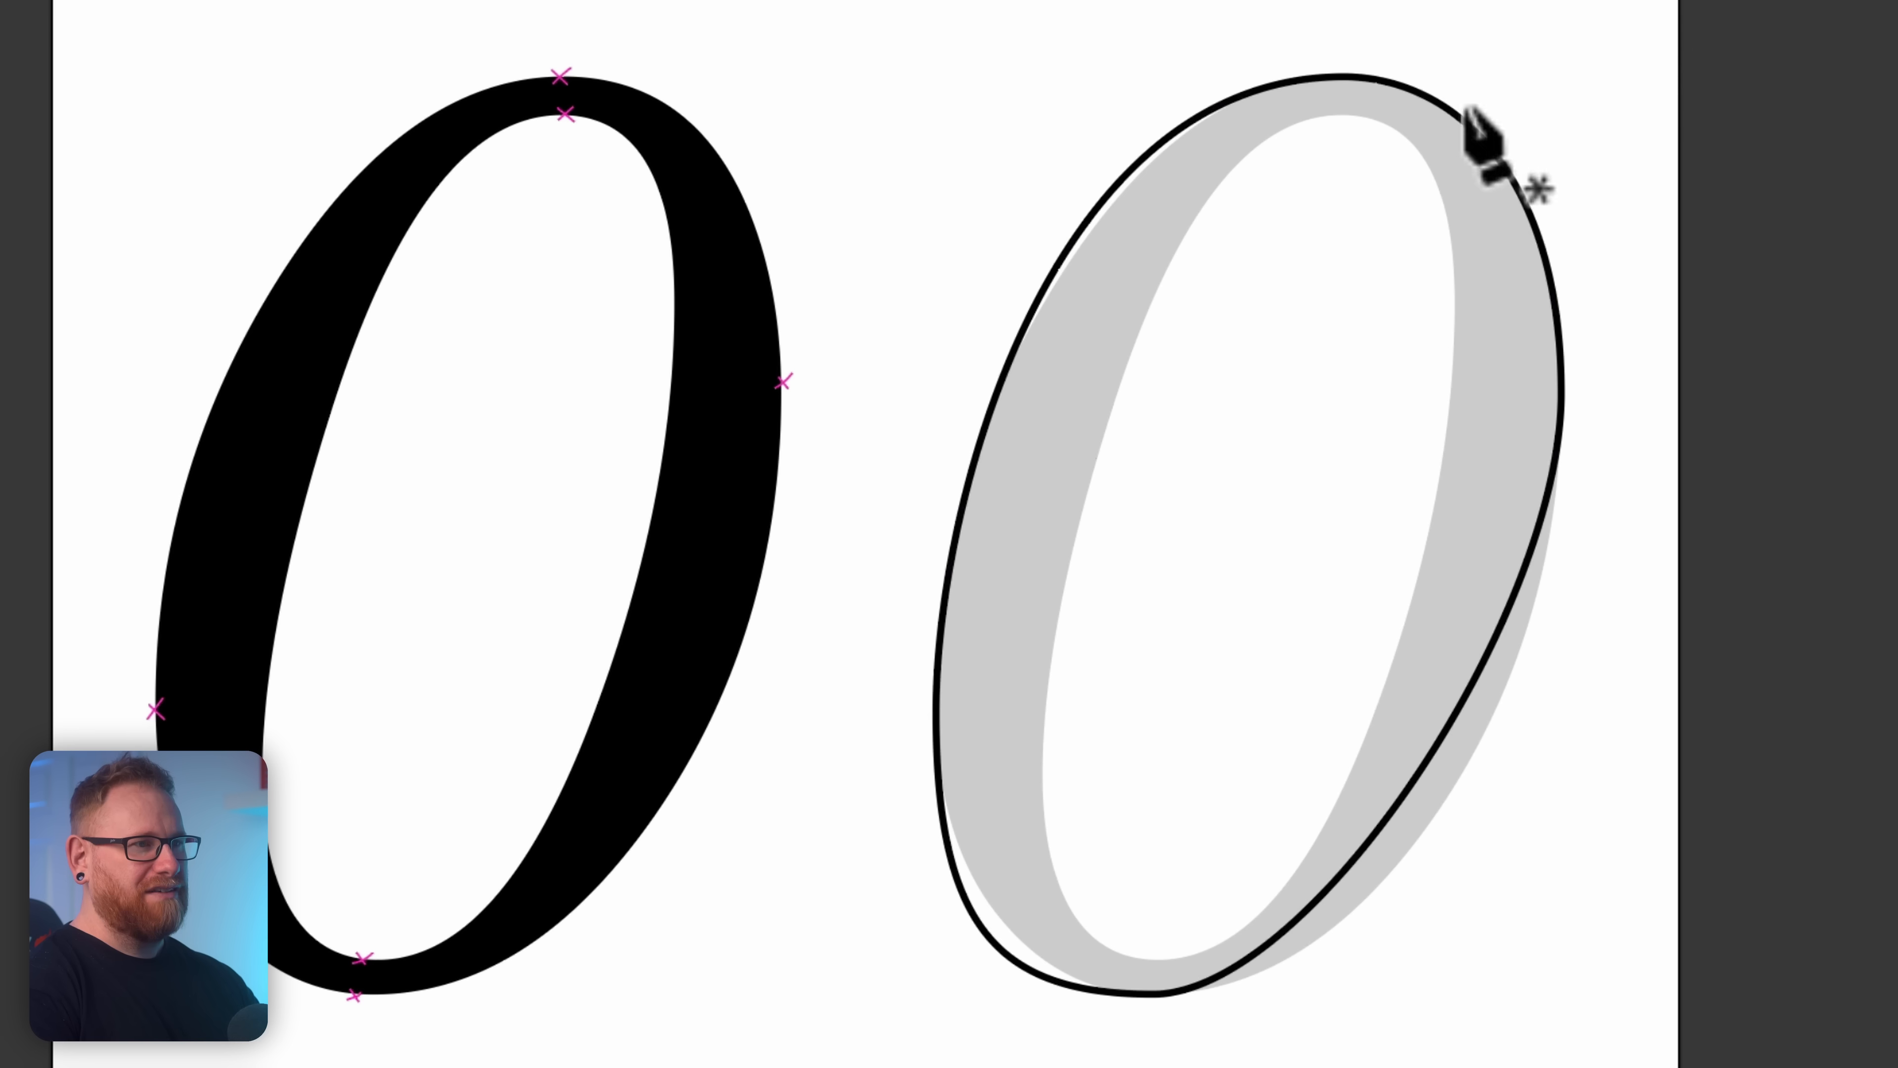
Step: Trace the faded O's inner contour as a closed path with only top and bottom anchors and horizontal handles, and deselect it
drag(1342, 116, 1481, 115)
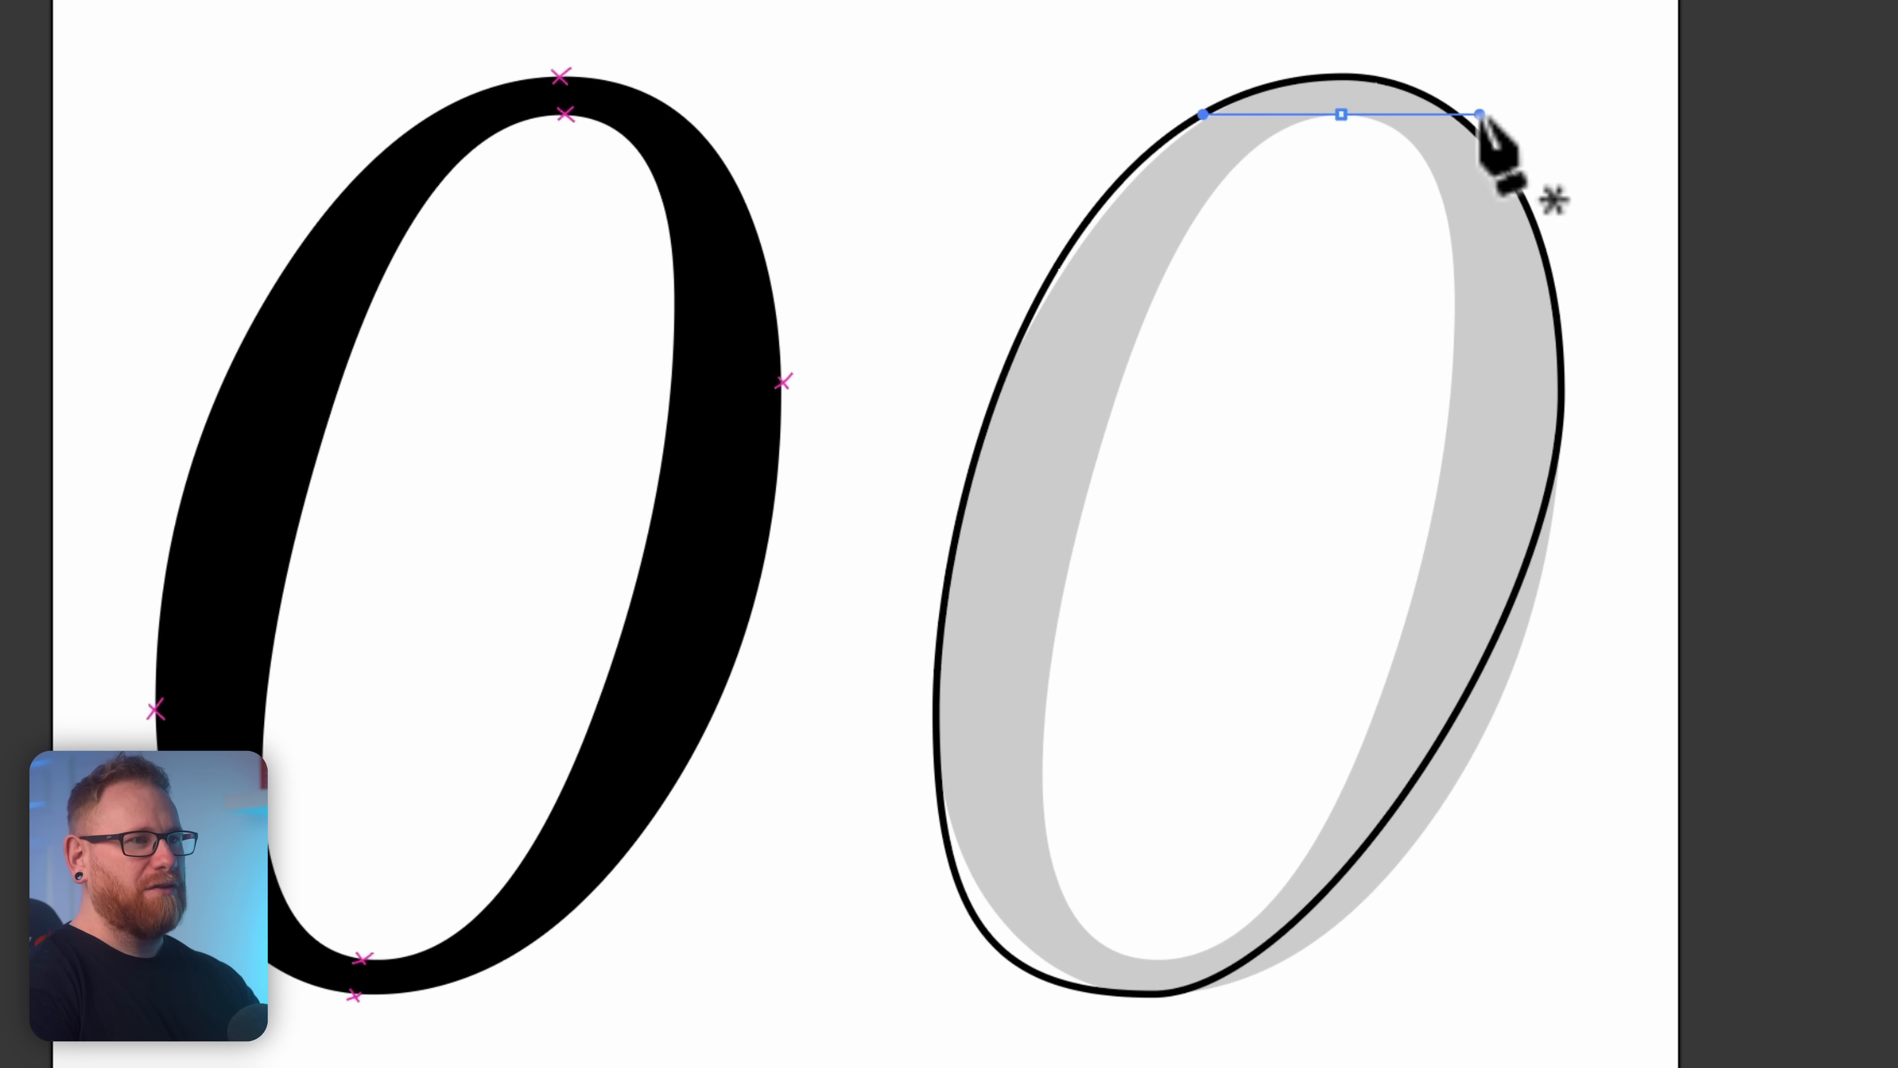
drag(1157, 960, 937, 975)
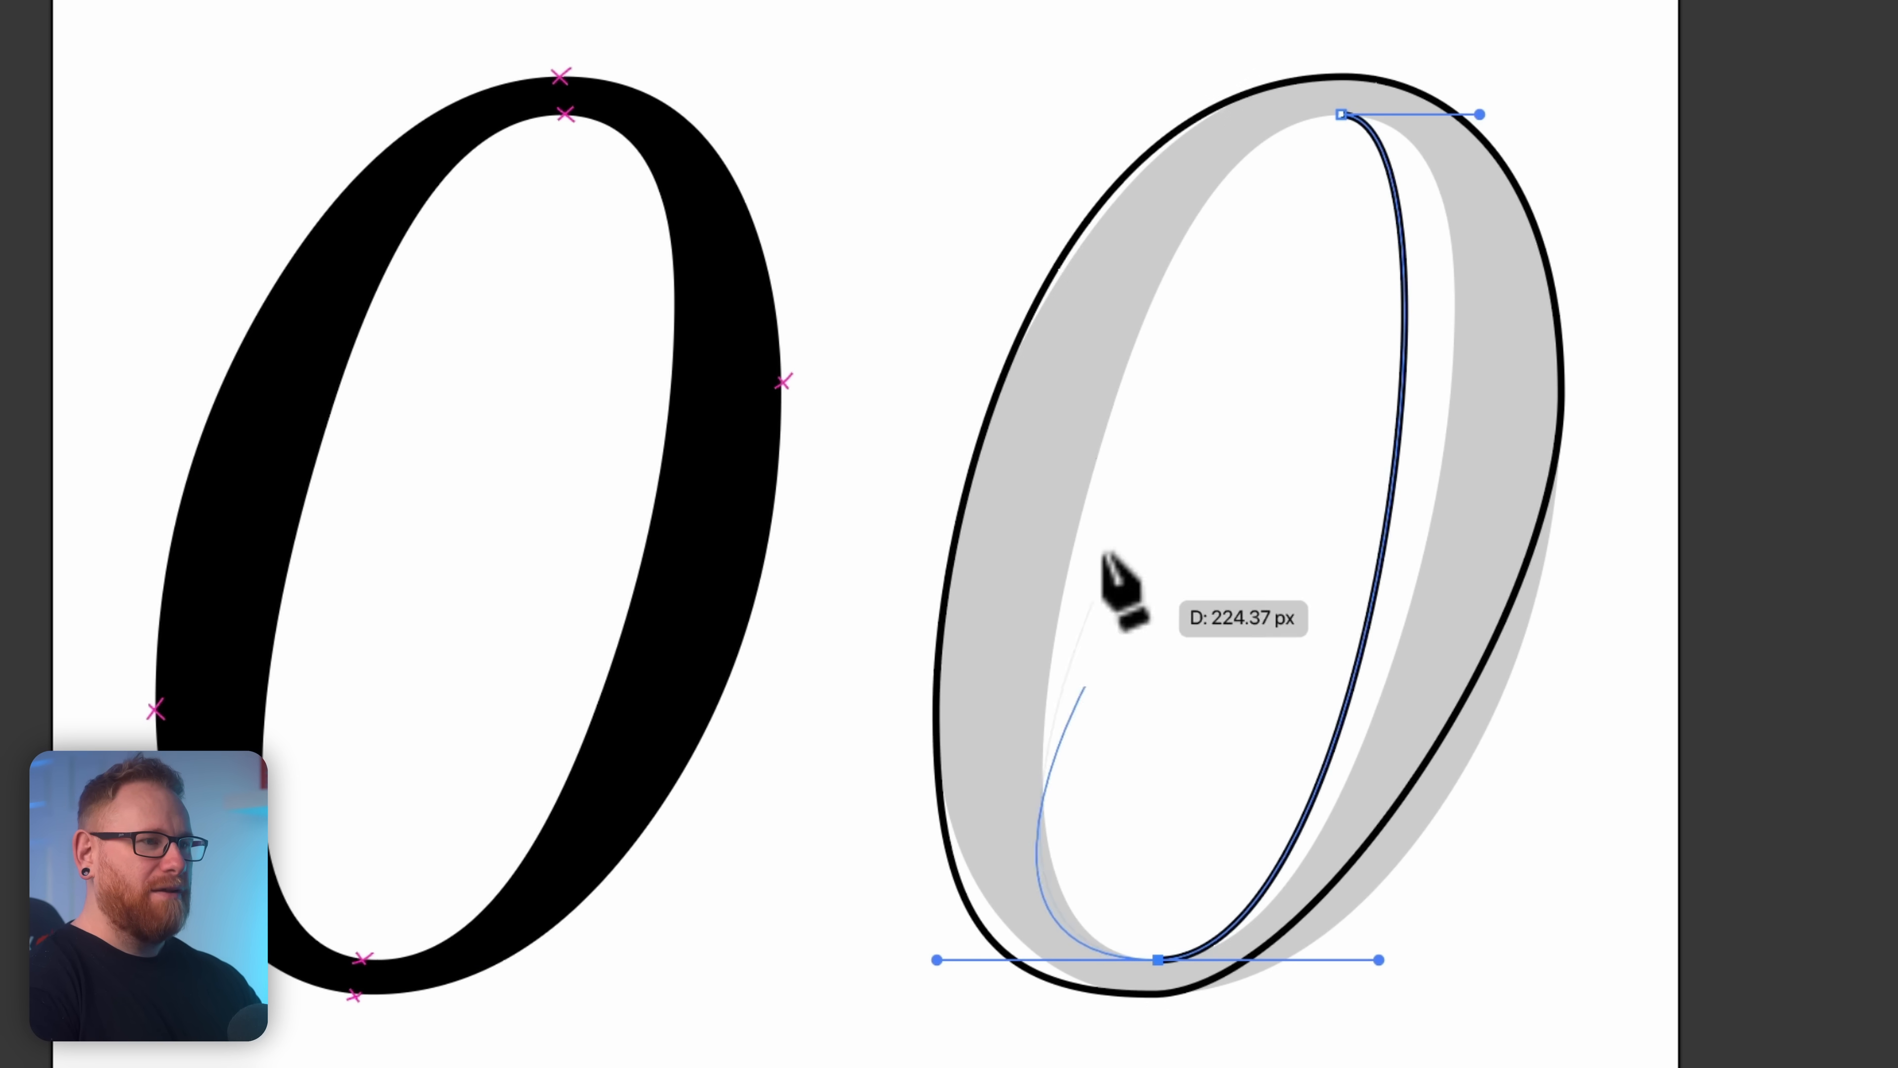
drag(1342, 116, 1576, 110)
key(v)
click(1343, 0)
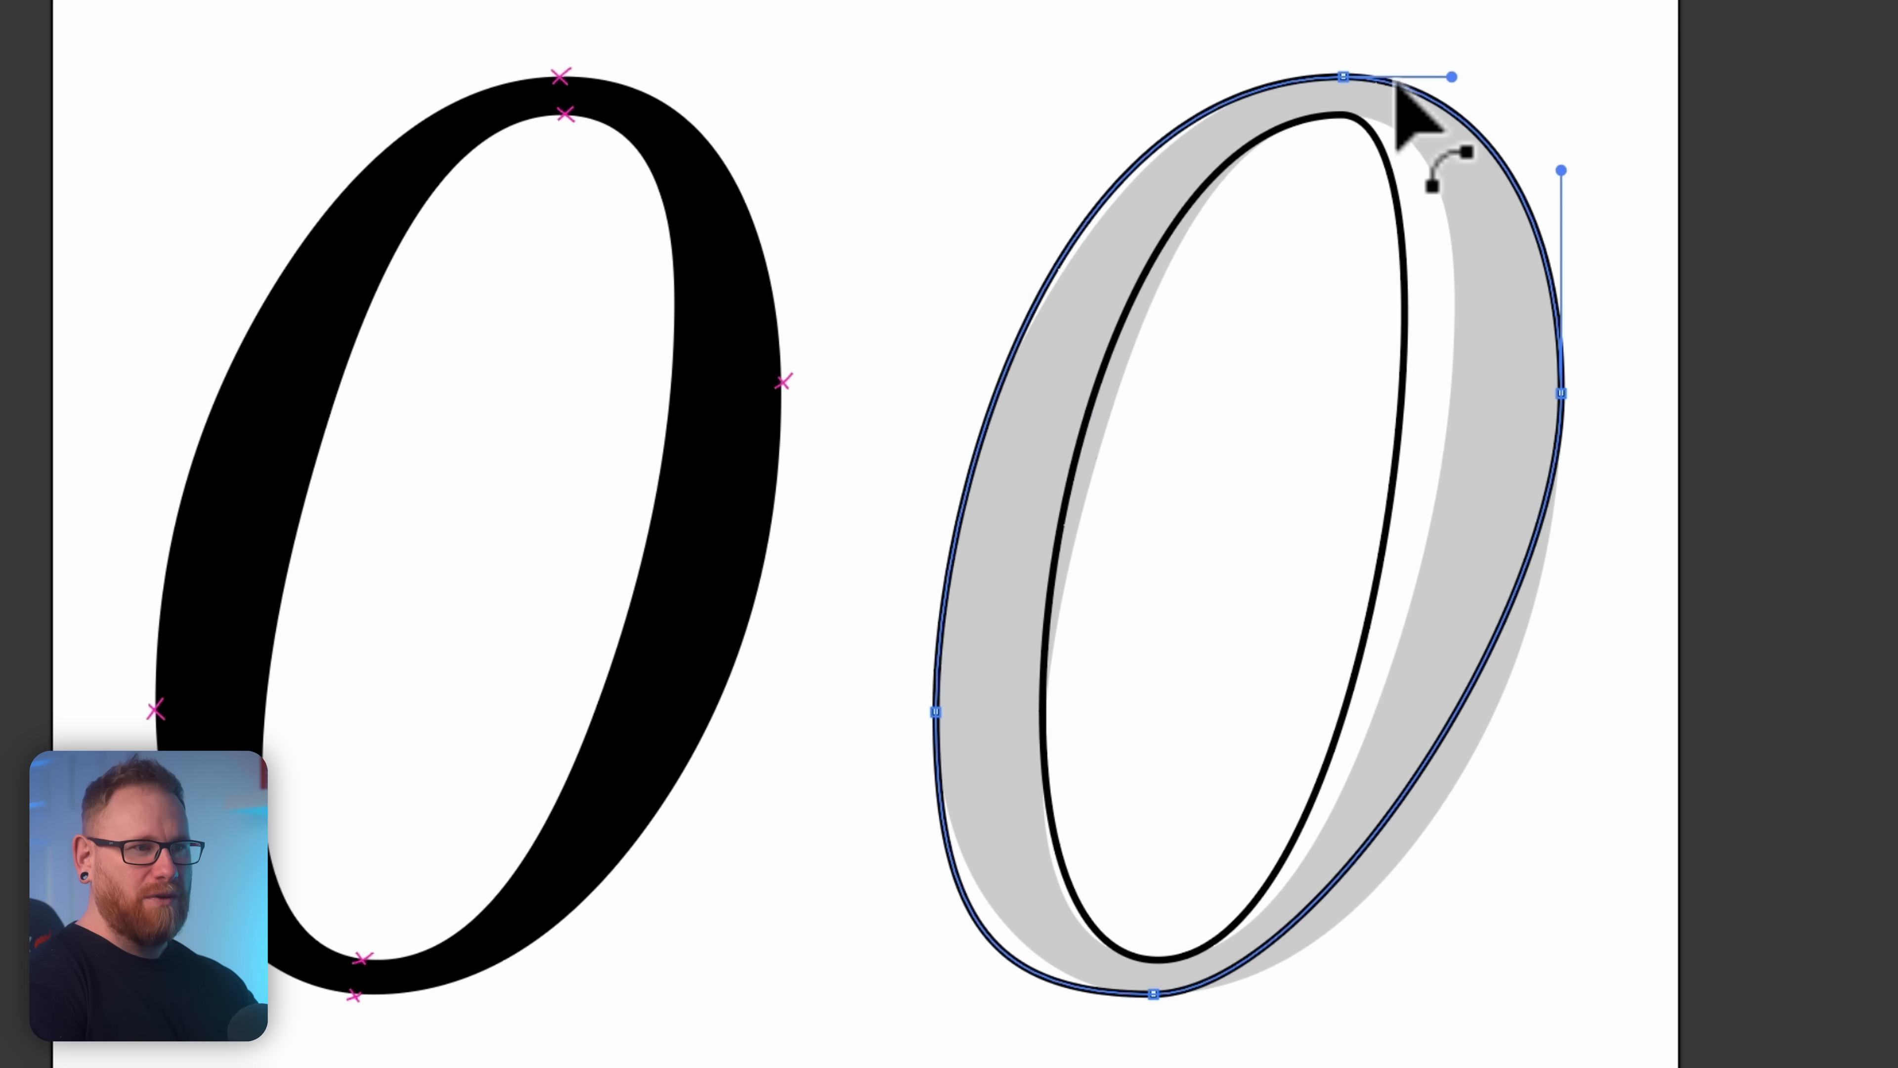
Step: Lengthen the handles of the outer path's lower-right segment so it follows the edge of the faded O
click(1563, 394)
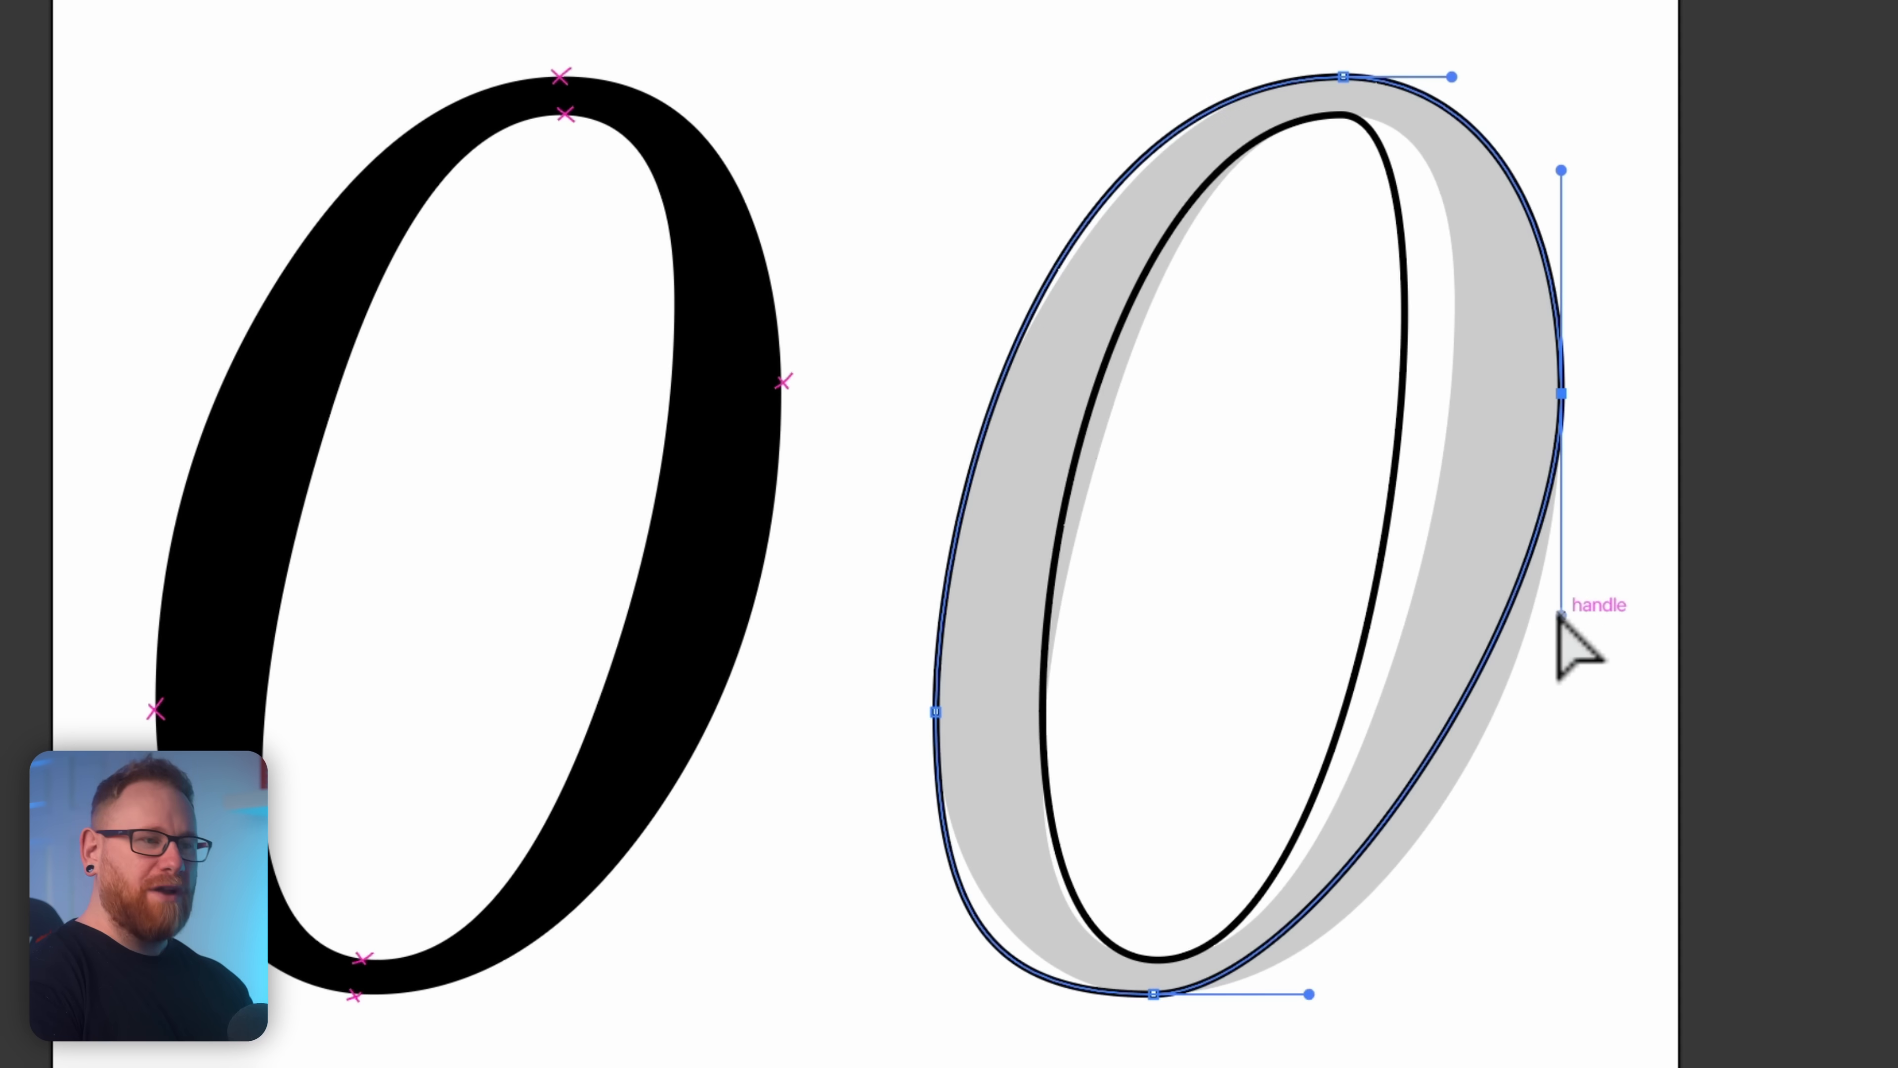
drag(1560, 613, 1581, 772)
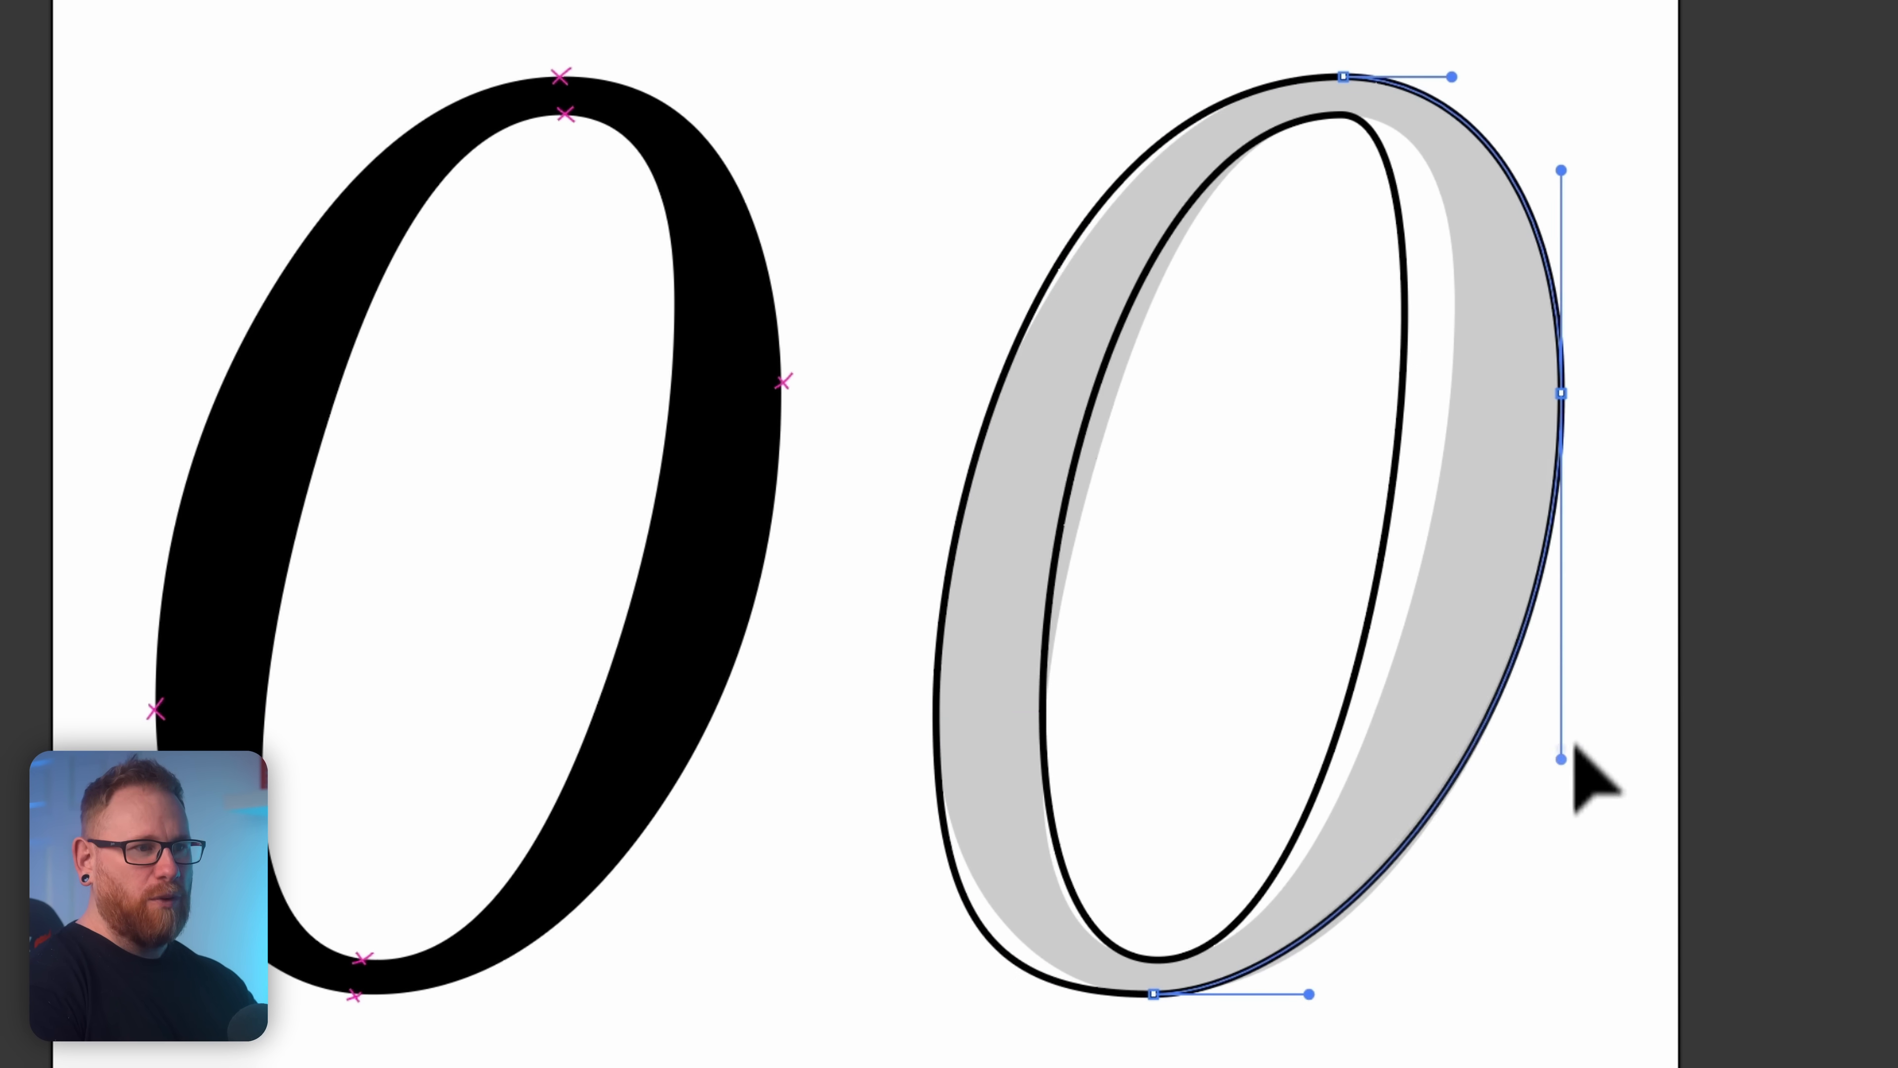
mouse_move(1310, 994)
mouse_down()
mouse_move(1514, 995)
mouse_move(1330, 994)
mouse_up()
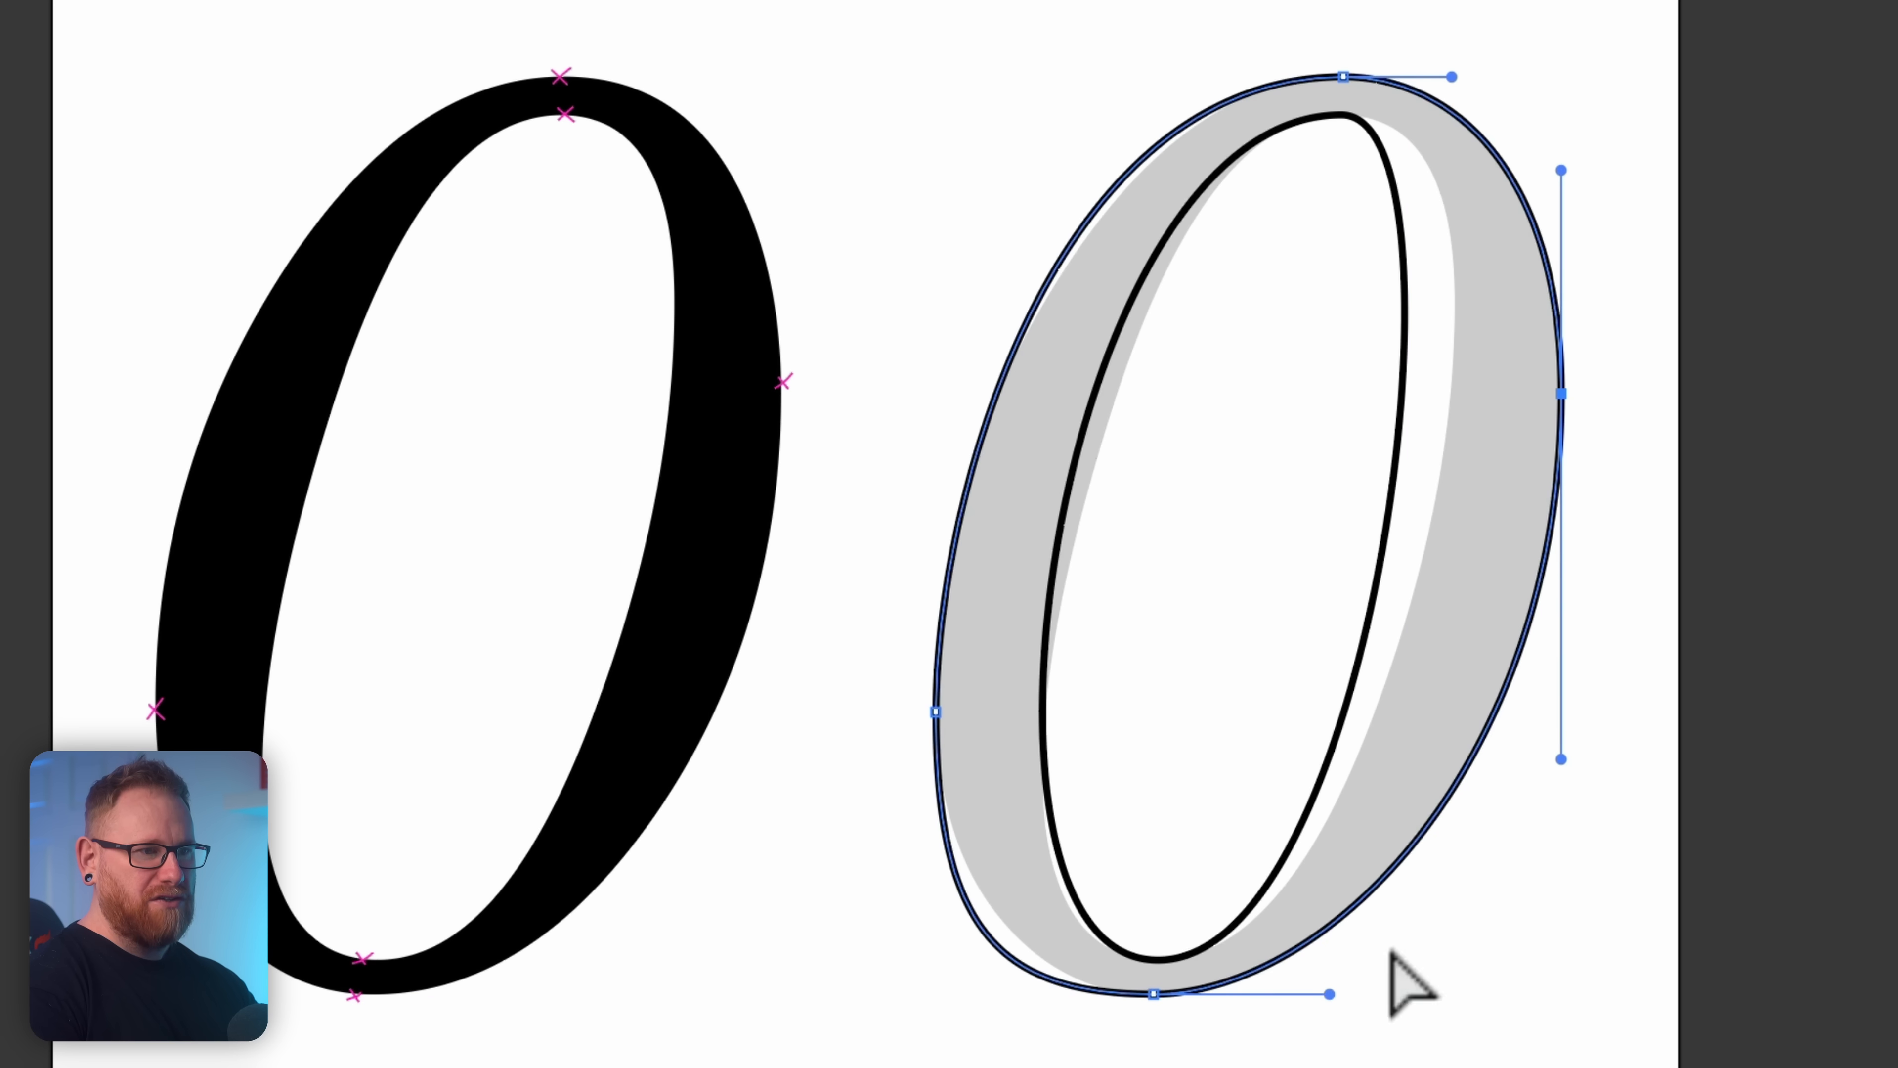
click(1159, 959)
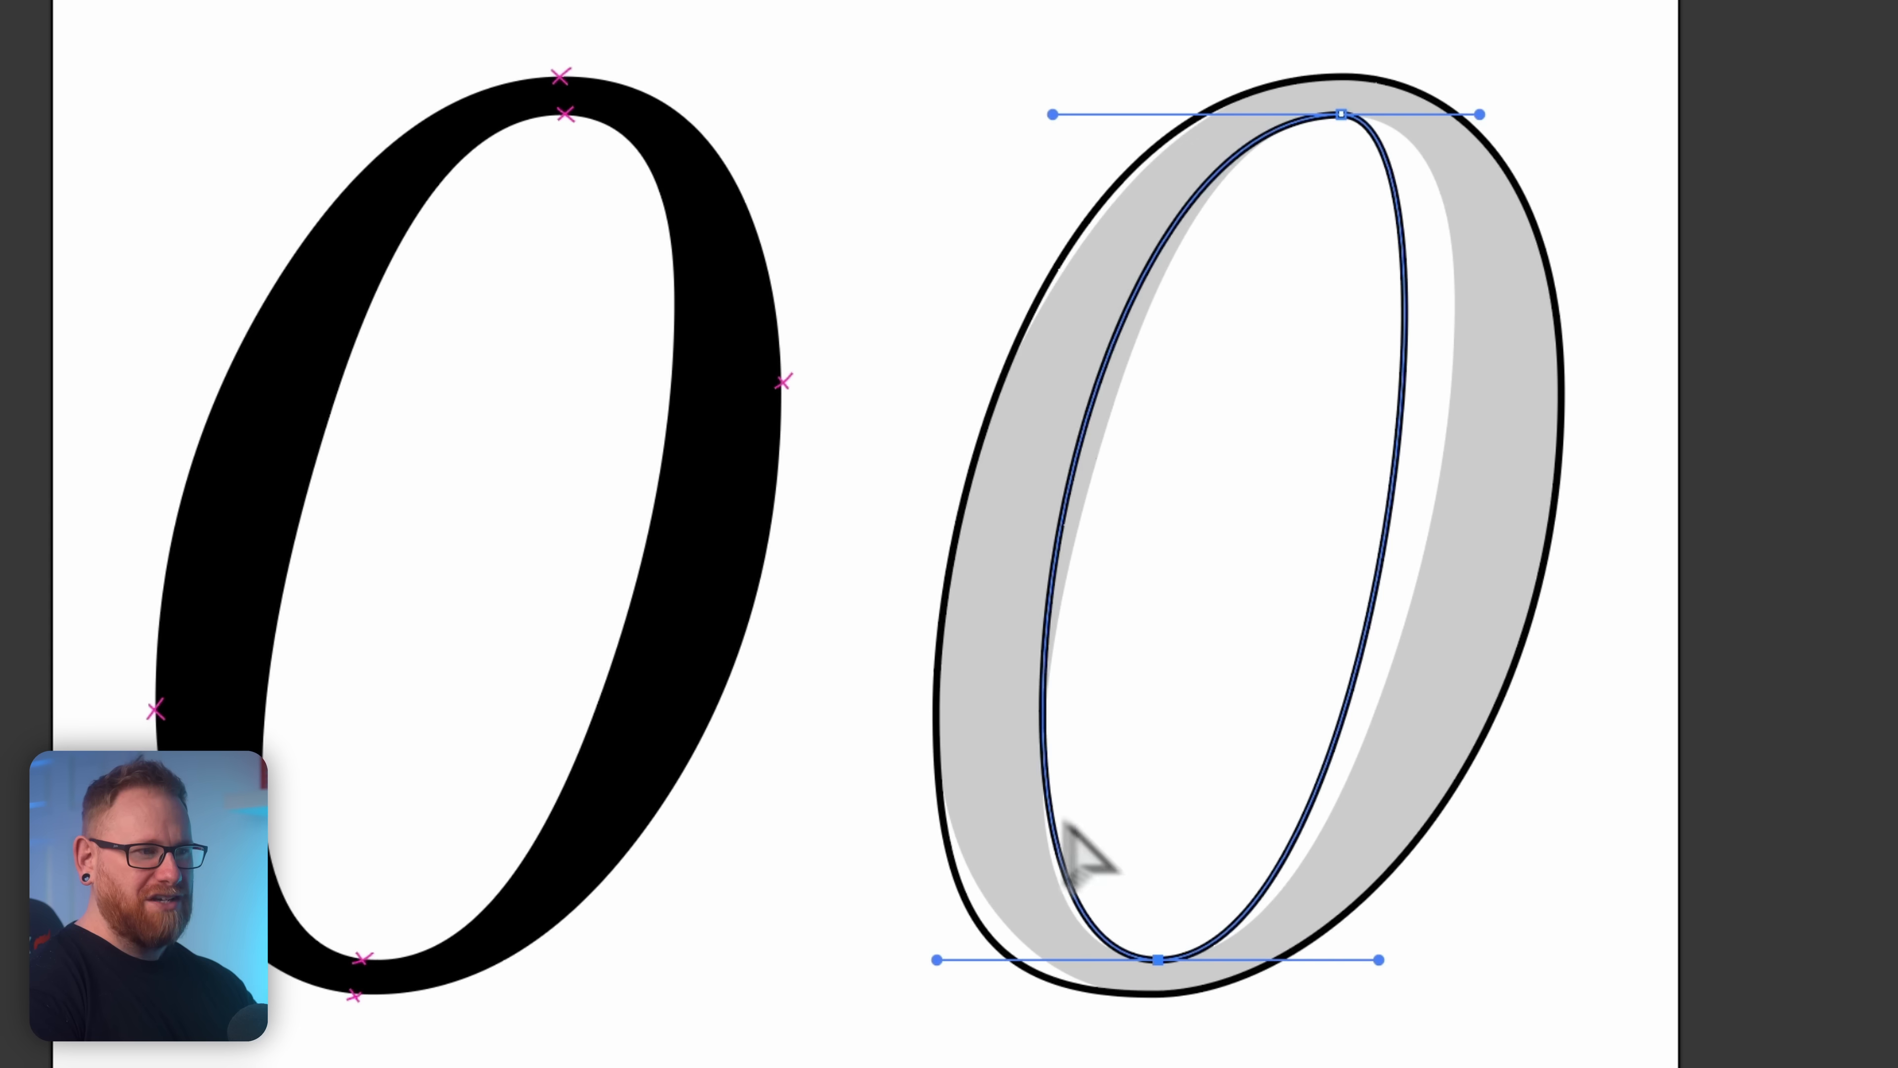
Step: Adjust the handles at the outer path's left and top anchors to fit the left side of the faded O
click(939, 794)
click(936, 712)
drag(930, 918, 920, 829)
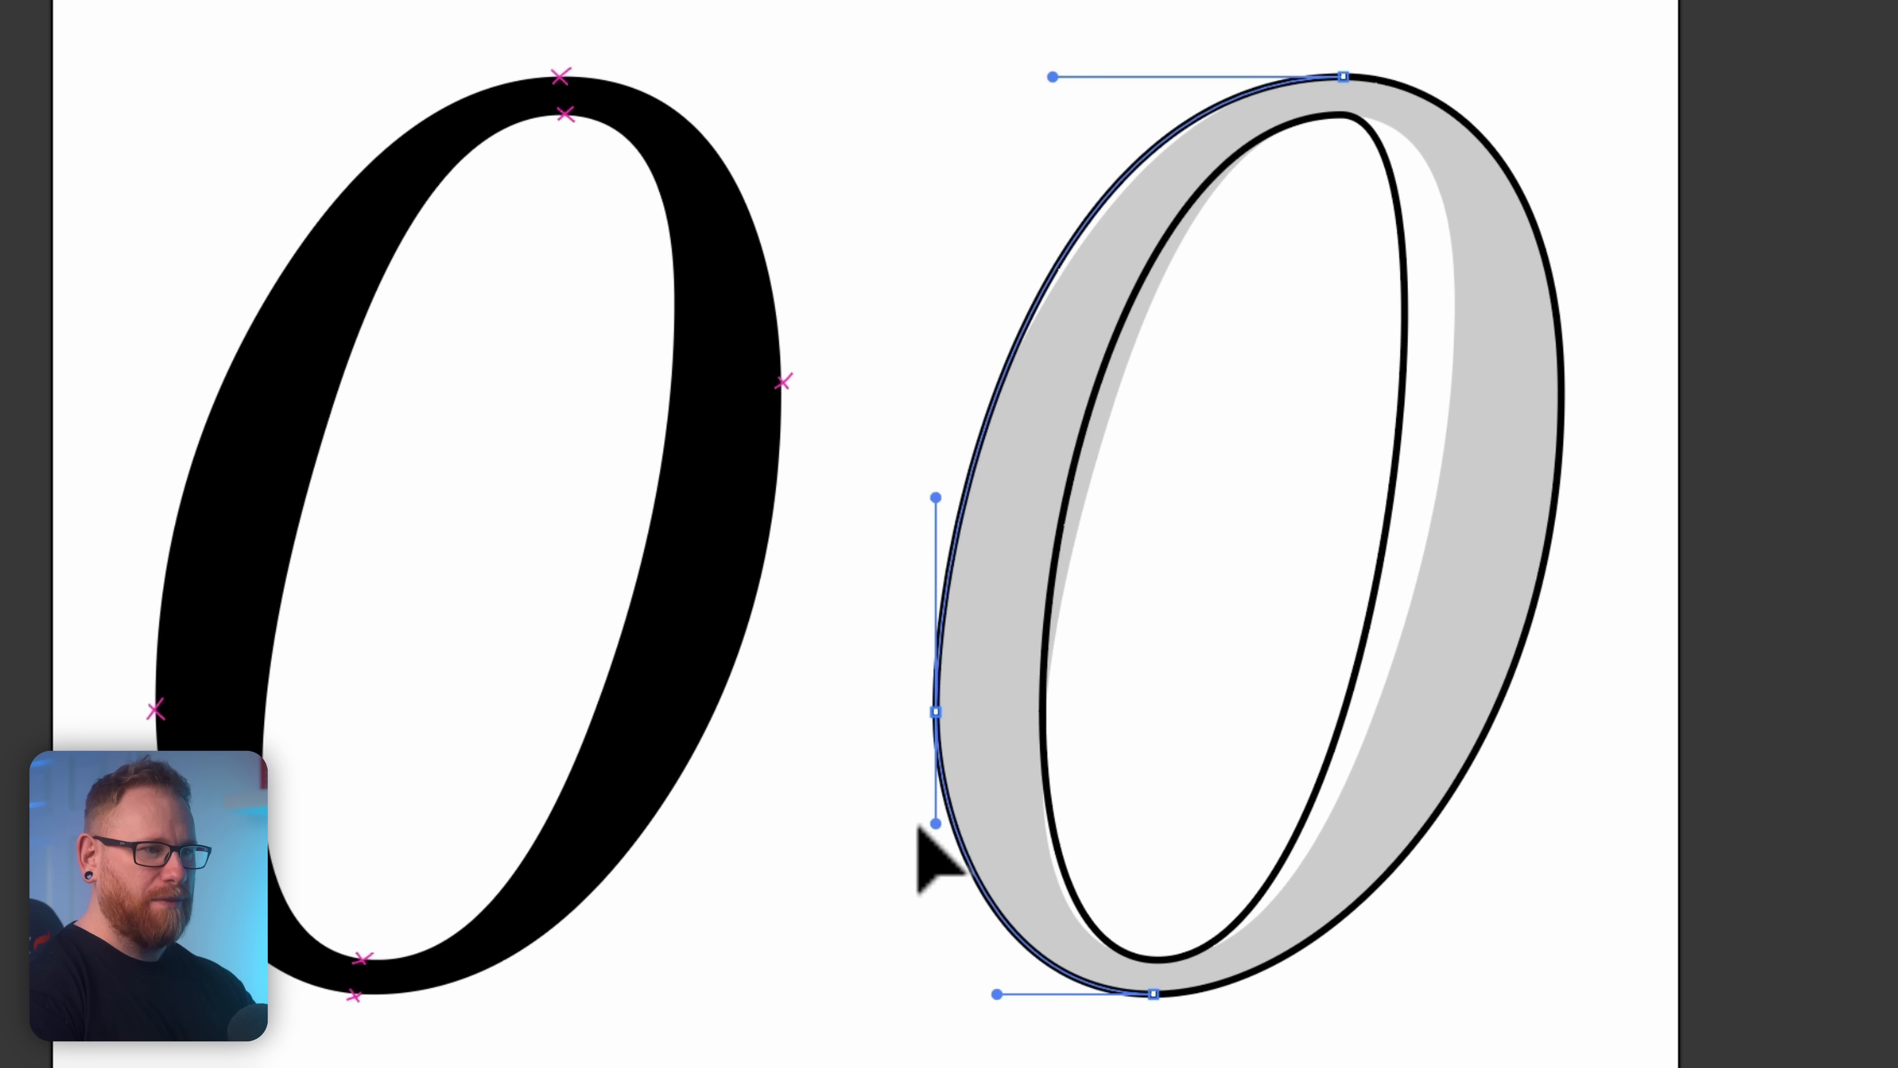
drag(1053, 77, 1107, 76)
drag(936, 495, 920, 423)
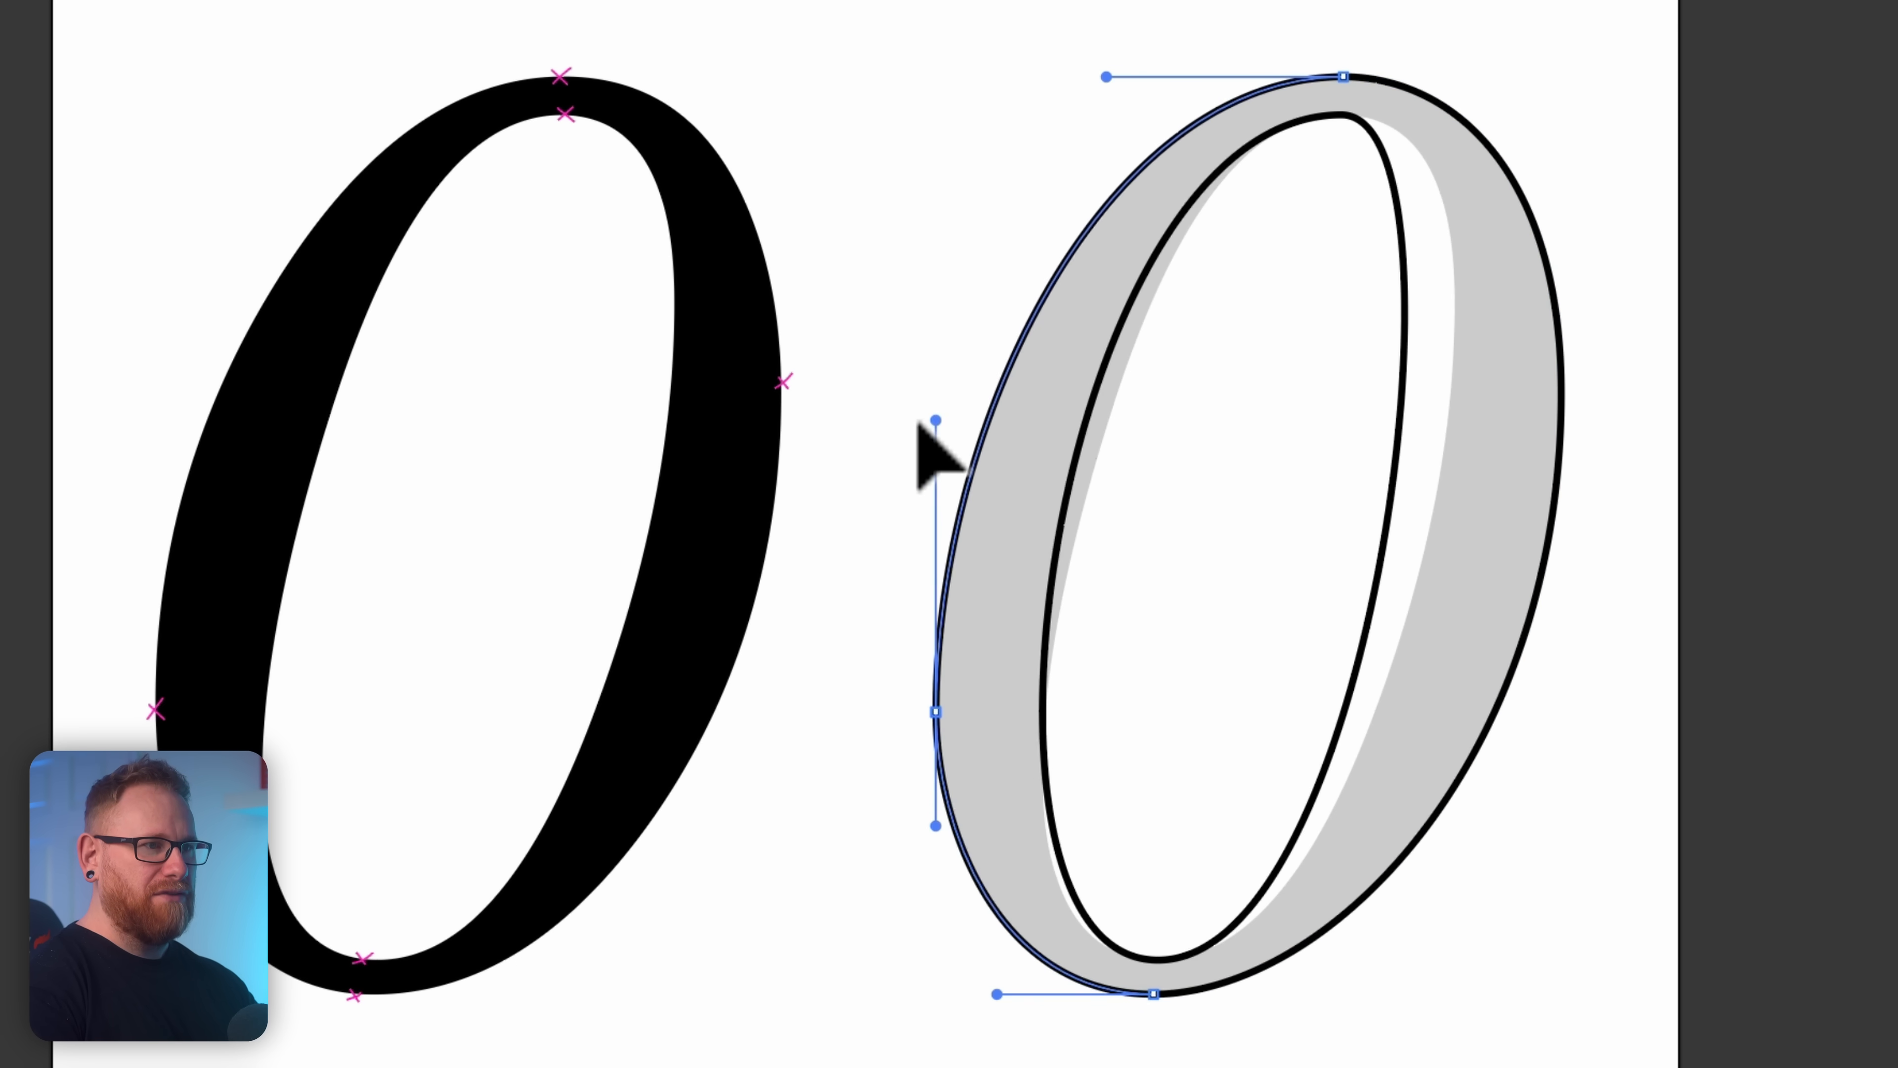
Step: Adjust the horizontal handles of the inner path so it matches the faded O's counter
click(1345, 118)
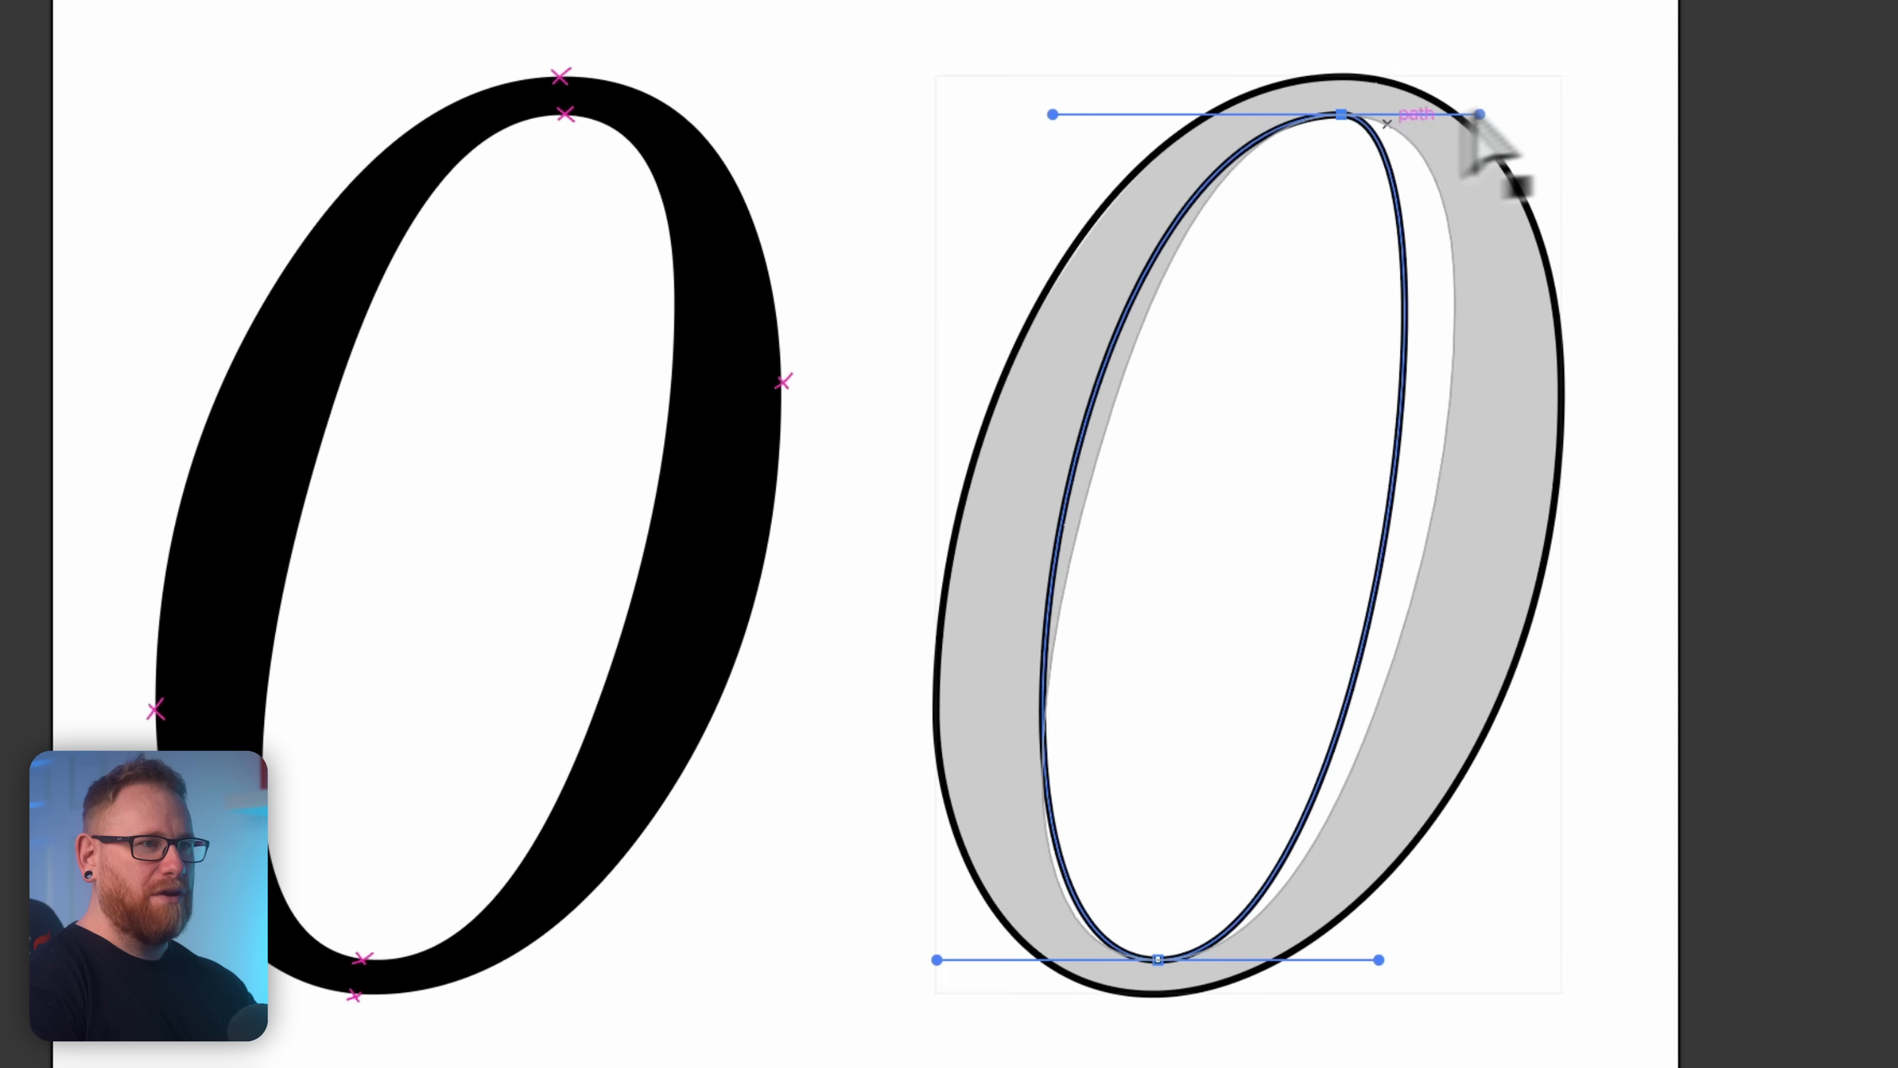
drag(1479, 114, 1599, 114)
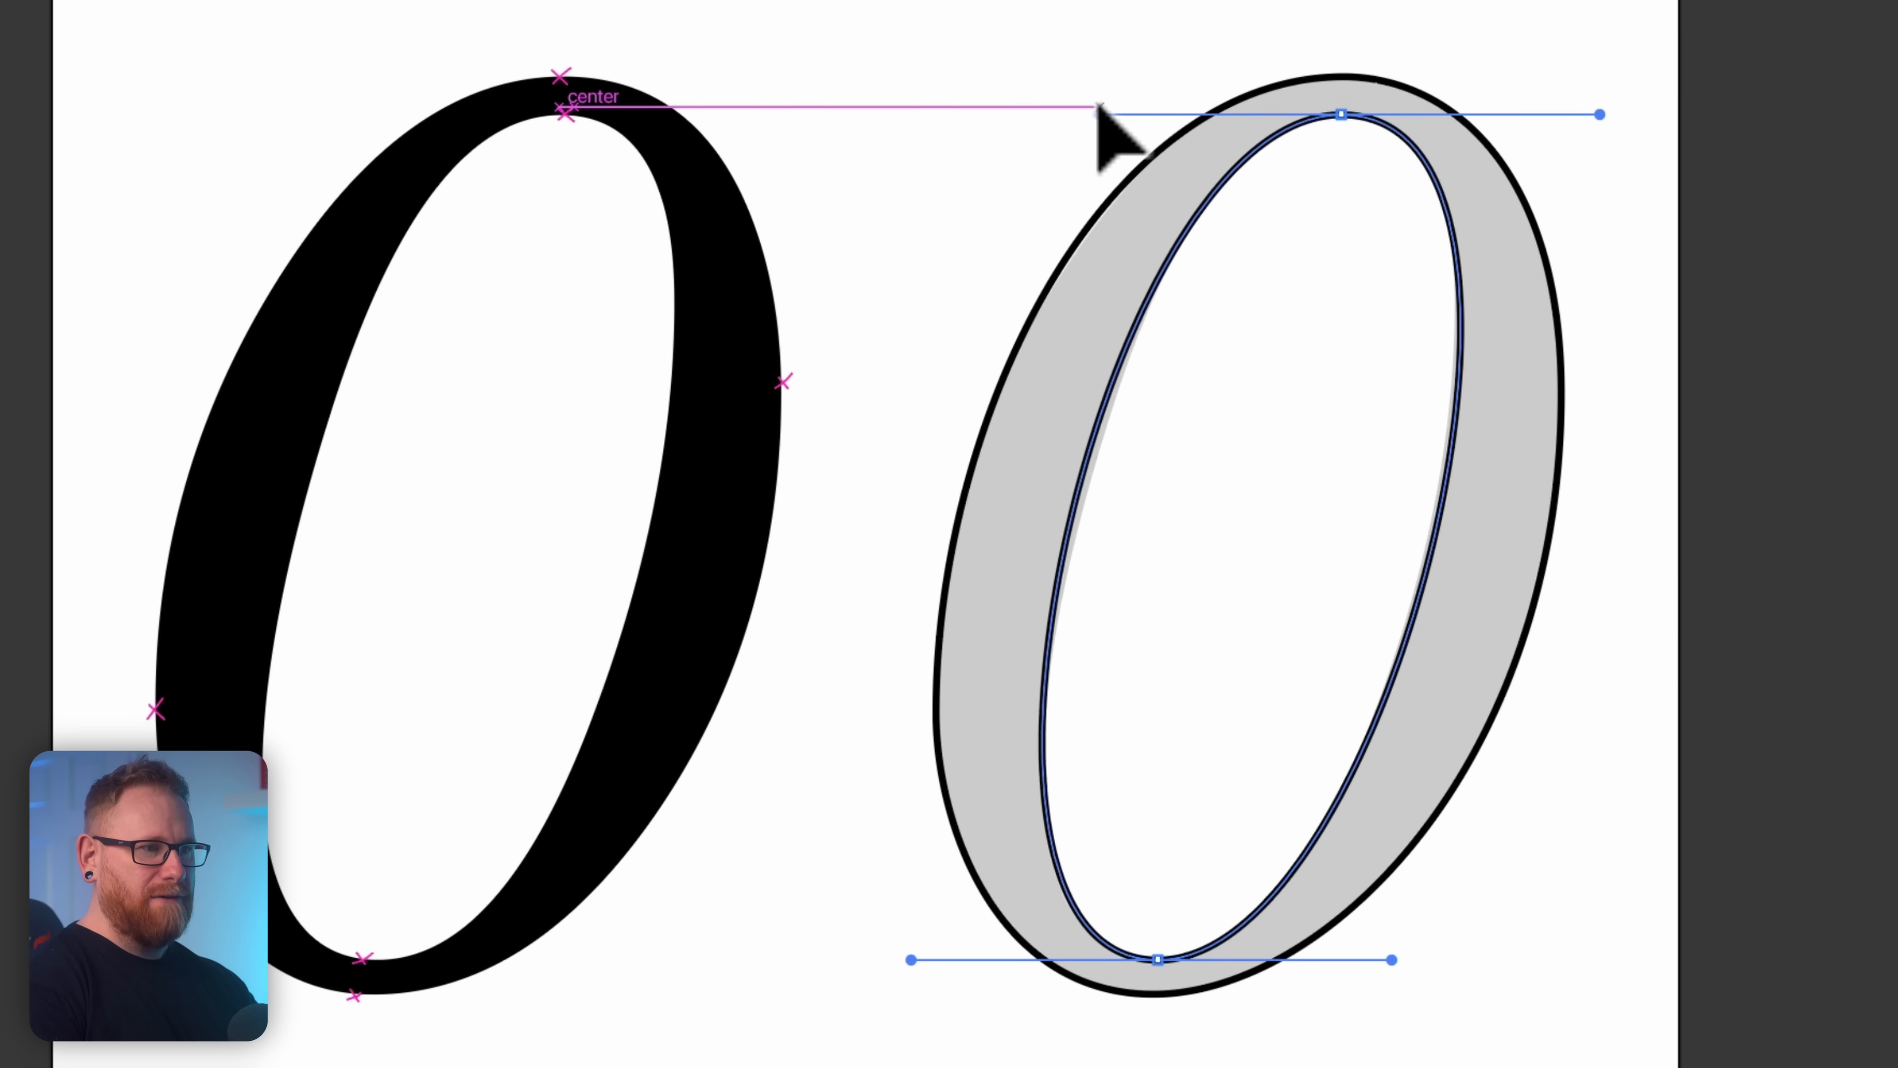
click(1100, 120)
Step: Cut both traced paths, unlock and delete the faded O, and paste the paths back in front
drag(1095, 41, 1199, 262)
key(ctrl+x)
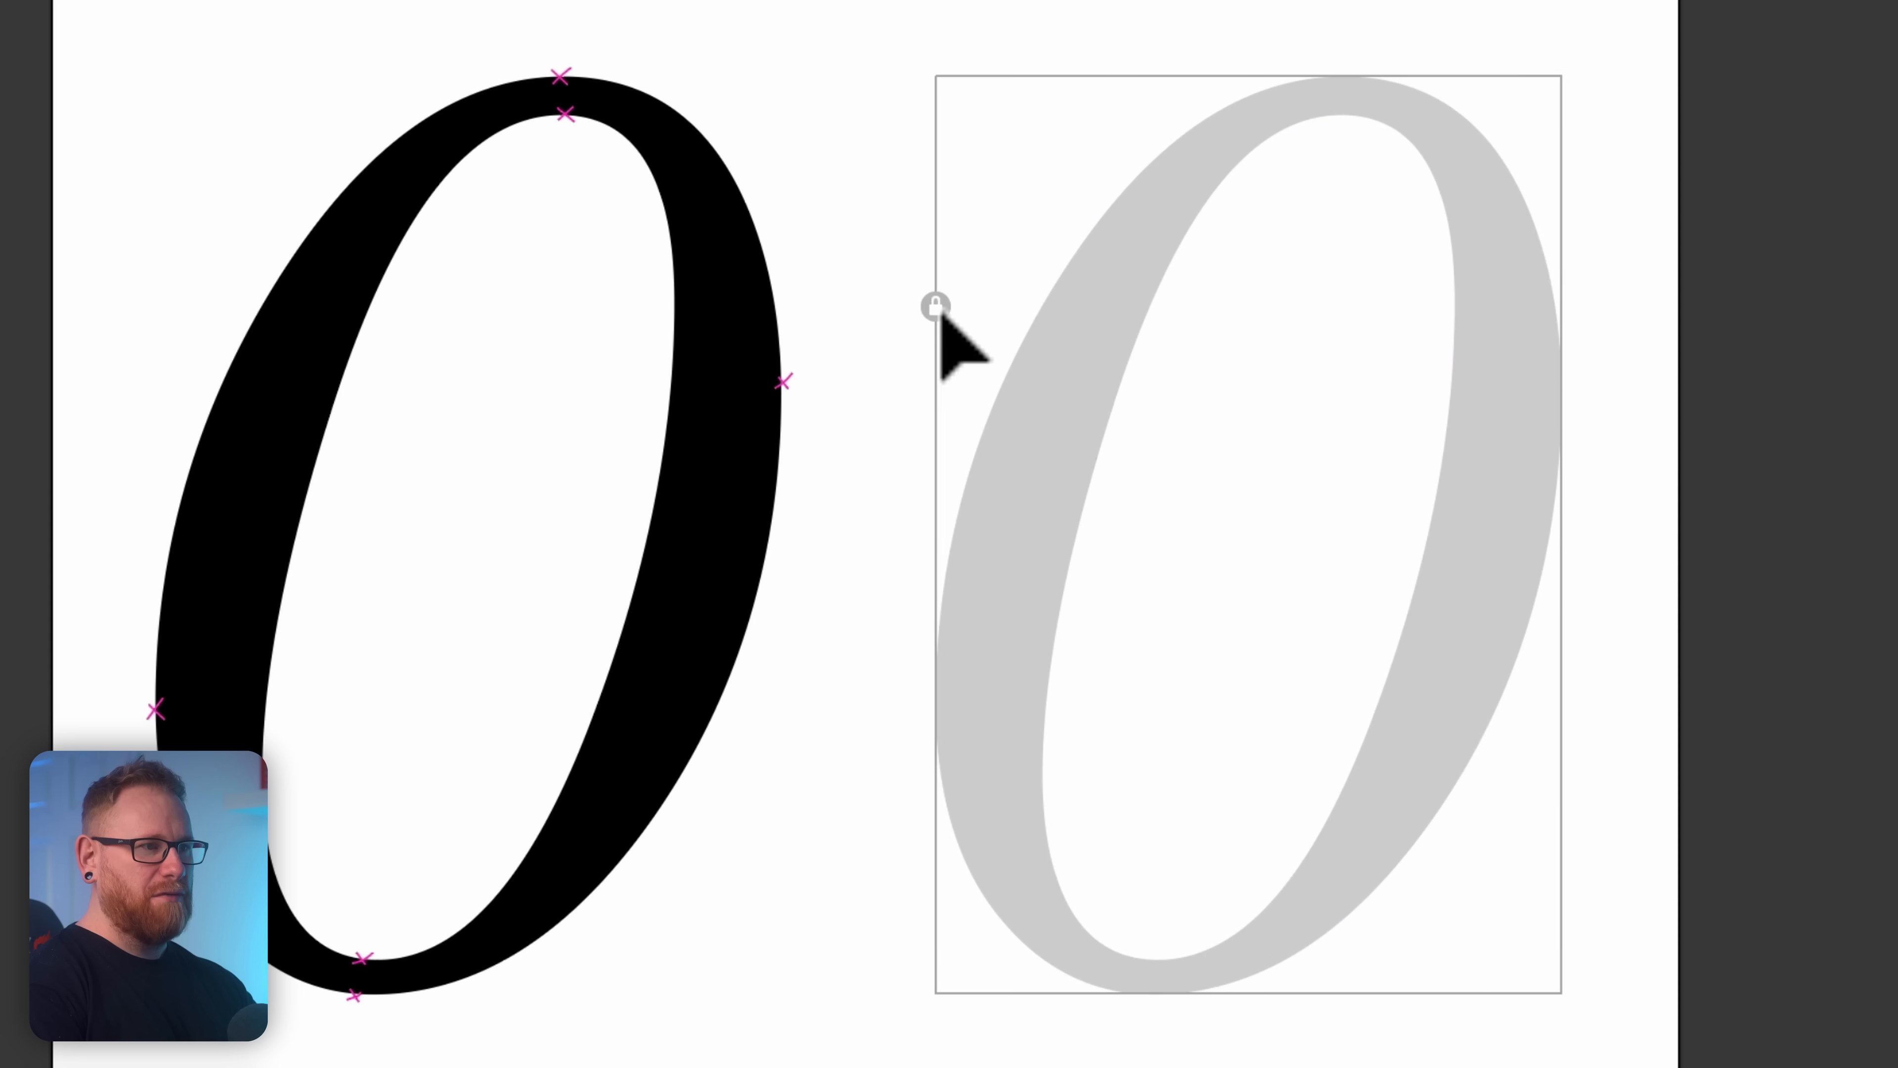
click(937, 307)
key(Delete)
key(ctrl+f)
Step: Swap the traced paths' fill and stroke, remove the inner shape with the Shape Builder tool, and deselect the O
key(shift+x)
key(shift+m)
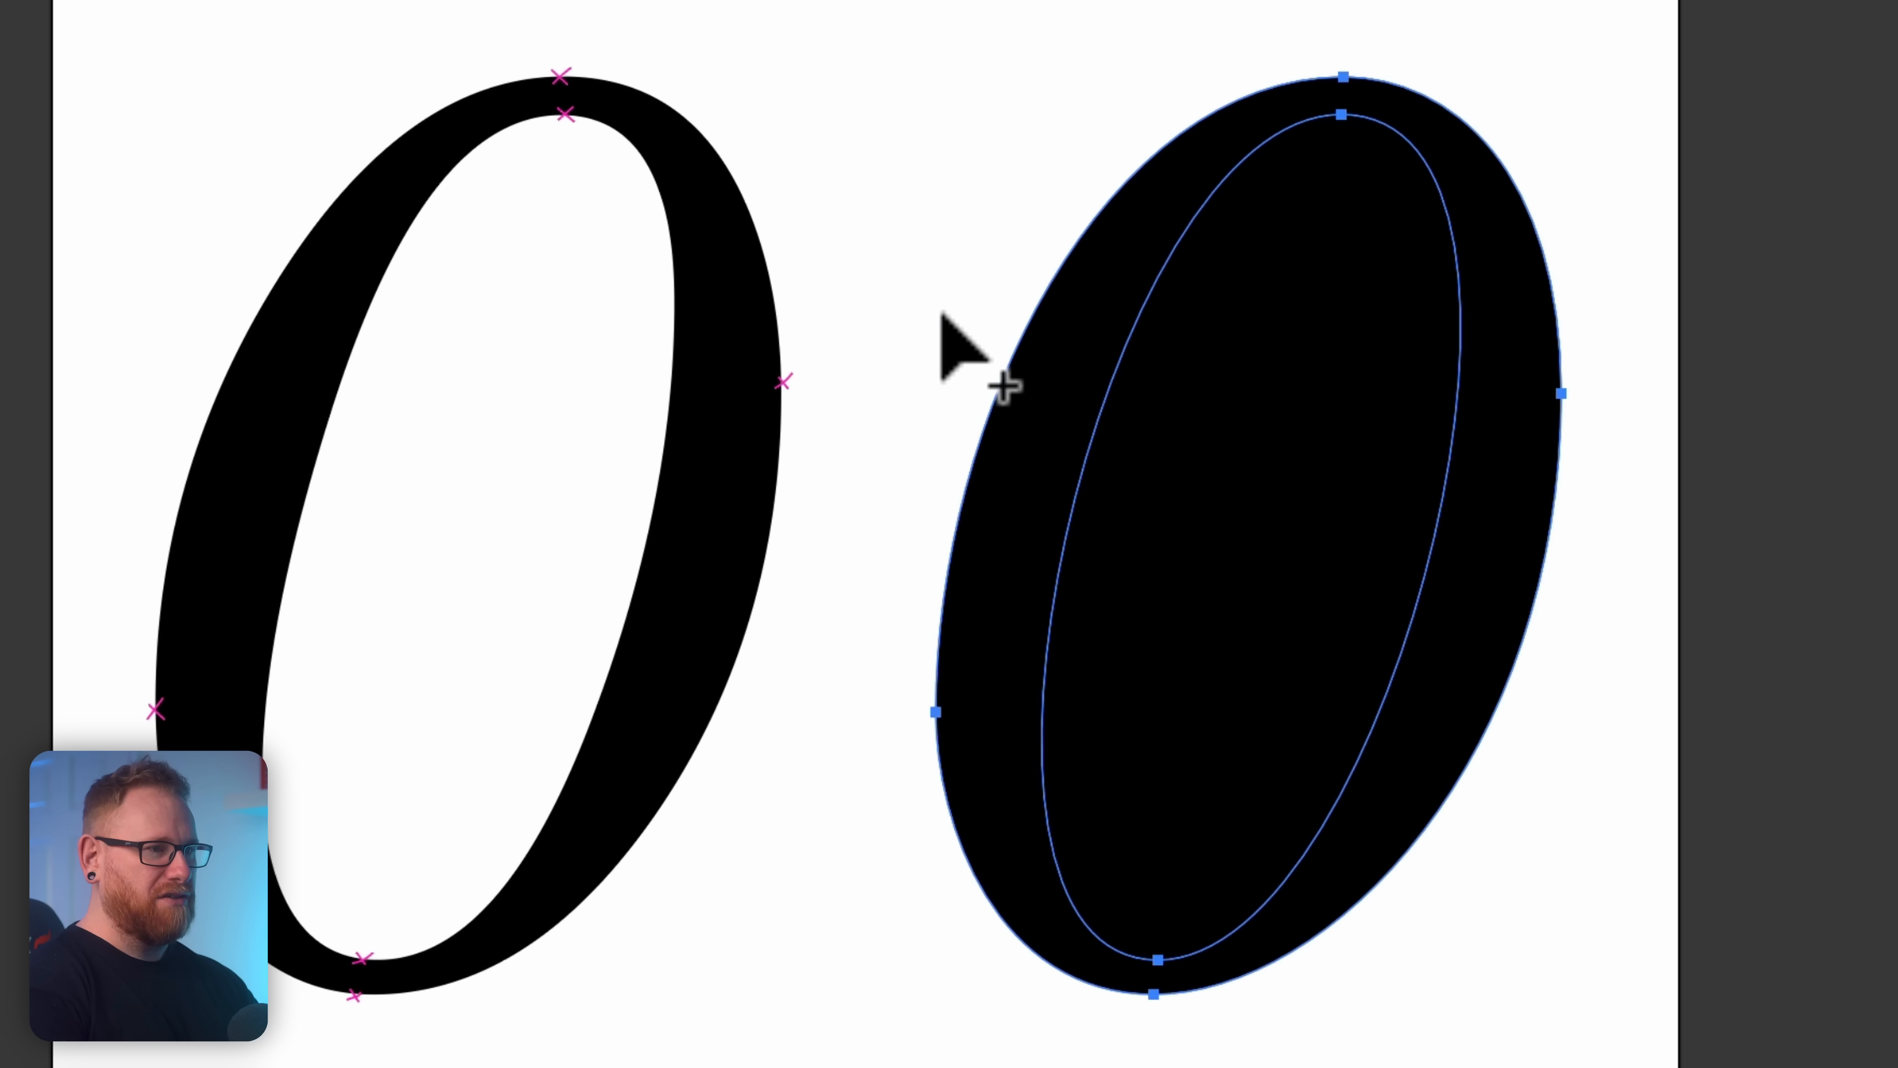
alt+click(1246, 464)
key(v)
click(922, 24)
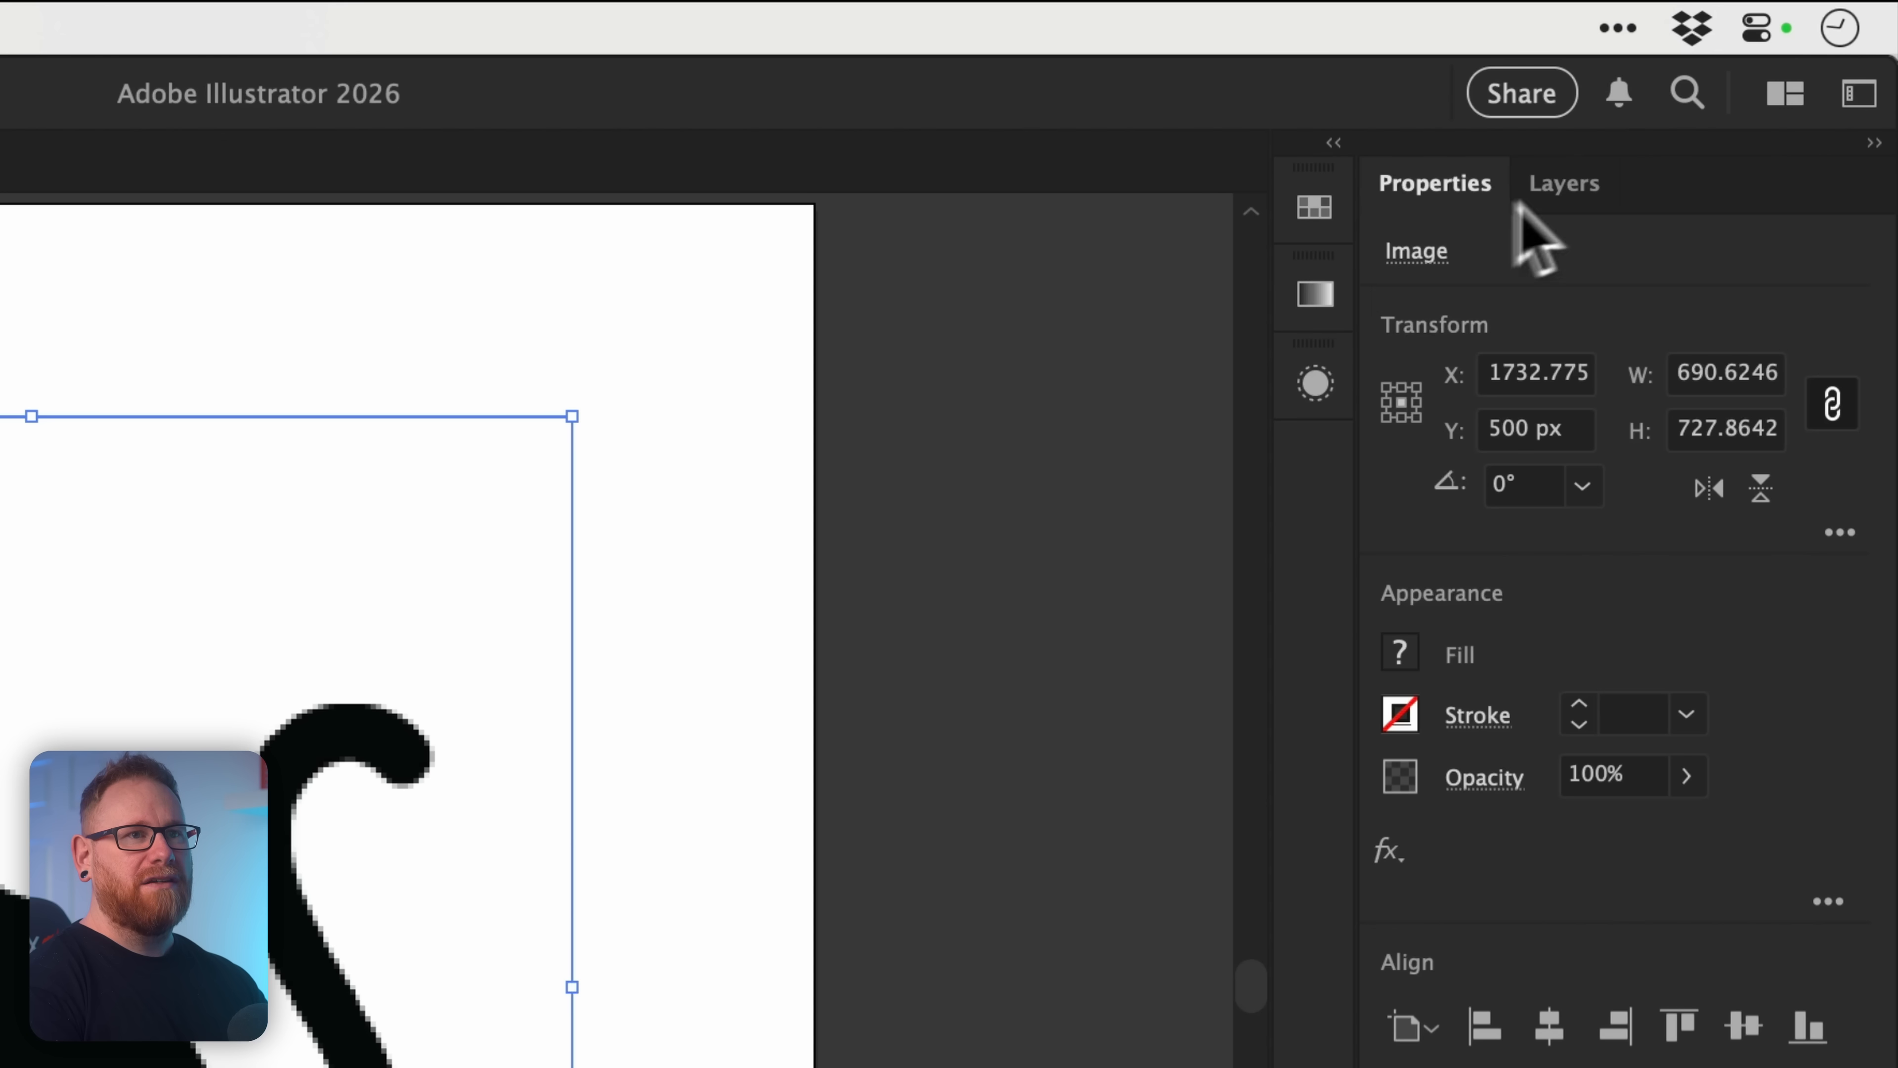
Step: Dim the images on Layer 1 to 30% and lock the layer
click(1710, 106)
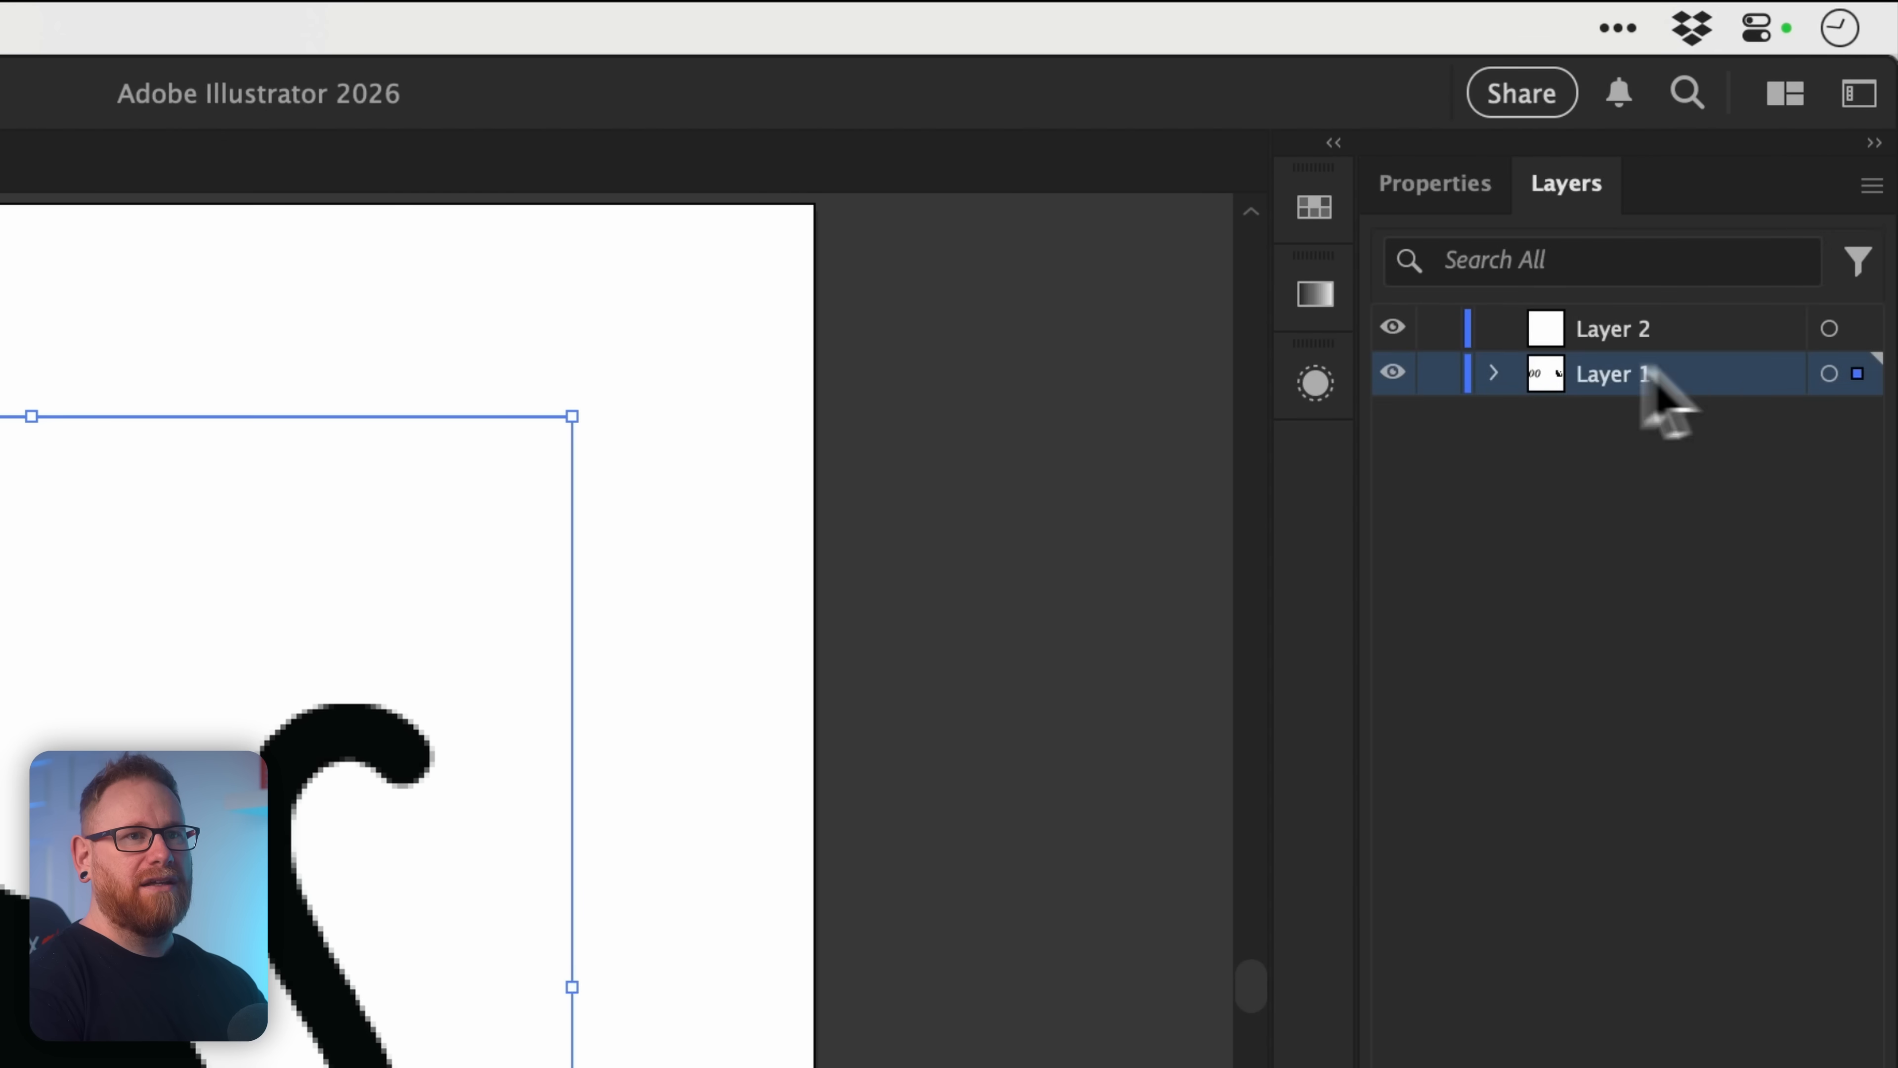
double_click(1789, 373)
click(1048, 674)
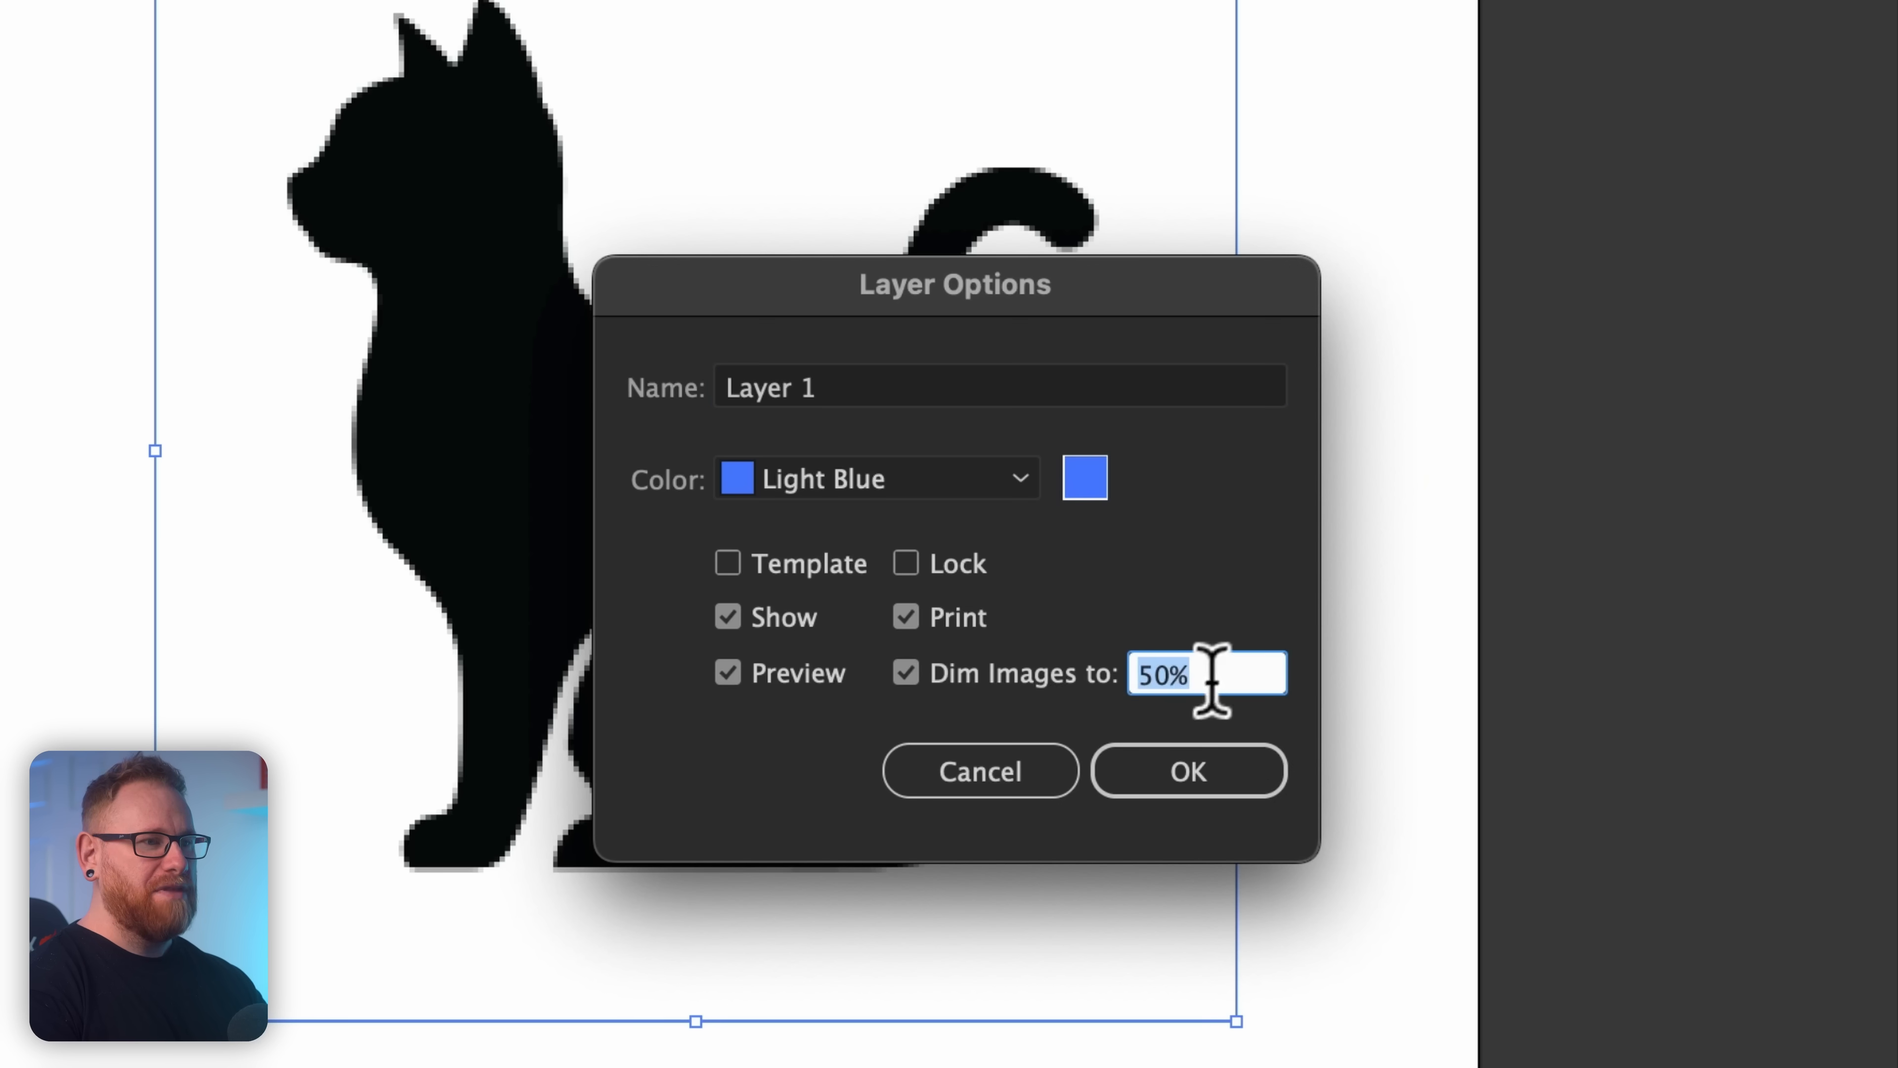
text(30)
key(Return)
click(1424, 373)
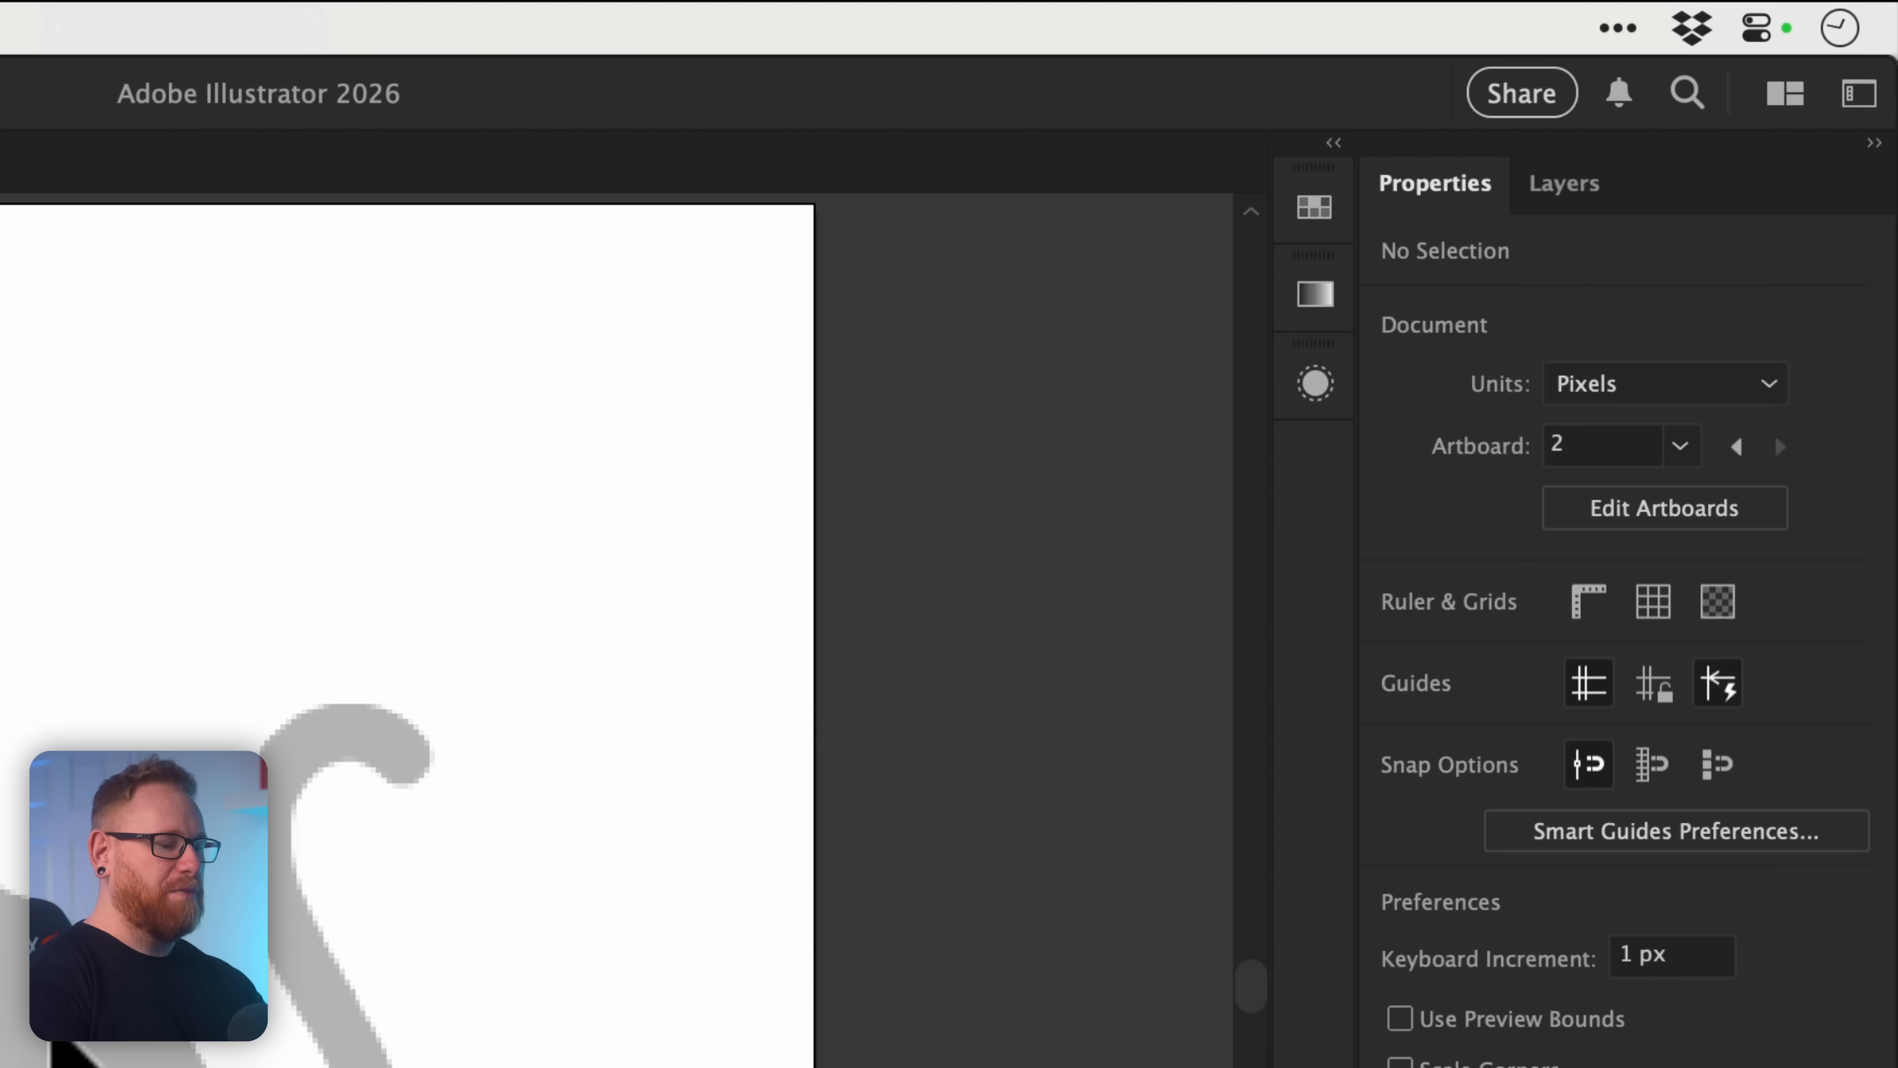
Step: Draw a test line with the Pen tool using a 1 pt black stroke and no fill, and delete the line
key(super+plus)
key(super+plus)
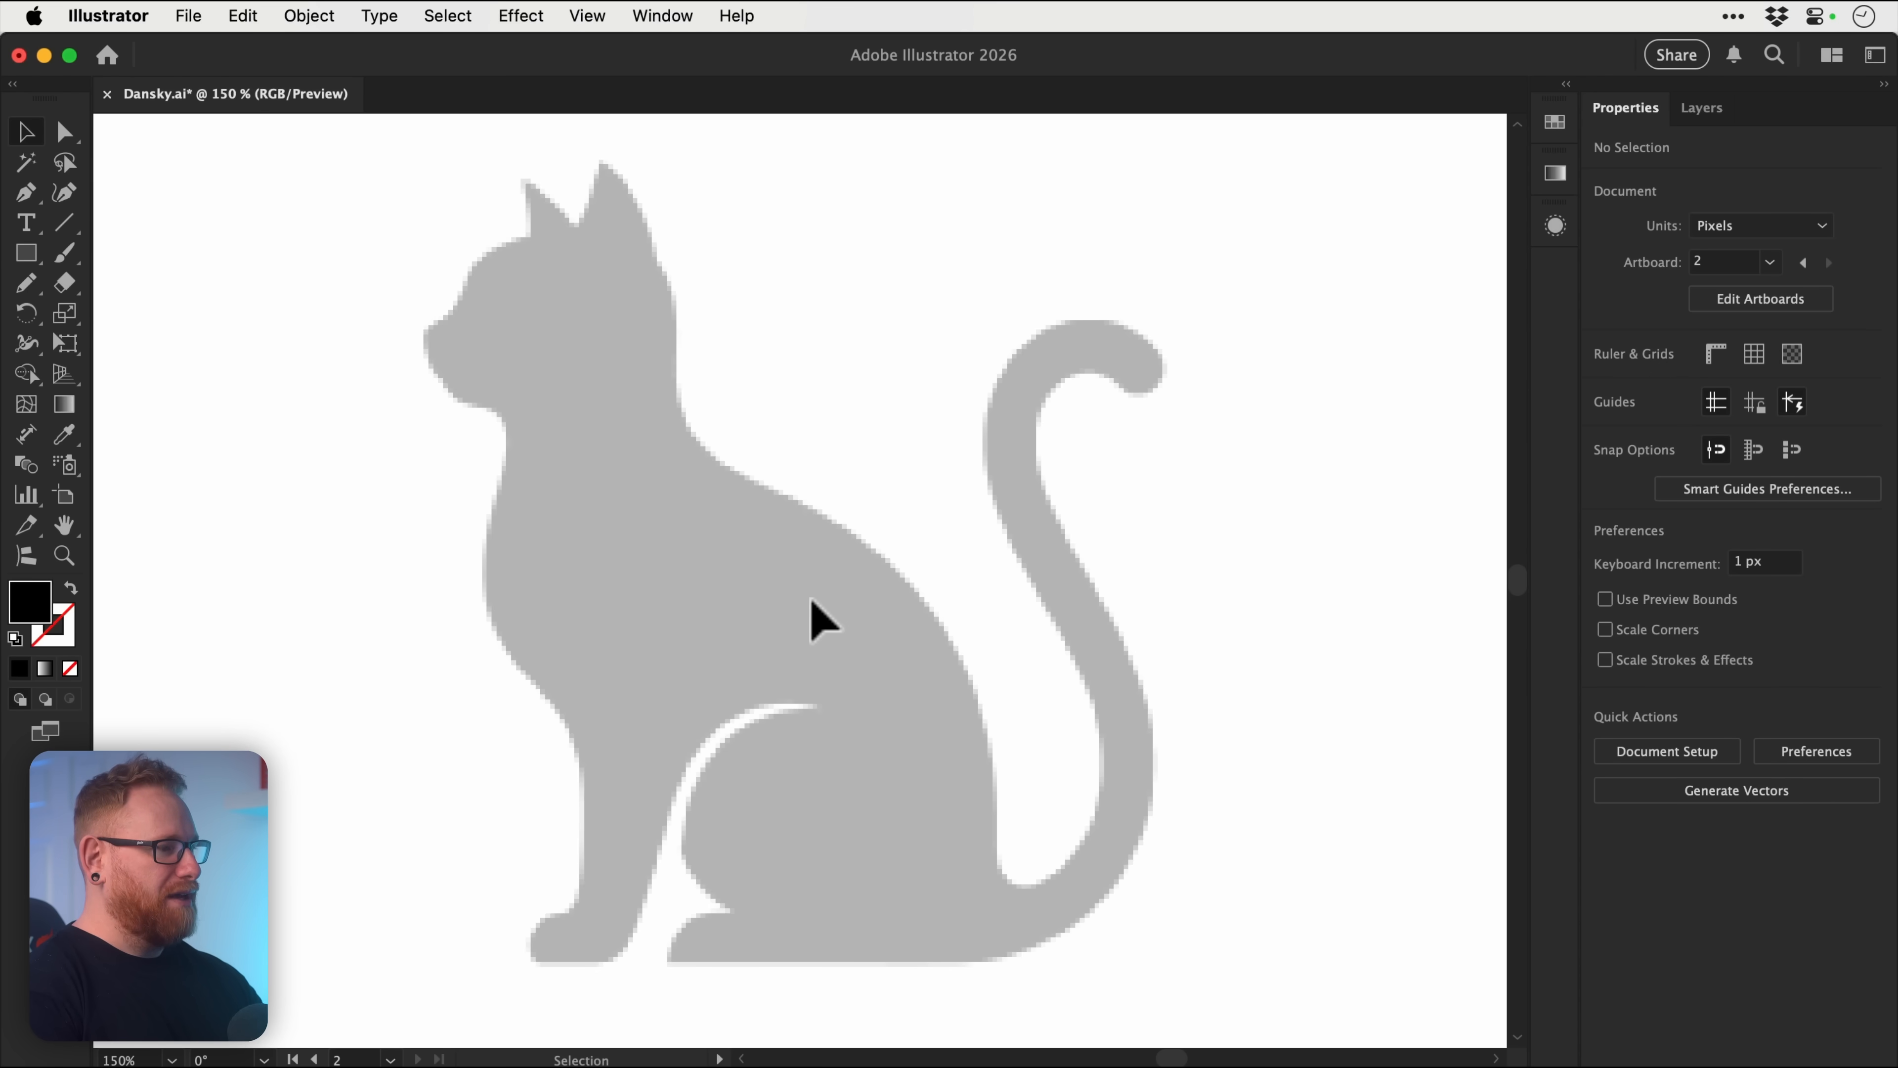
key(p)
key(shift+x)
click(867, 452)
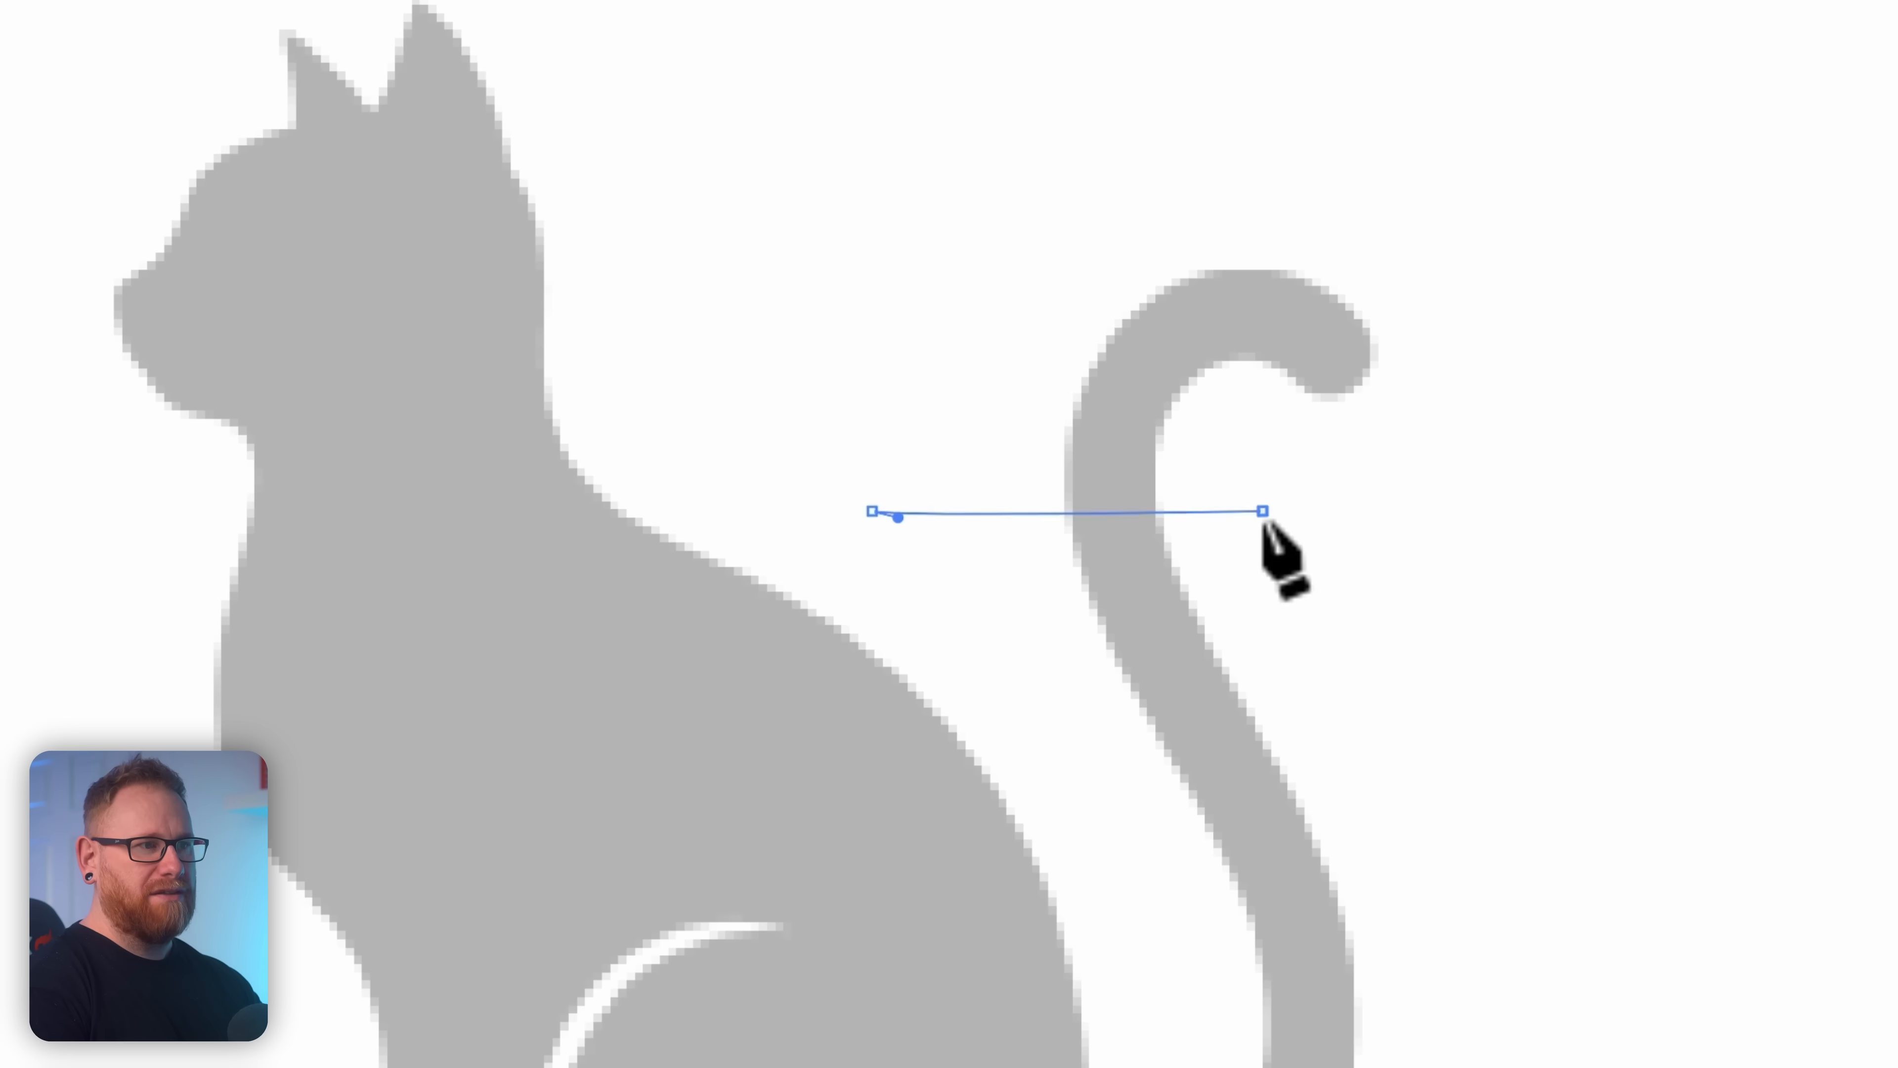
click(1098, 452)
click(1576, 383)
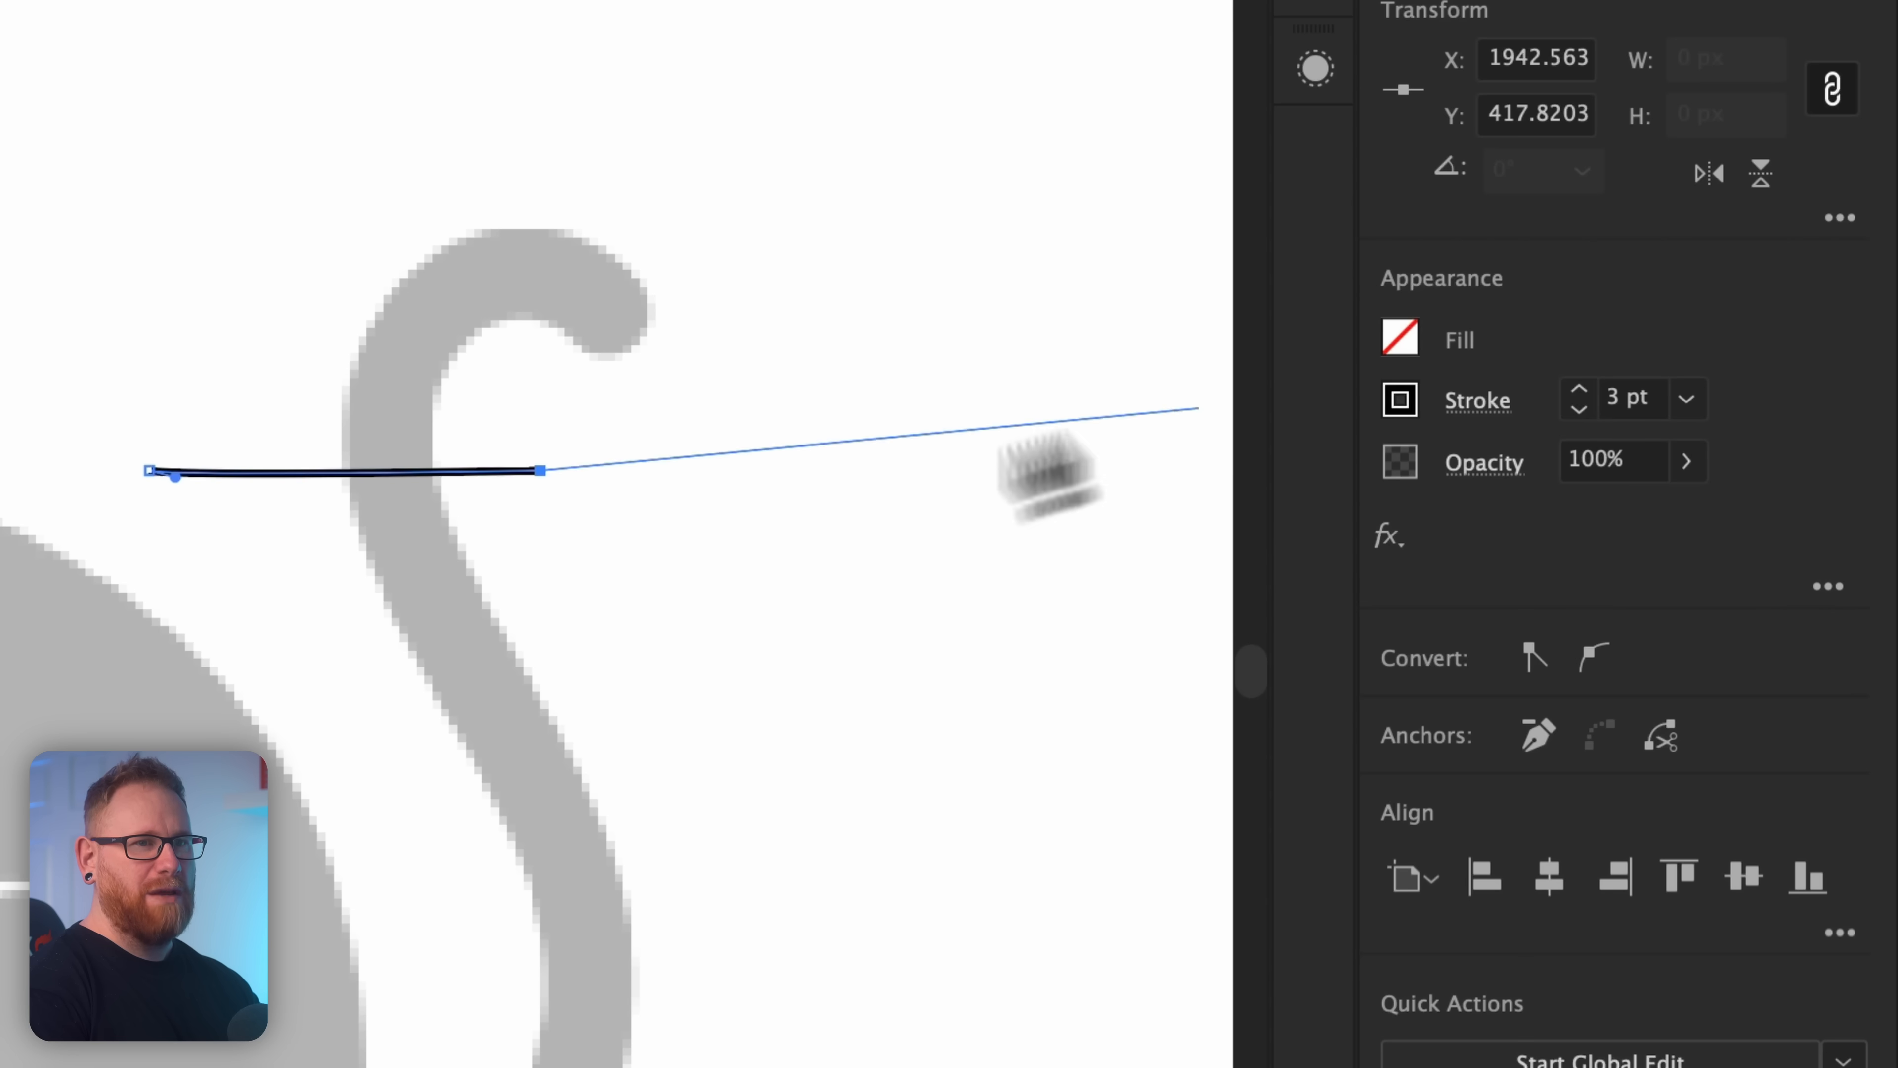
key(Delete)
key(Delete)
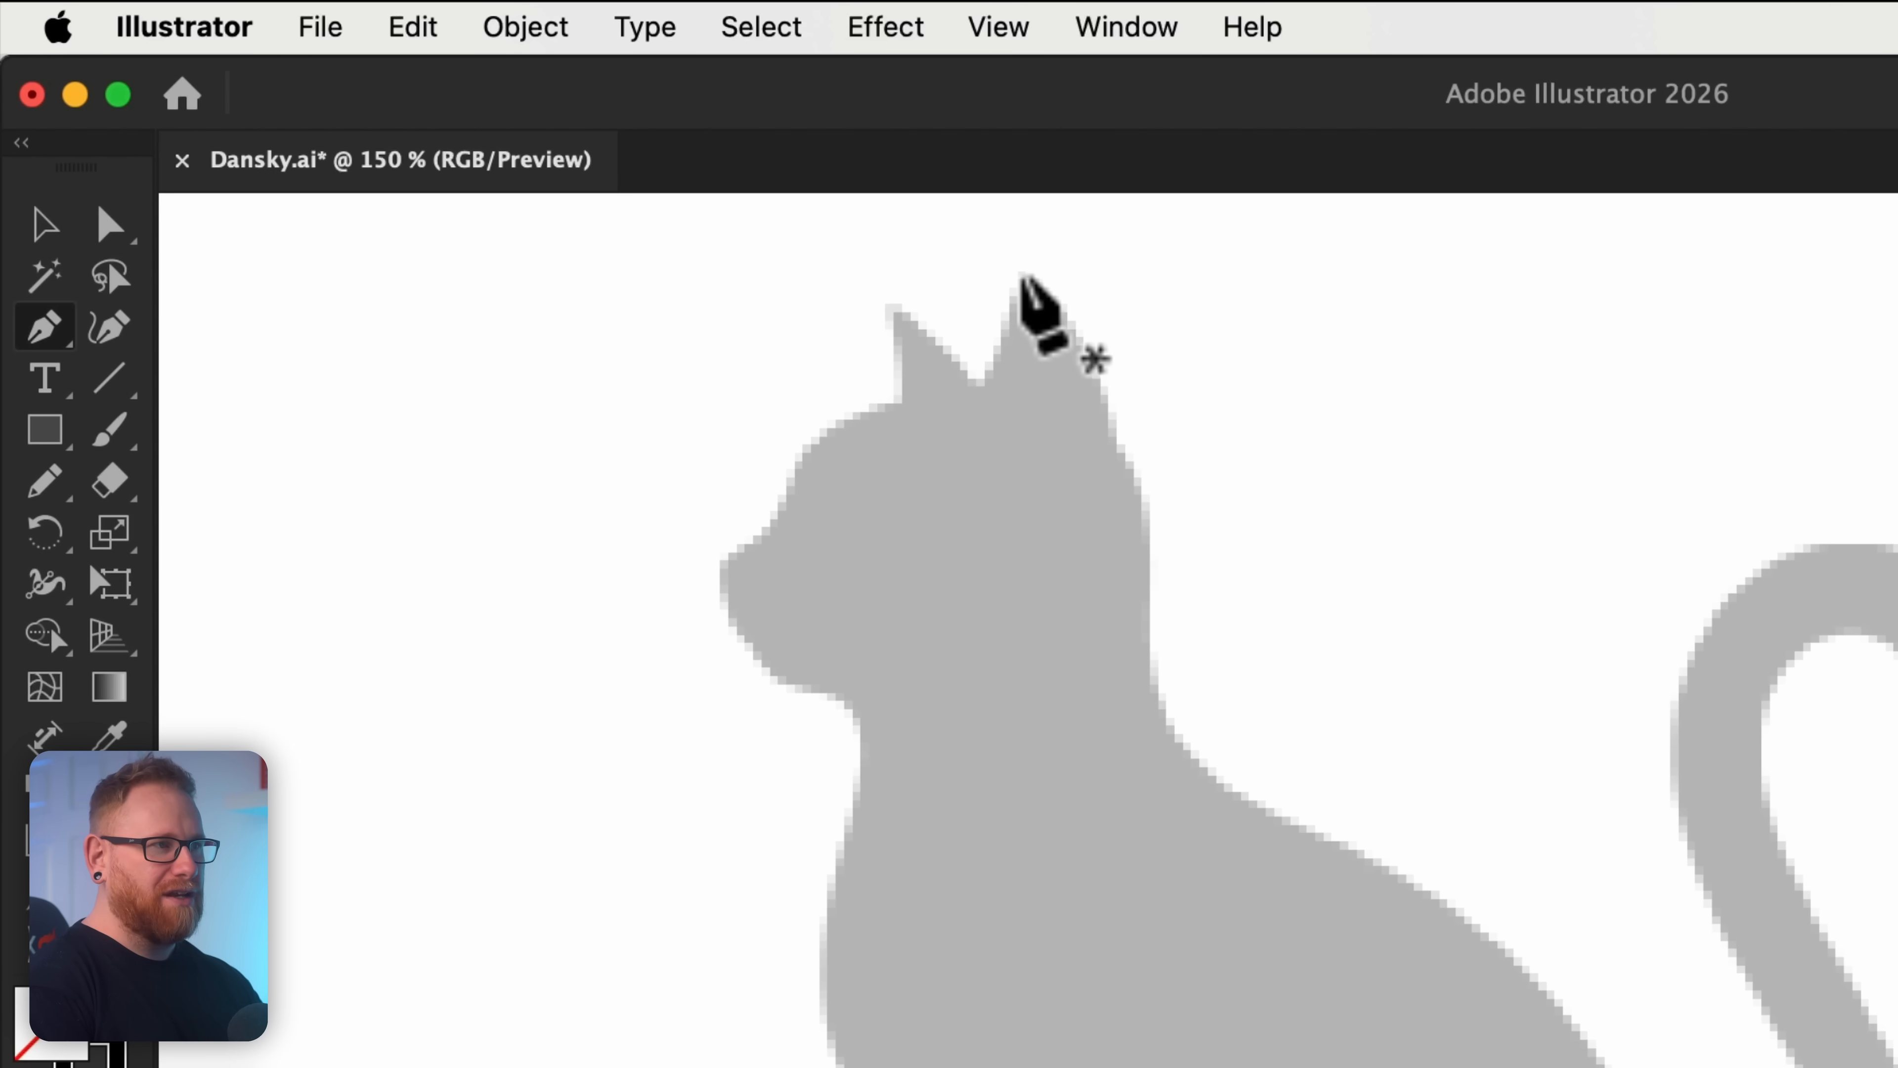
Step: Trace the cat from its rear ear tip down the back of the head to the neck, with corner anchors where the outline changes direction
click(1023, 277)
key(super+plus)
key(super+plus)
drag(1505, 951, 1238, 331)
drag(1271, 693, 1277, 884)
drag(1254, 816, 1254, 839)
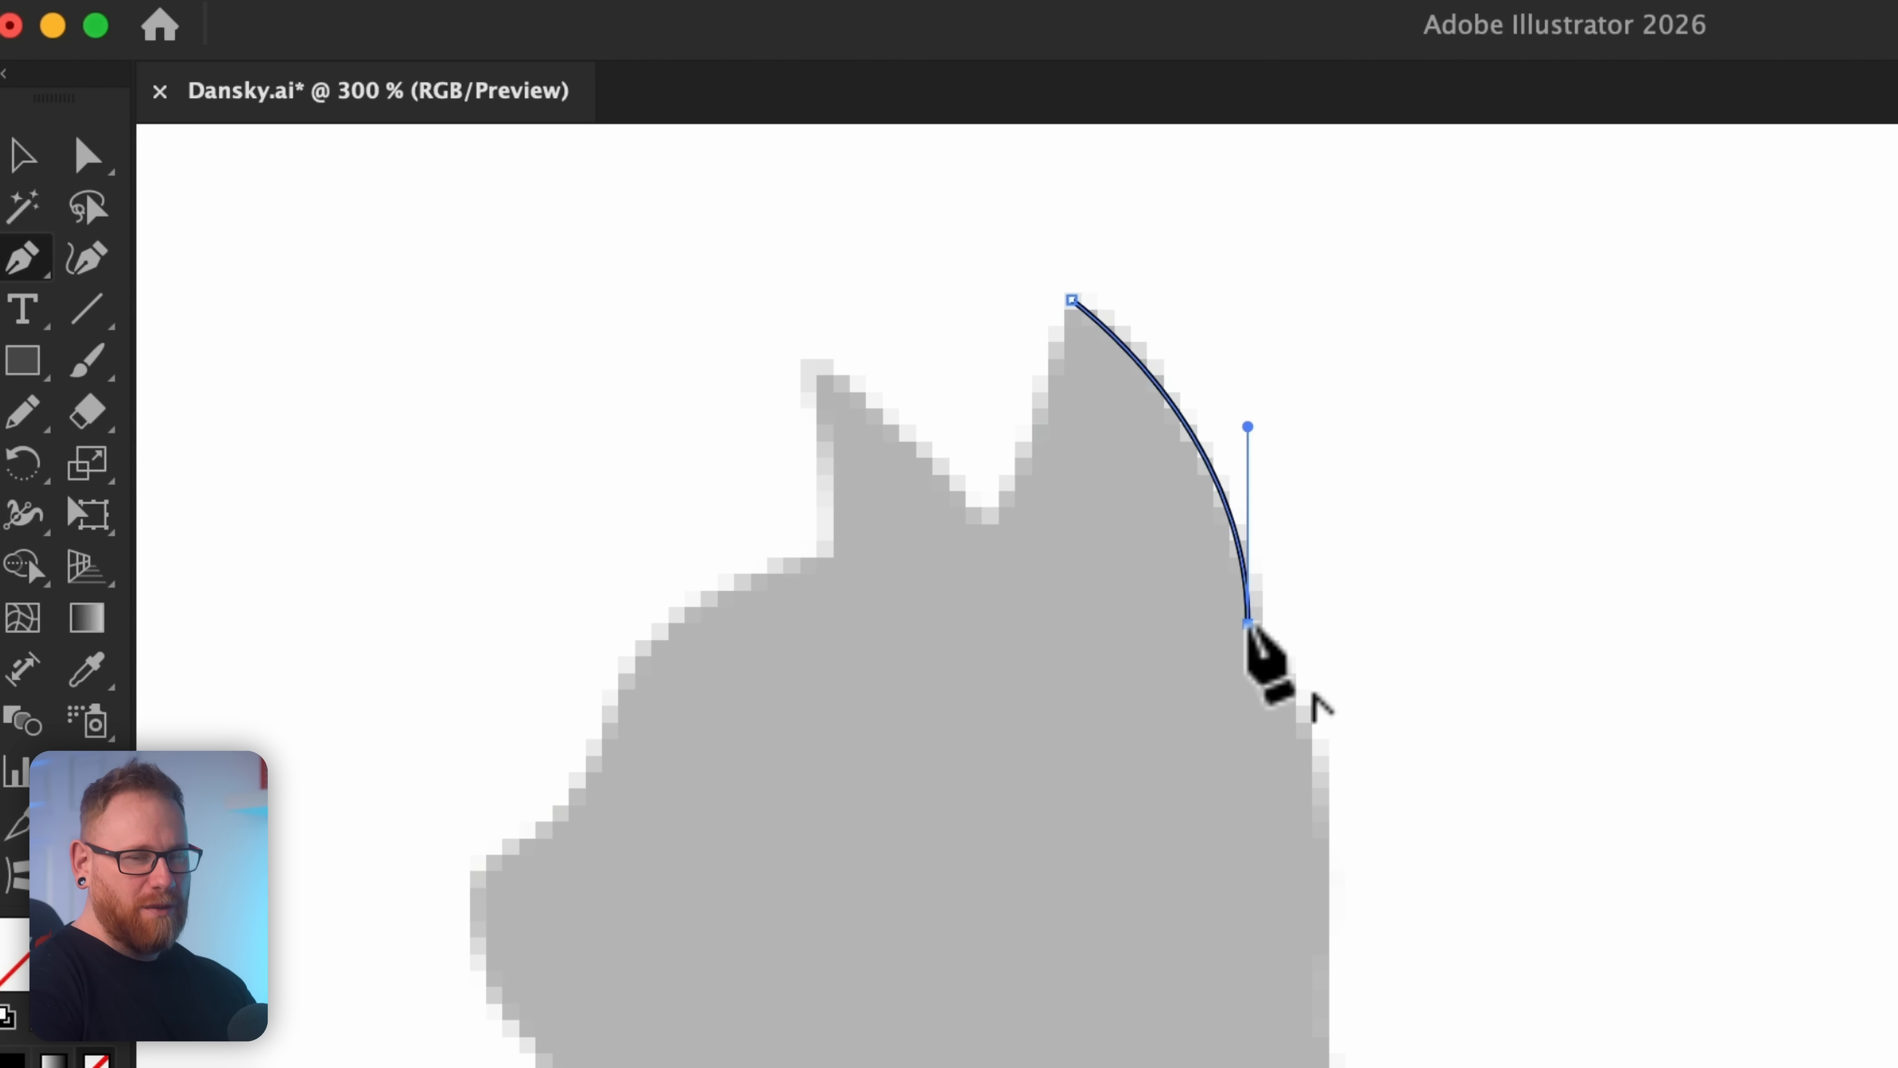
drag(1325, 855, 1325, 1018)
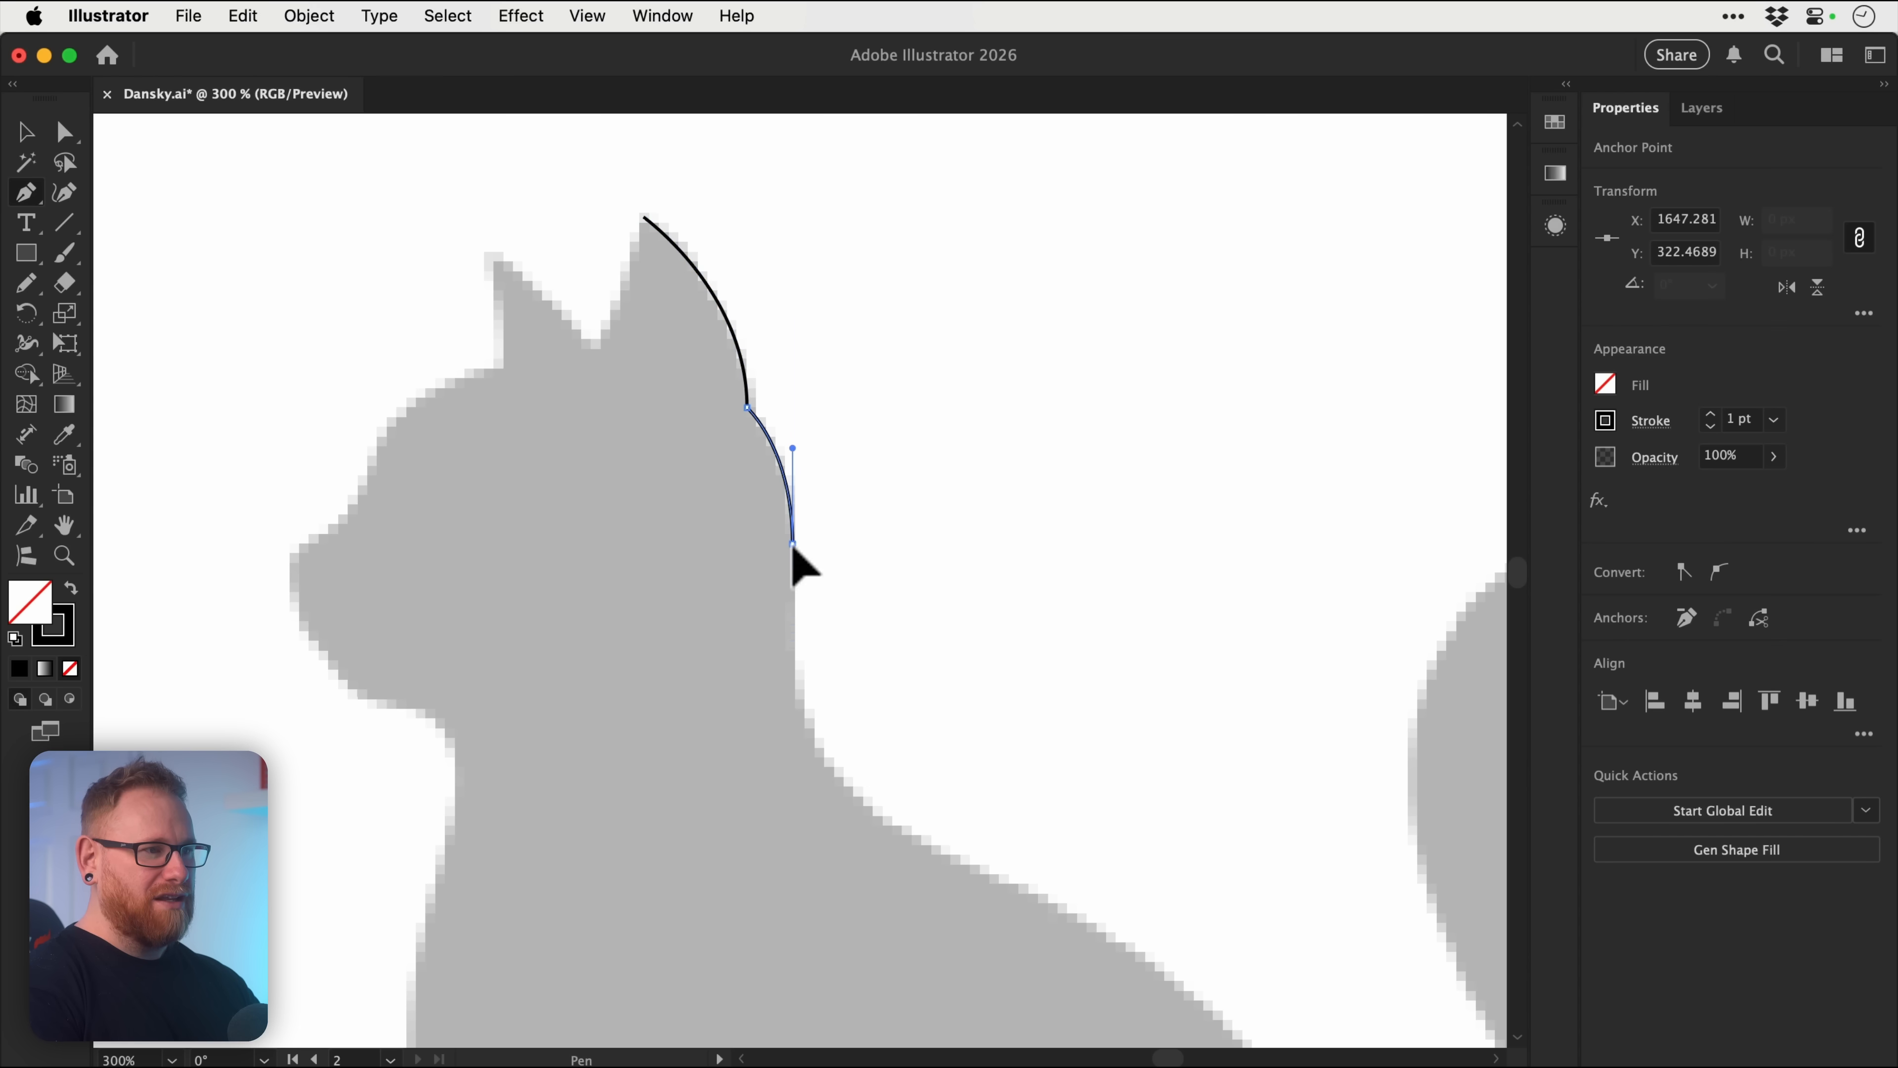
click(793, 682)
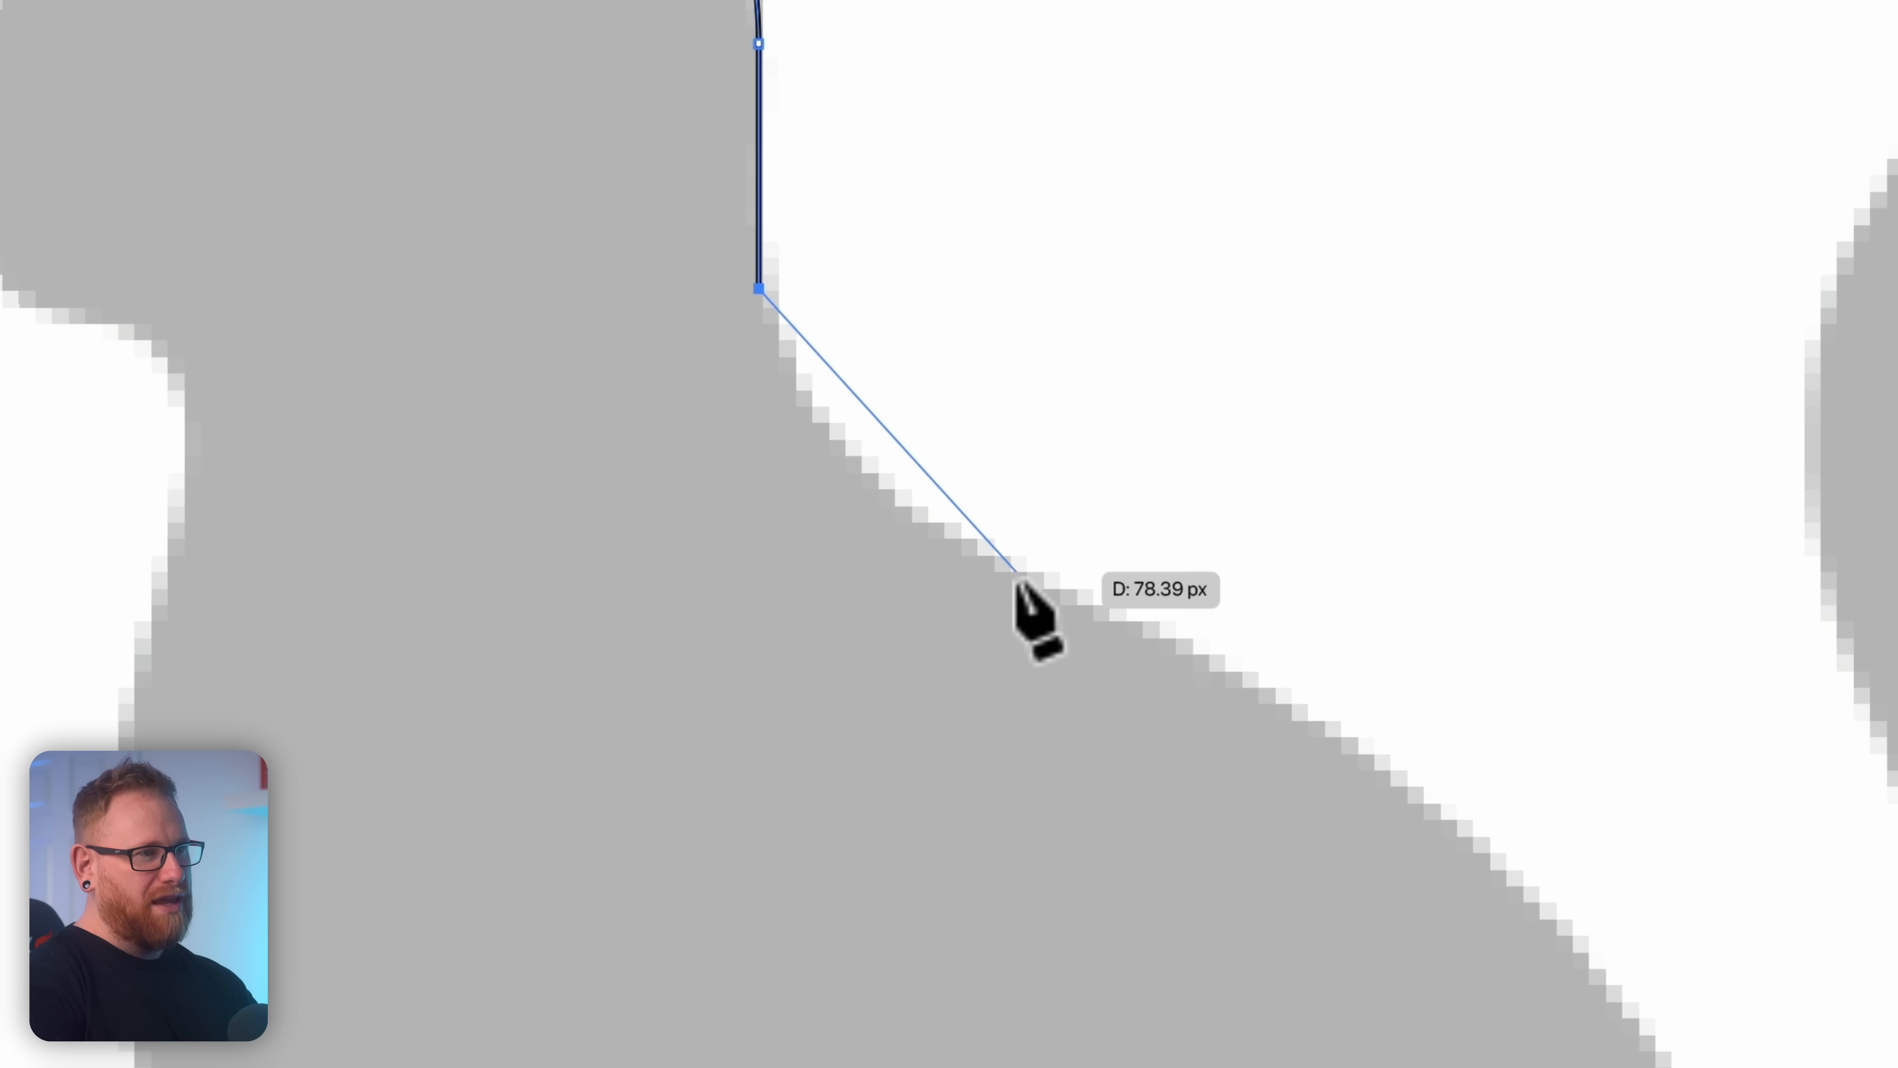
Step: Undo the trial neck curve, pull a vertical handle down from the neck anchor, and curve the path along the back to the cat's rump
drag(1081, 597, 1372, 705)
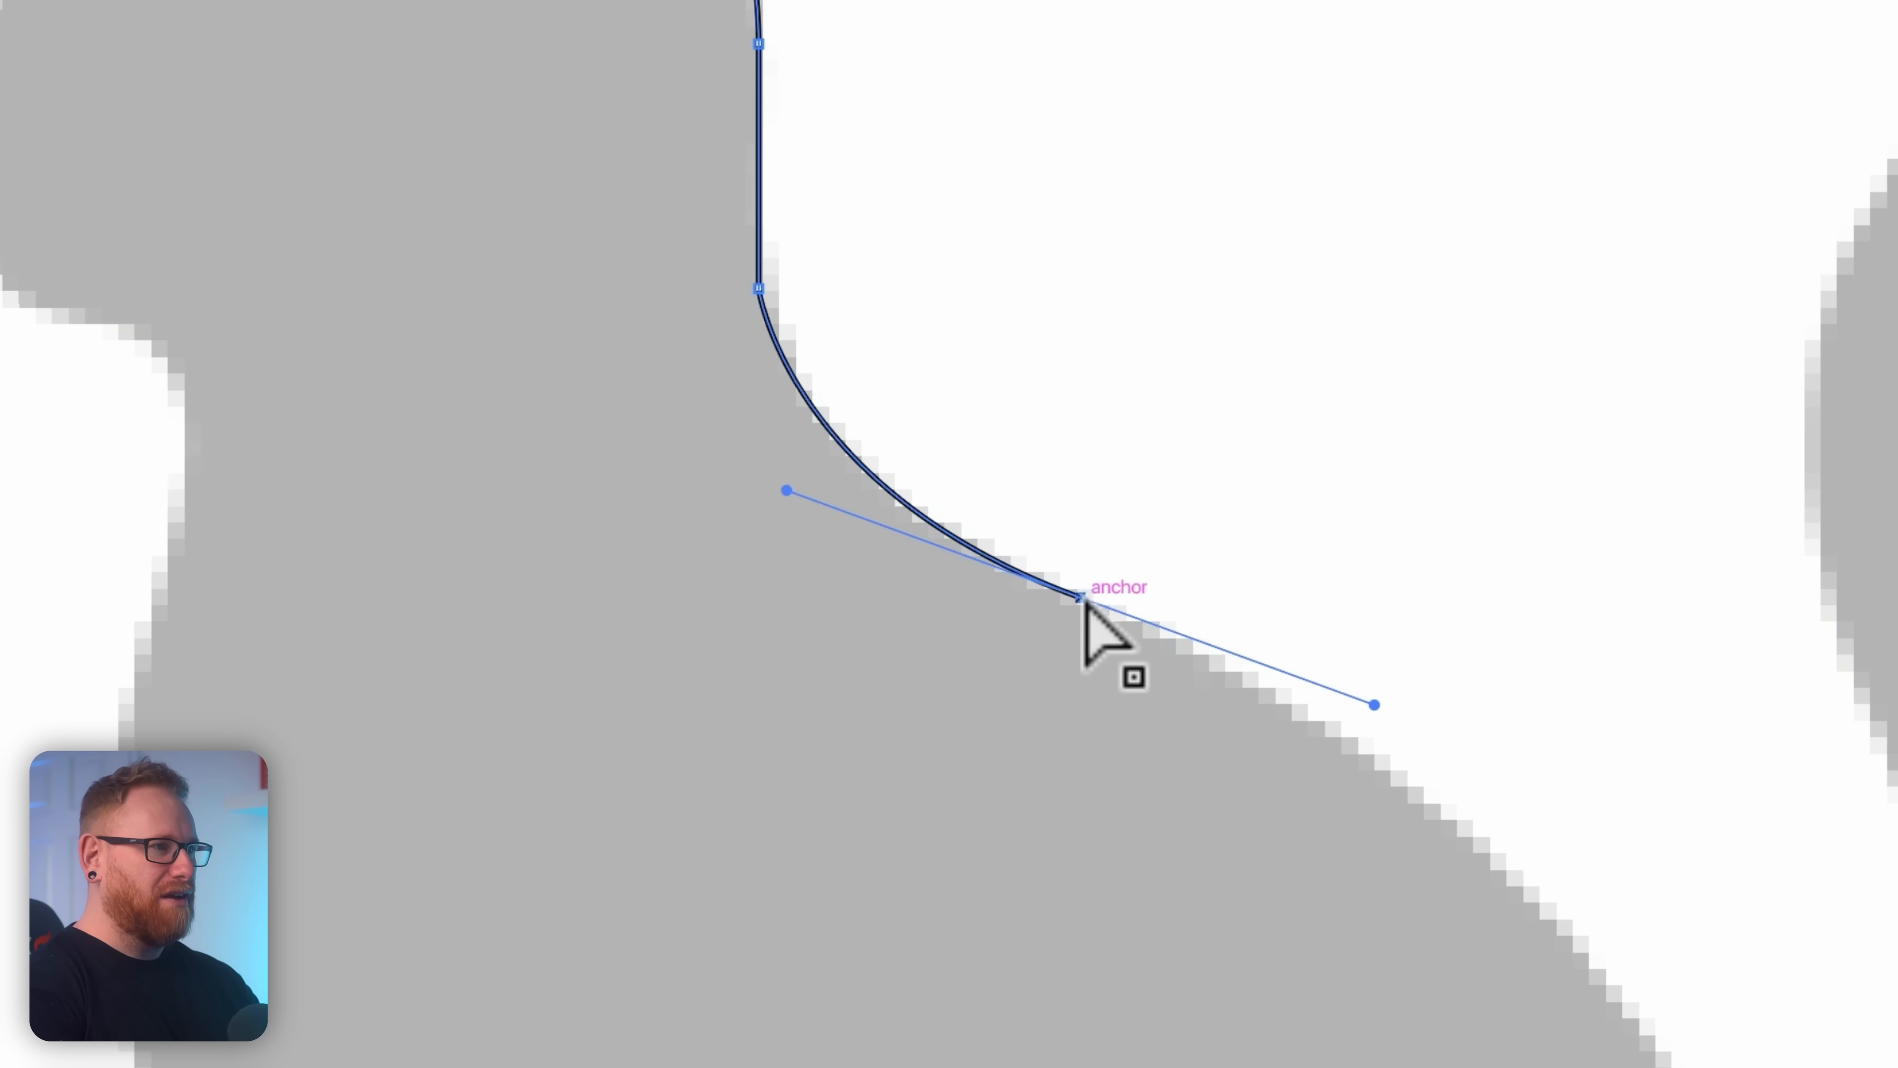
key(ctrl+z)
drag(758, 287, 765, 438)
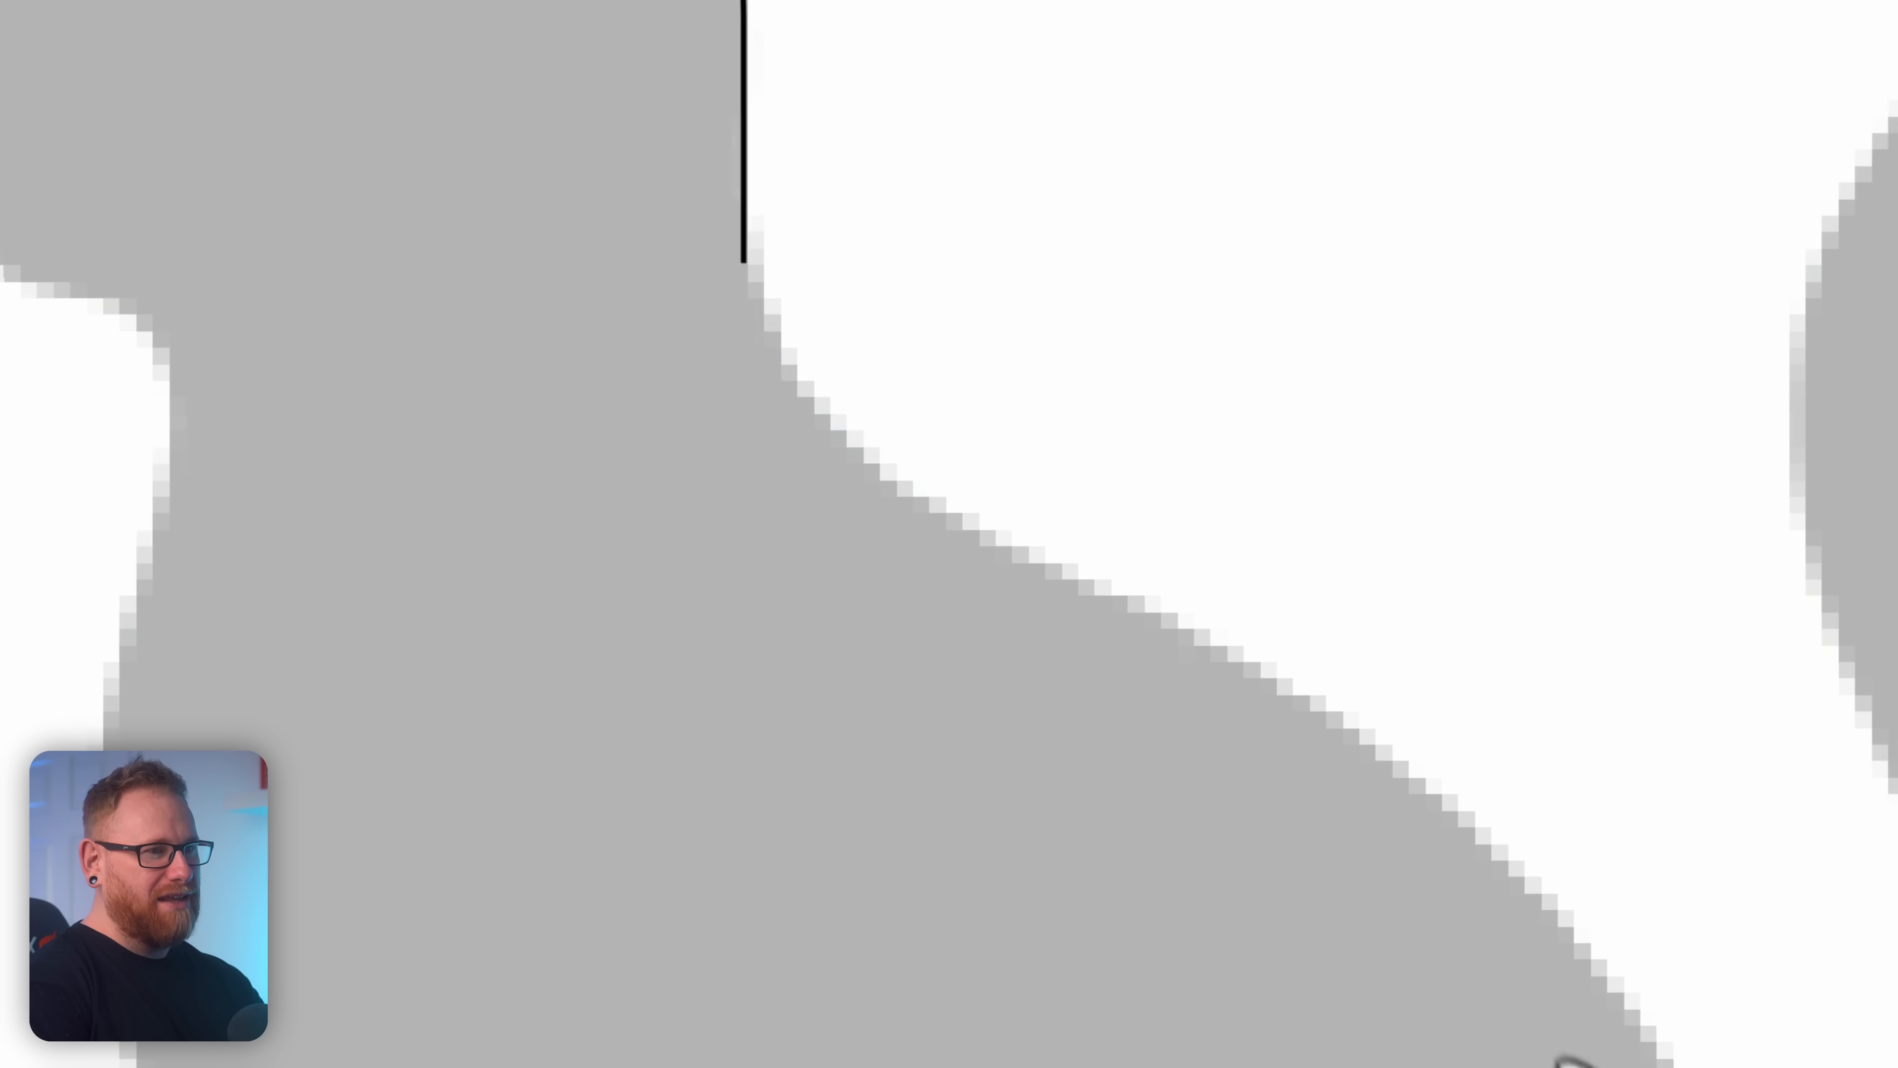
drag(1648, 980, 1437, 595)
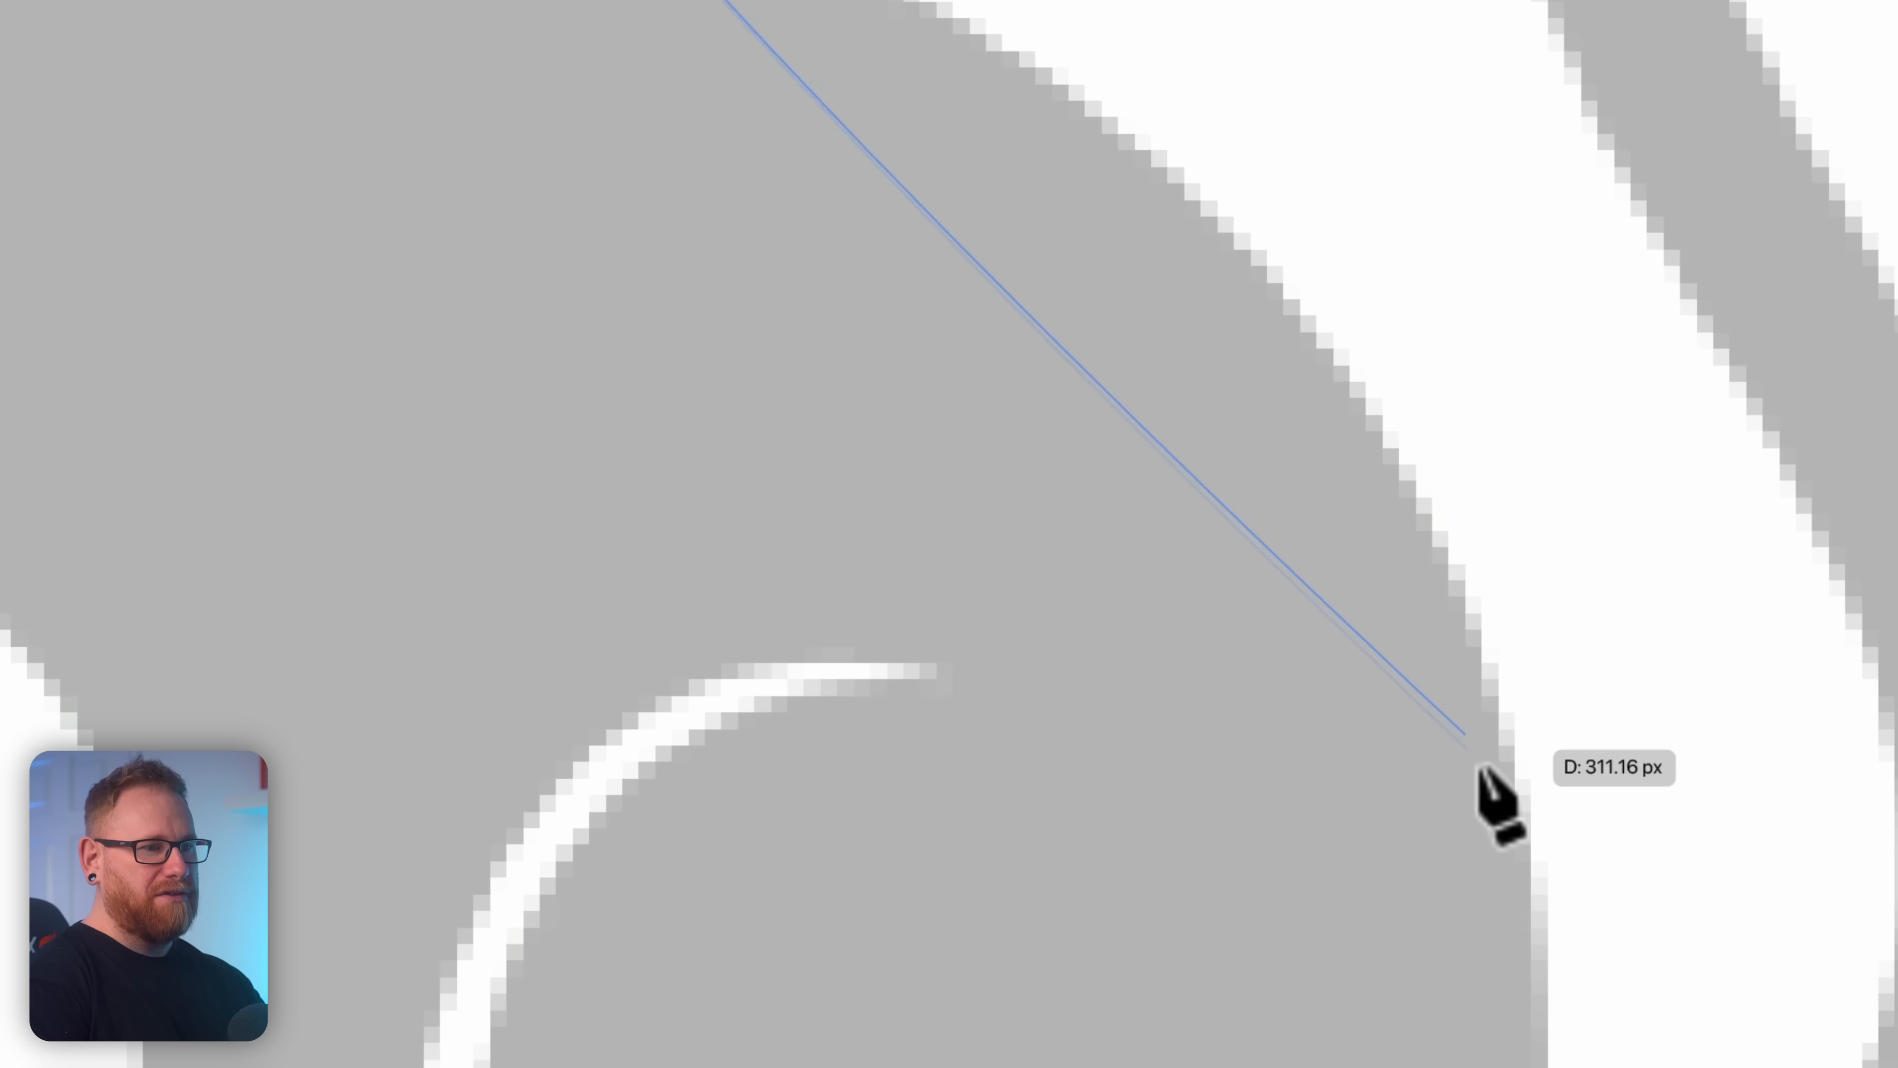
drag(1486, 772, 1462, 580)
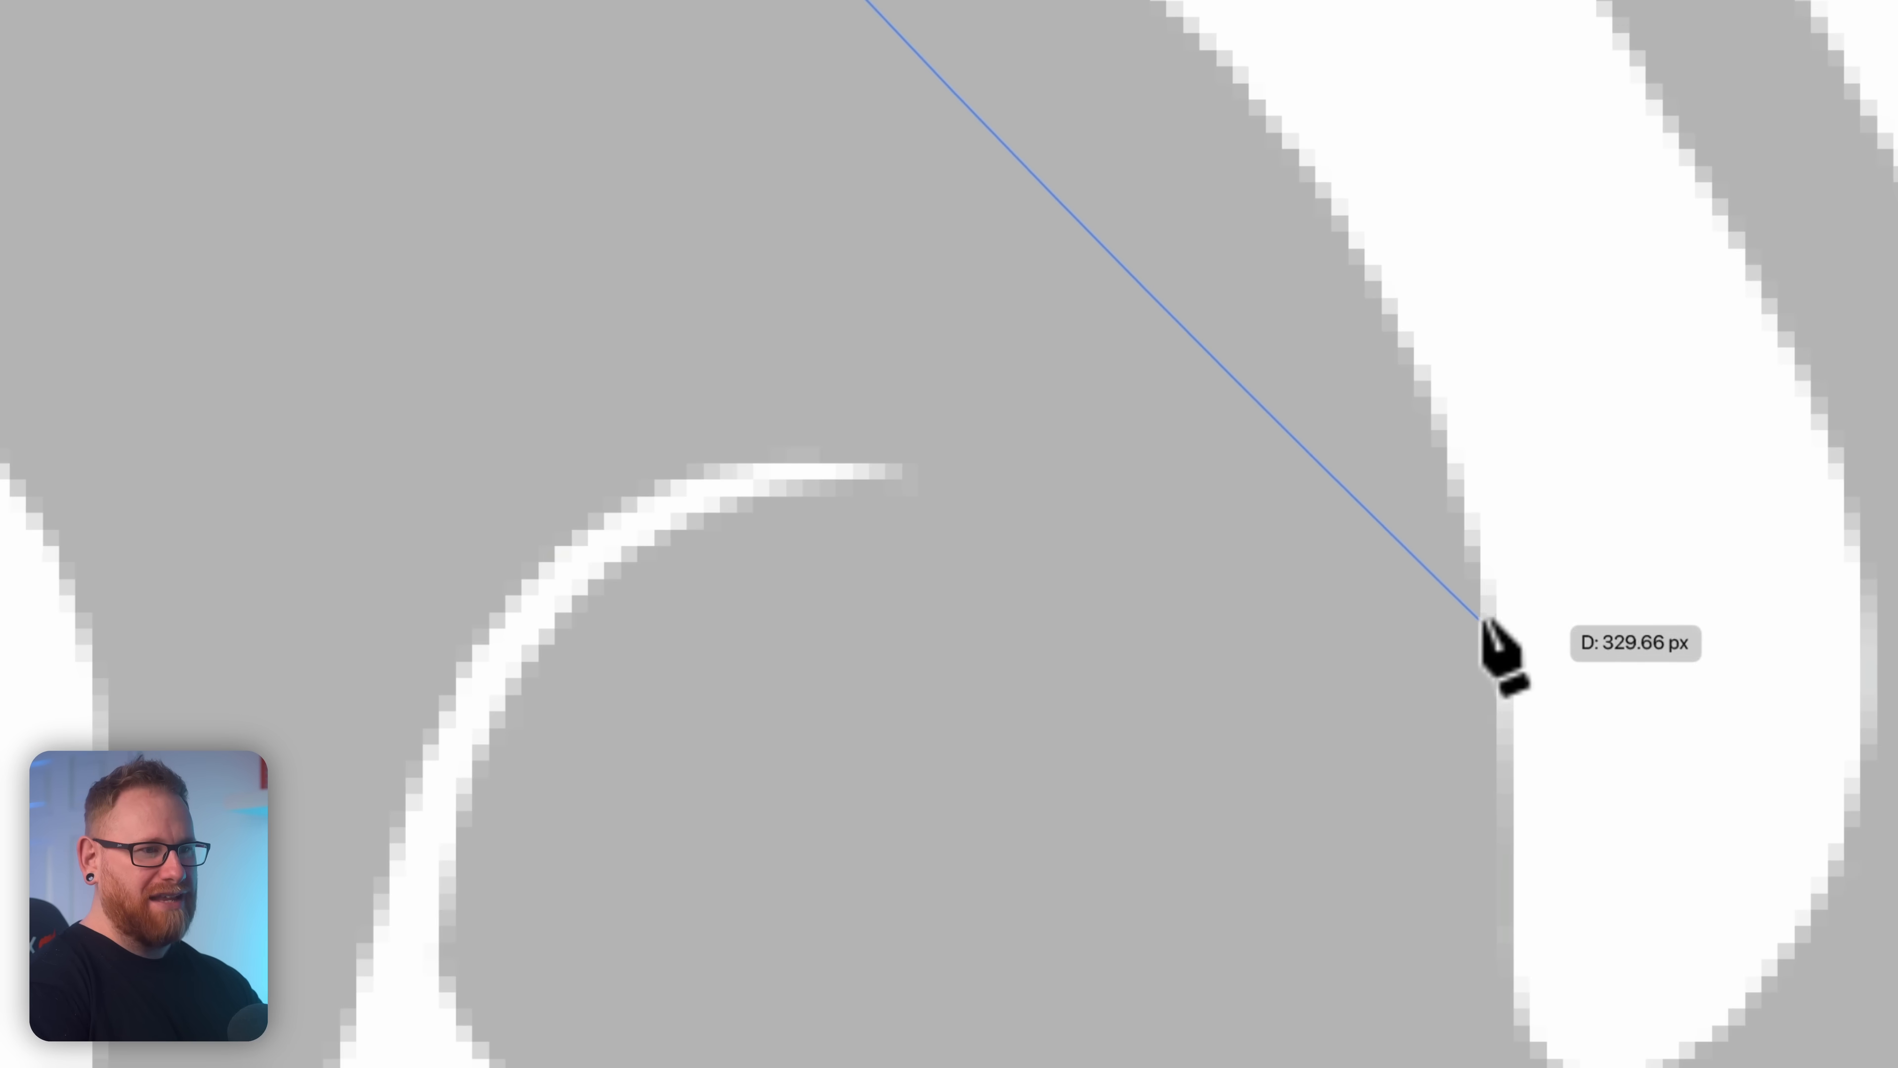
key(super+minus)
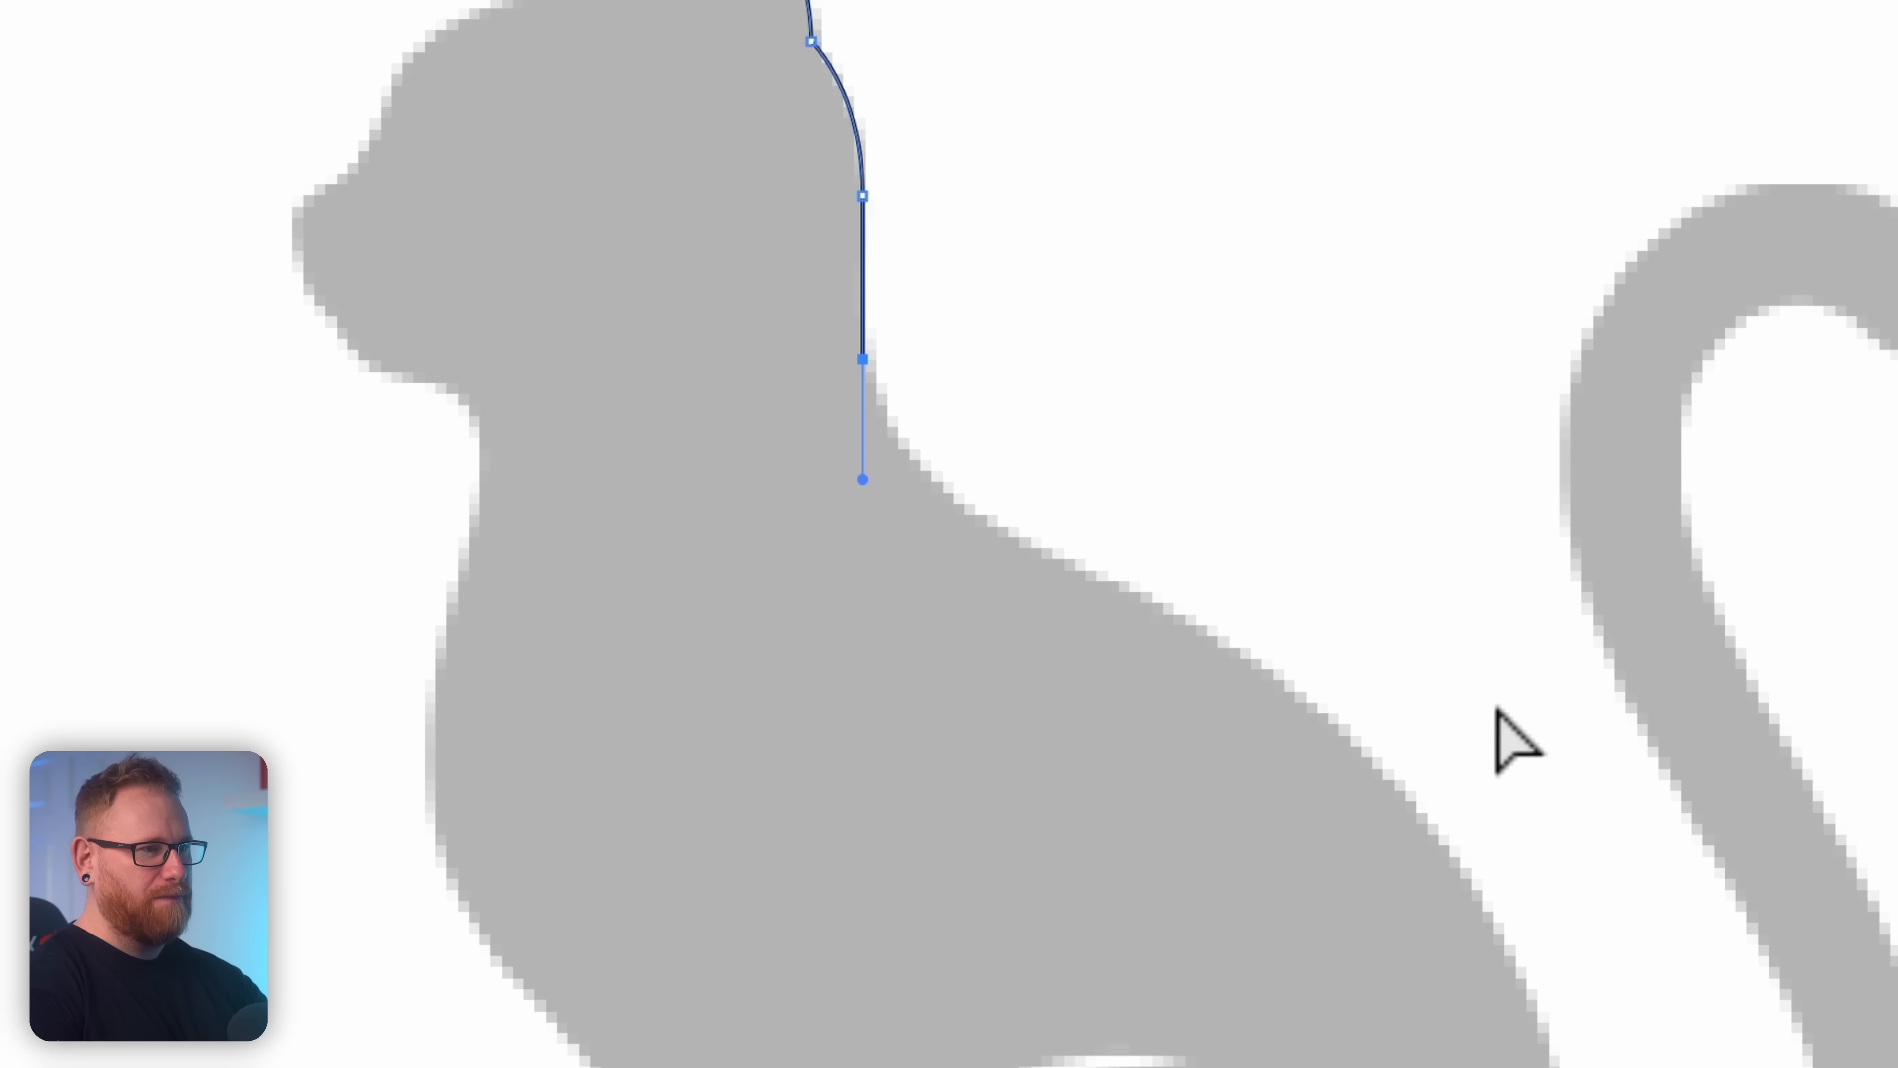
drag(1030, 751, 1030, 821)
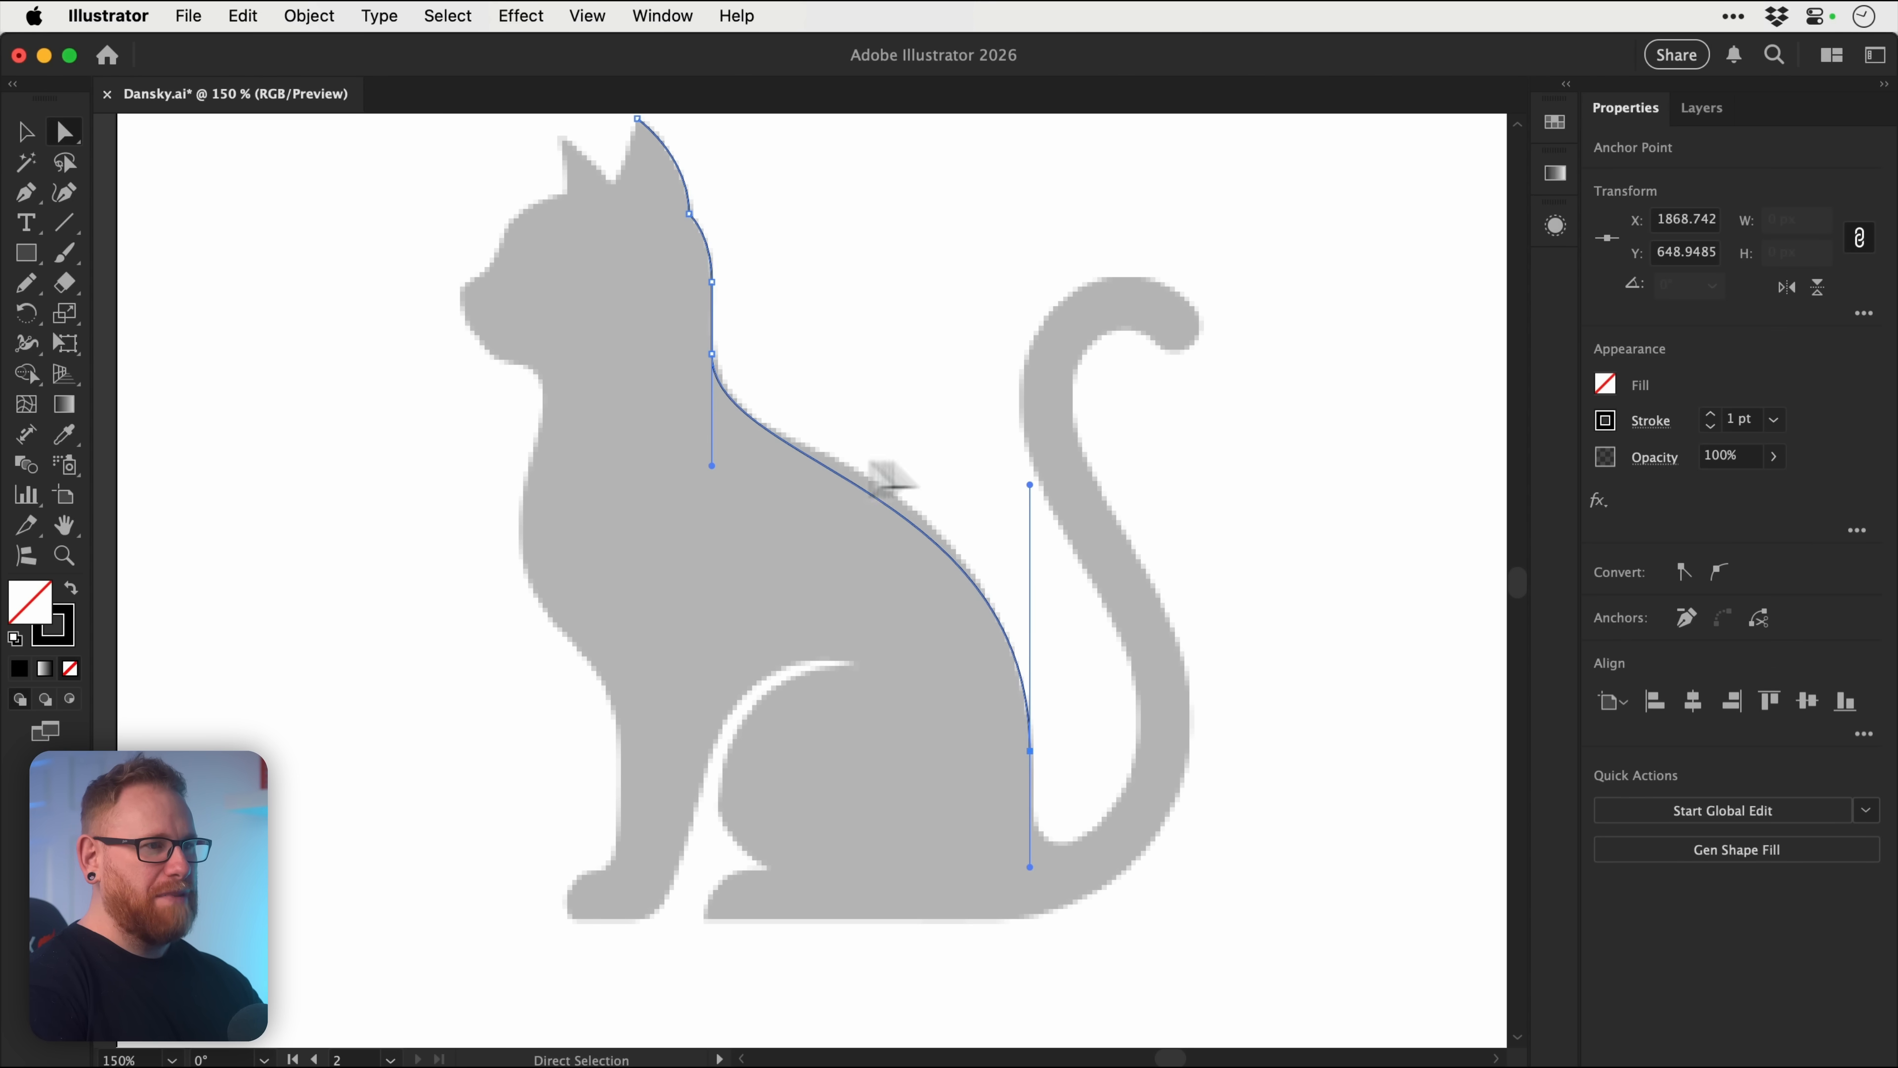
Step: Adjust the upper handle of the rump anchor so the curve follows the cat's back more closely
drag(1027, 451, 1027, 442)
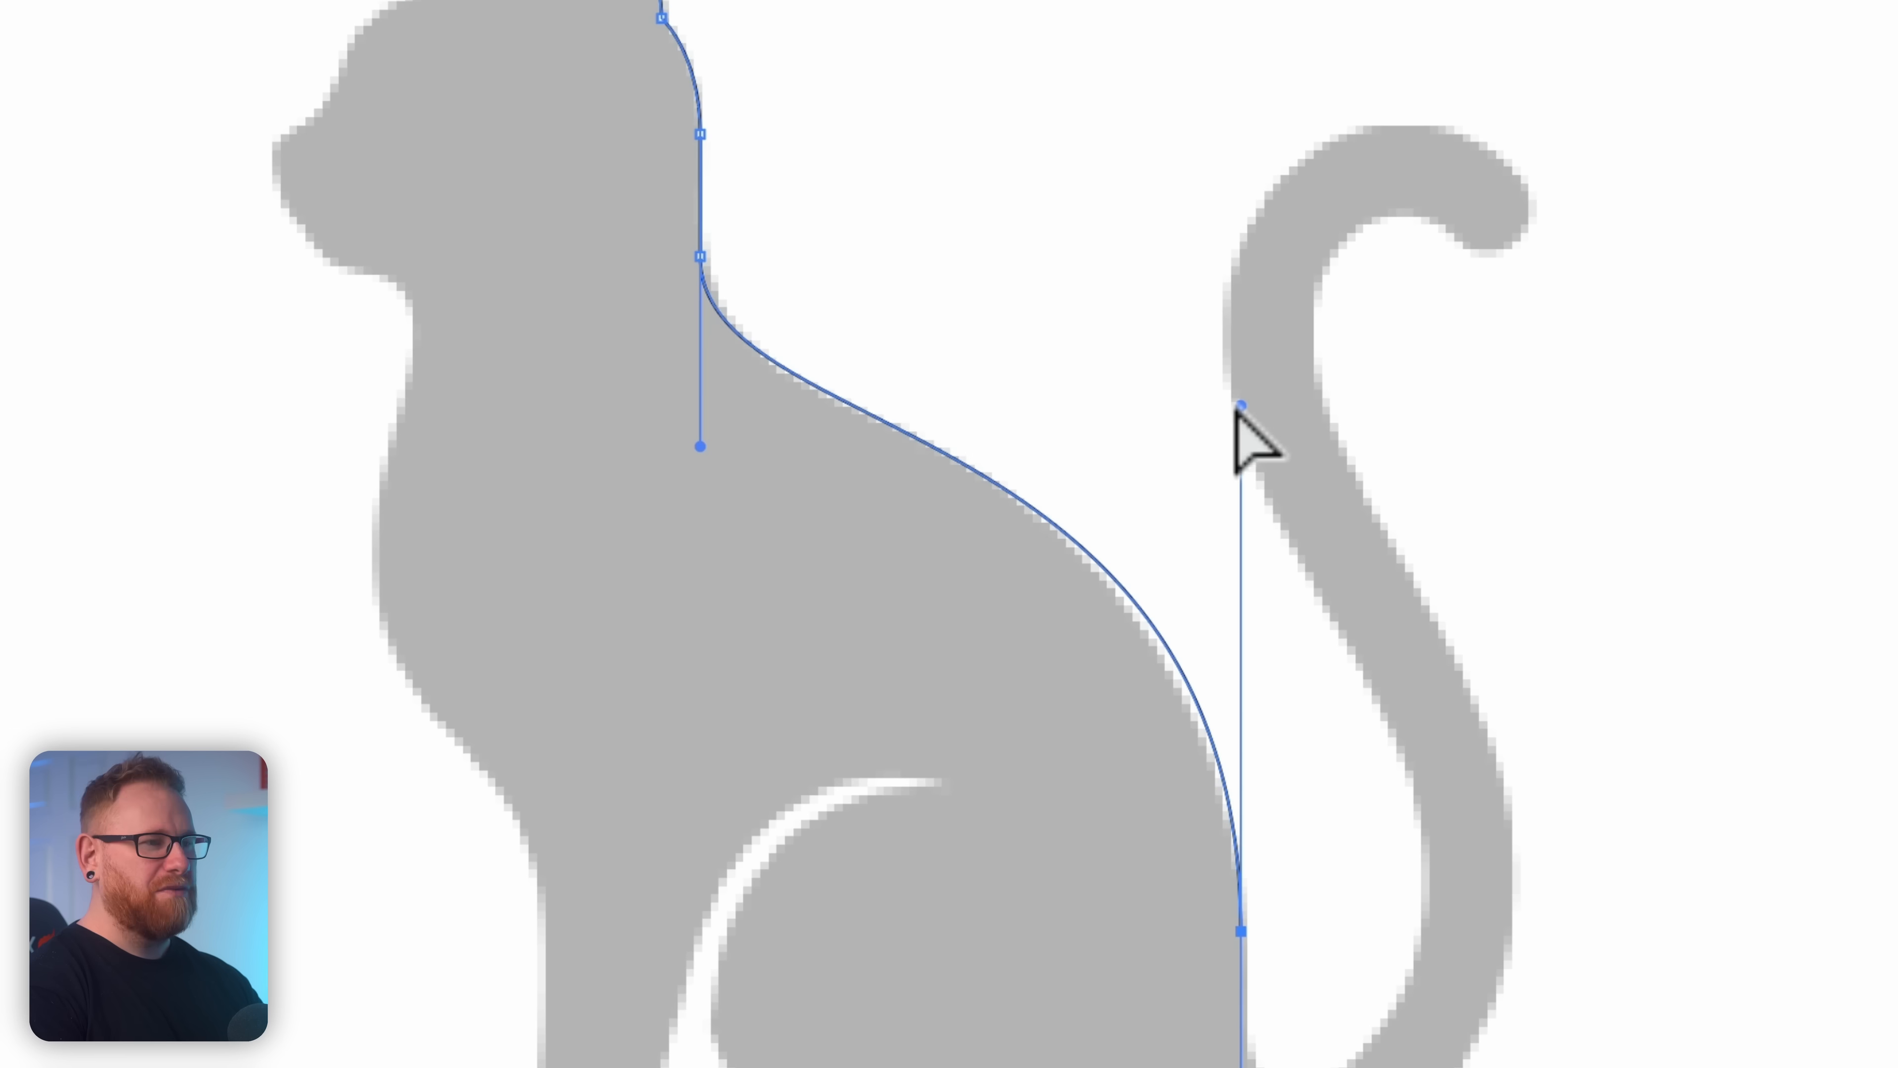
key(v)
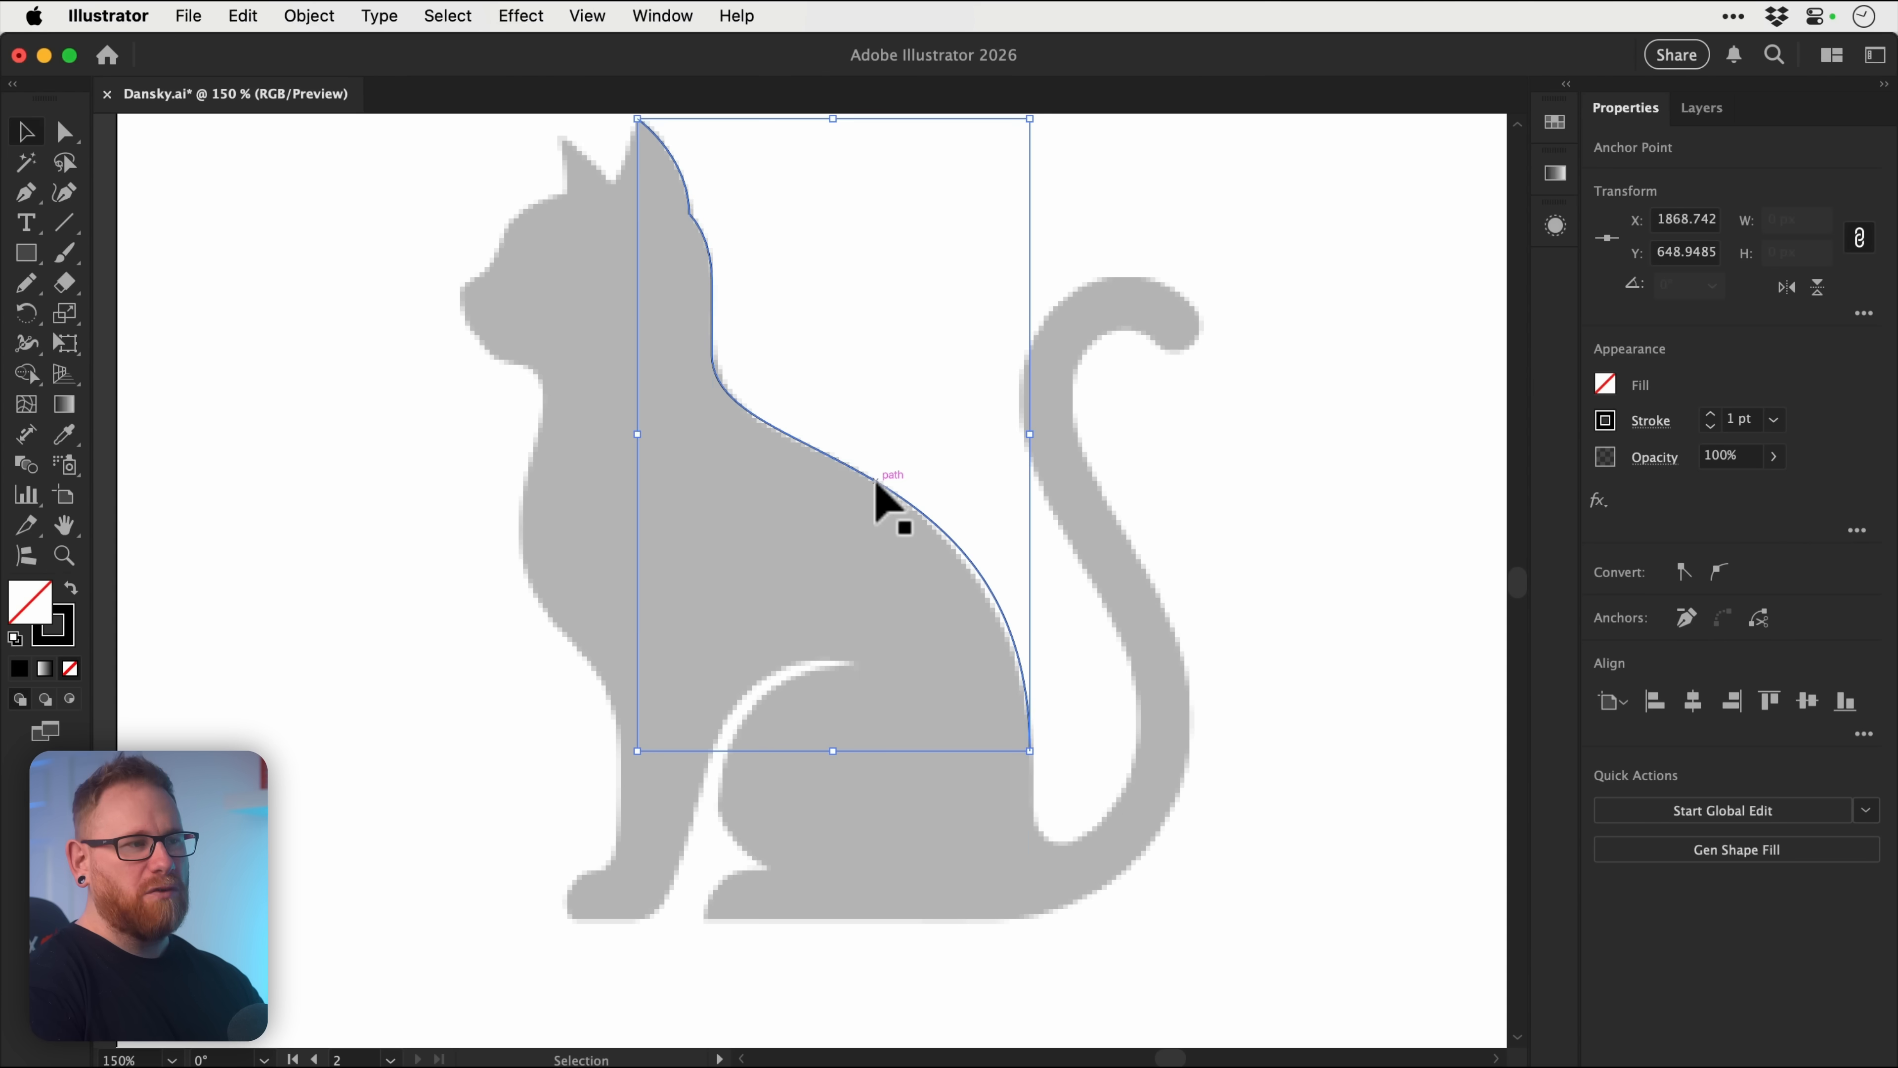
drag(882, 392, 1185, 542)
Step: Draw a test S-curve in the empty area above the back, try it with a middle anchor, and delete it
key(p)
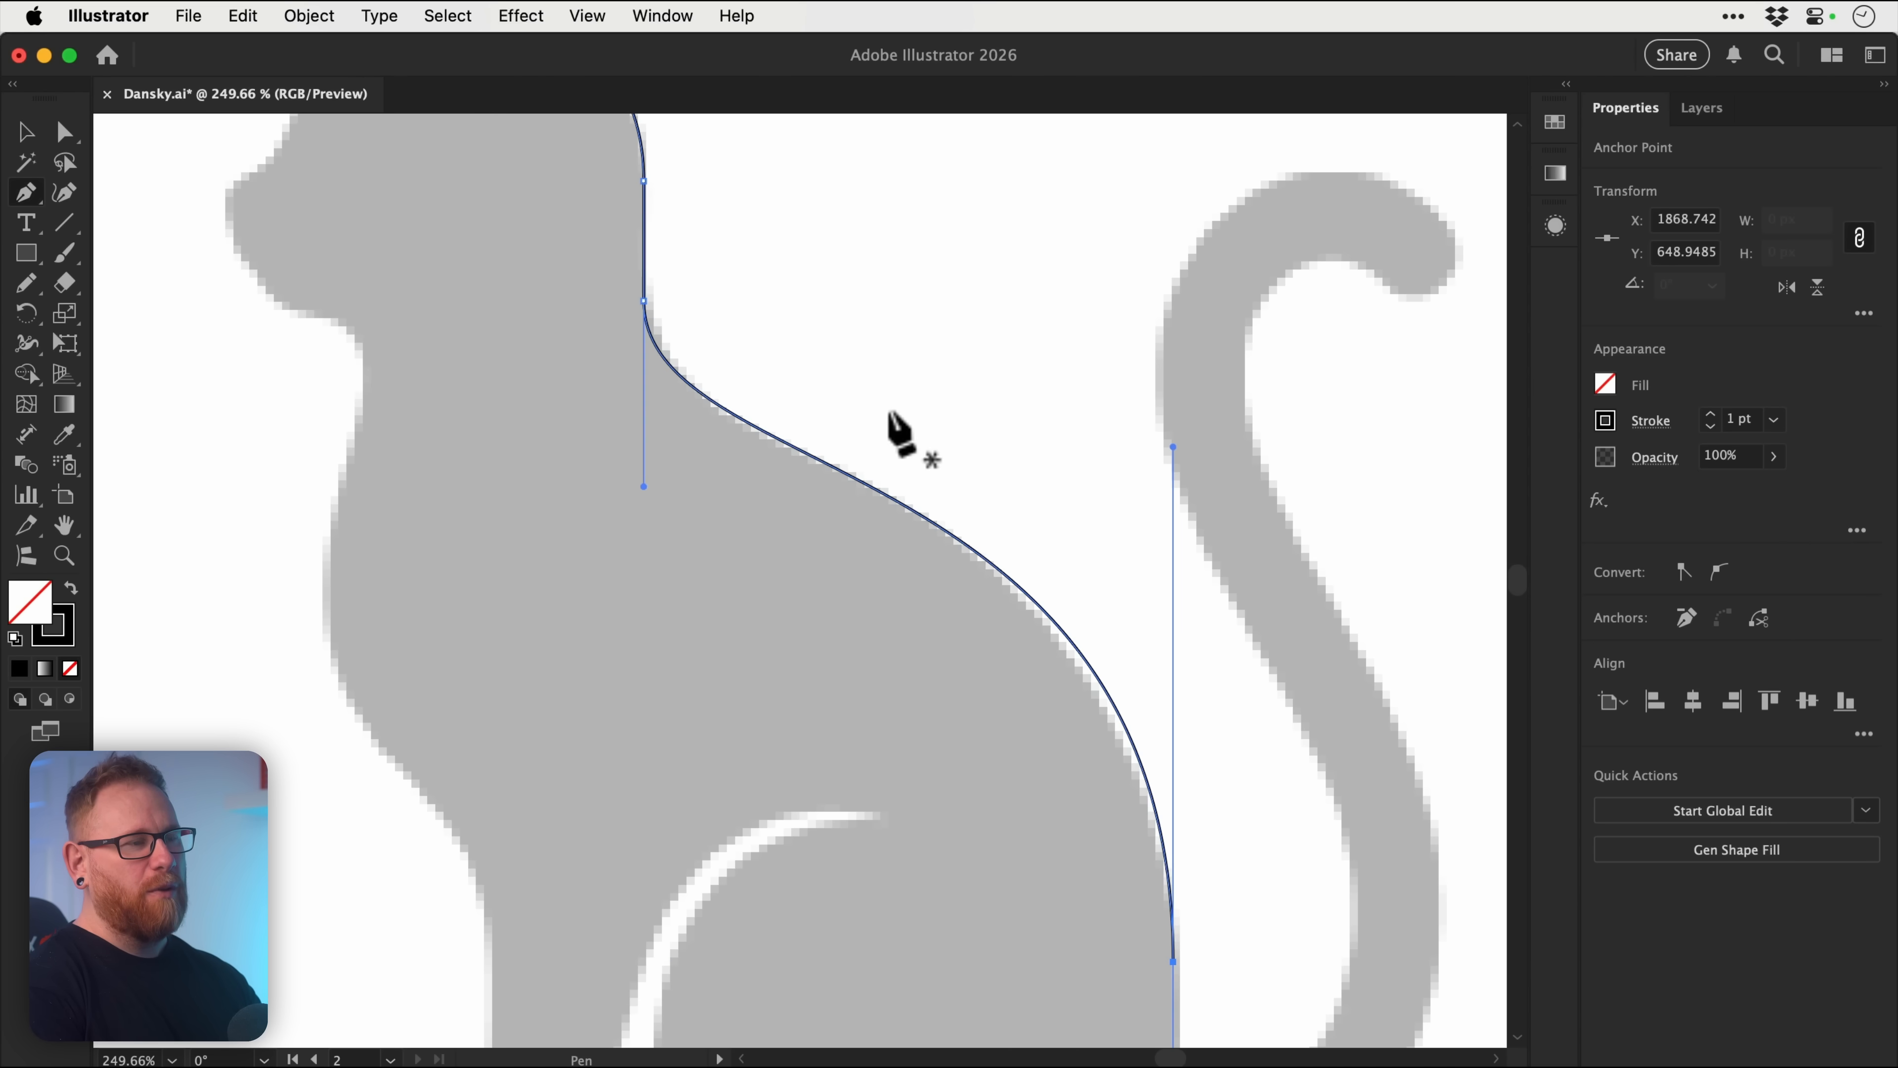
click(831, 234)
click(1056, 482)
key(v)
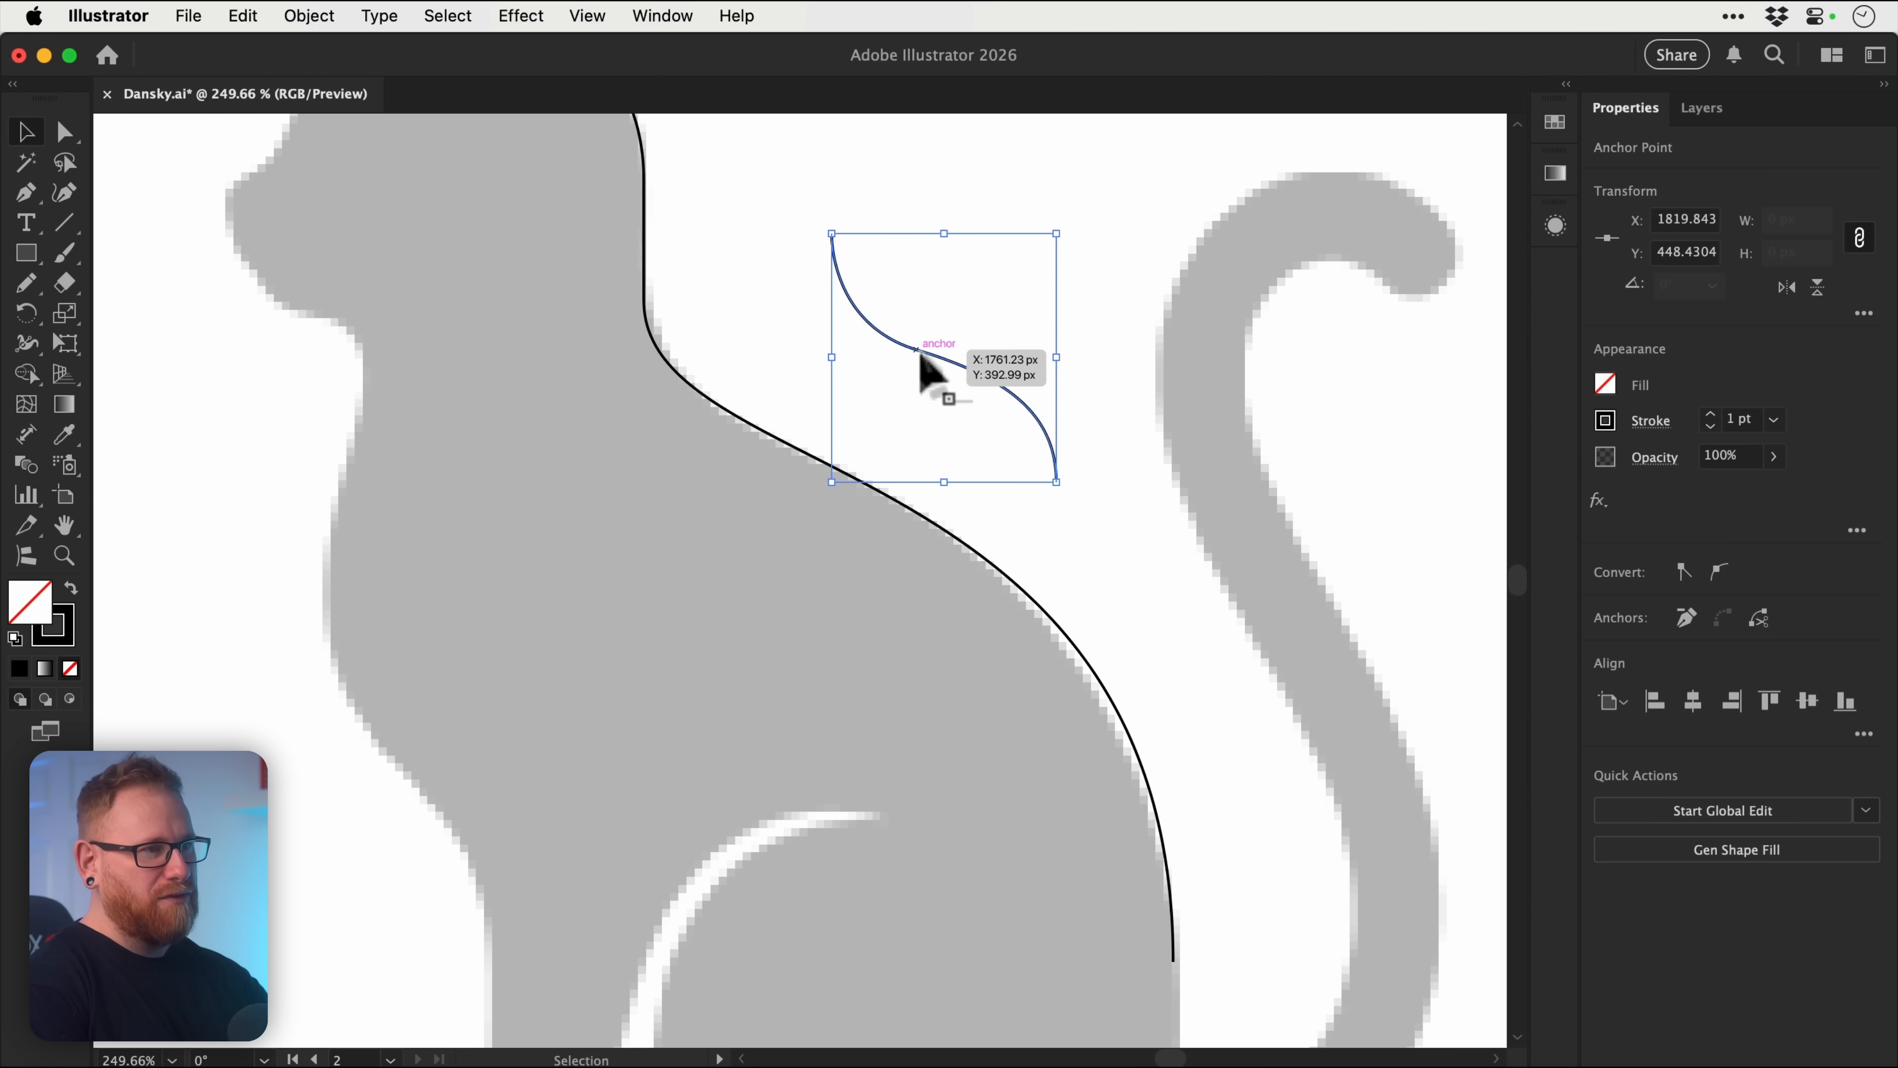
key(p)
click(916, 351)
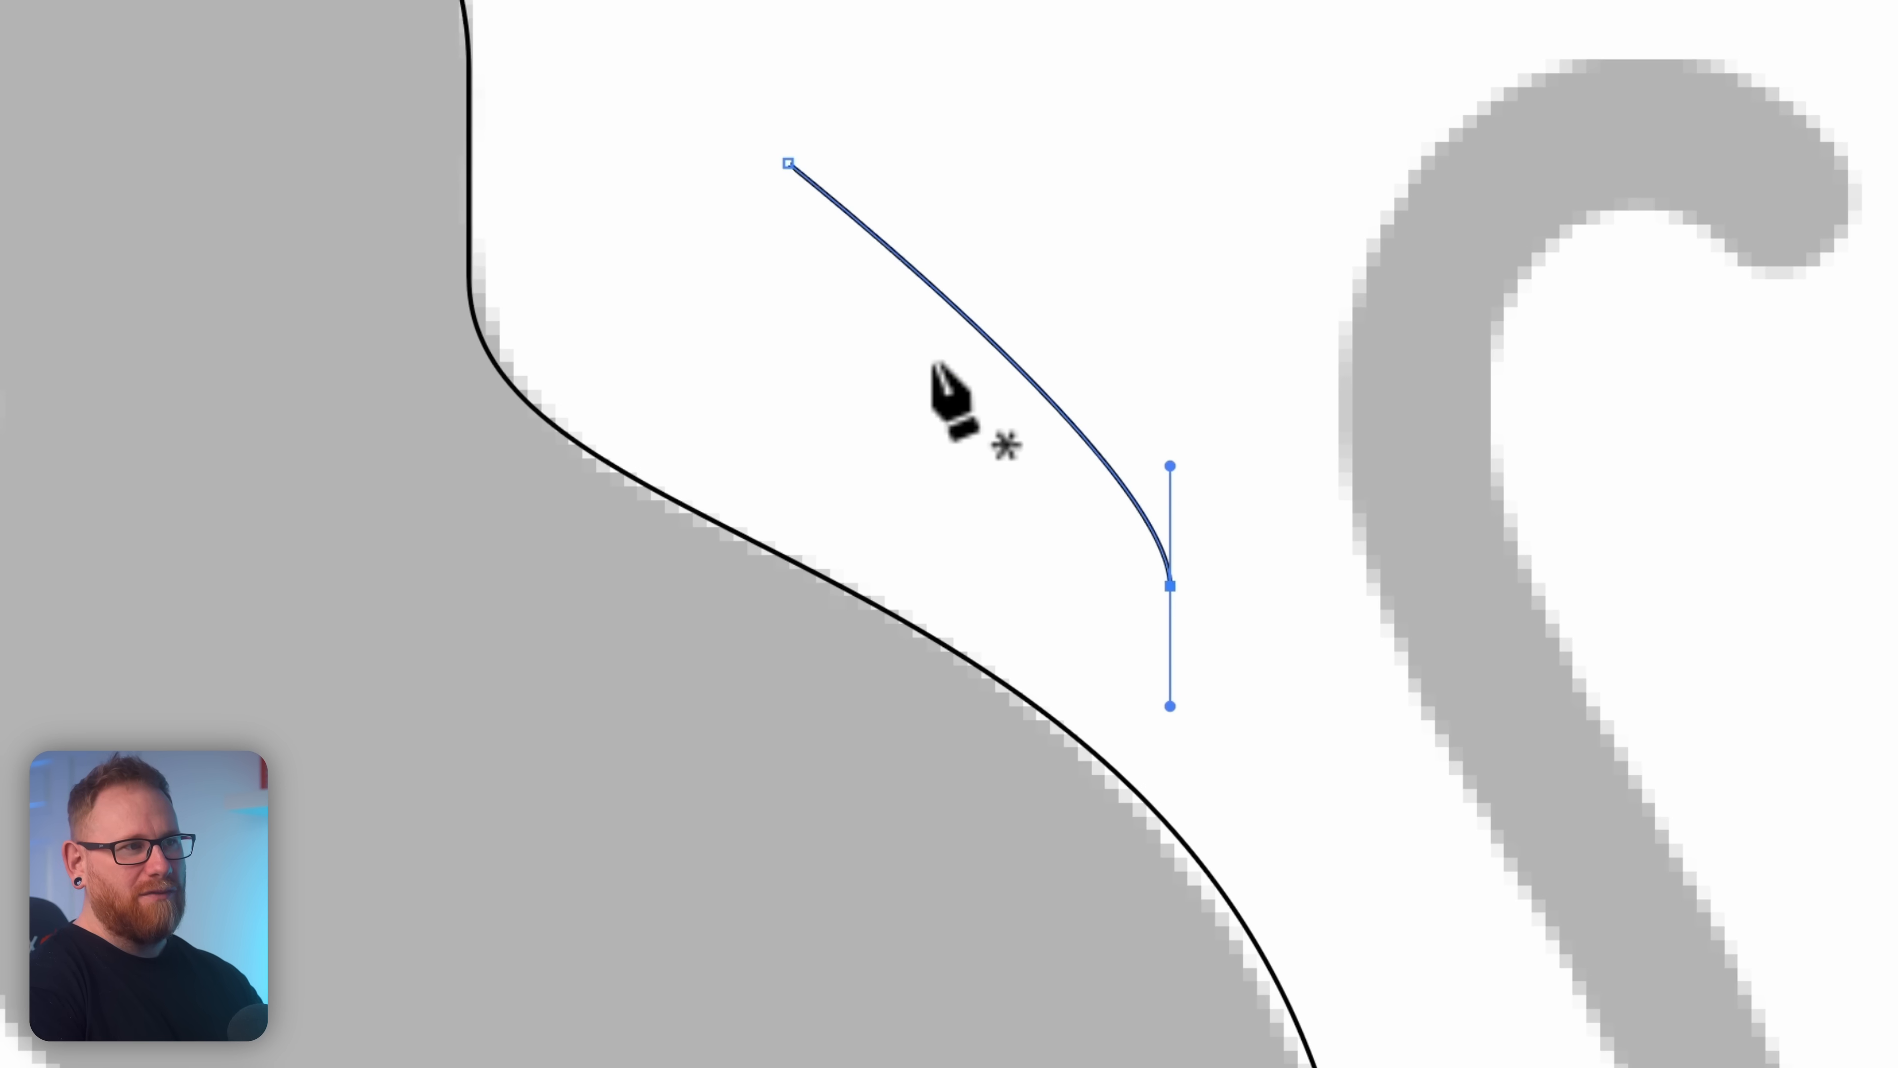
click(790, 166)
drag(1170, 465, 920, 391)
key(v)
click(927, 378)
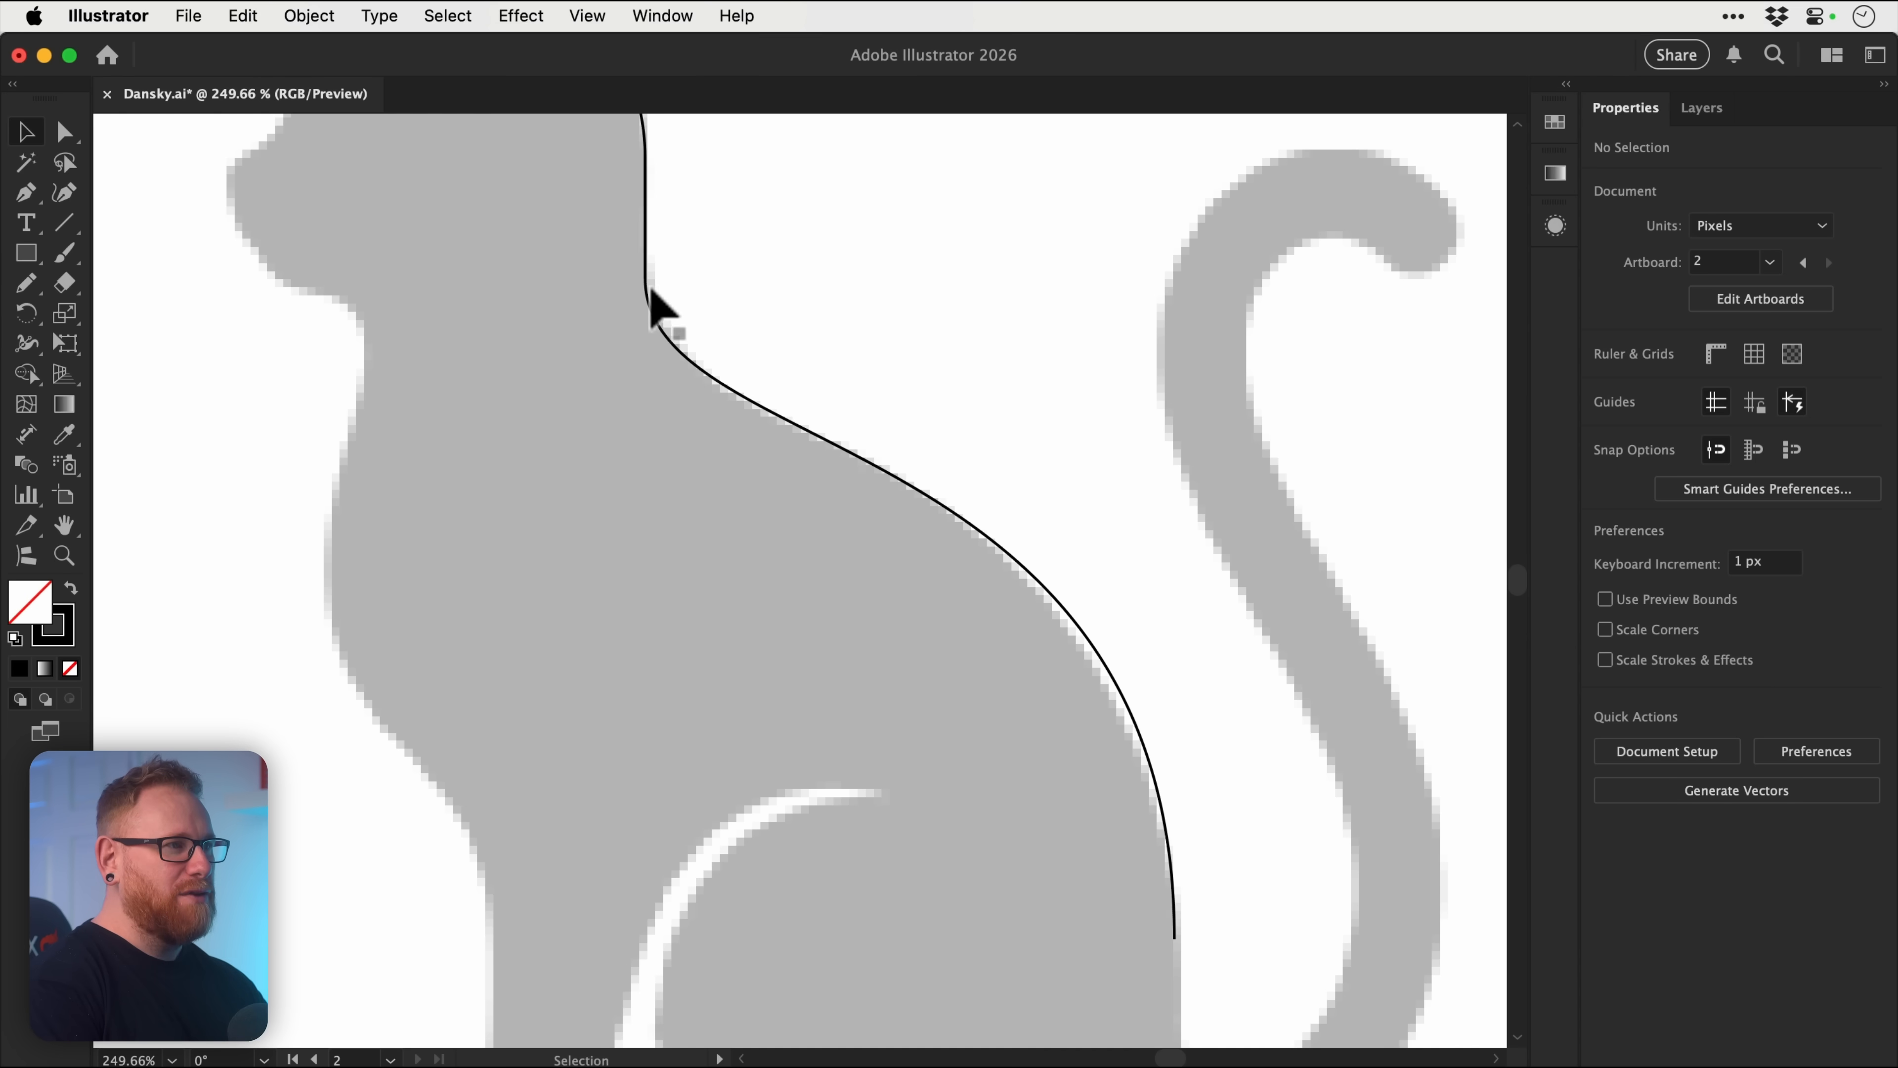
Step: Continue the path straight down from the rump anchor, around the bottom of the tail gap, and up to the tail's body-facing edge
key(a)
click(644, 277)
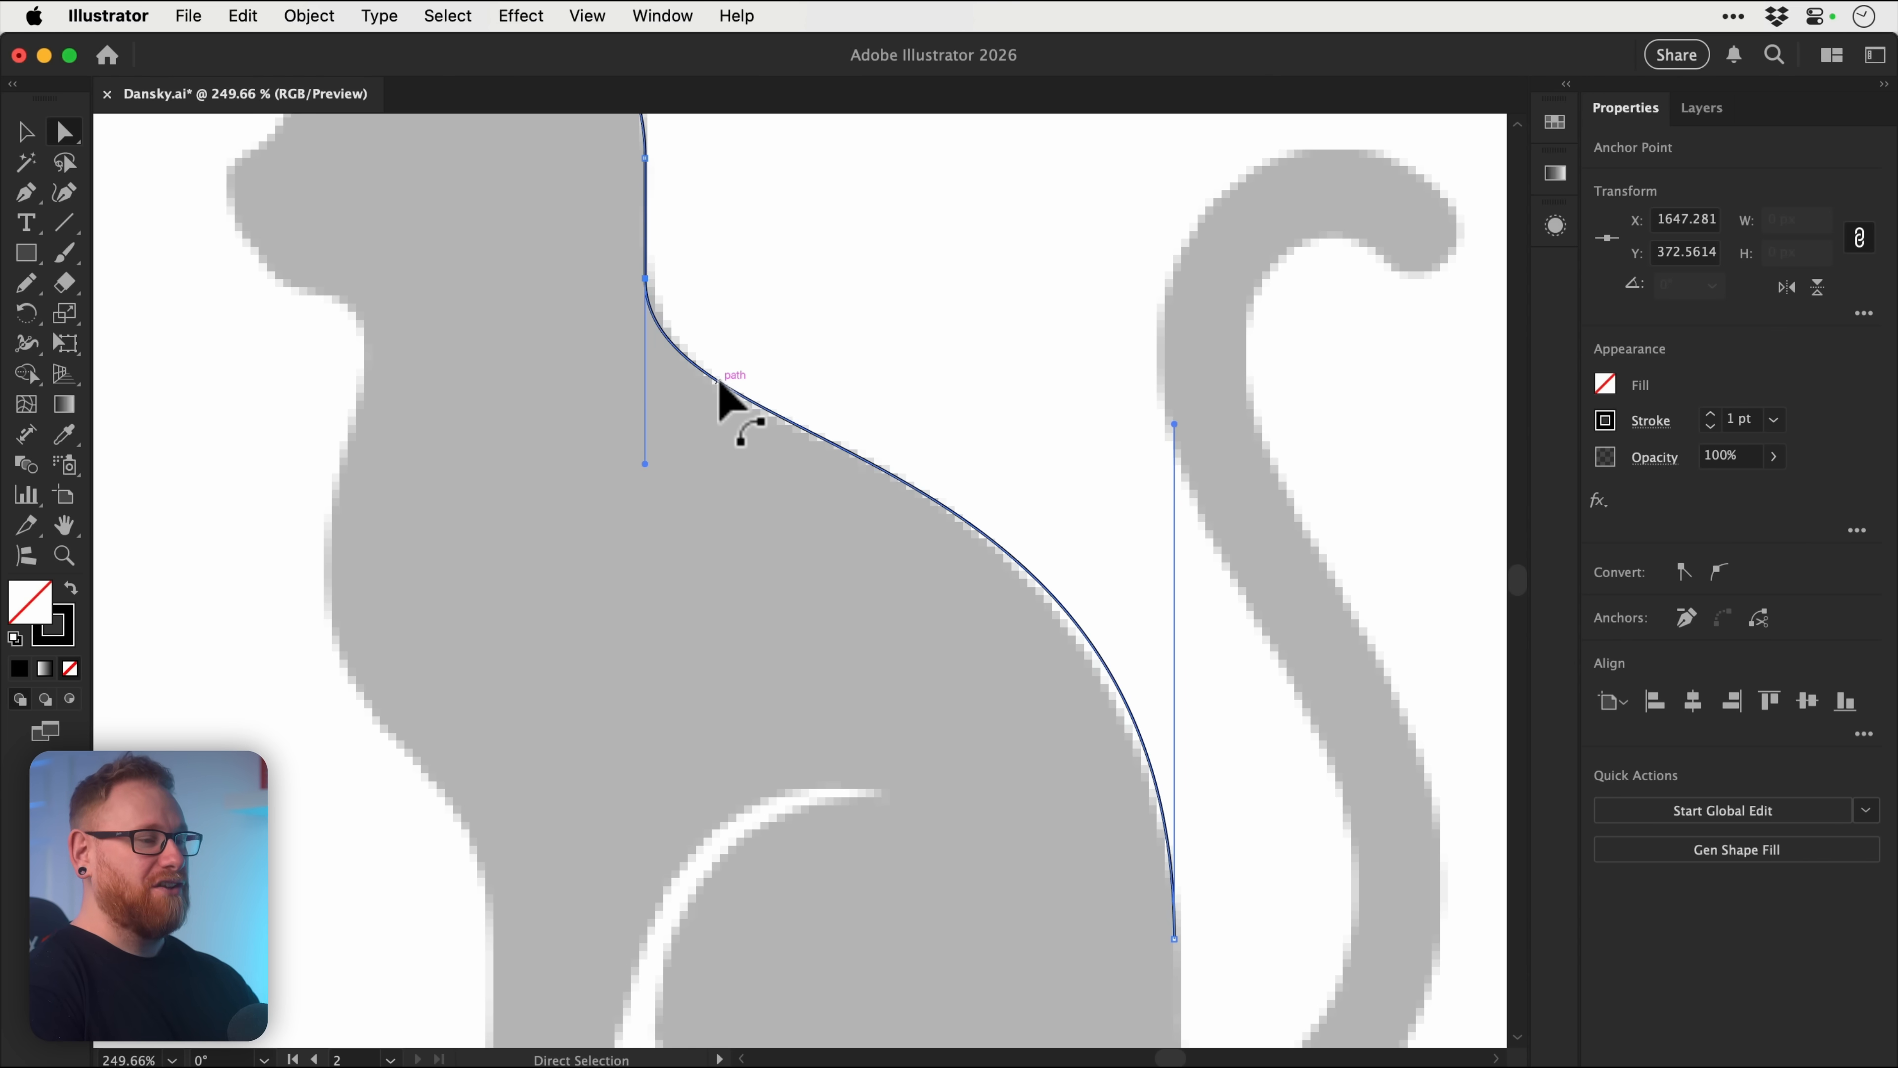
drag(1038, 797, 927, 456)
drag(1055, 596, 854, 677)
key(p)
click(862, 665)
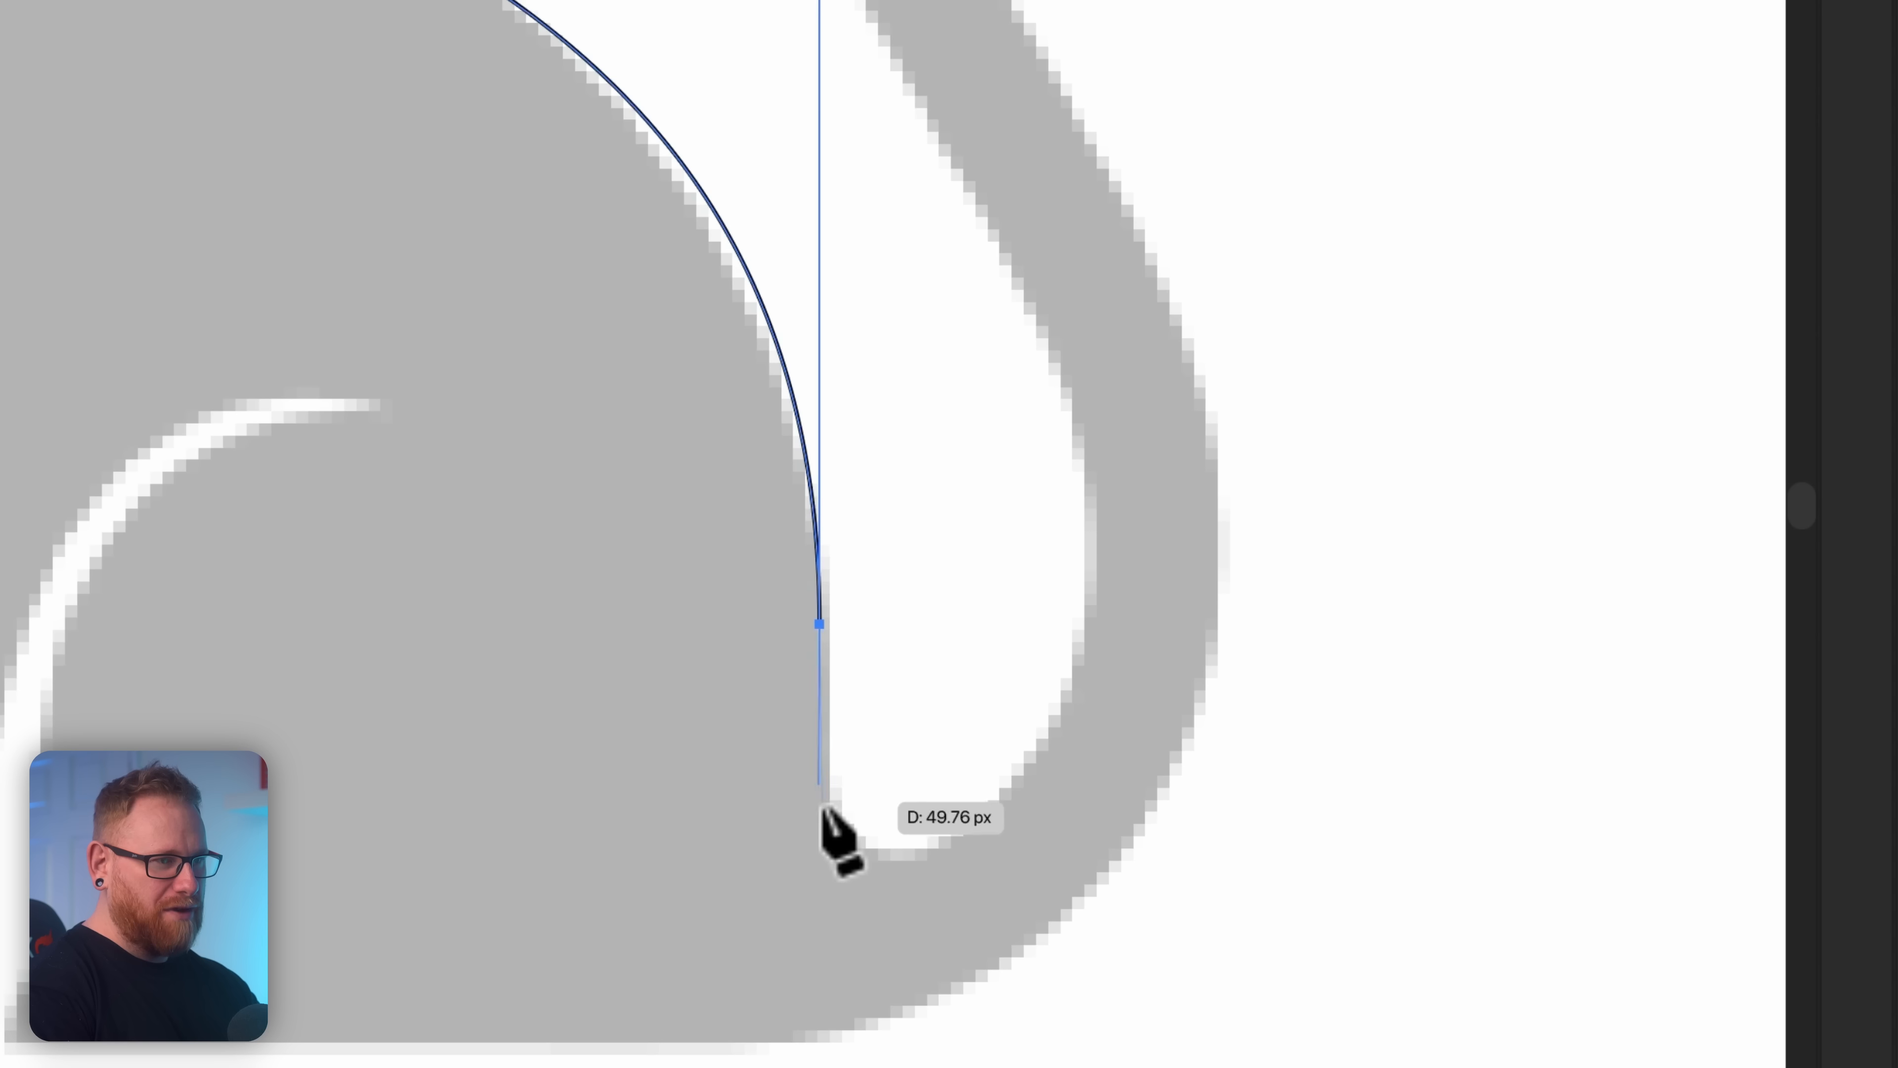
drag(819, 795, 904, 861)
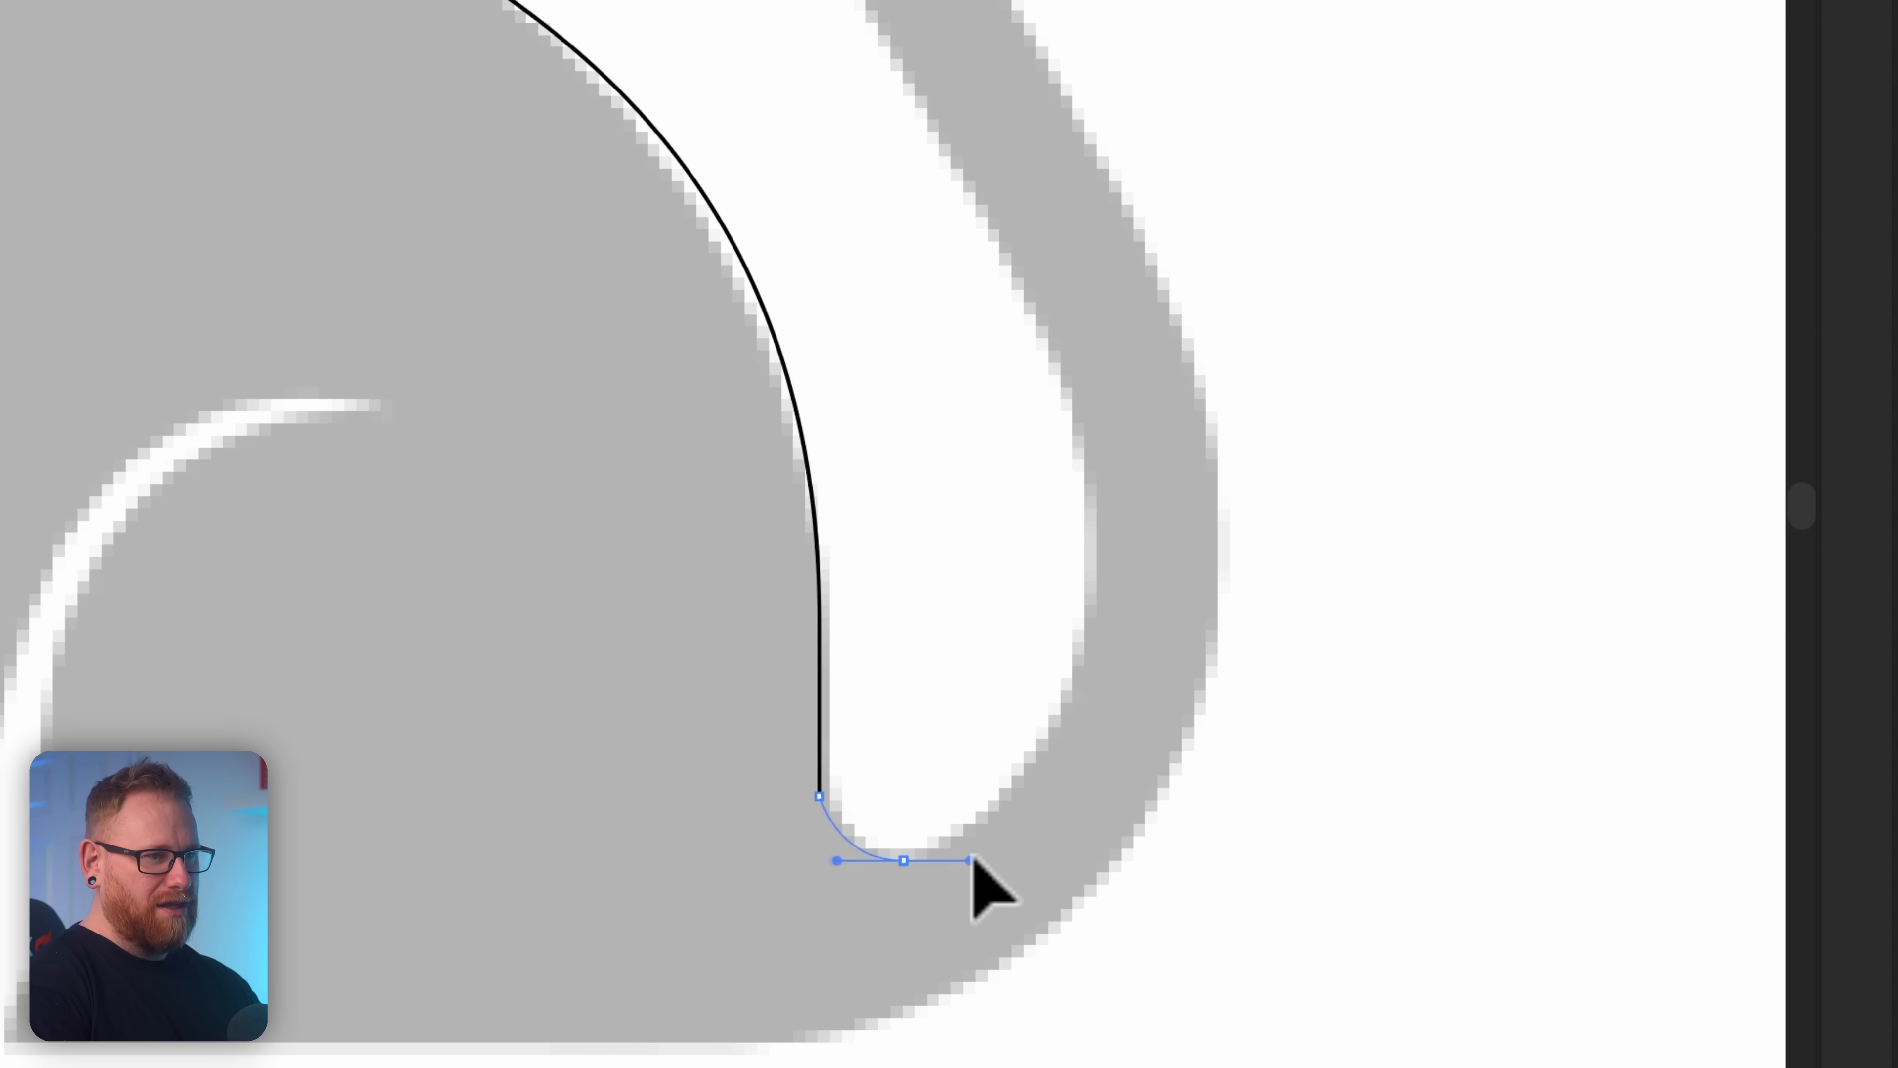
drag(1089, 539, 1089, 336)
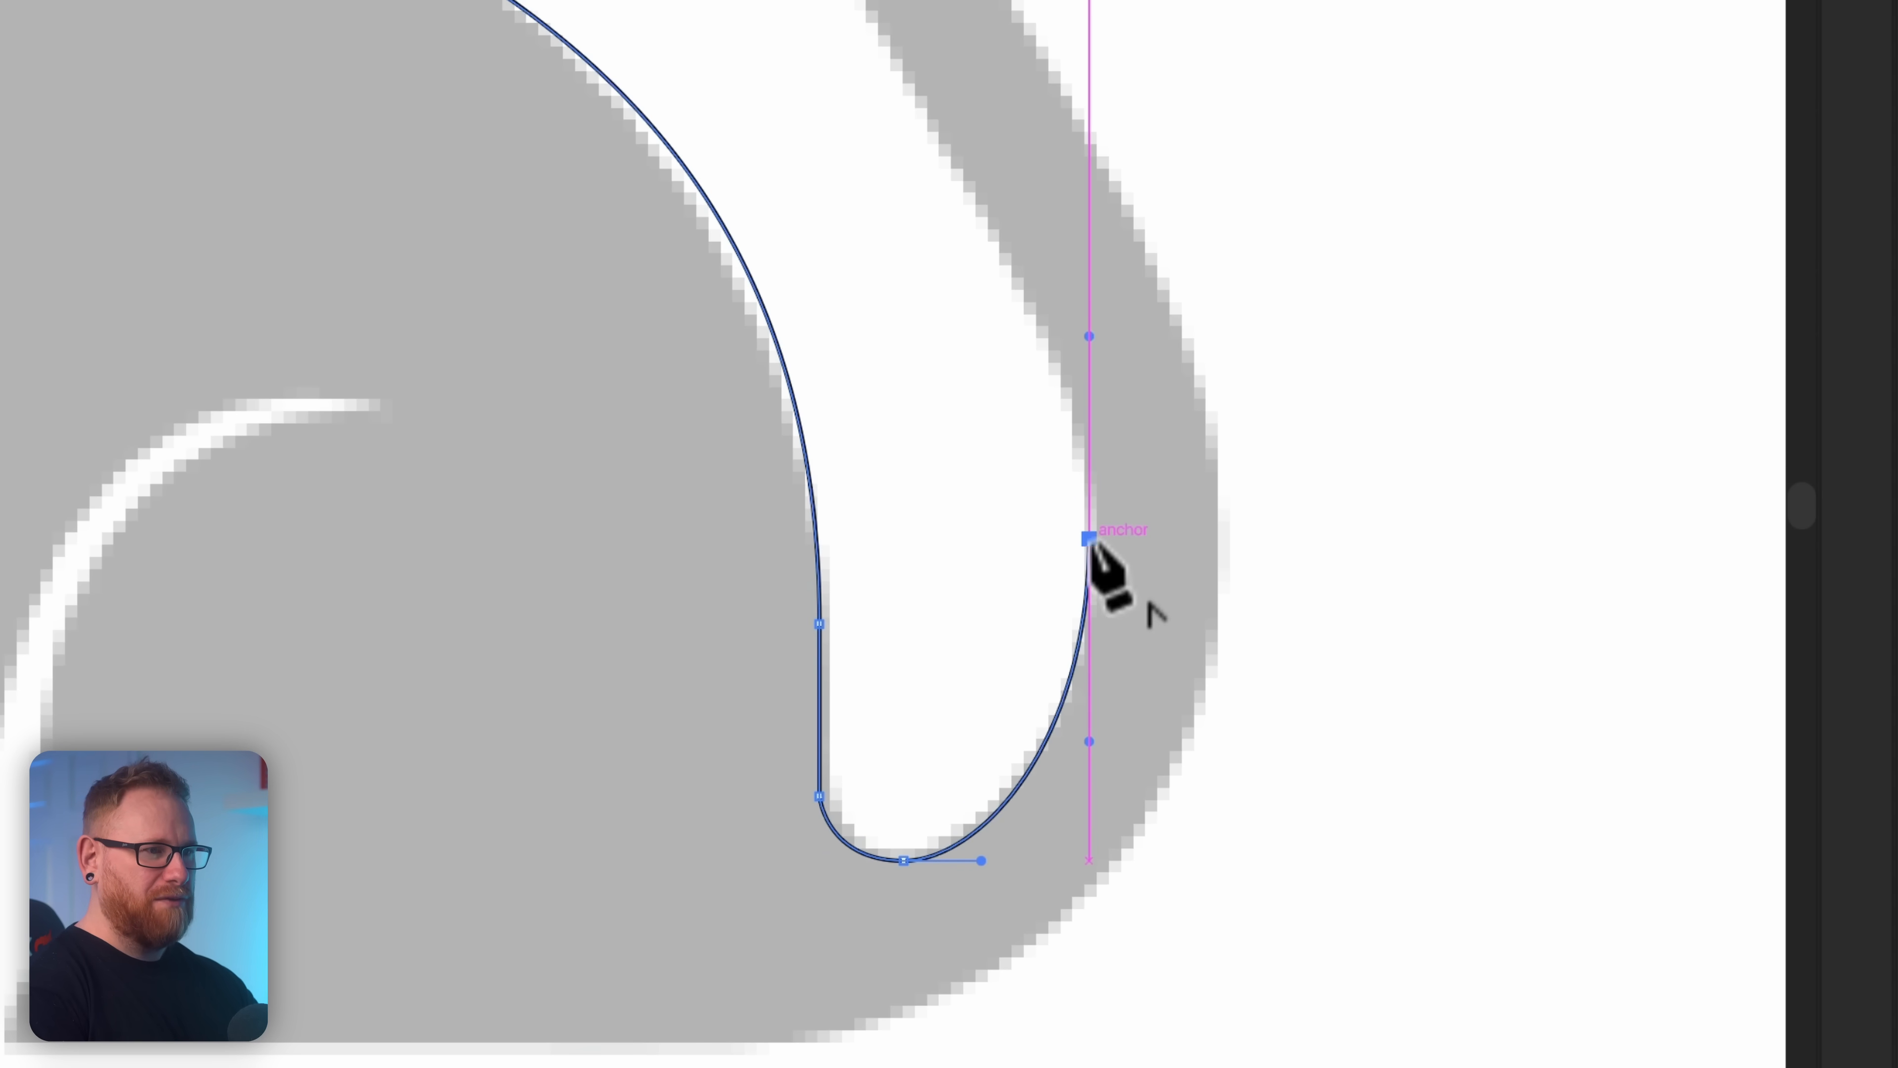
Step: Undo the trial anchor midway up the tail and curve the path to the leftmost edge of the tail's hook with vertical handles
drag(1094, 535, 1107, 922)
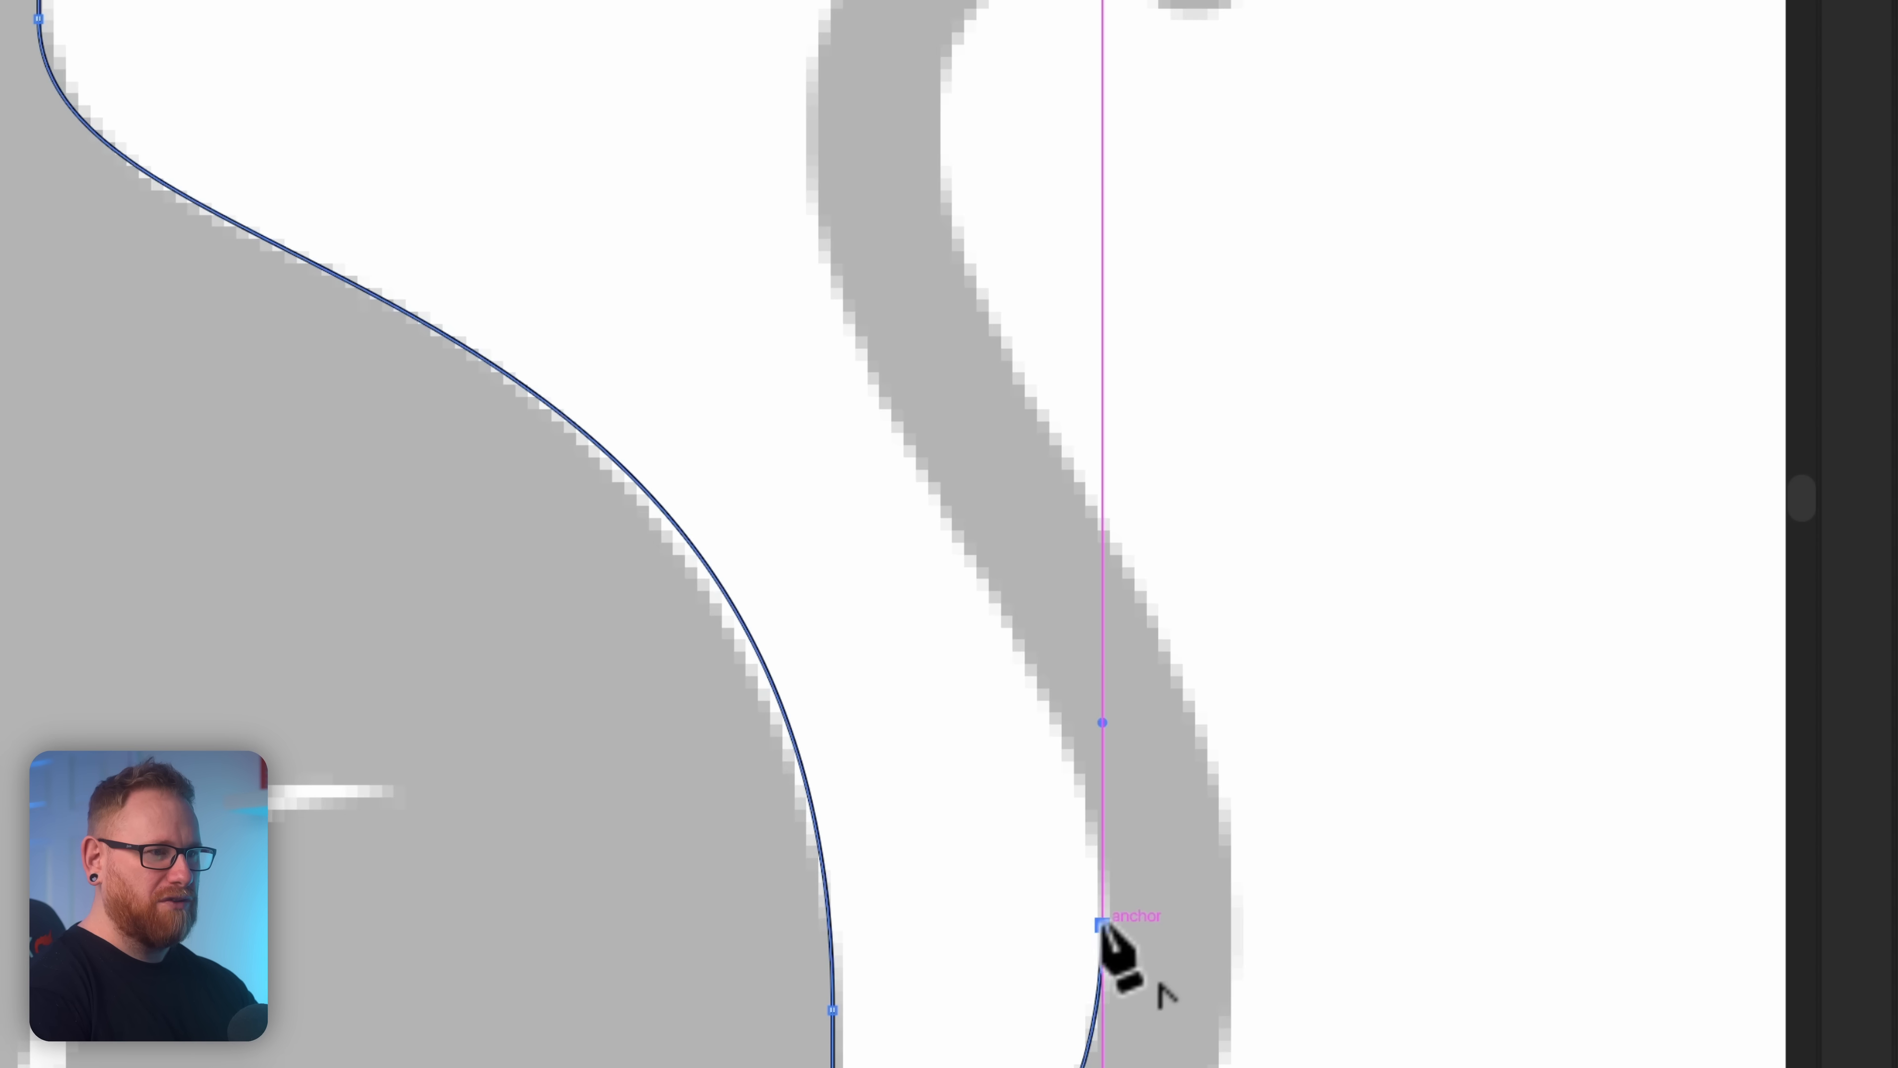
drag(942, 511, 834, 327)
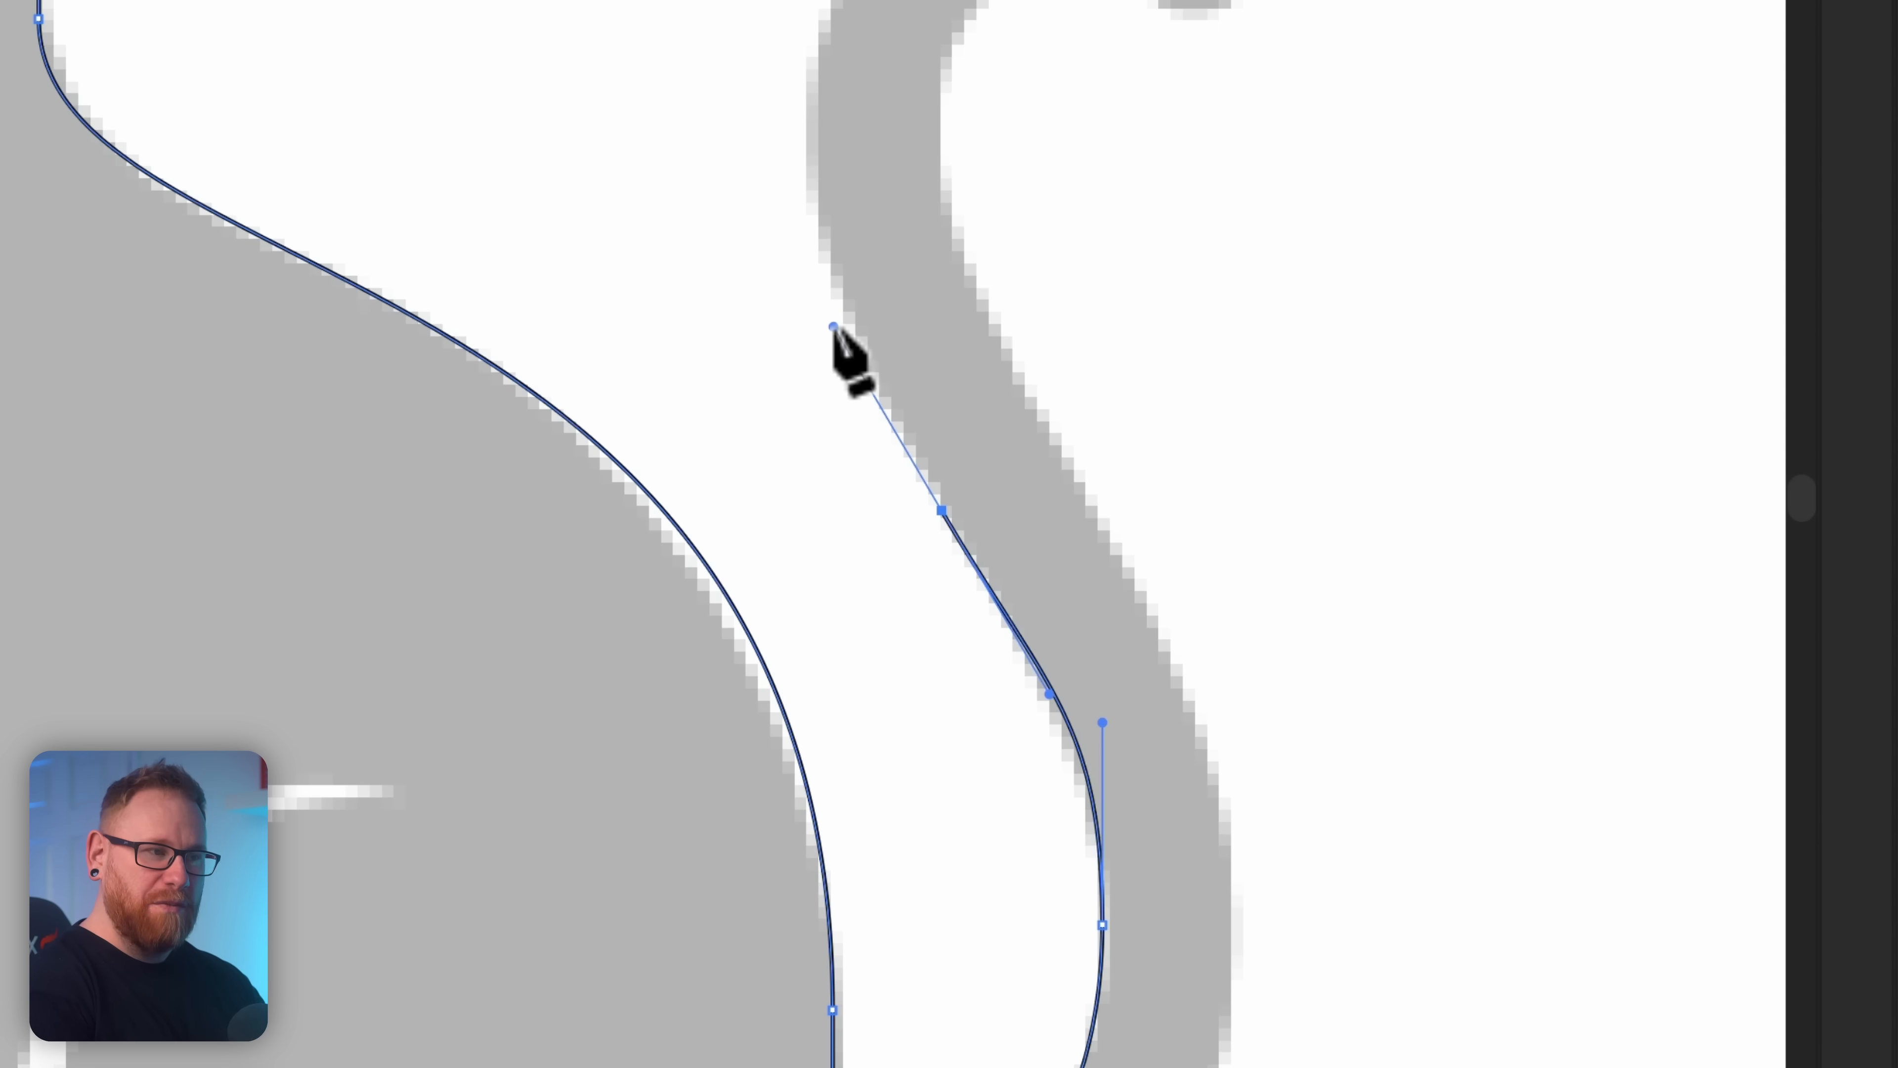
key(super+z)
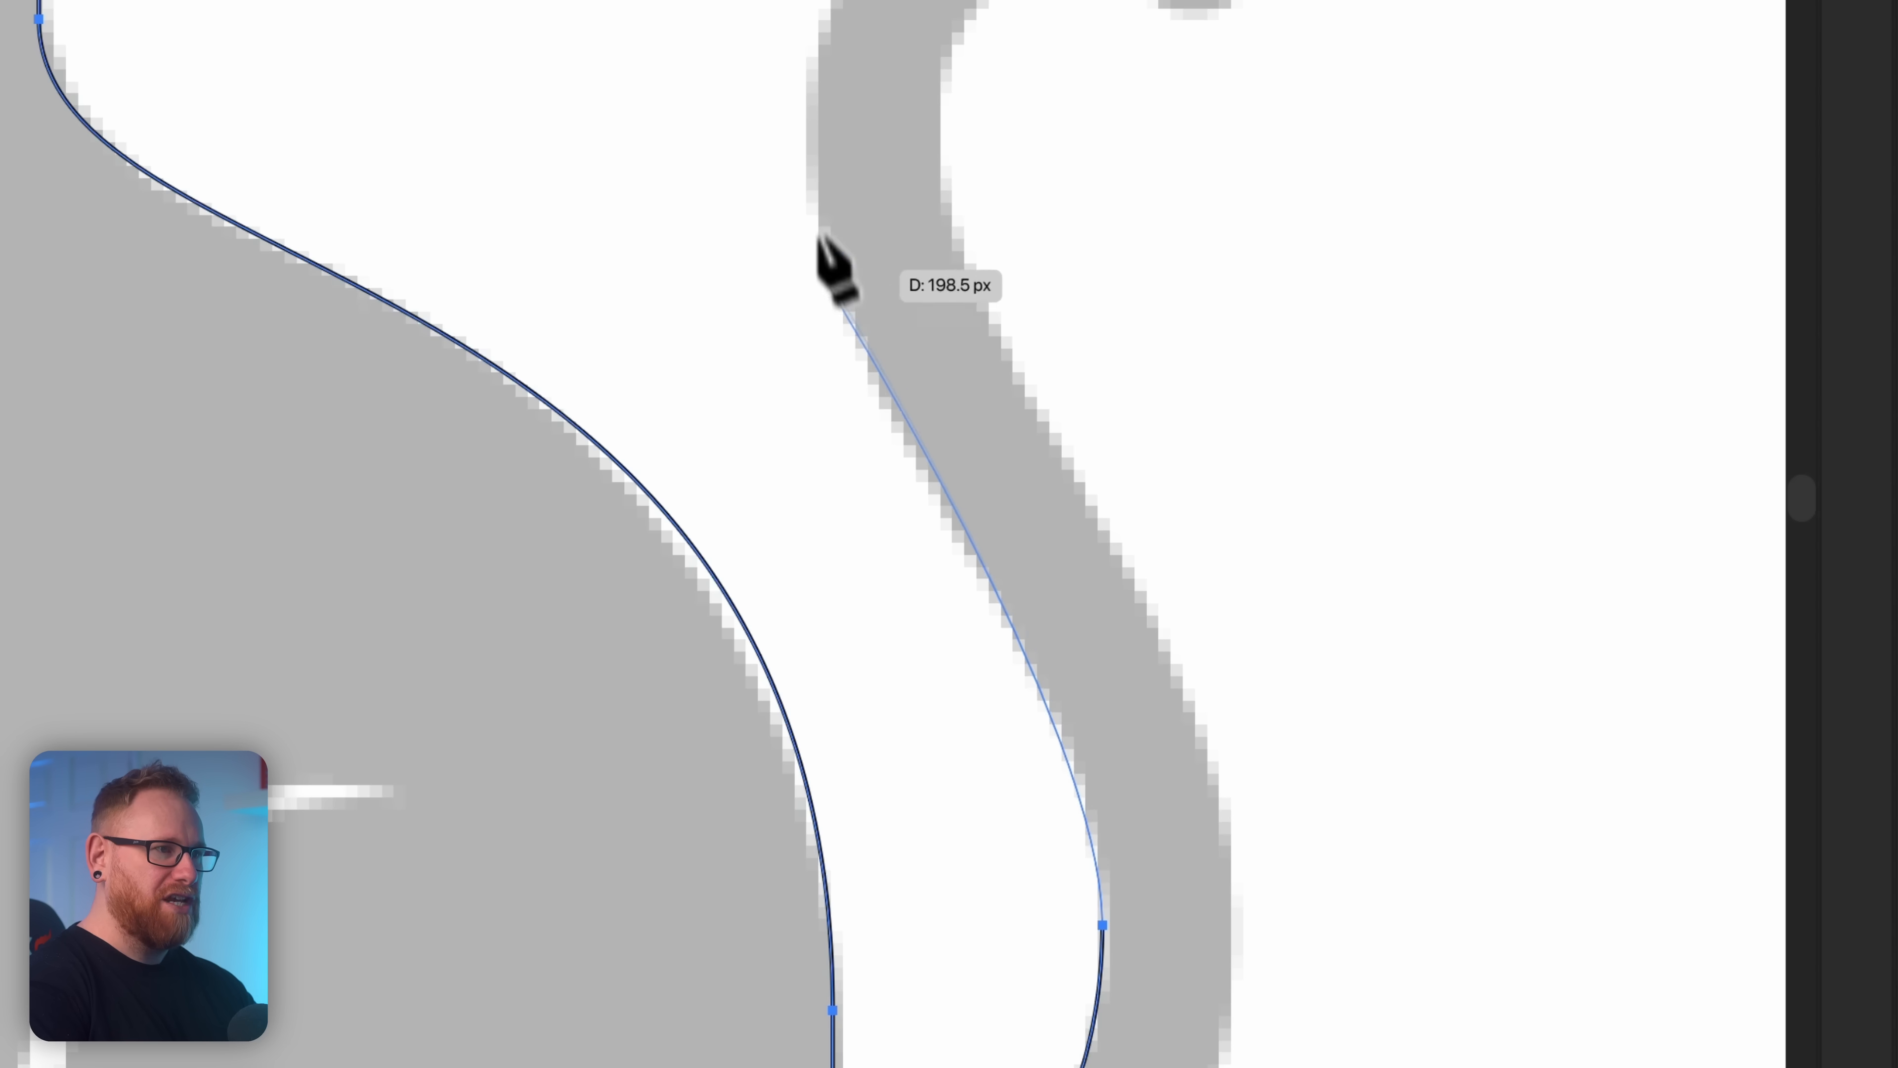
drag(810, 144, 811, 2)
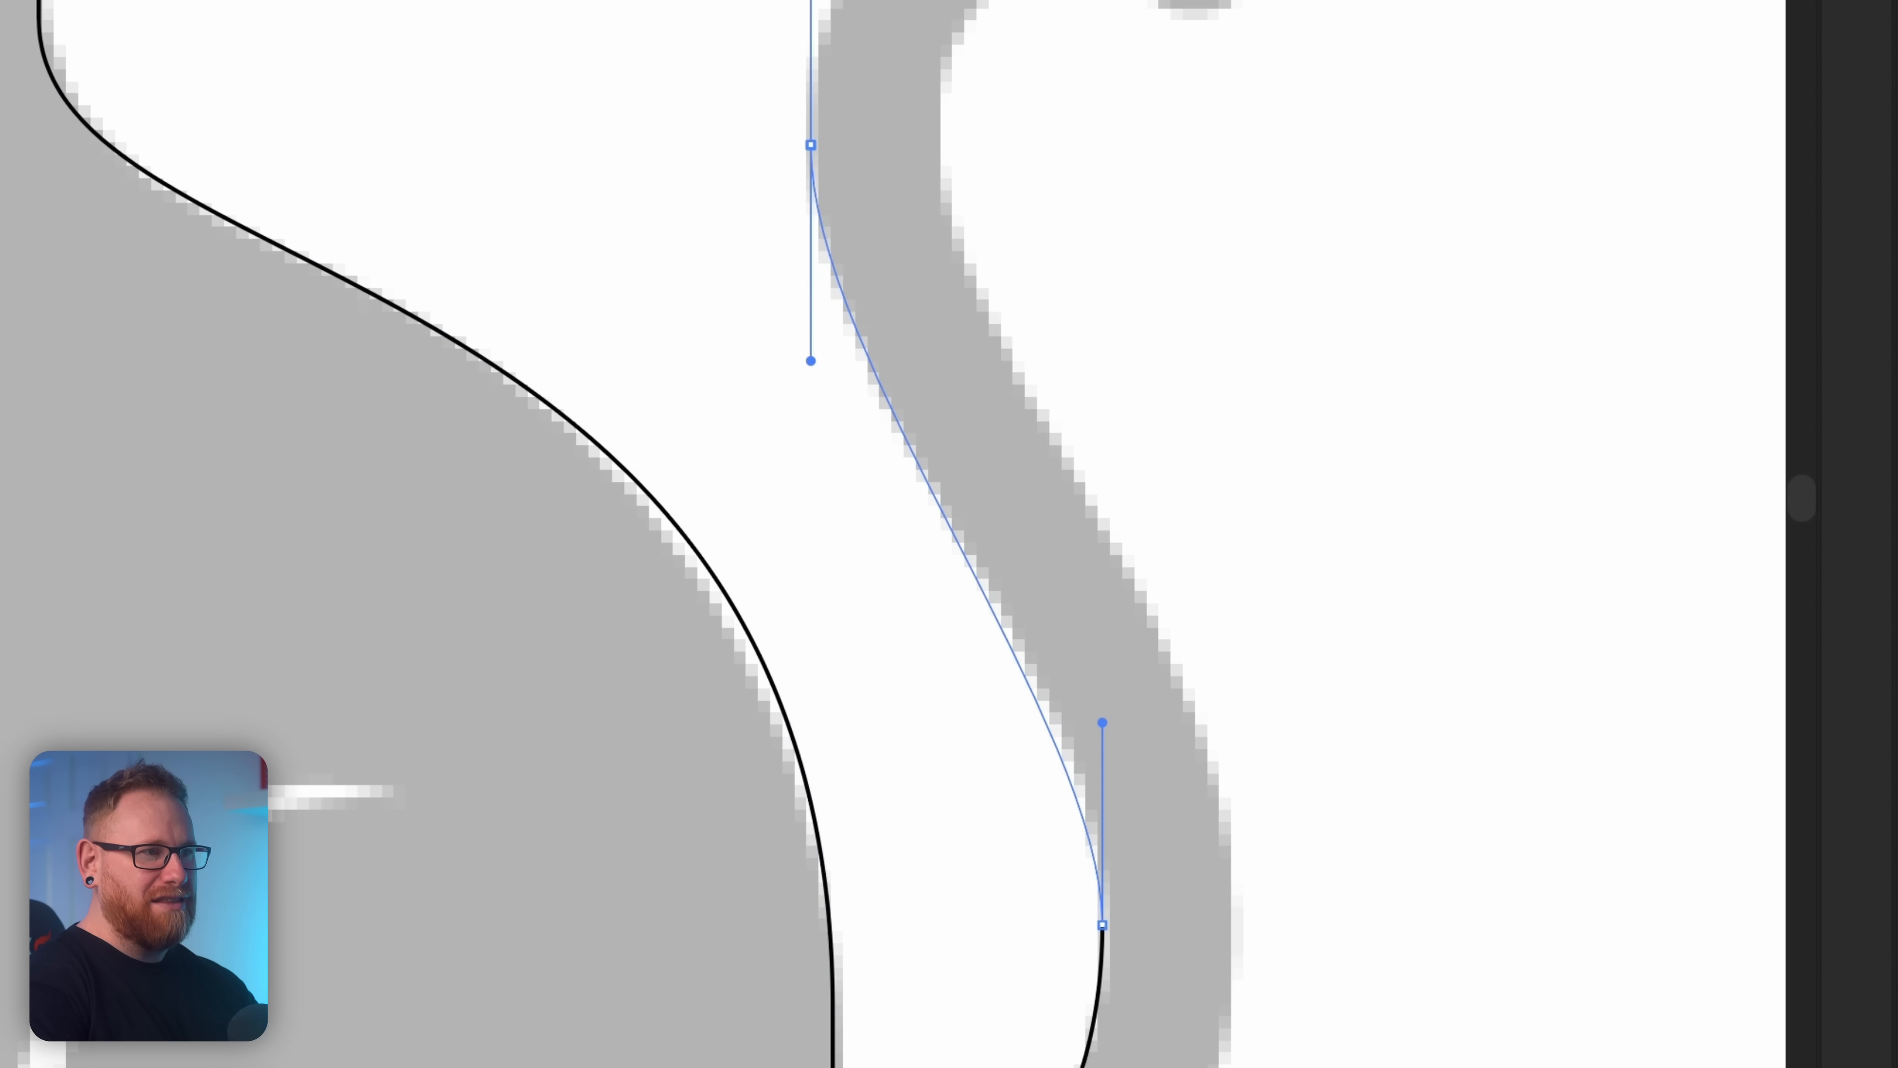
Step: Trace over the top of the tail and around its rounded tip with smooth anchors at the top, right and bottom extremities
scroll(826, 8, up, 5)
scroll(826, 9, right, 3)
drag(930, 86, 1049, 87)
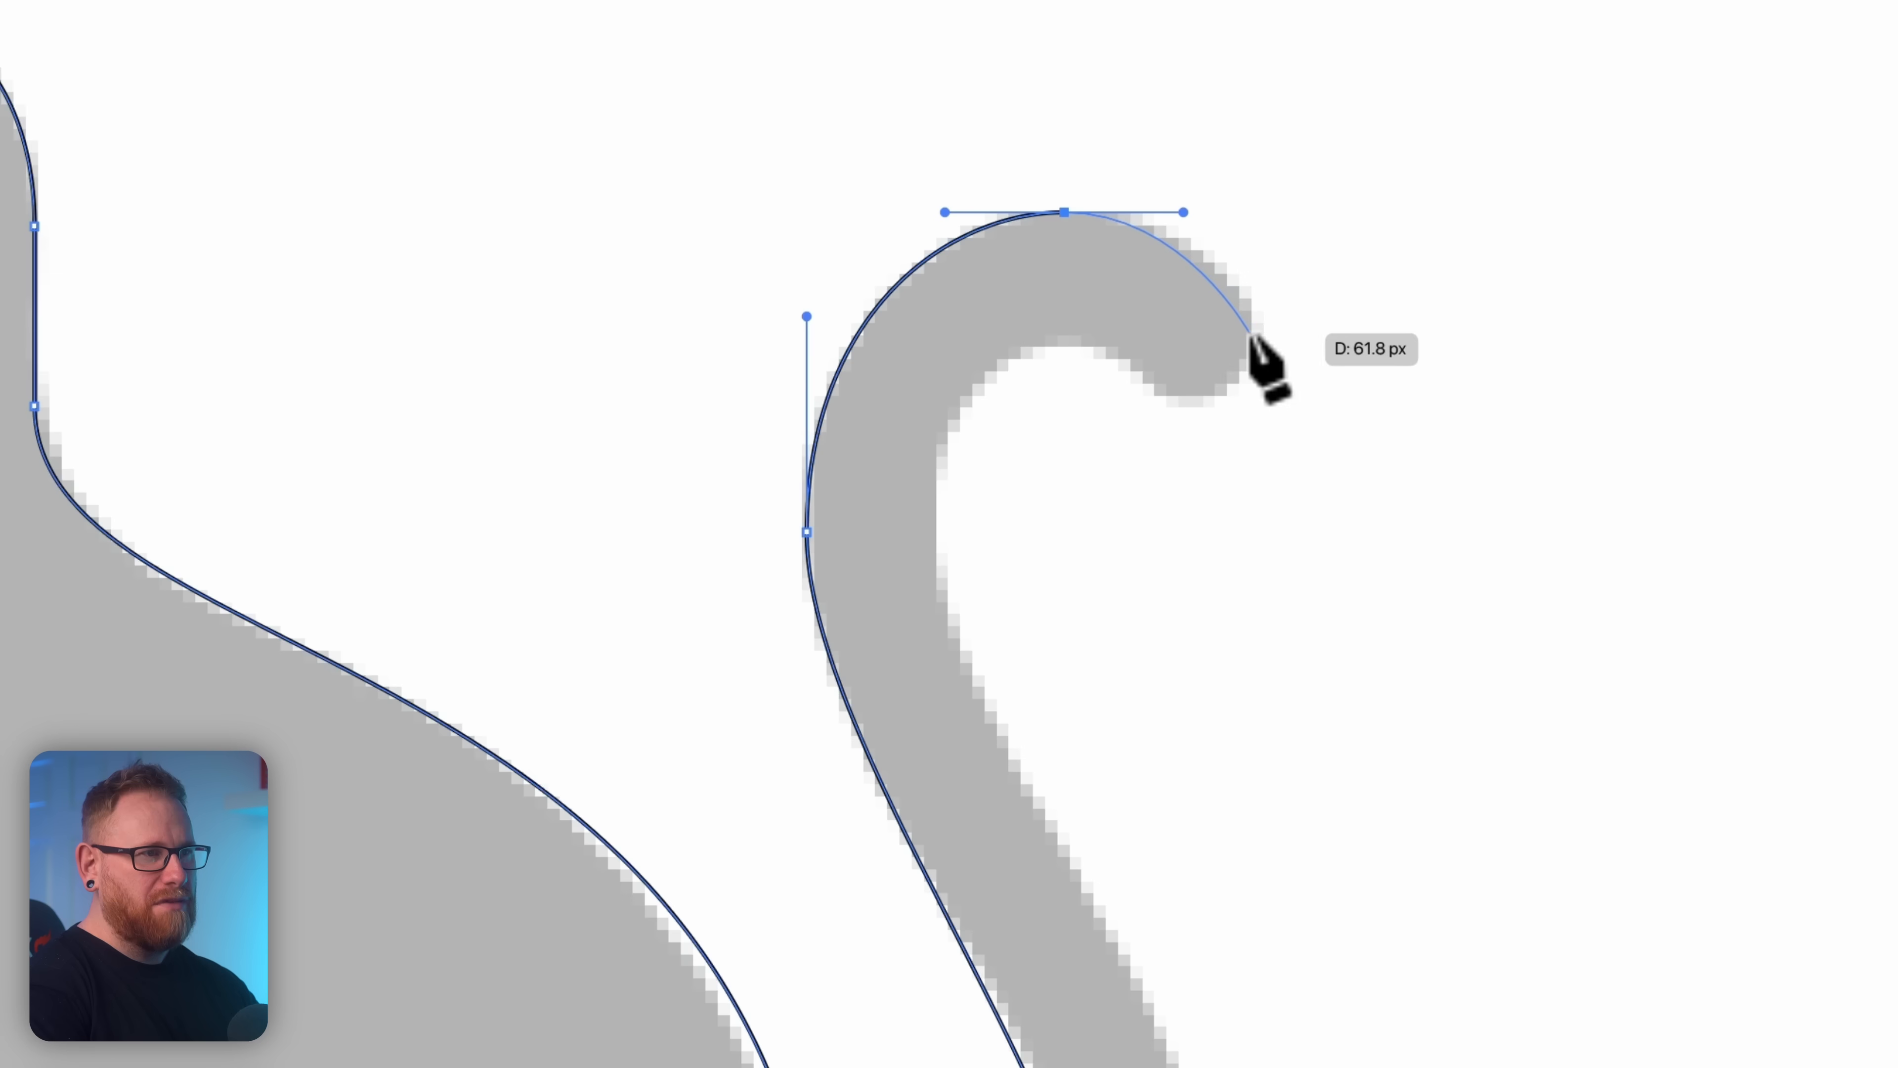
click(1250, 333)
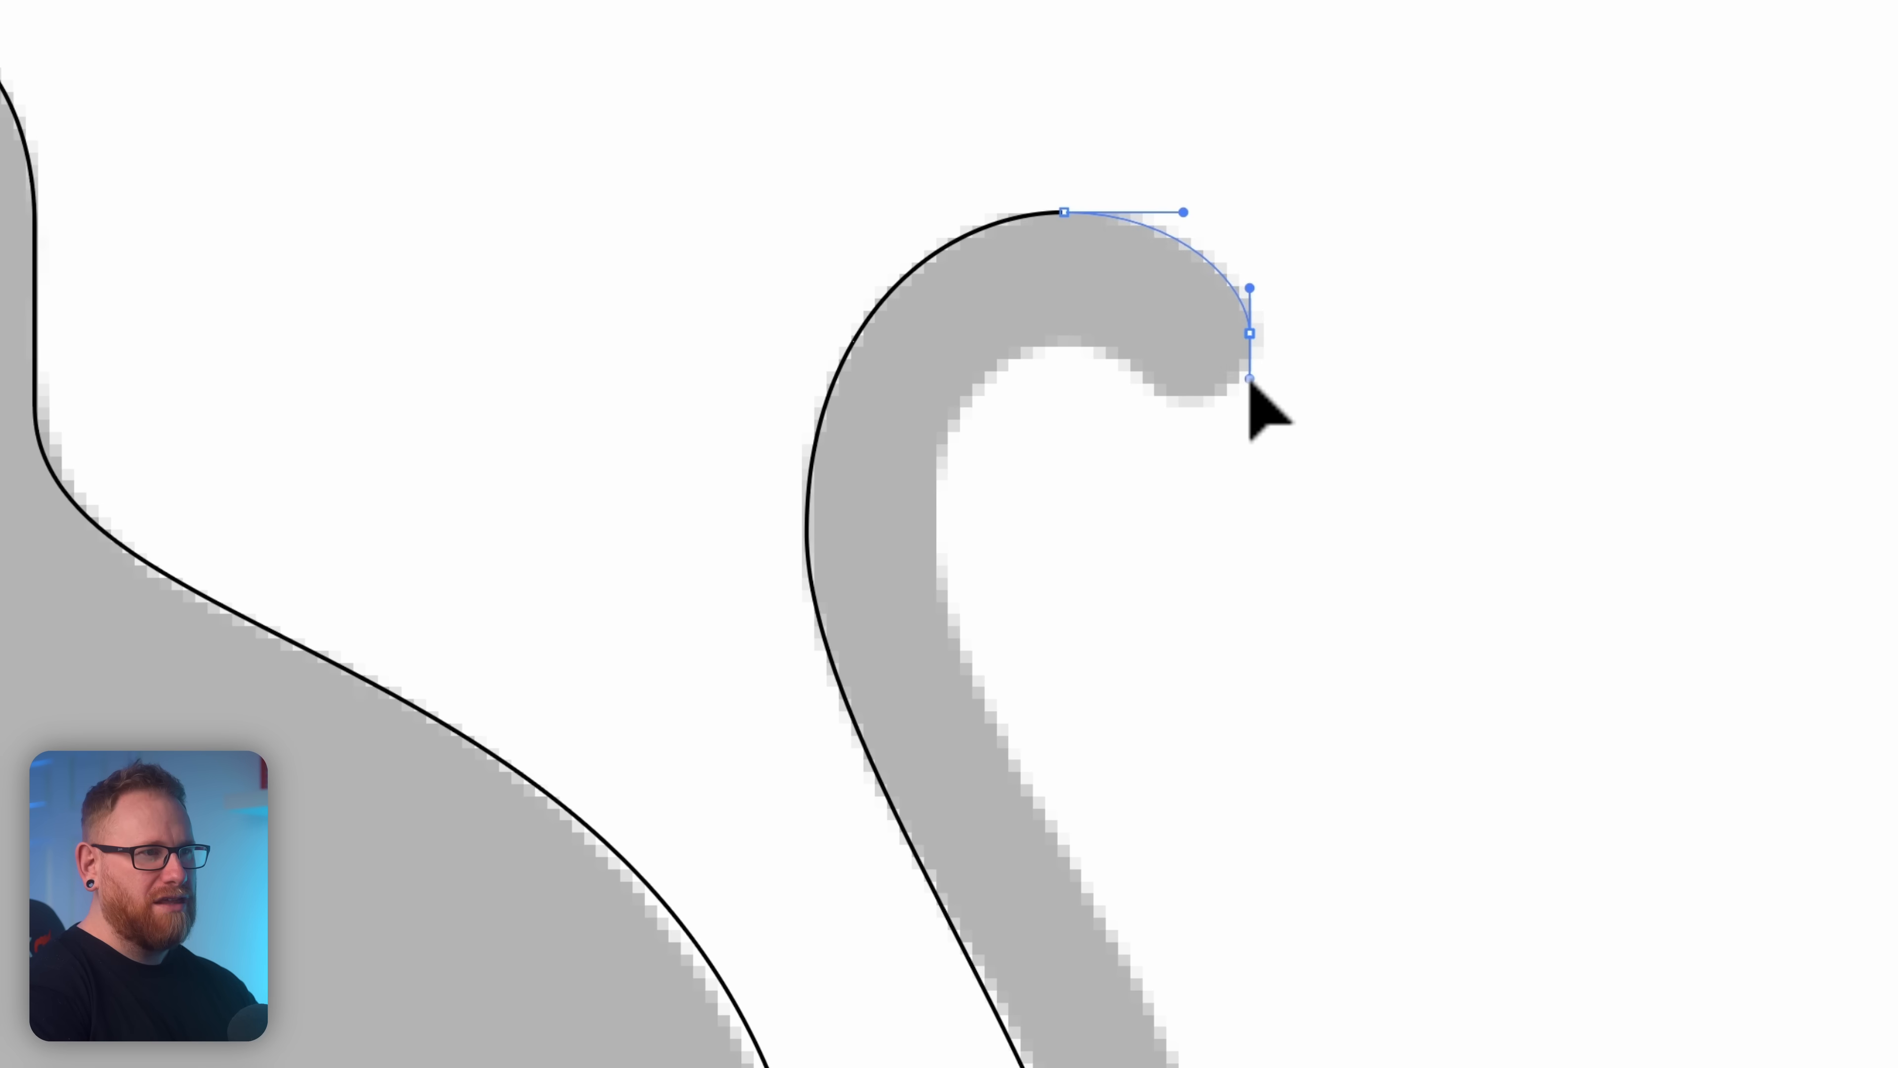
drag(1196, 395, 1168, 395)
Step: Undo the trial anchor beneath the tail tip and trace the inside of the hook with smooth anchors at its top and left extremities
click(1114, 346)
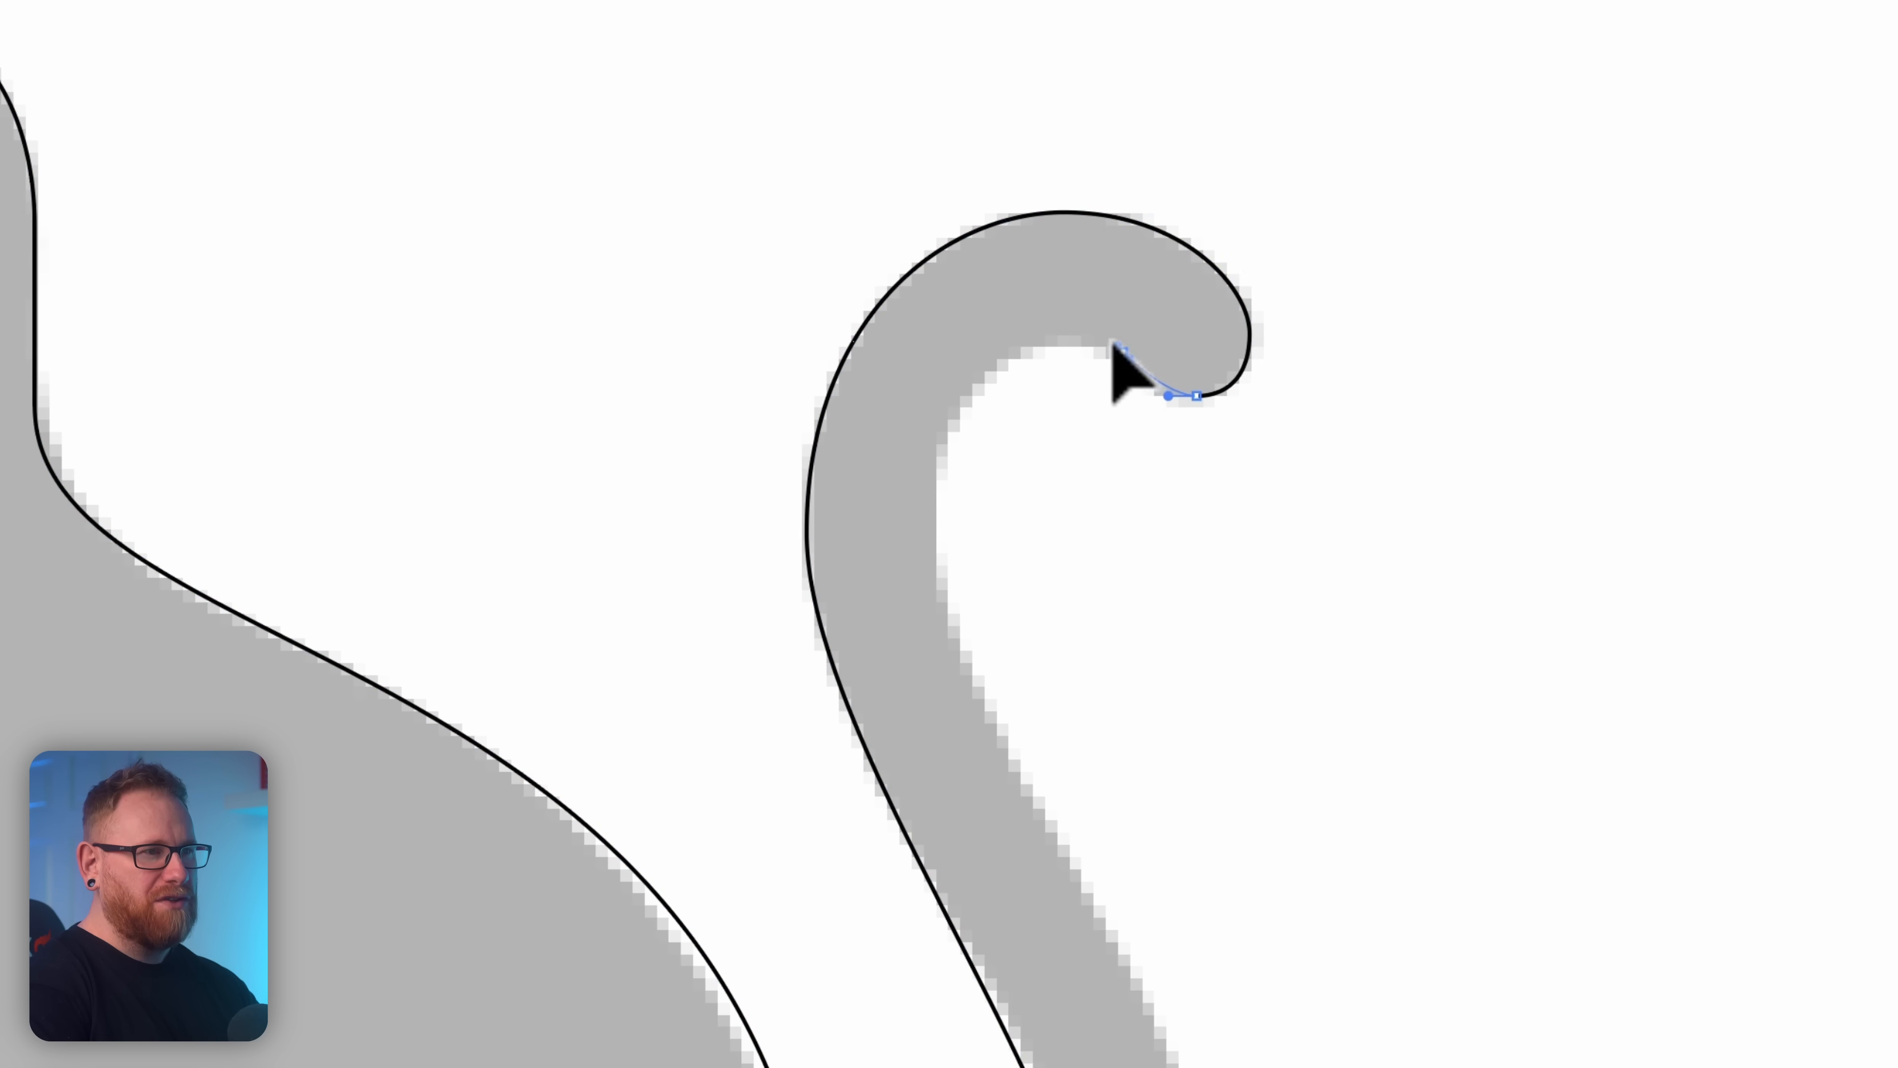
drag(1097, 318, 1096, 317)
key(super+z)
click(1066, 340)
drag(1000, 339, 1000, 340)
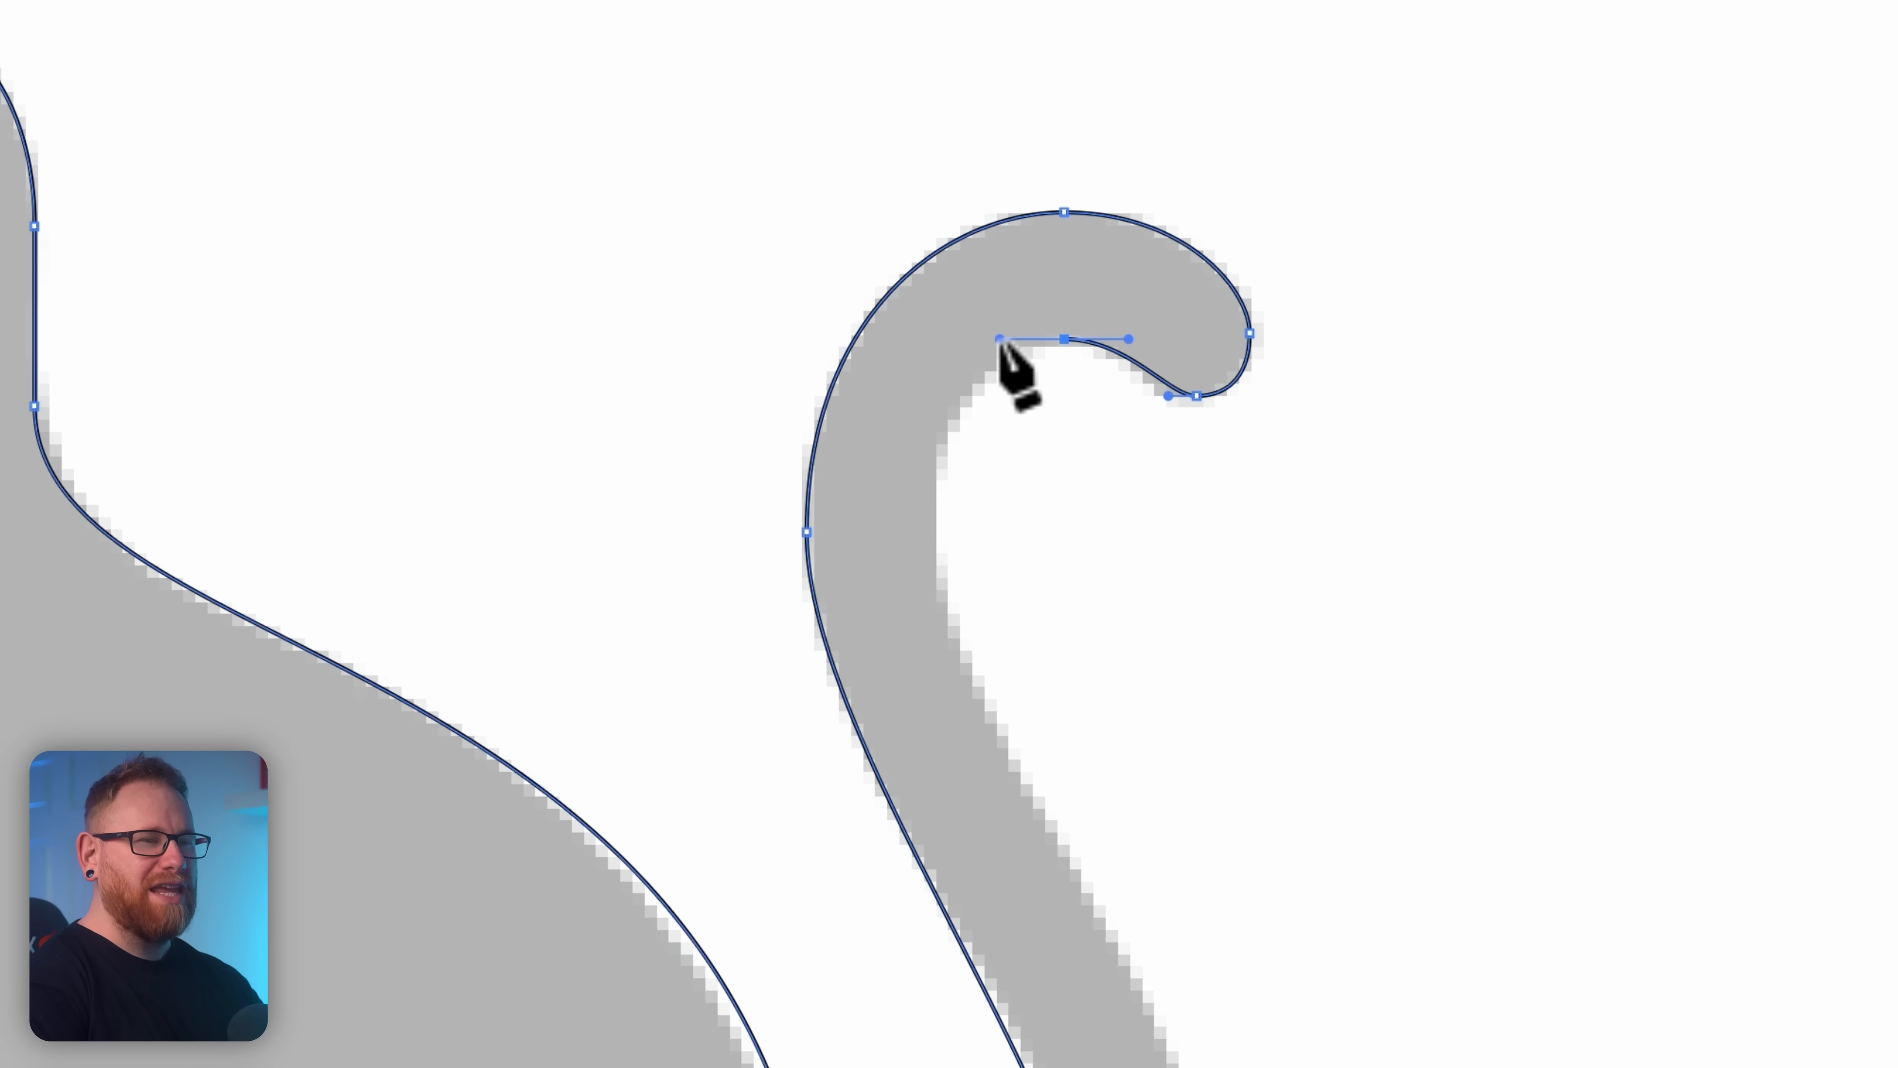
drag(934, 532, 933, 658)
Step: Curve the path down the tail's outer edge to the base and run it straight along the bottom to the hind paw's front corner
drag(1090, 878, 1106, 381)
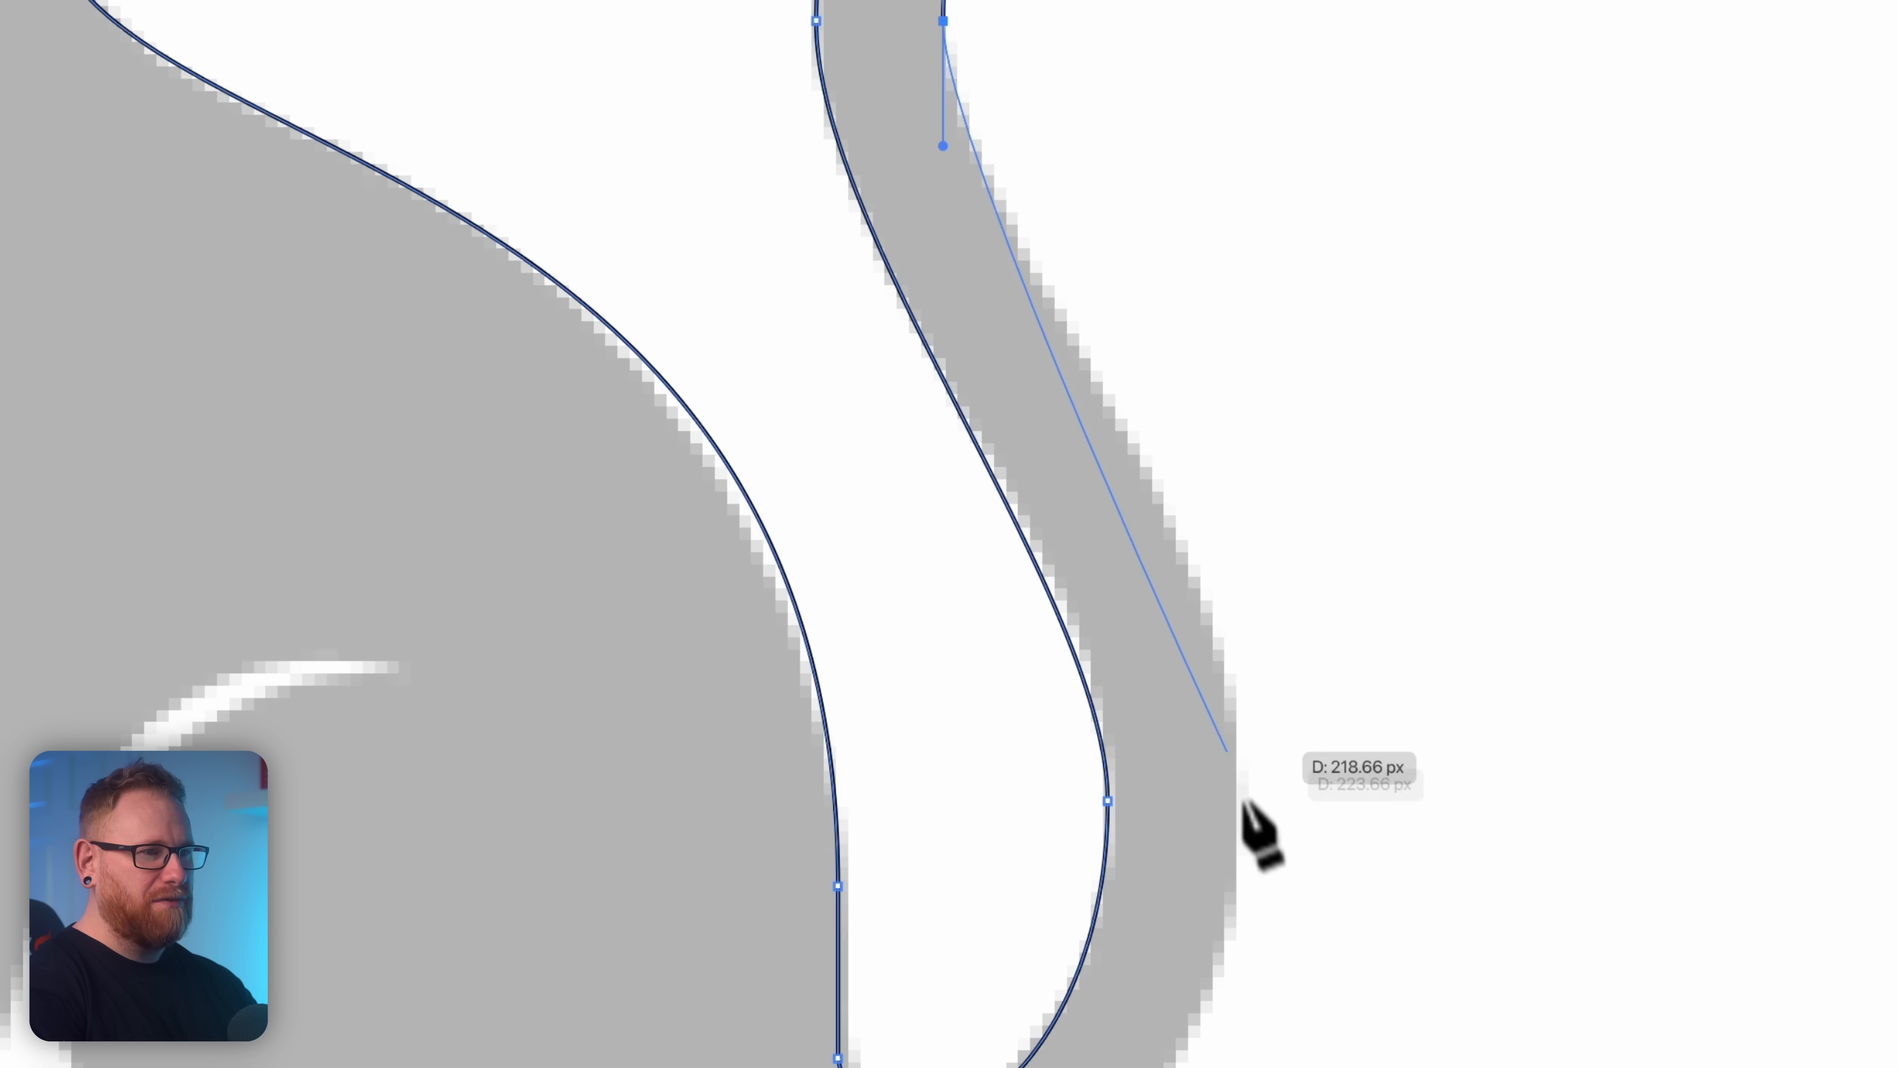
drag(1237, 802, 1521, 458)
drag(1083, 751, 344, 751)
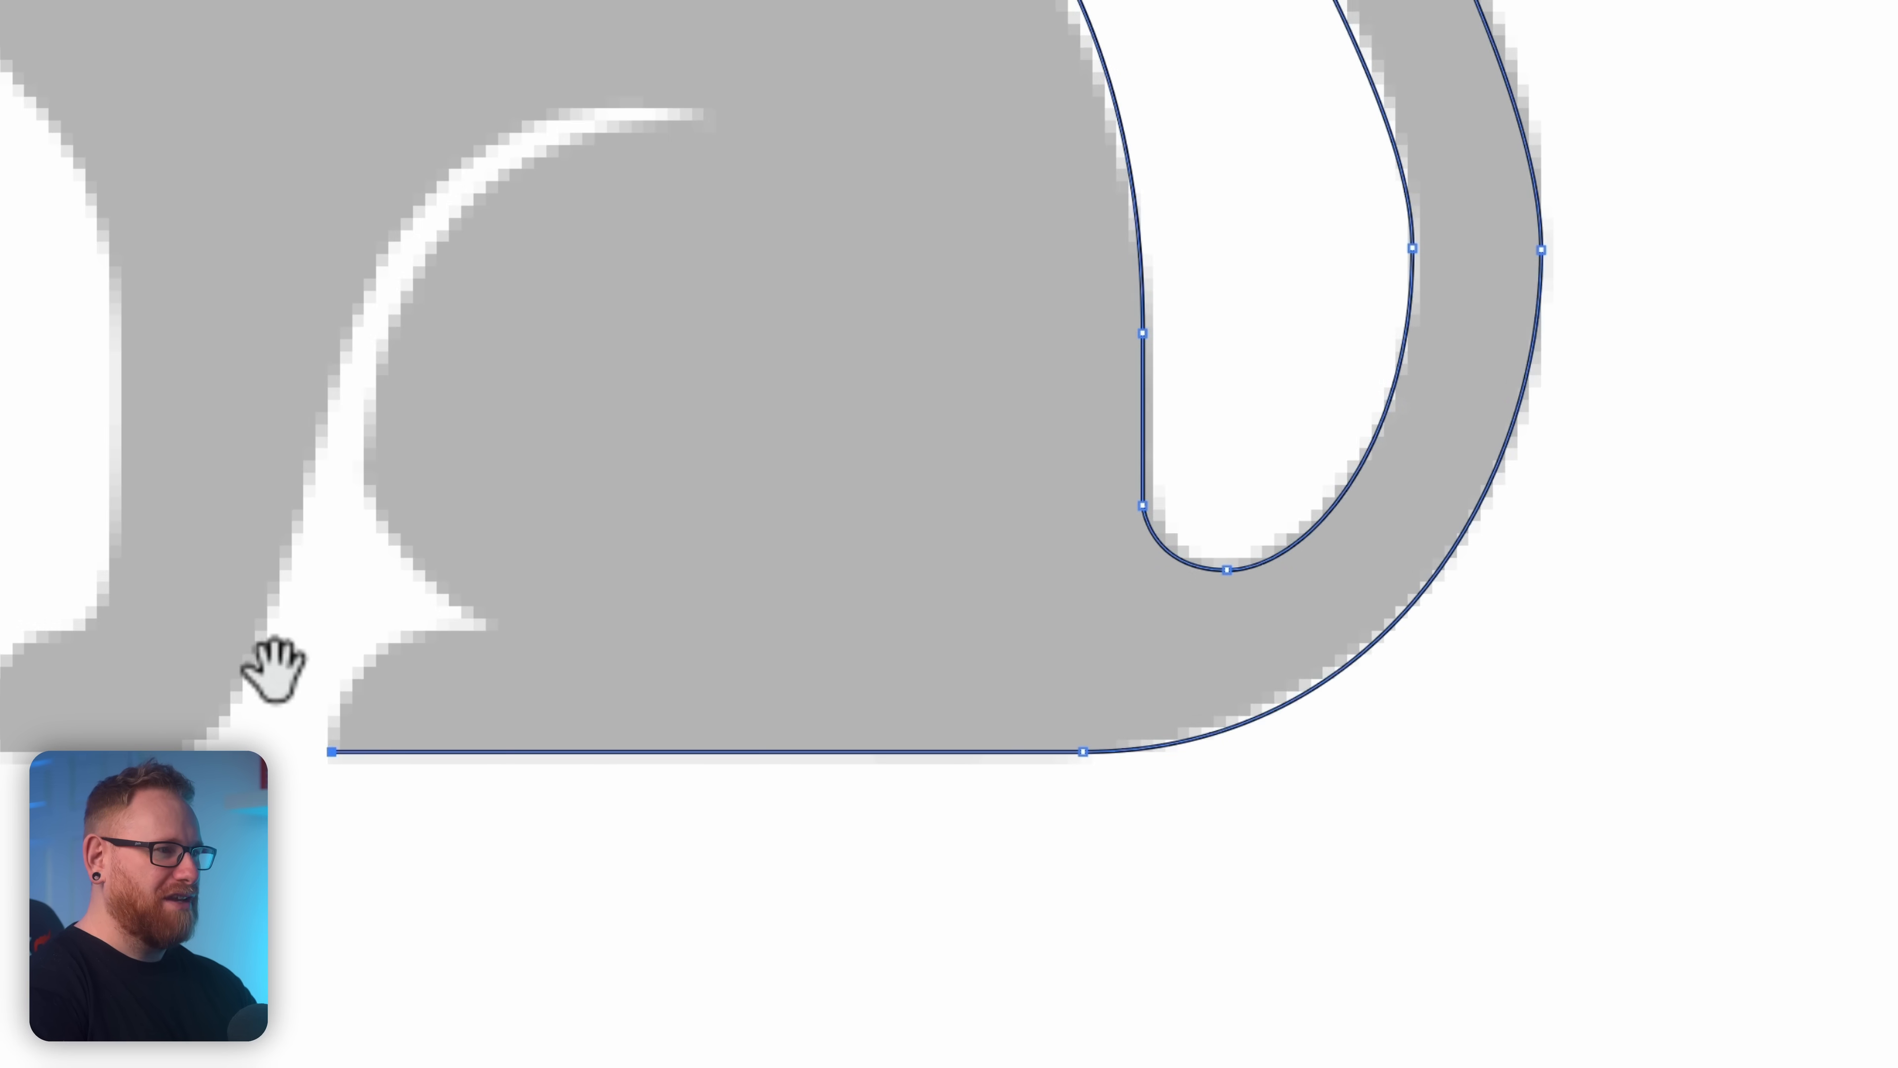
Step: Trace over the hind paw to a corner anchor, then around the haunch's left extremity to the tip of the thigh crease
drag(267, 665, 726, 881)
drag(937, 823, 1098, 823)
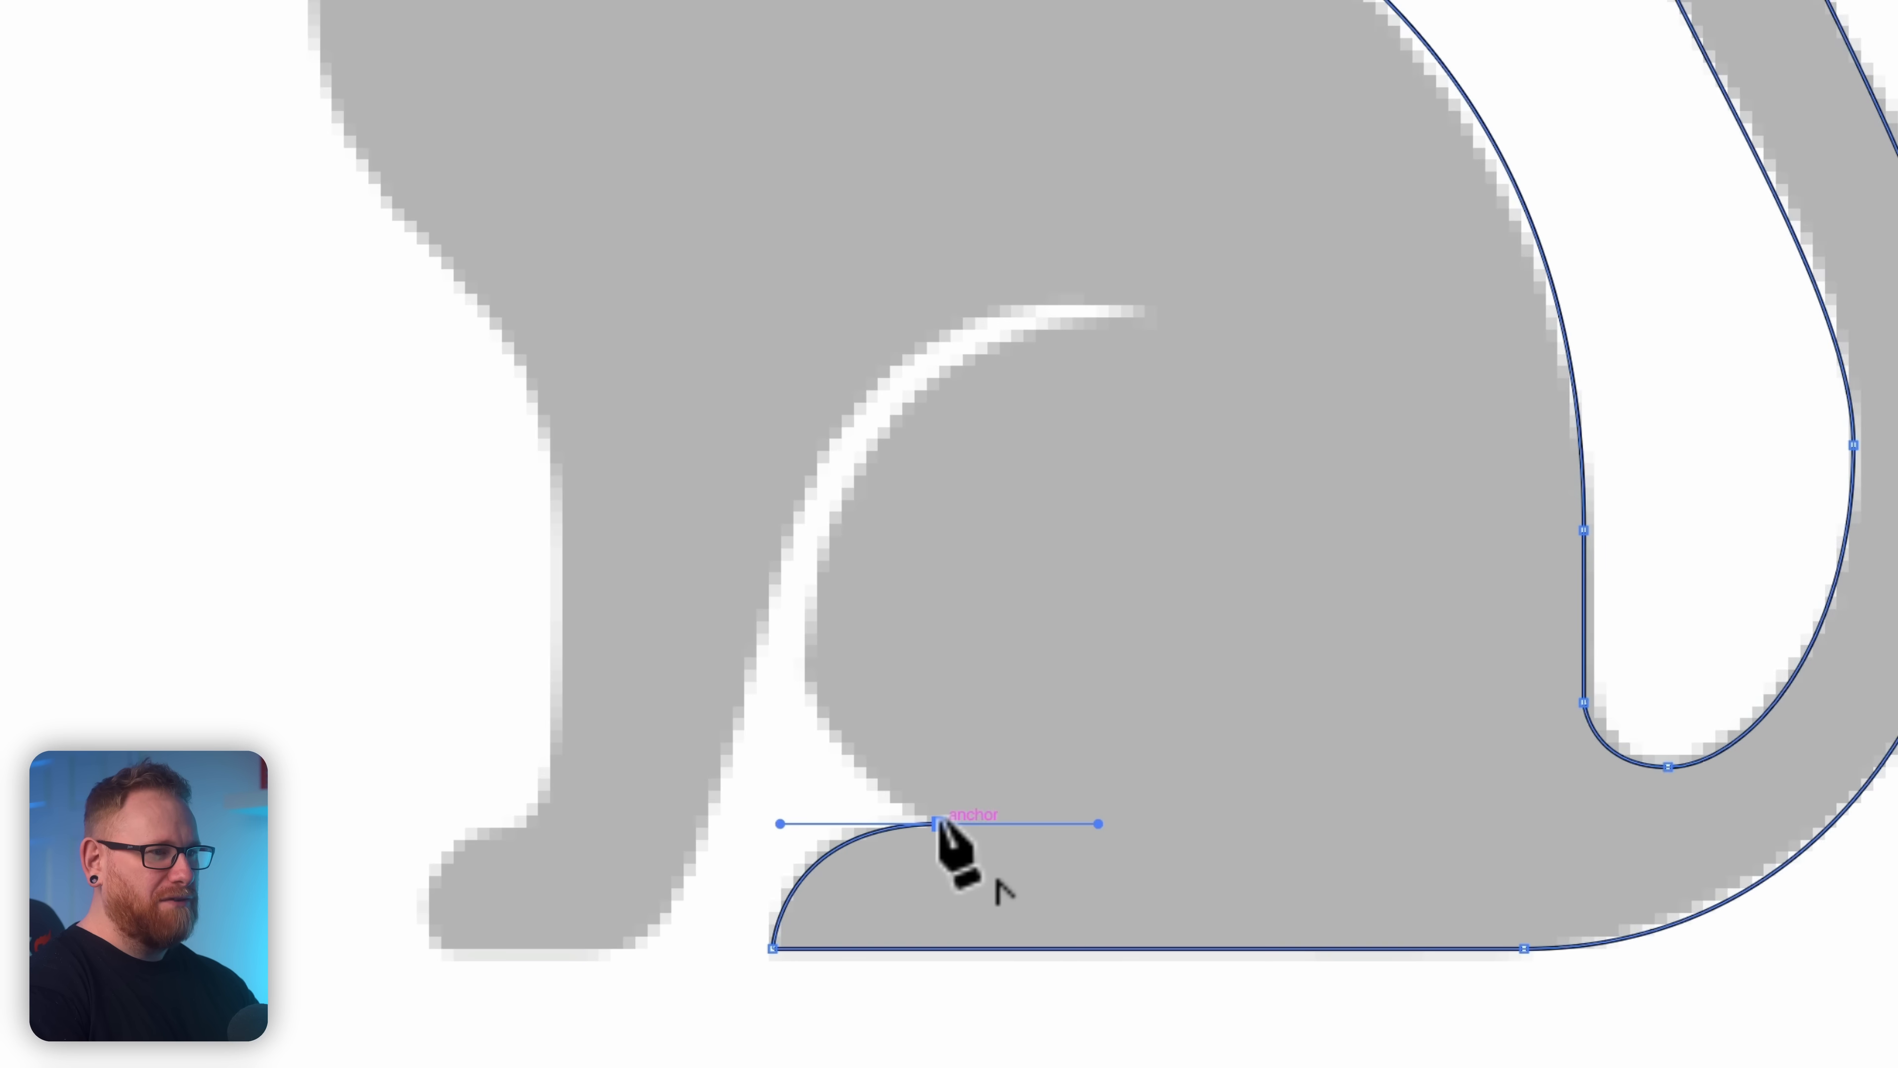
key(ctrl+z)
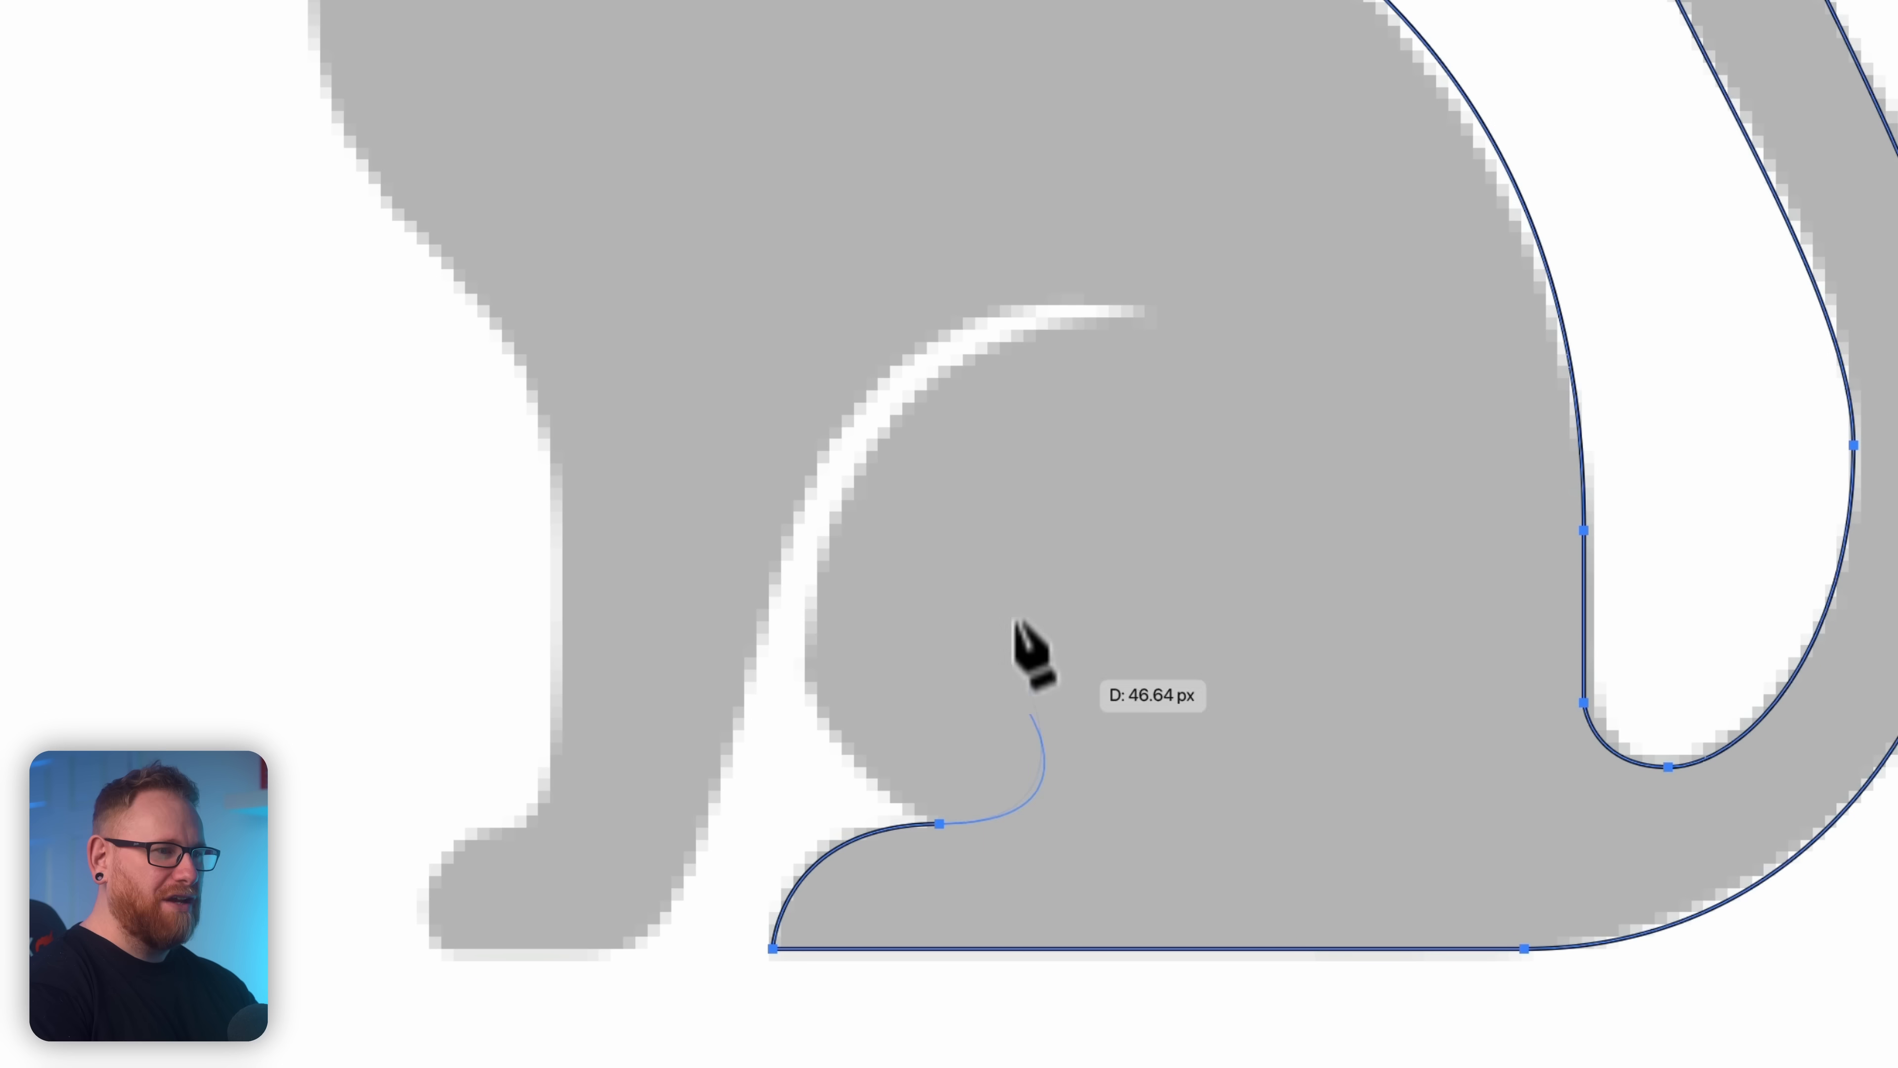
click(941, 824)
drag(806, 632, 806, 500)
mouse_move(1144, 312)
mouse_down()
mouse_move(1355, 308)
mouse_move(1051, 361)
mouse_move(1111, 356)
mouse_move(644, 721)
mouse_move(740, 543)
mouse_move(788, 585)
mouse_move(912, 360)
mouse_move(1119, 323)
mouse_up()
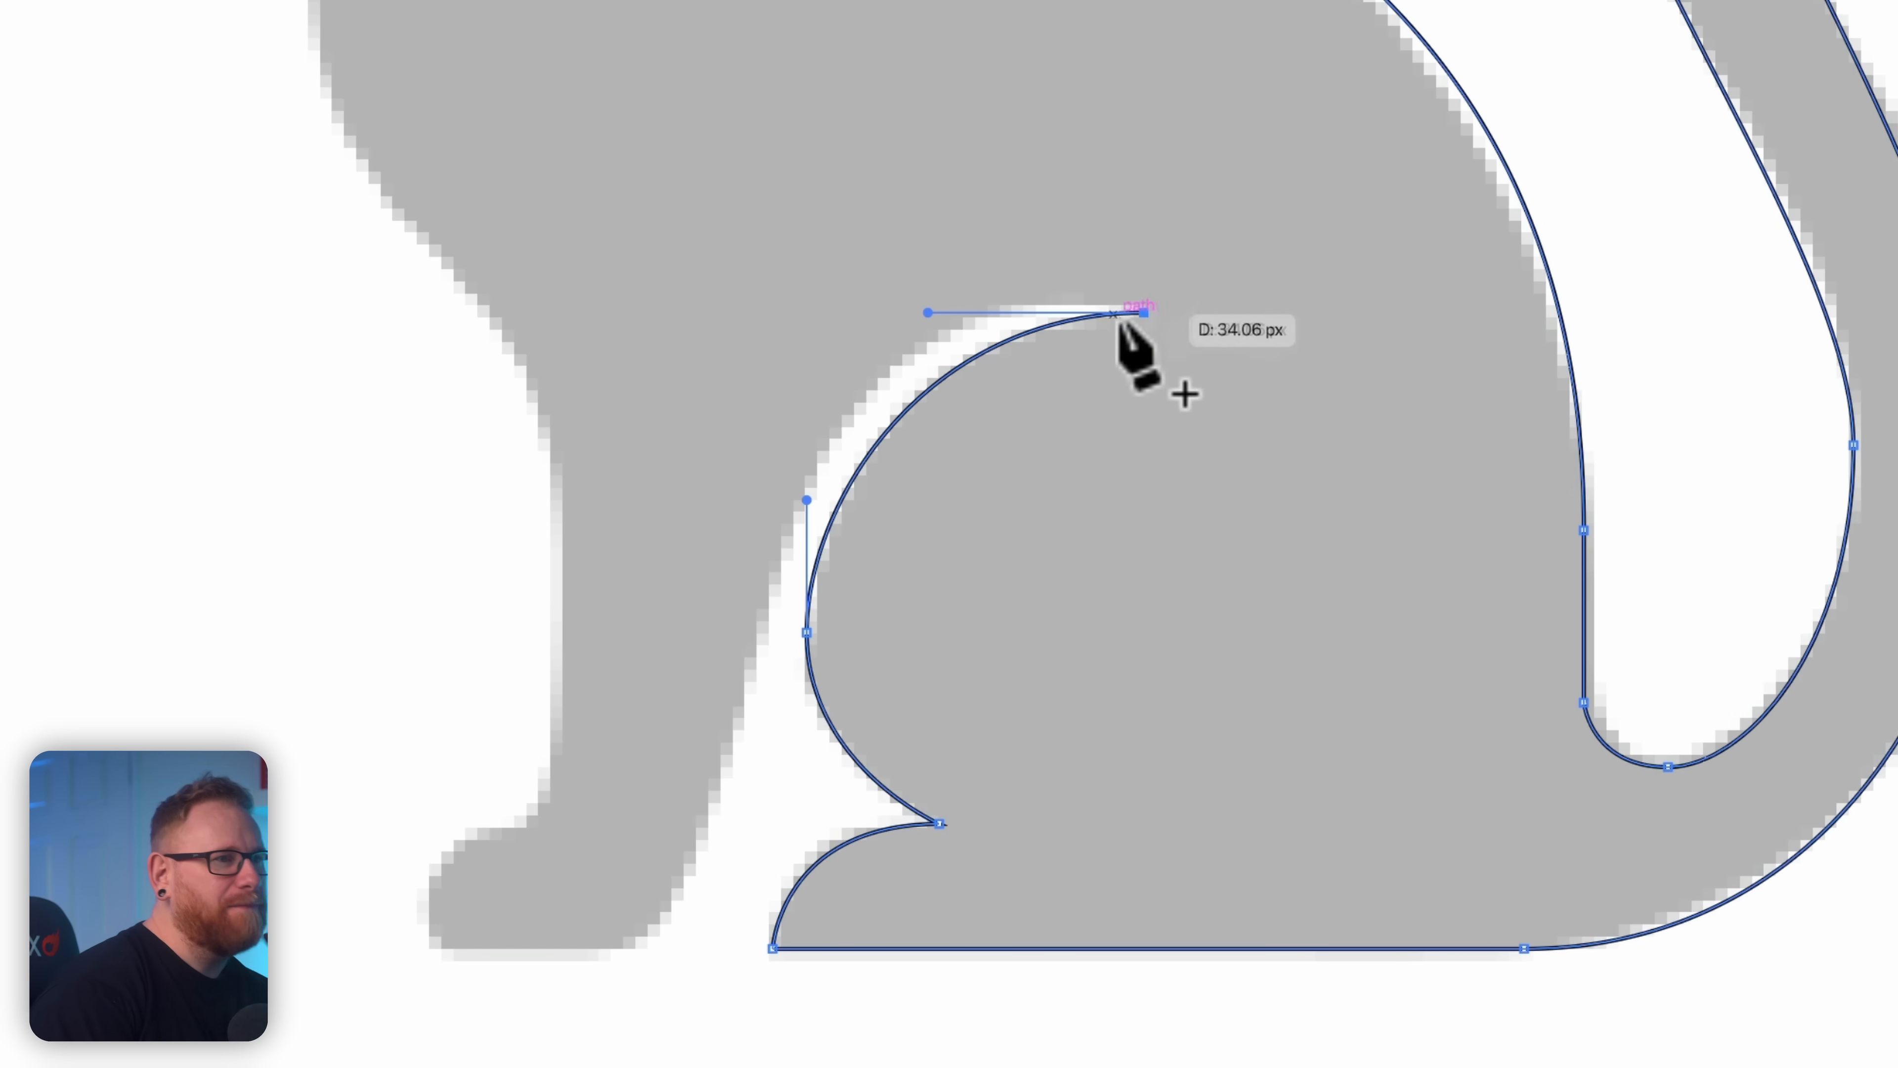
drag(820, 447, 778, 564)
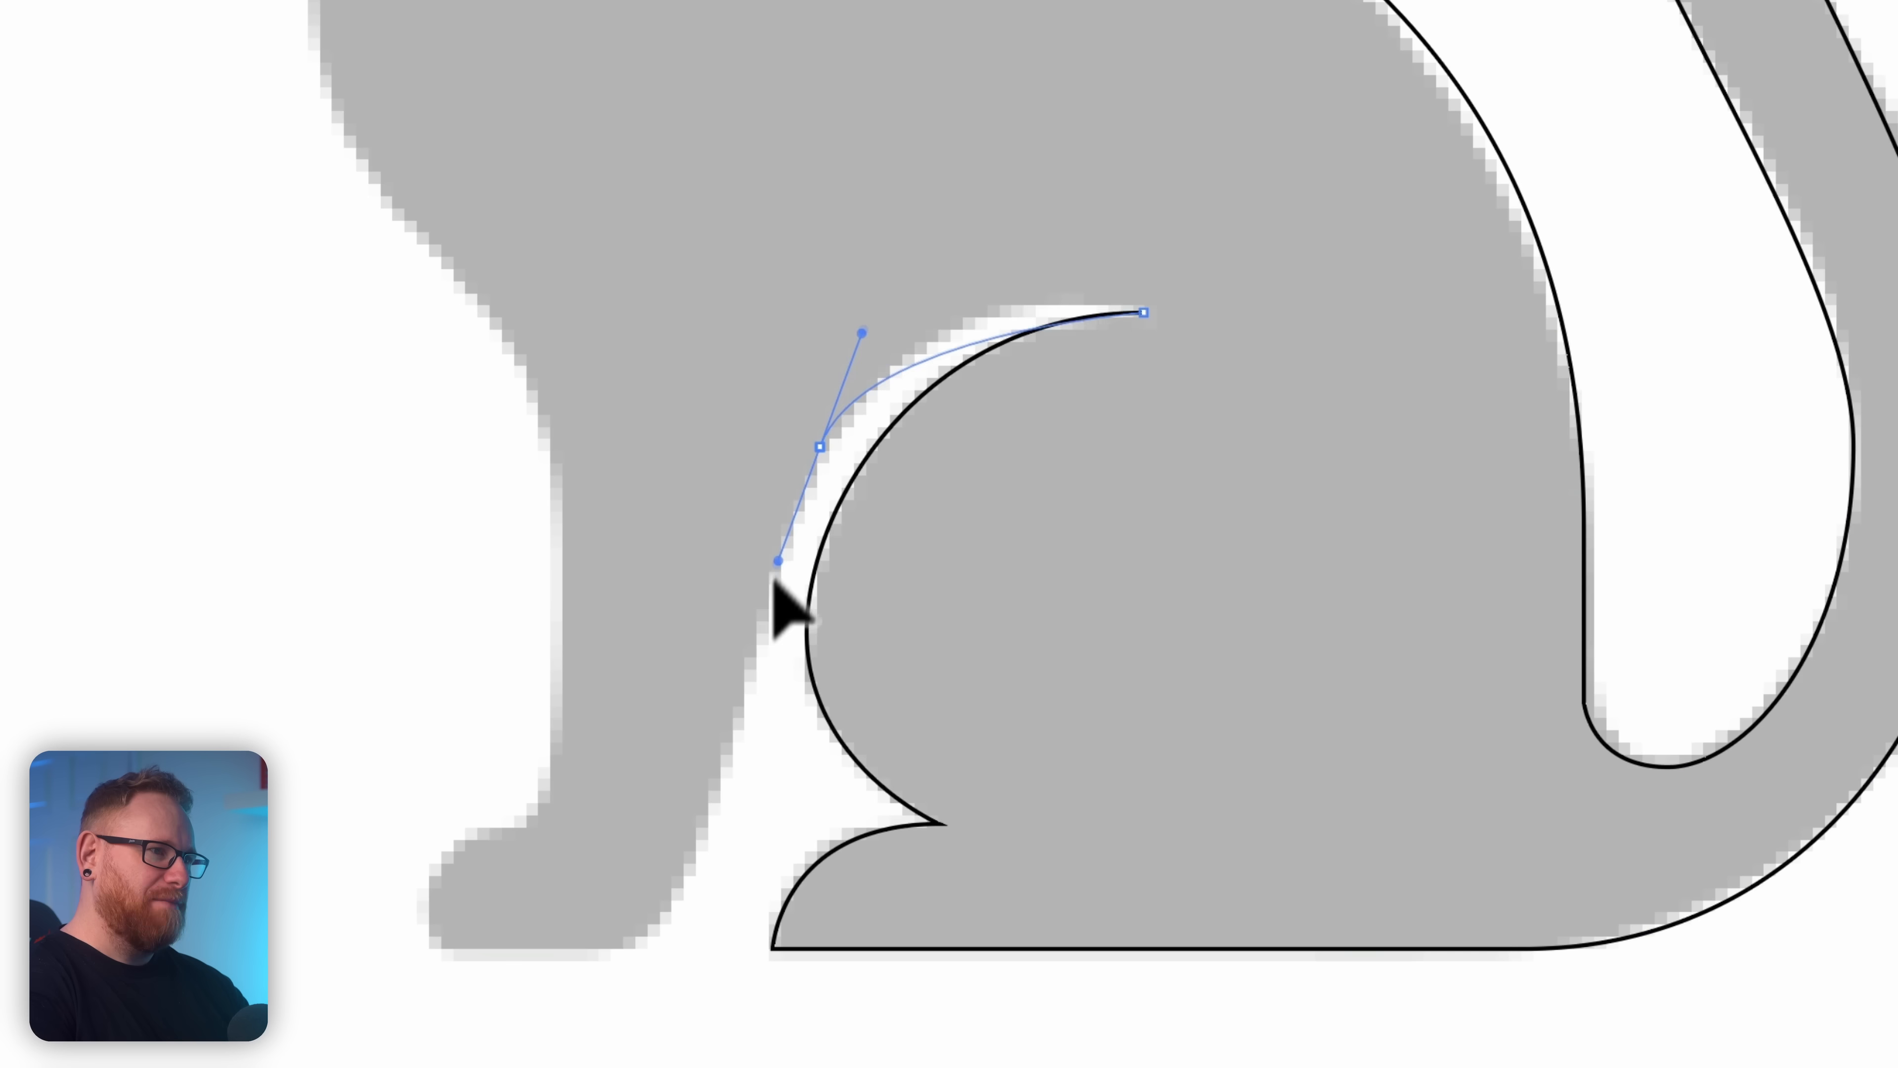
drag(756, 631, 756, 632)
key(ctrl+z)
drag(905, 382, 1184, 224)
key(ctrl+z)
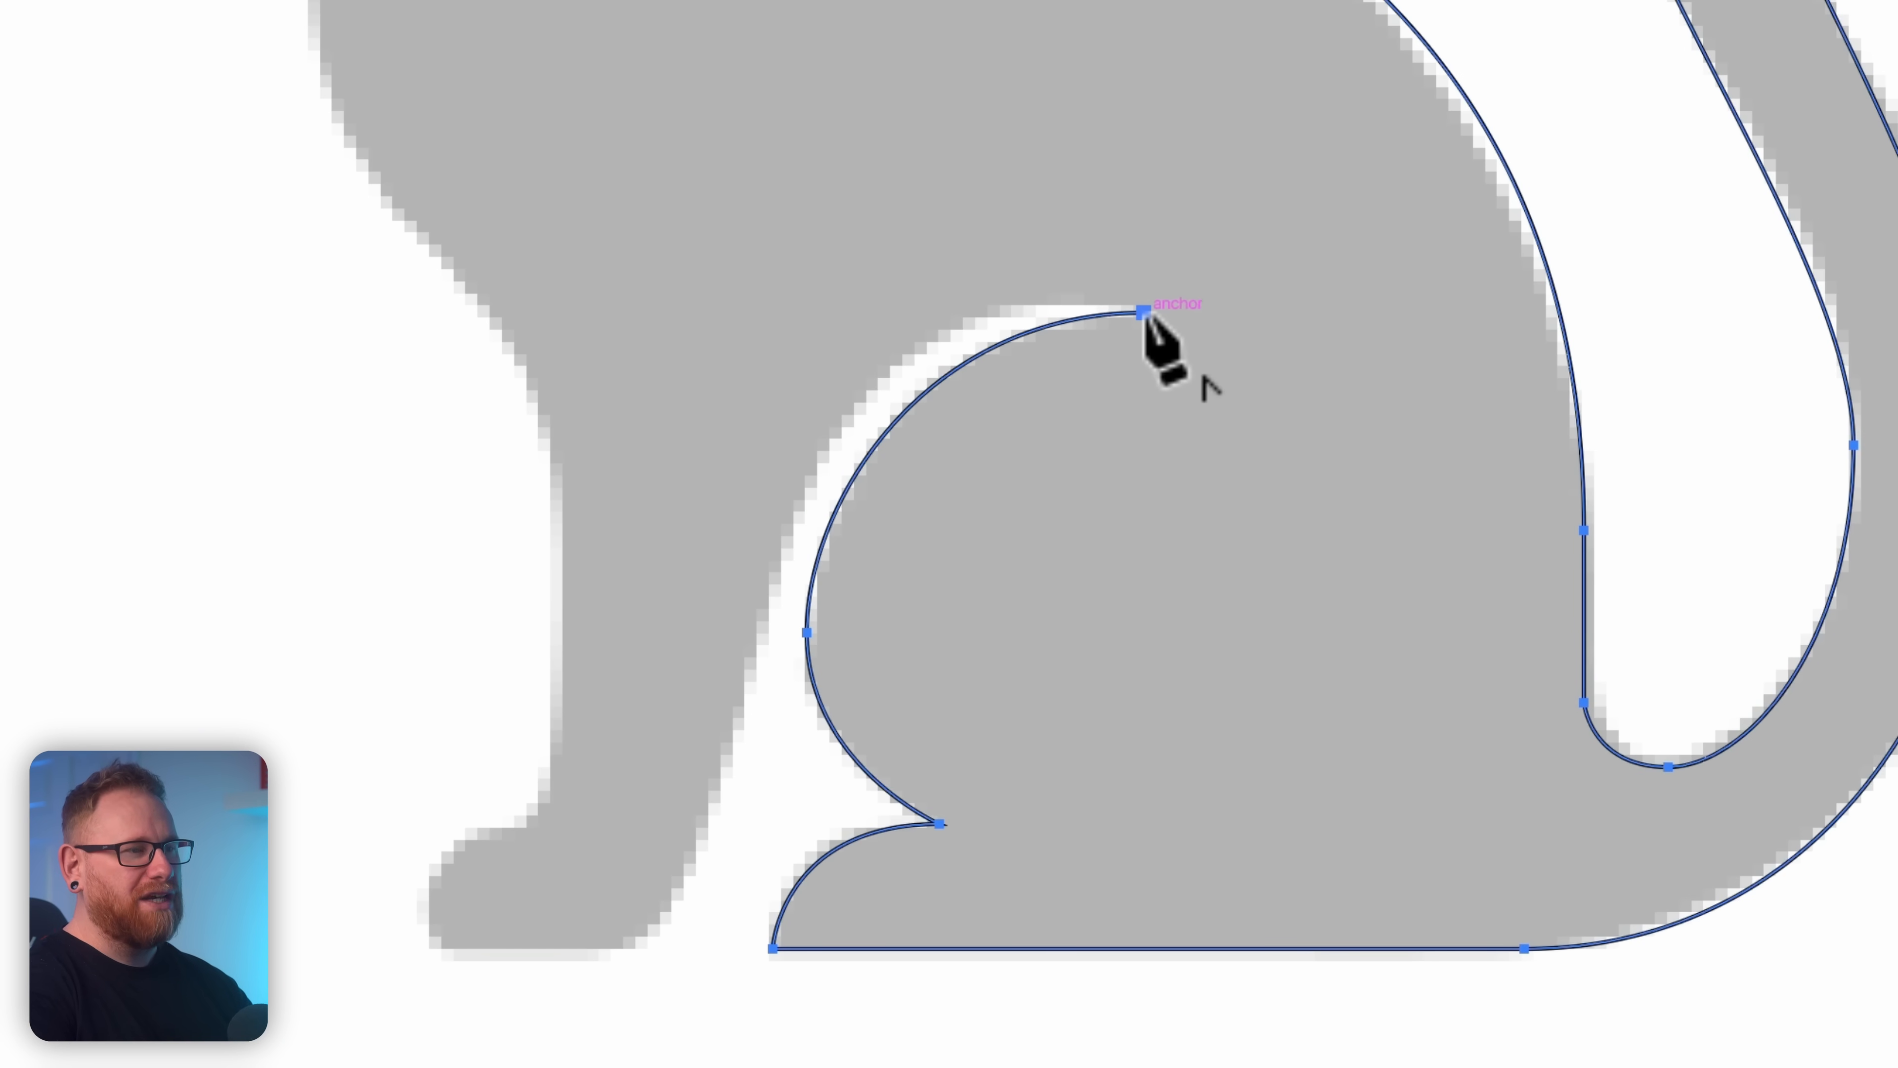
Step: Pull a horizontal handle out of the crease-tip anchor and curve the path to a smooth anchor on the front paw's bottom edge
drag(1142, 313, 1002, 314)
key(ctrl+z)
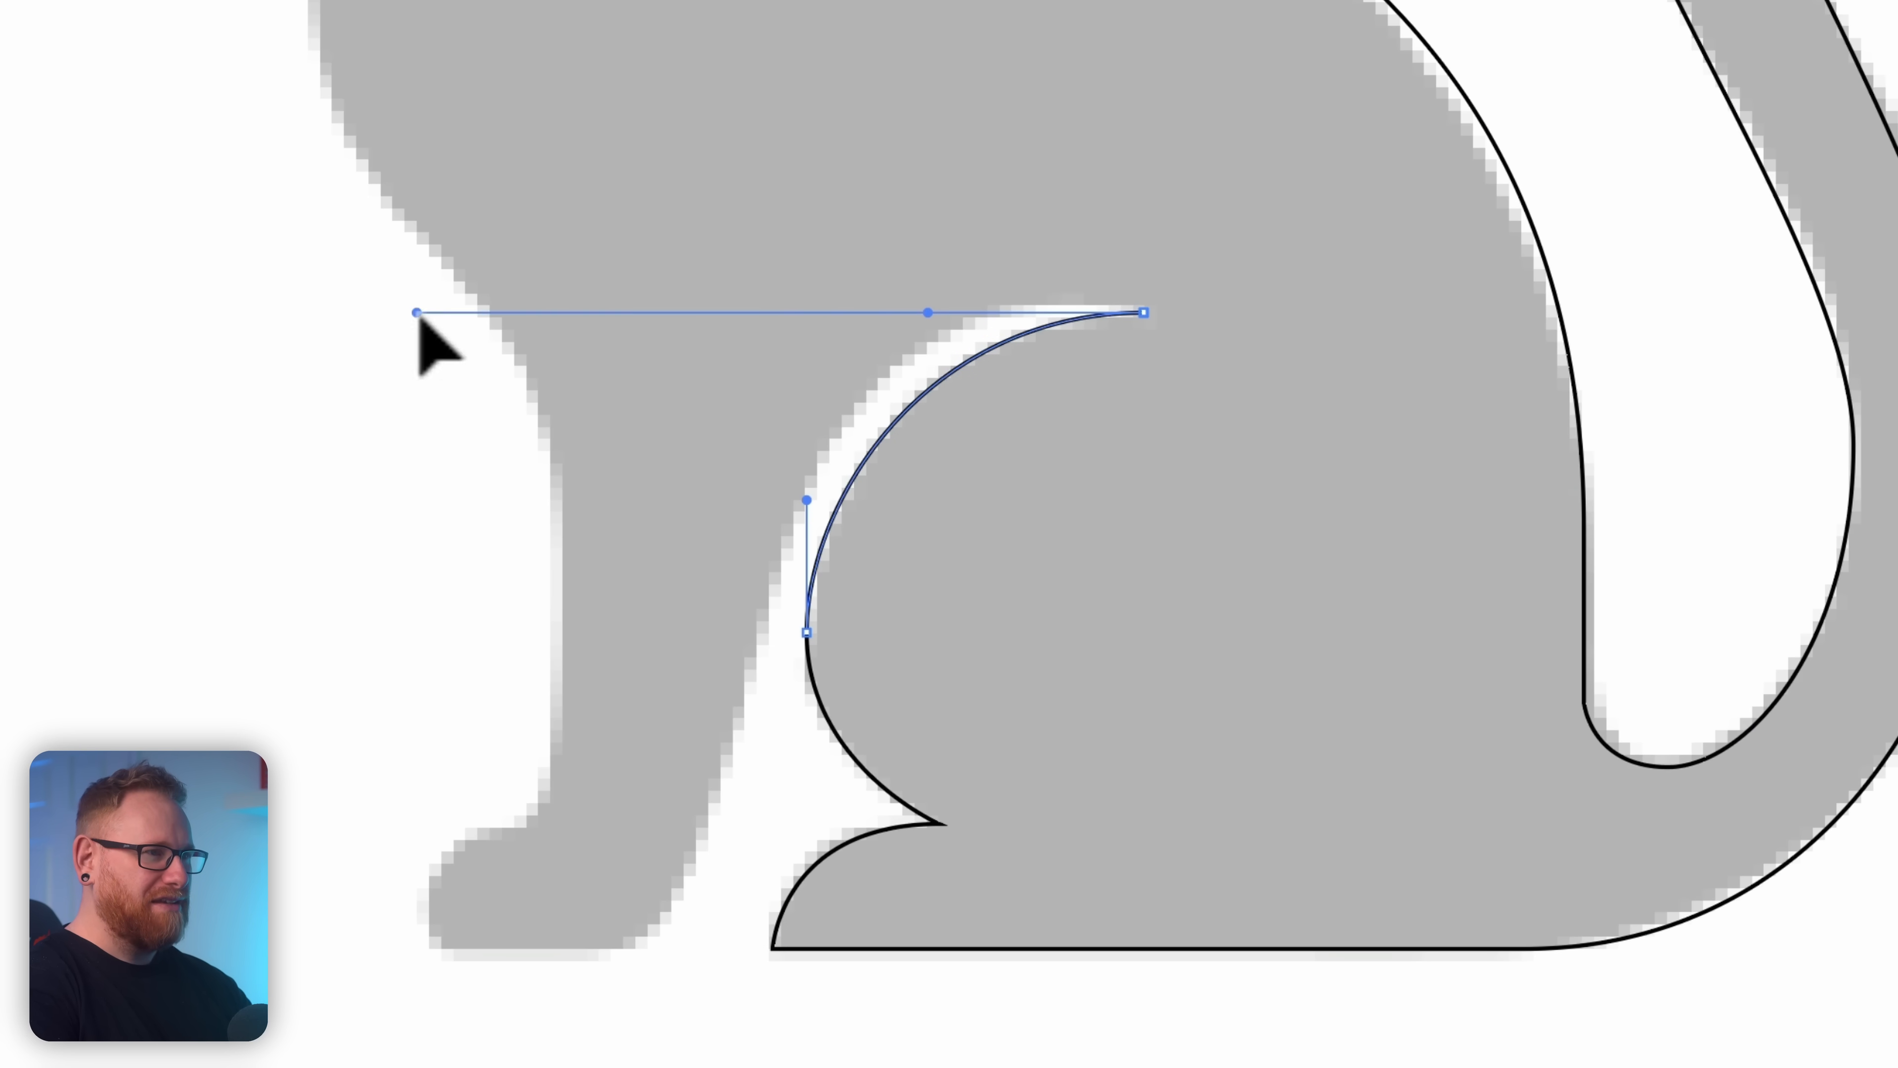
drag(927, 335, 834, 447)
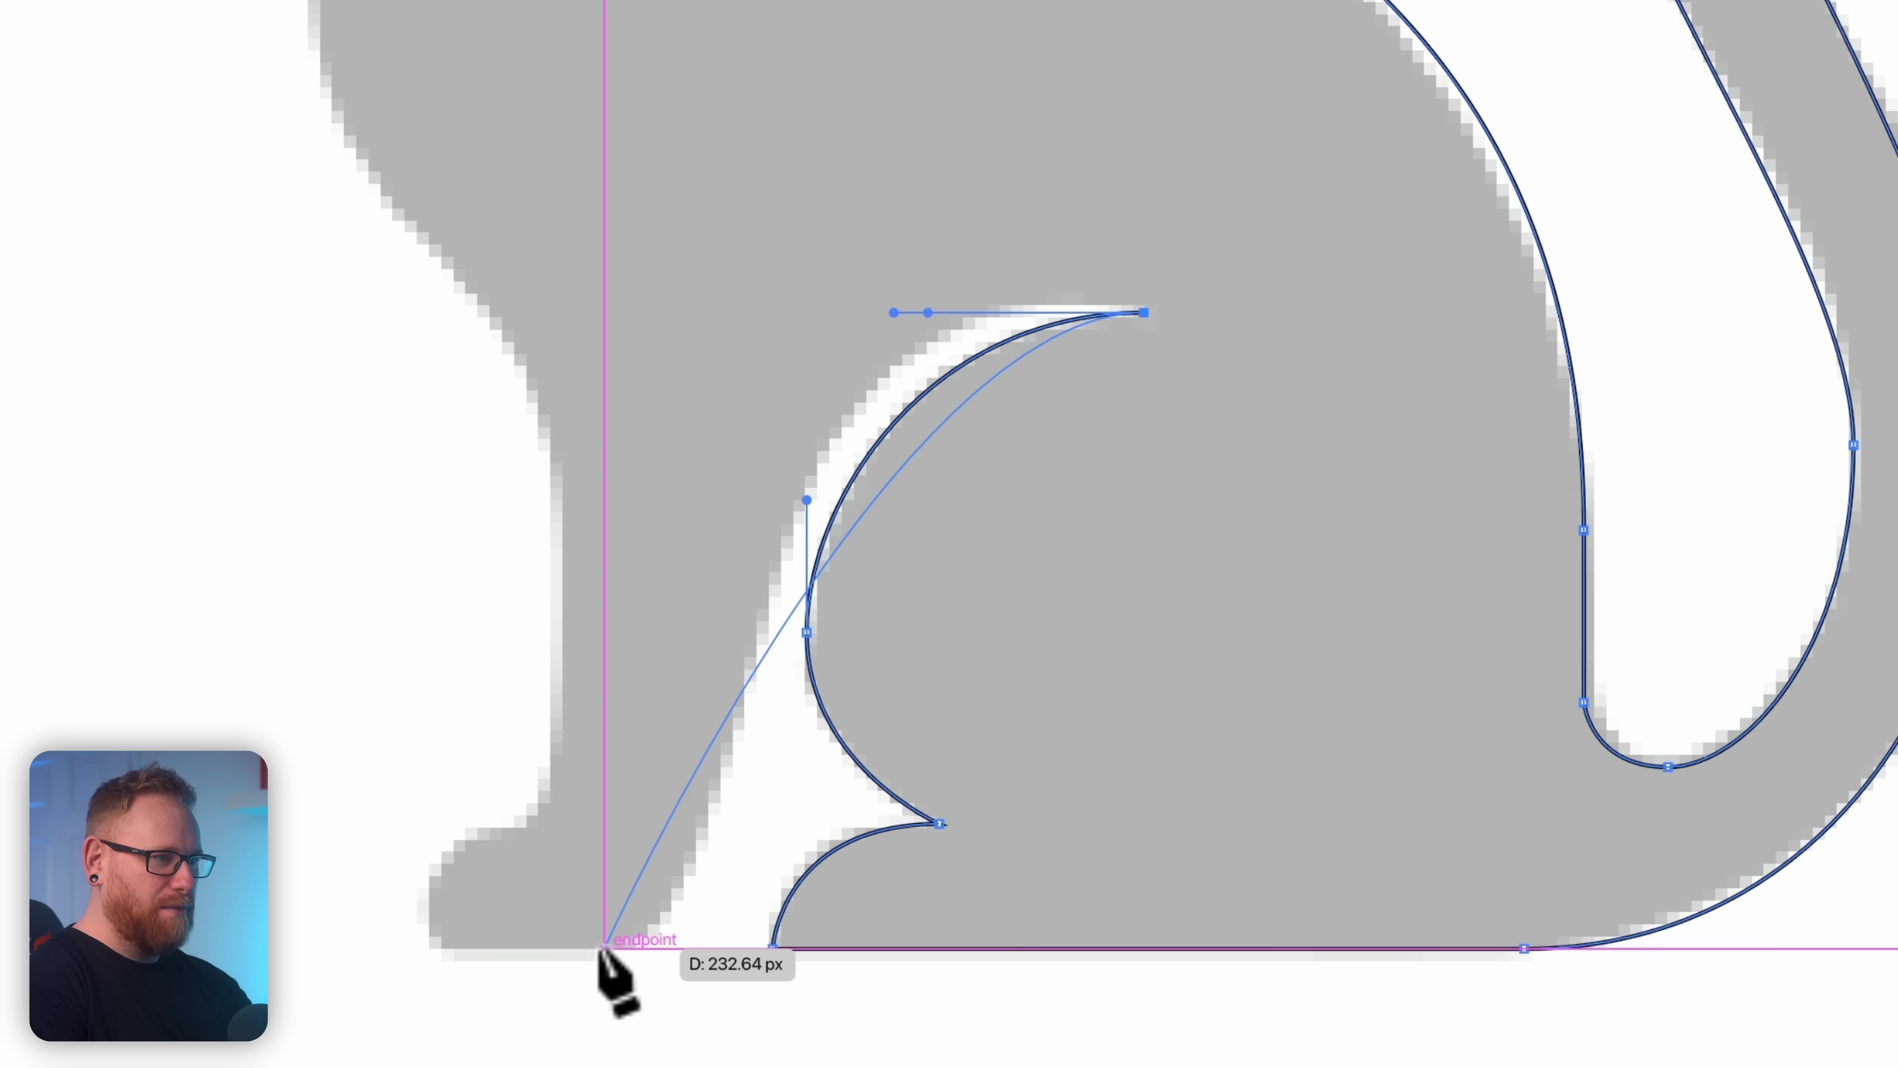
drag(605, 949, 482, 950)
Step: Lengthen the horizontal handles at the crease tip and front paw anchors to fit the back of the front leg
drag(895, 314, 578, 312)
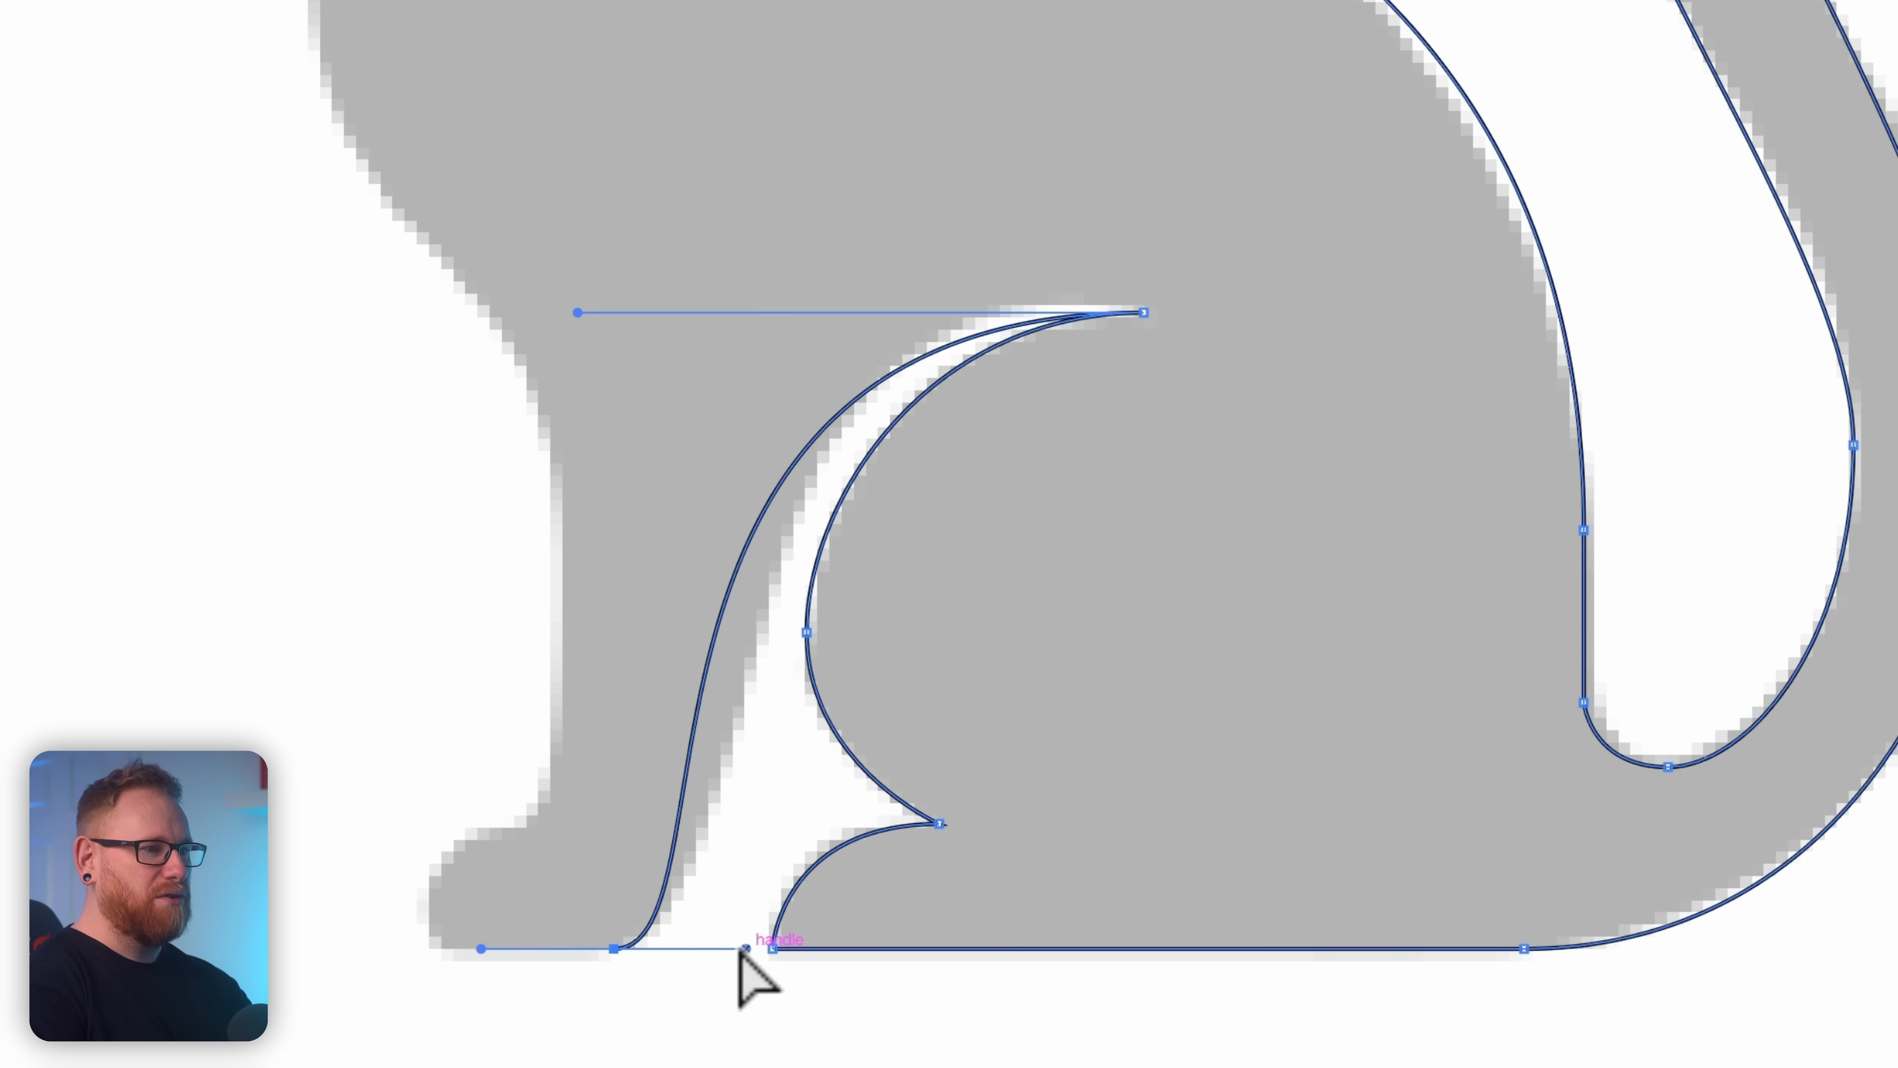
drag(746, 949, 838, 949)
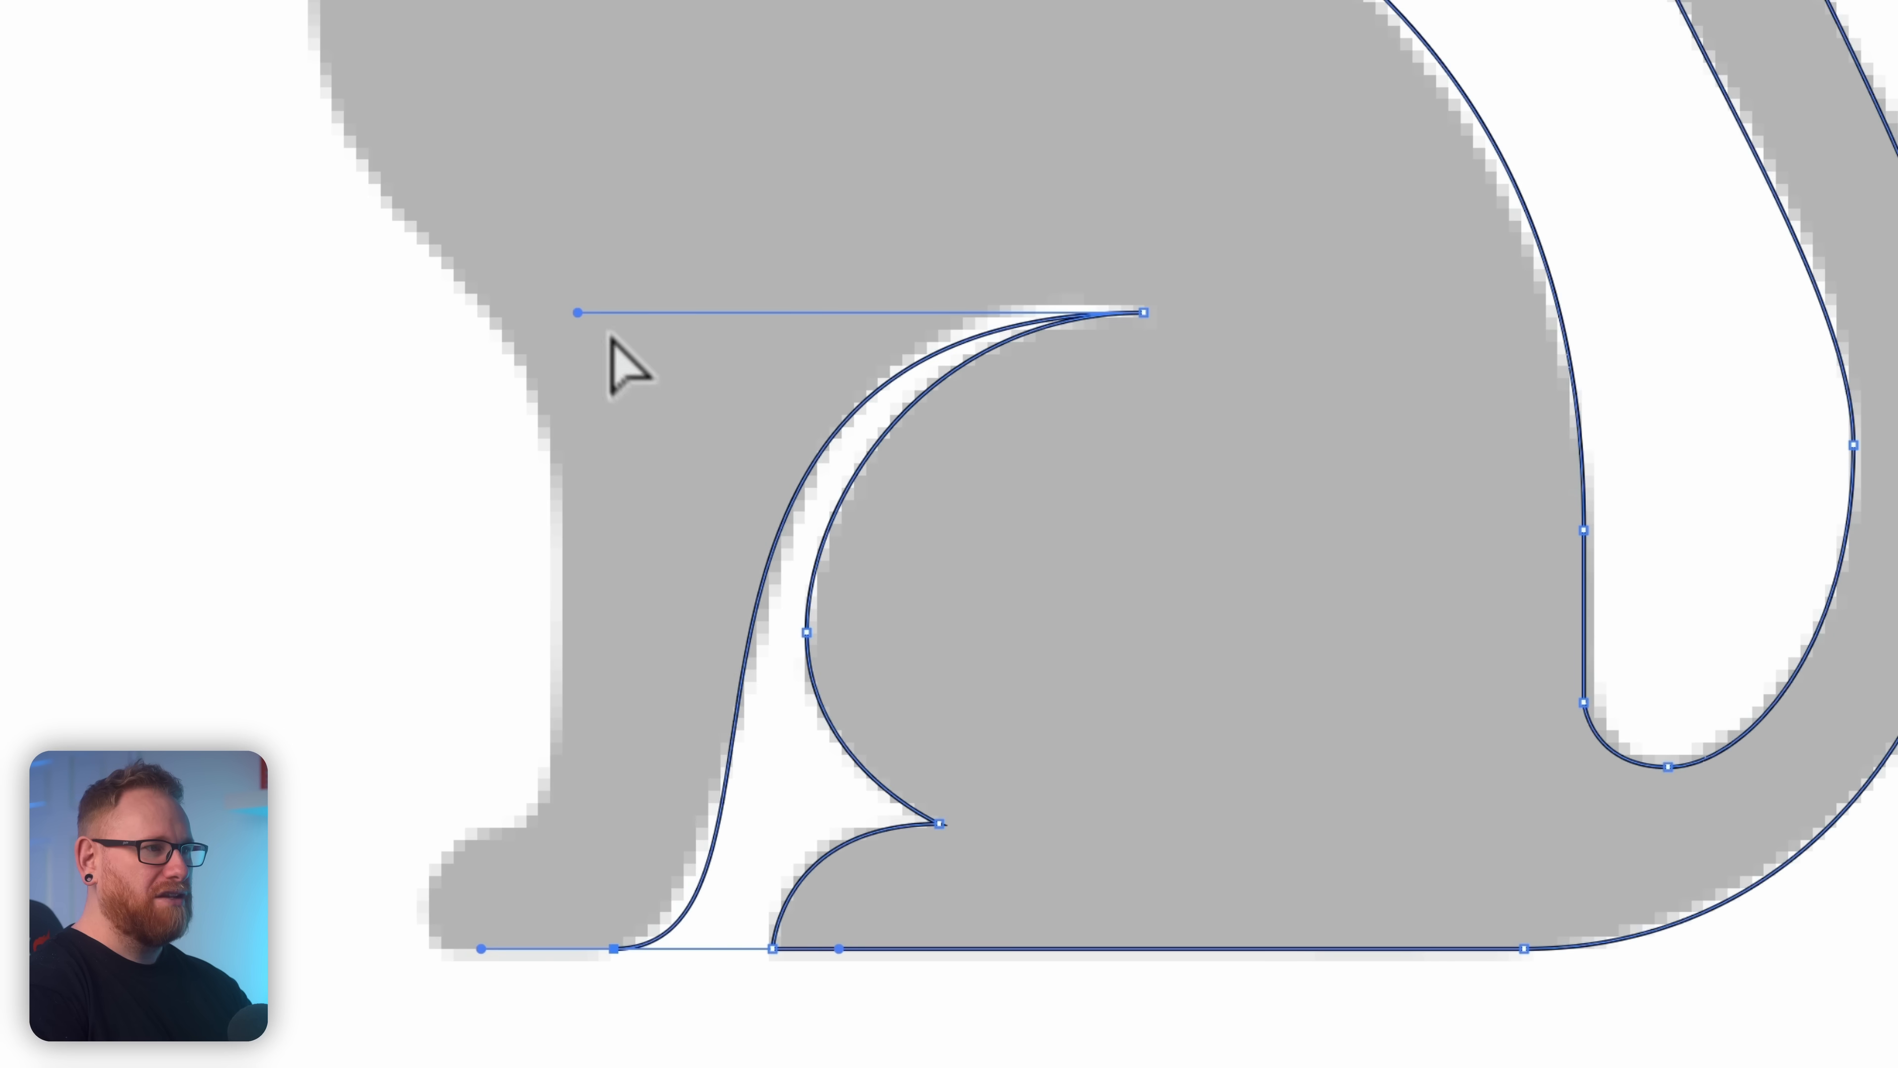
drag(578, 312, 598, 313)
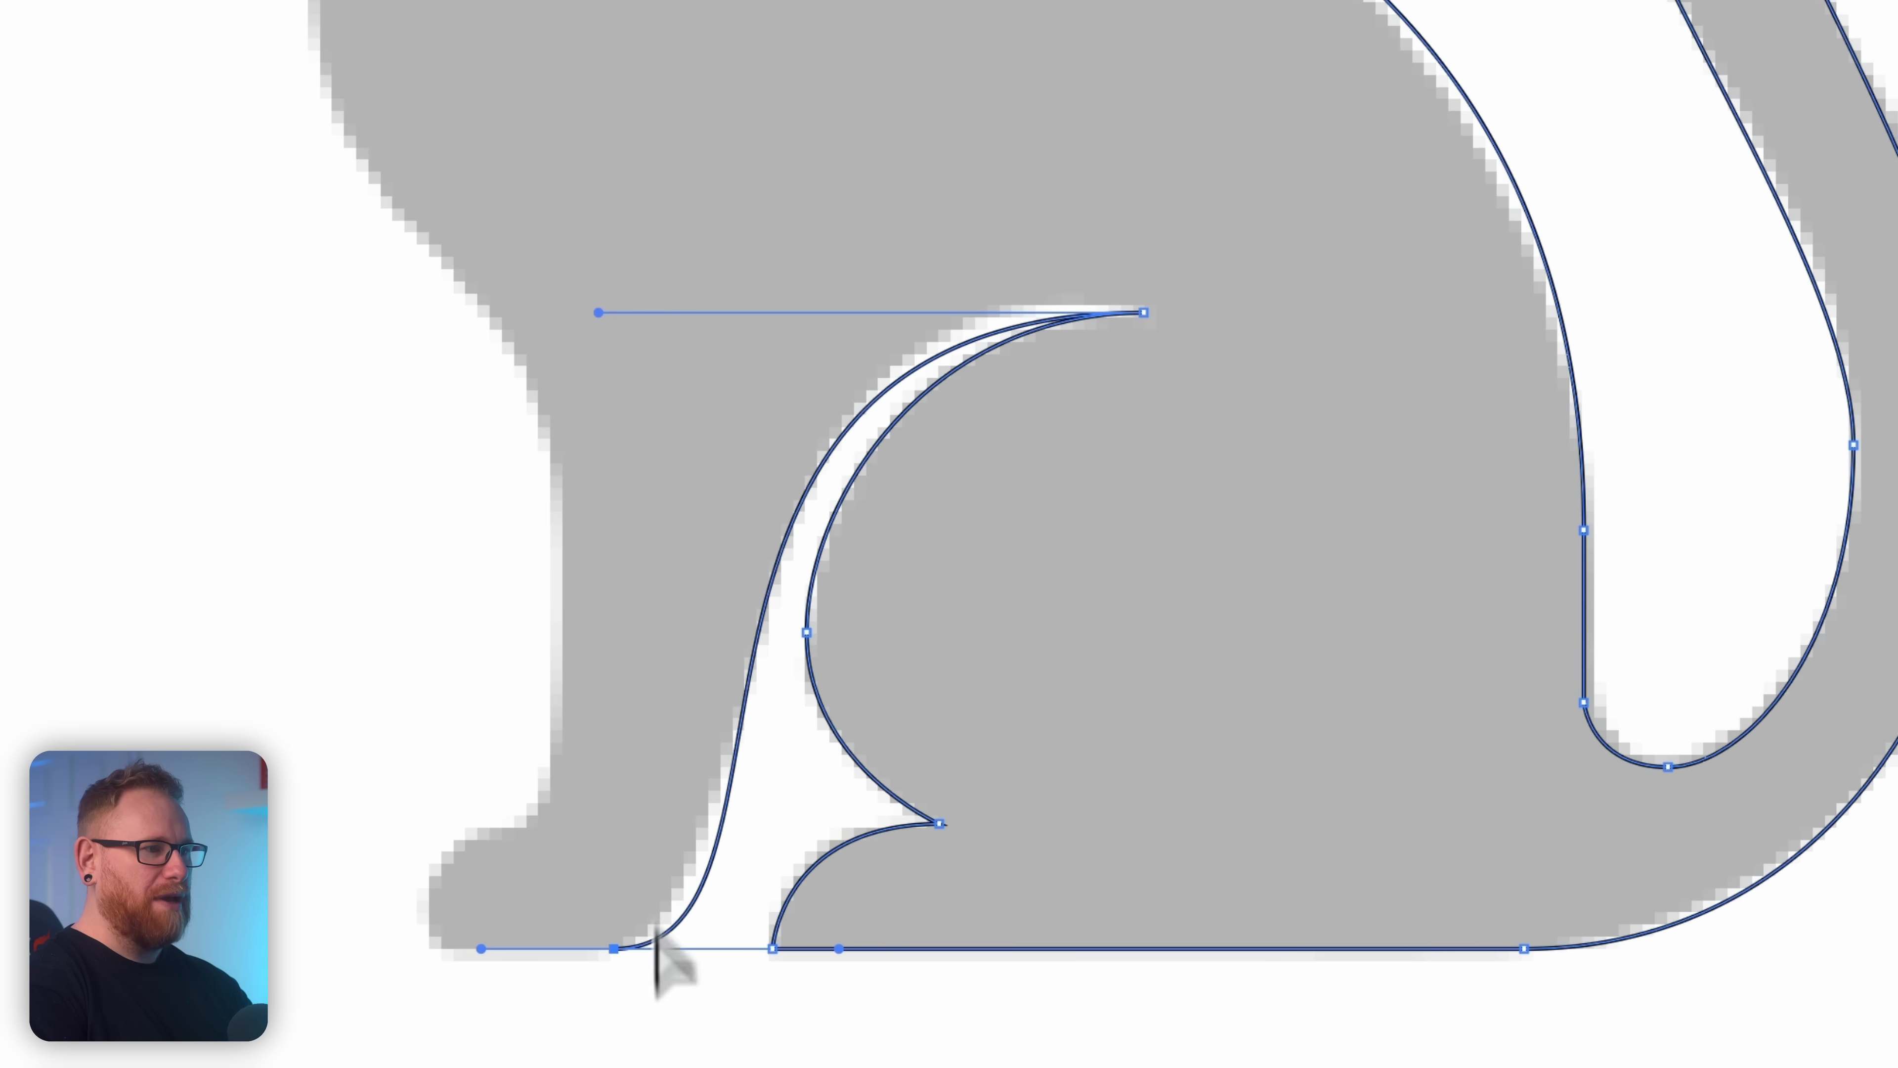
click(610, 995)
Step: Move the front paw anchor slightly left along the bottom edge and shorten the crease-tip handle
drag(572, 951, 699, 966)
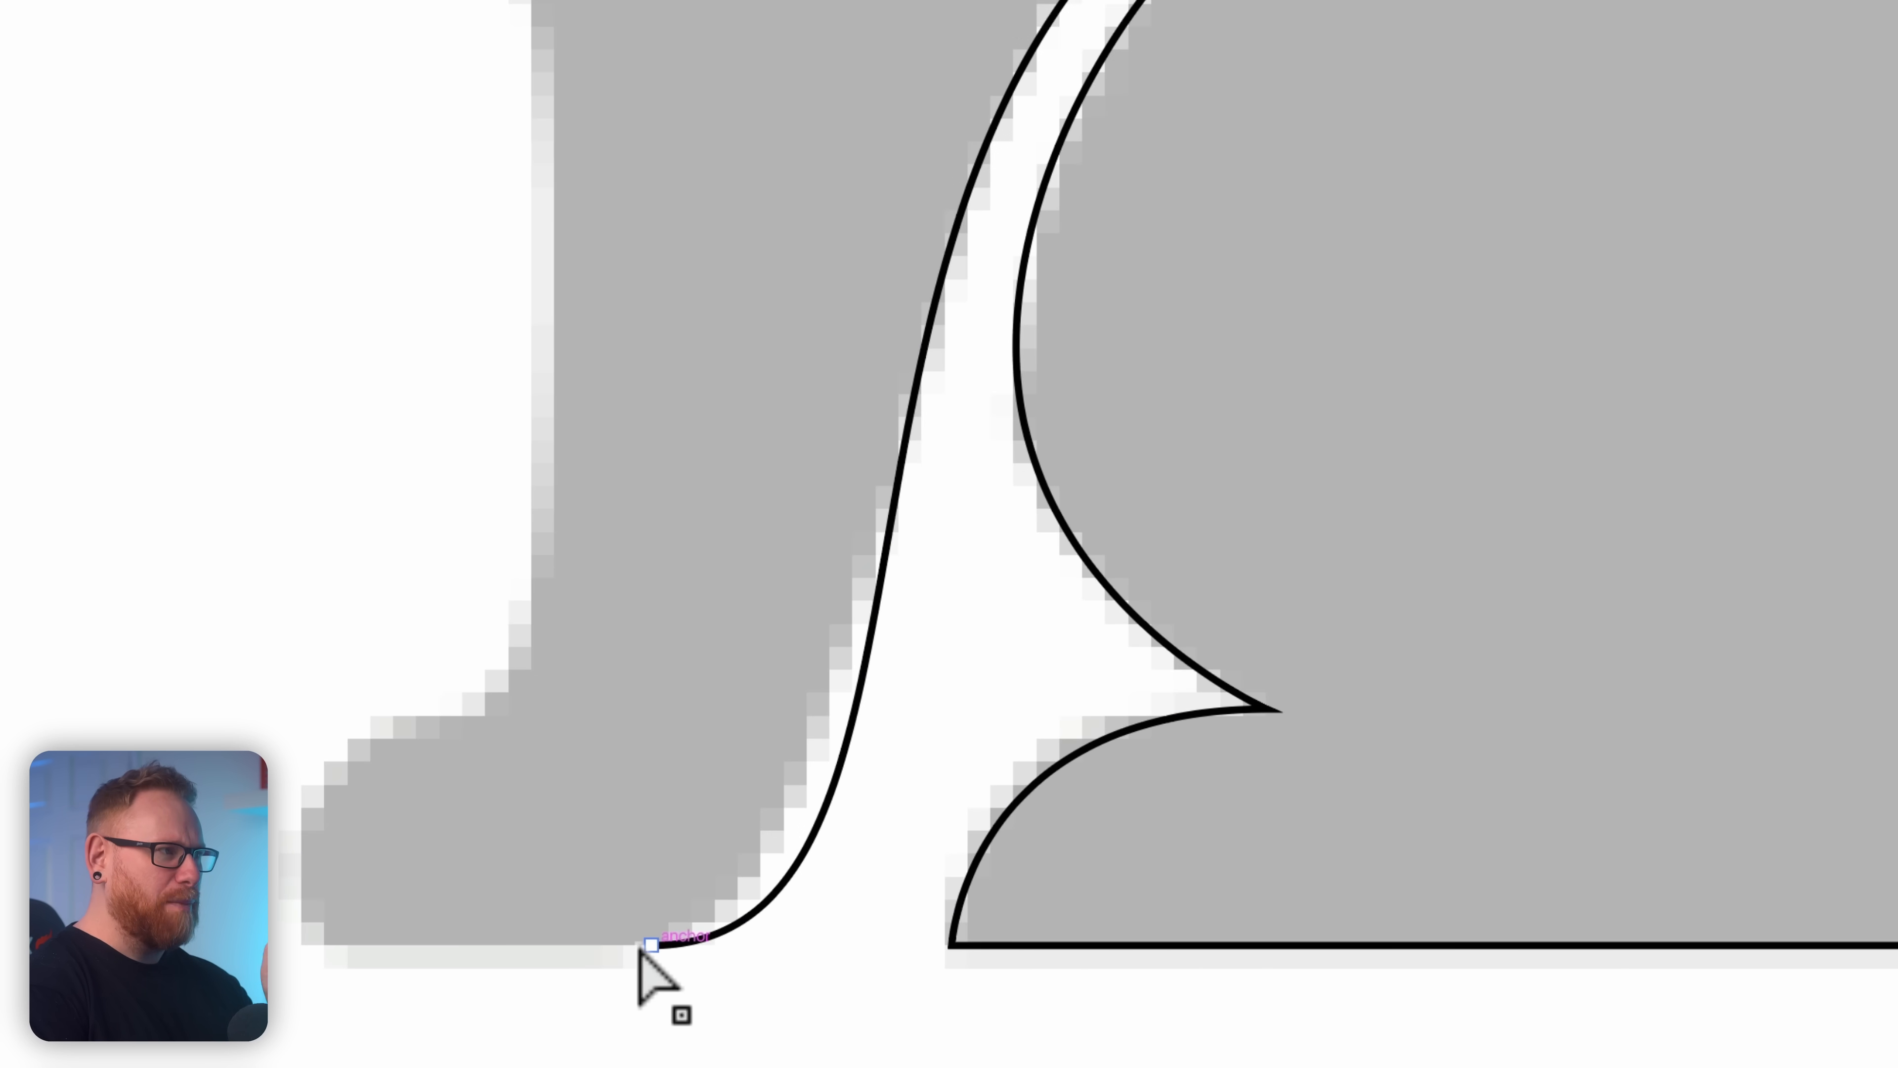
drag(641, 948, 606, 946)
key(space)
drag(1095, 266, 735, 861)
click(919, 449)
drag(267, 340, 294, 326)
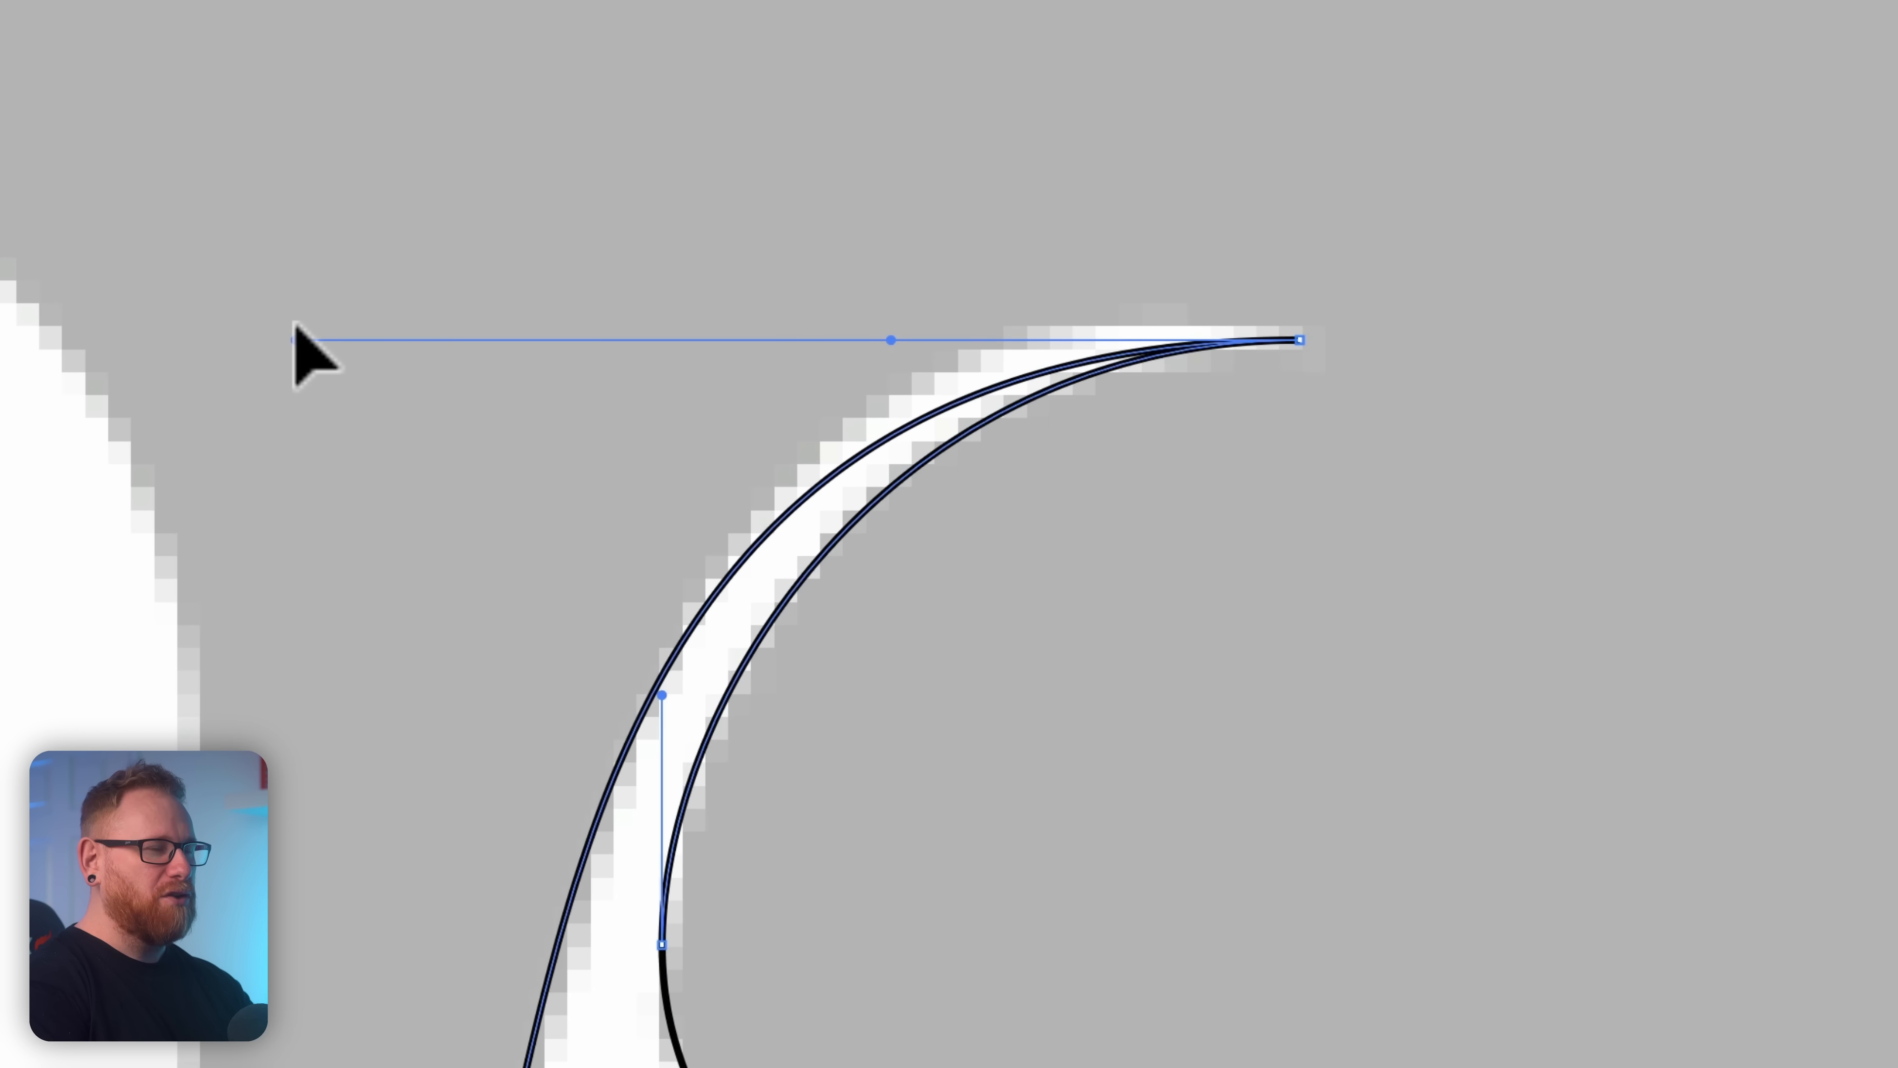
Step: Lengthen the front paw and crease-tip handles to refine the front leg curve, and undo the last adjustment at the crease tip
drag(669, 897, 714, 755)
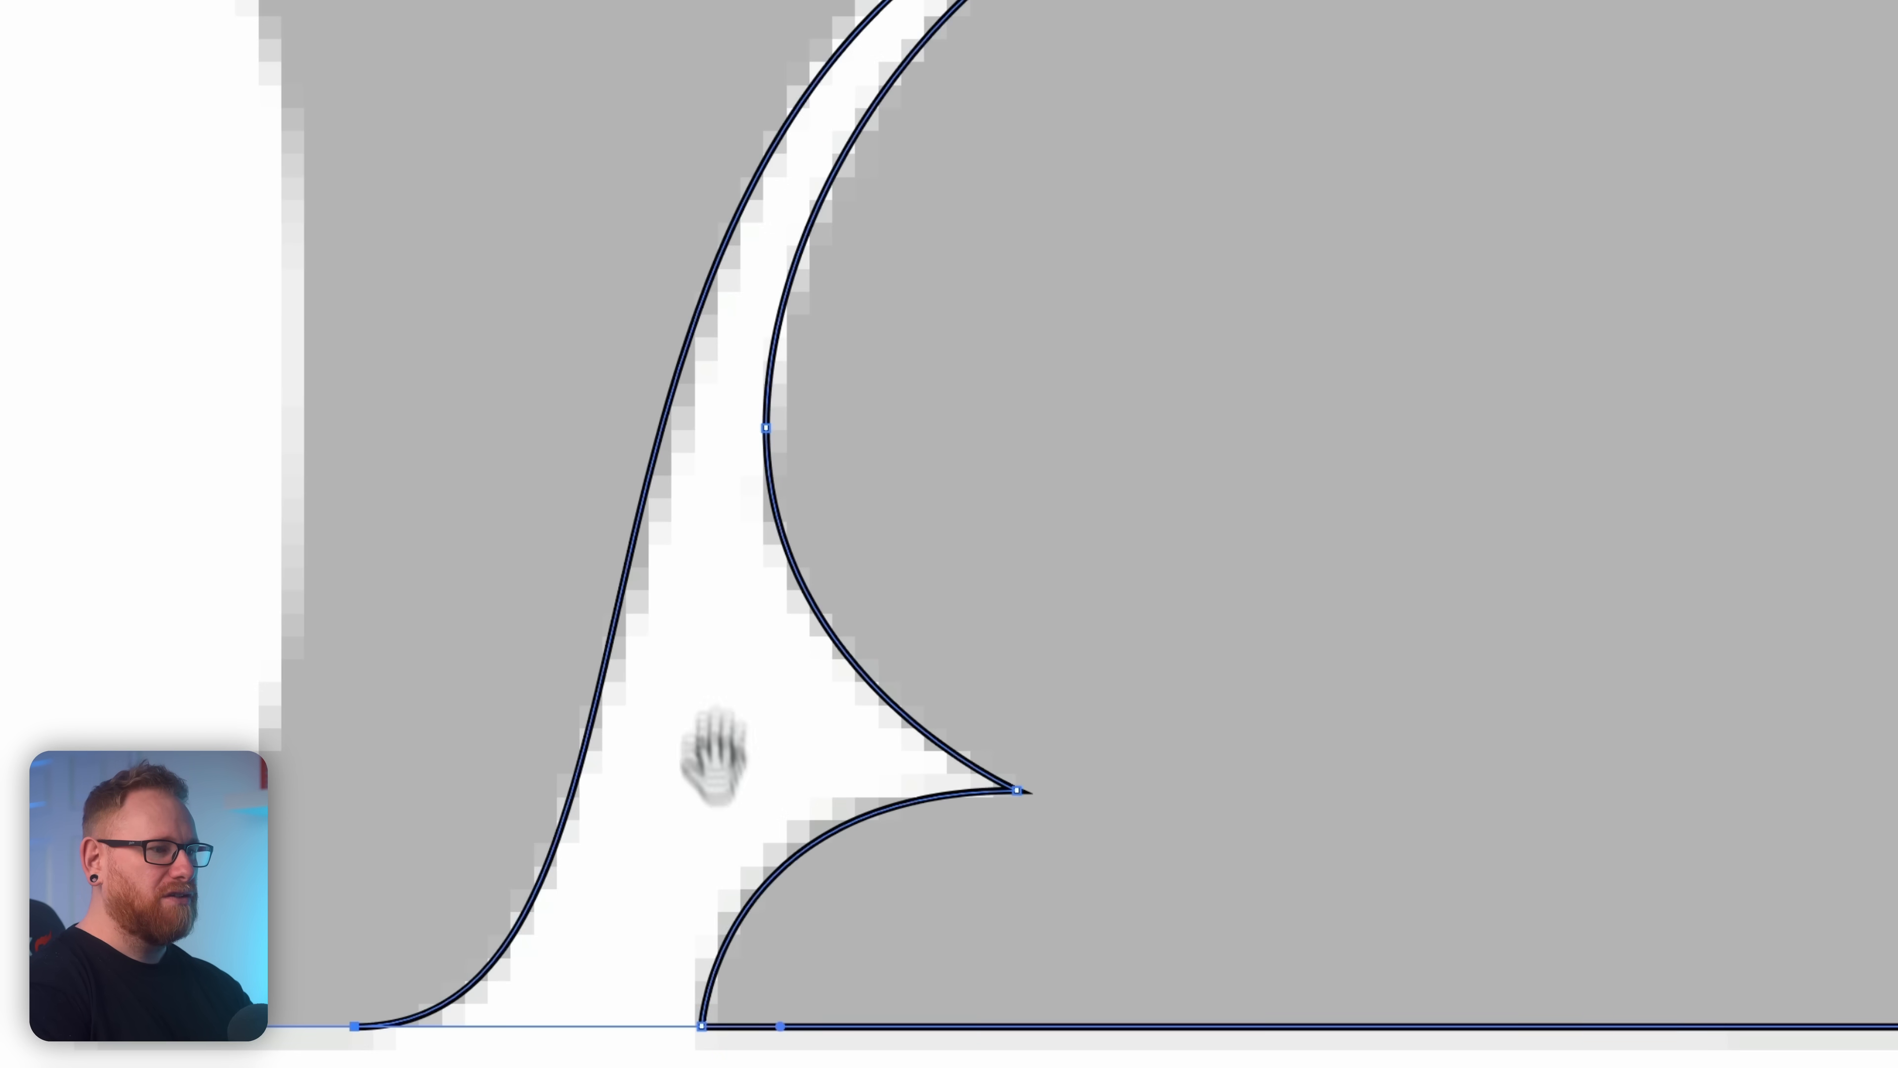
drag(781, 1030, 836, 1039)
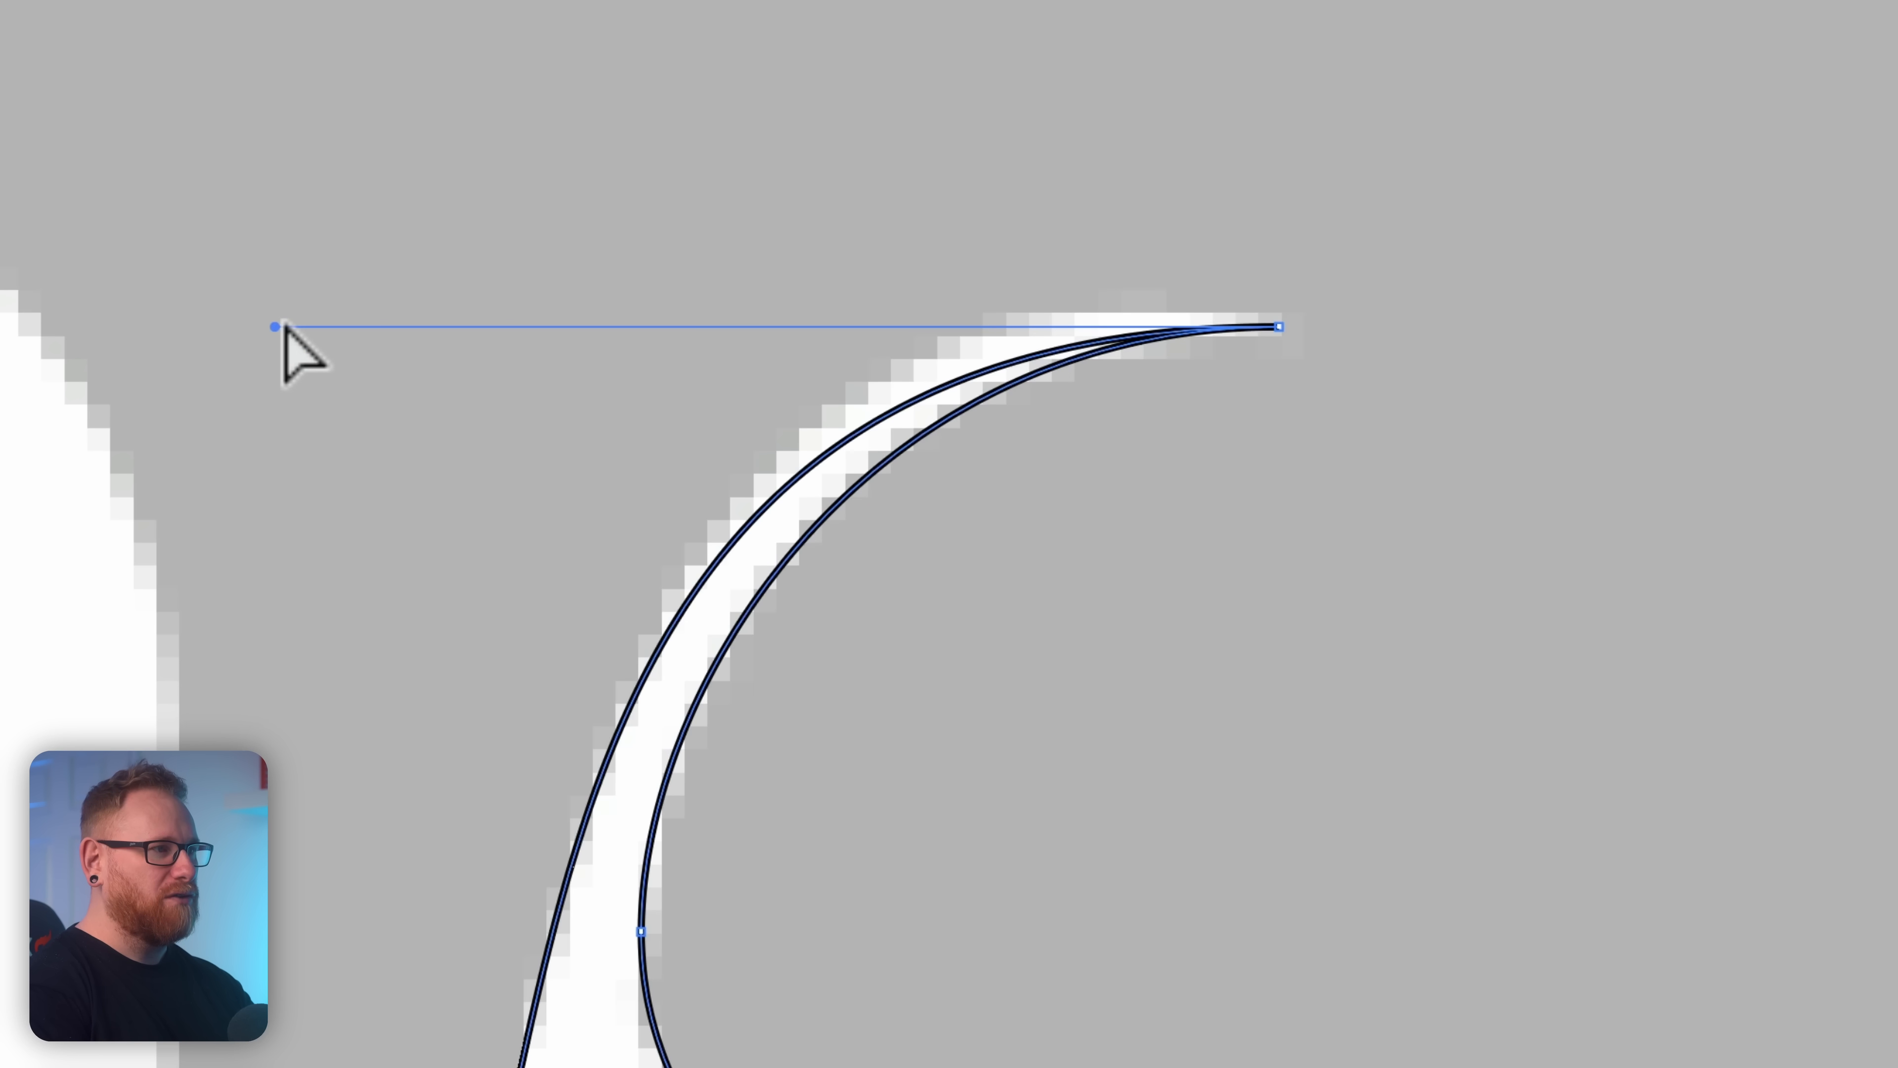
drag(274, 325, 195, 327)
drag(1270, 326, 1295, 320)
key(super+z)
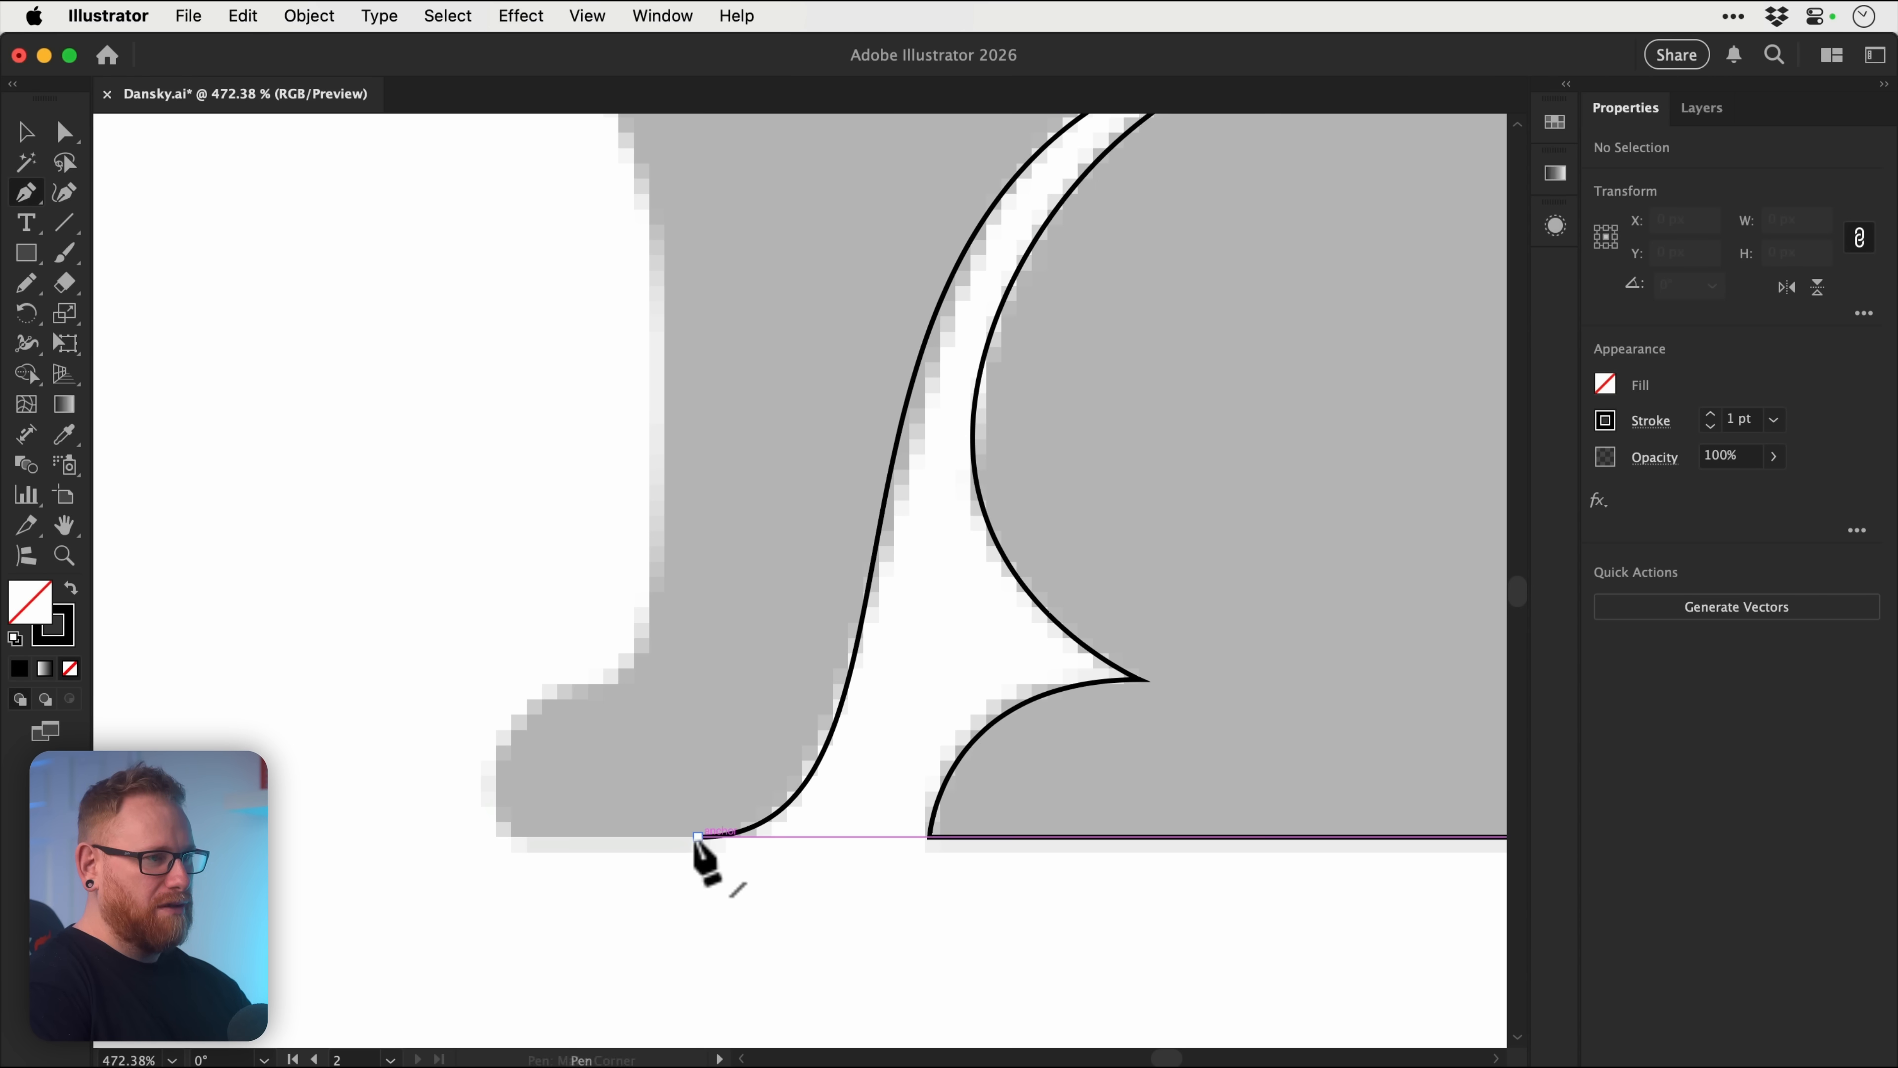
Step: Trace the front paw's flat bottom, rounded toe and straight front shin with anchors at the extremities, using vertical handles along the leg
click(529, 836)
drag(487, 776, 487, 714)
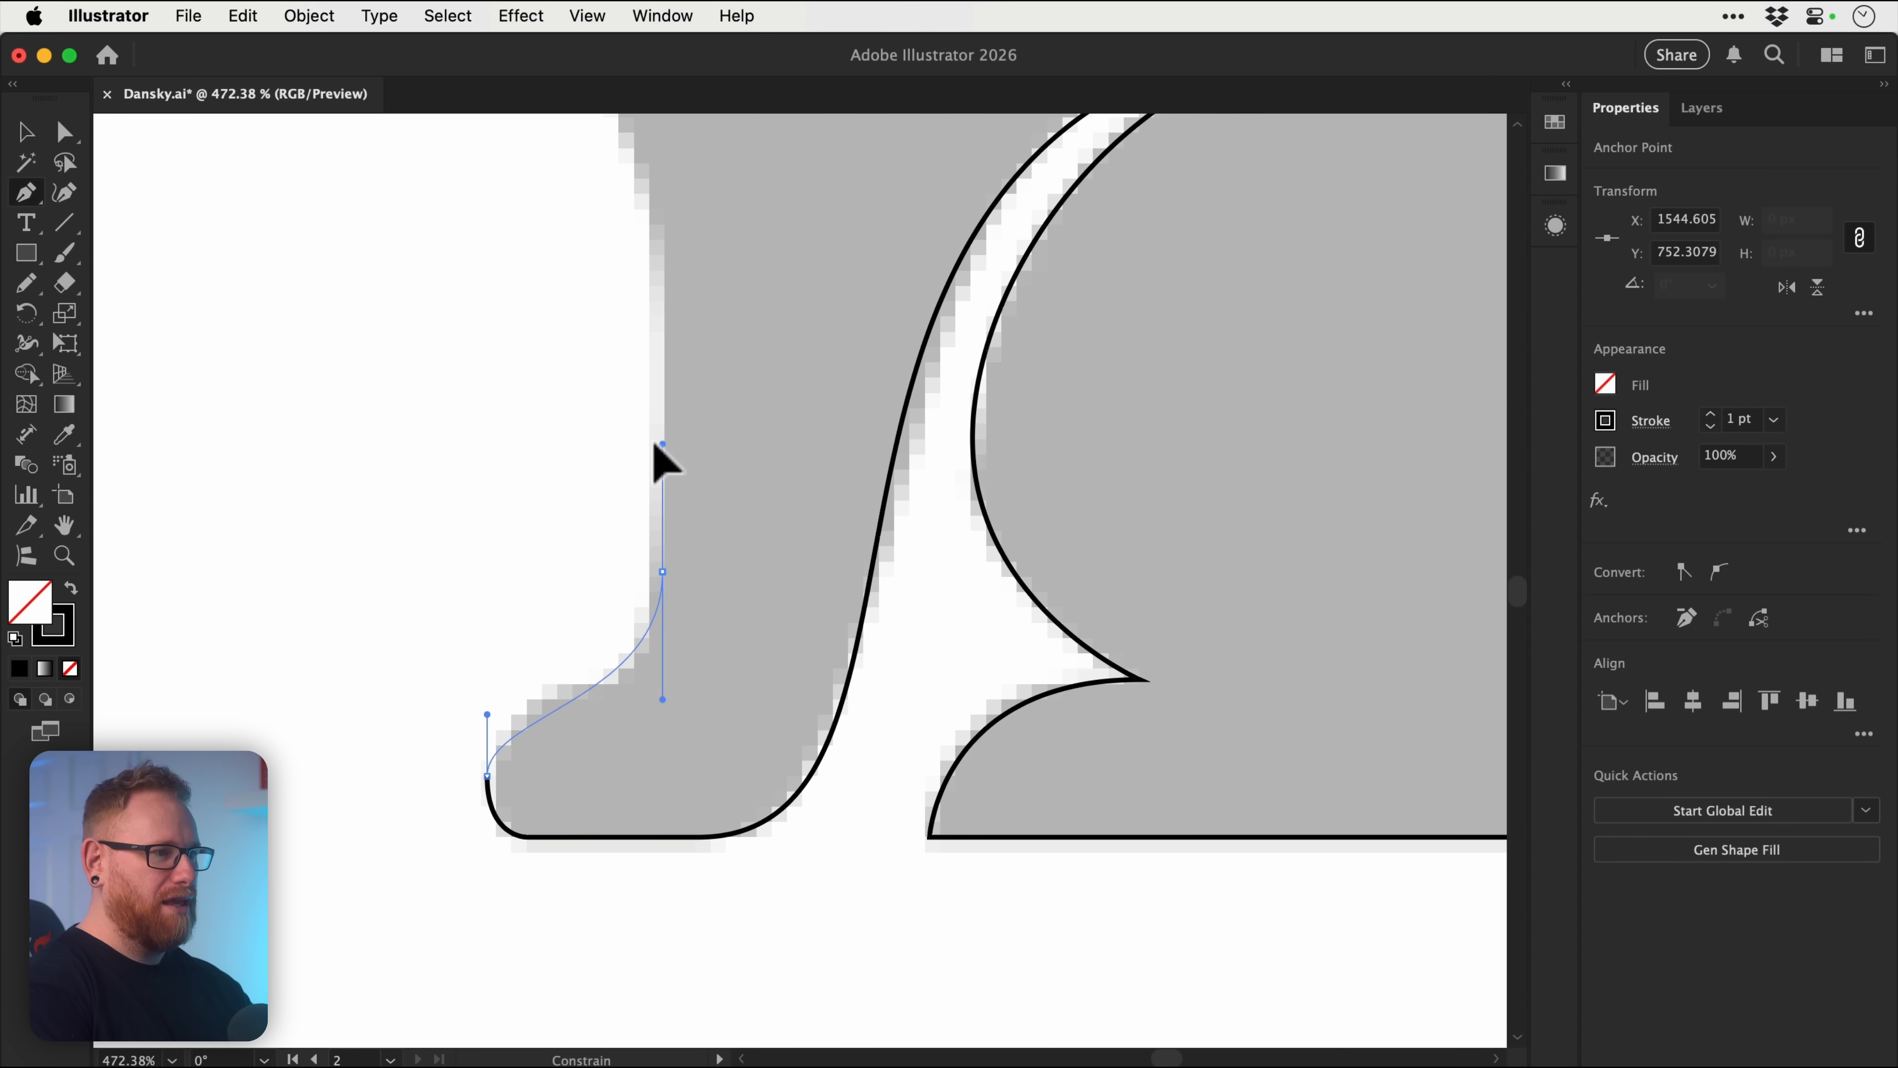
scroll(666, 673, up, 5)
scroll(665, 684, up, 4)
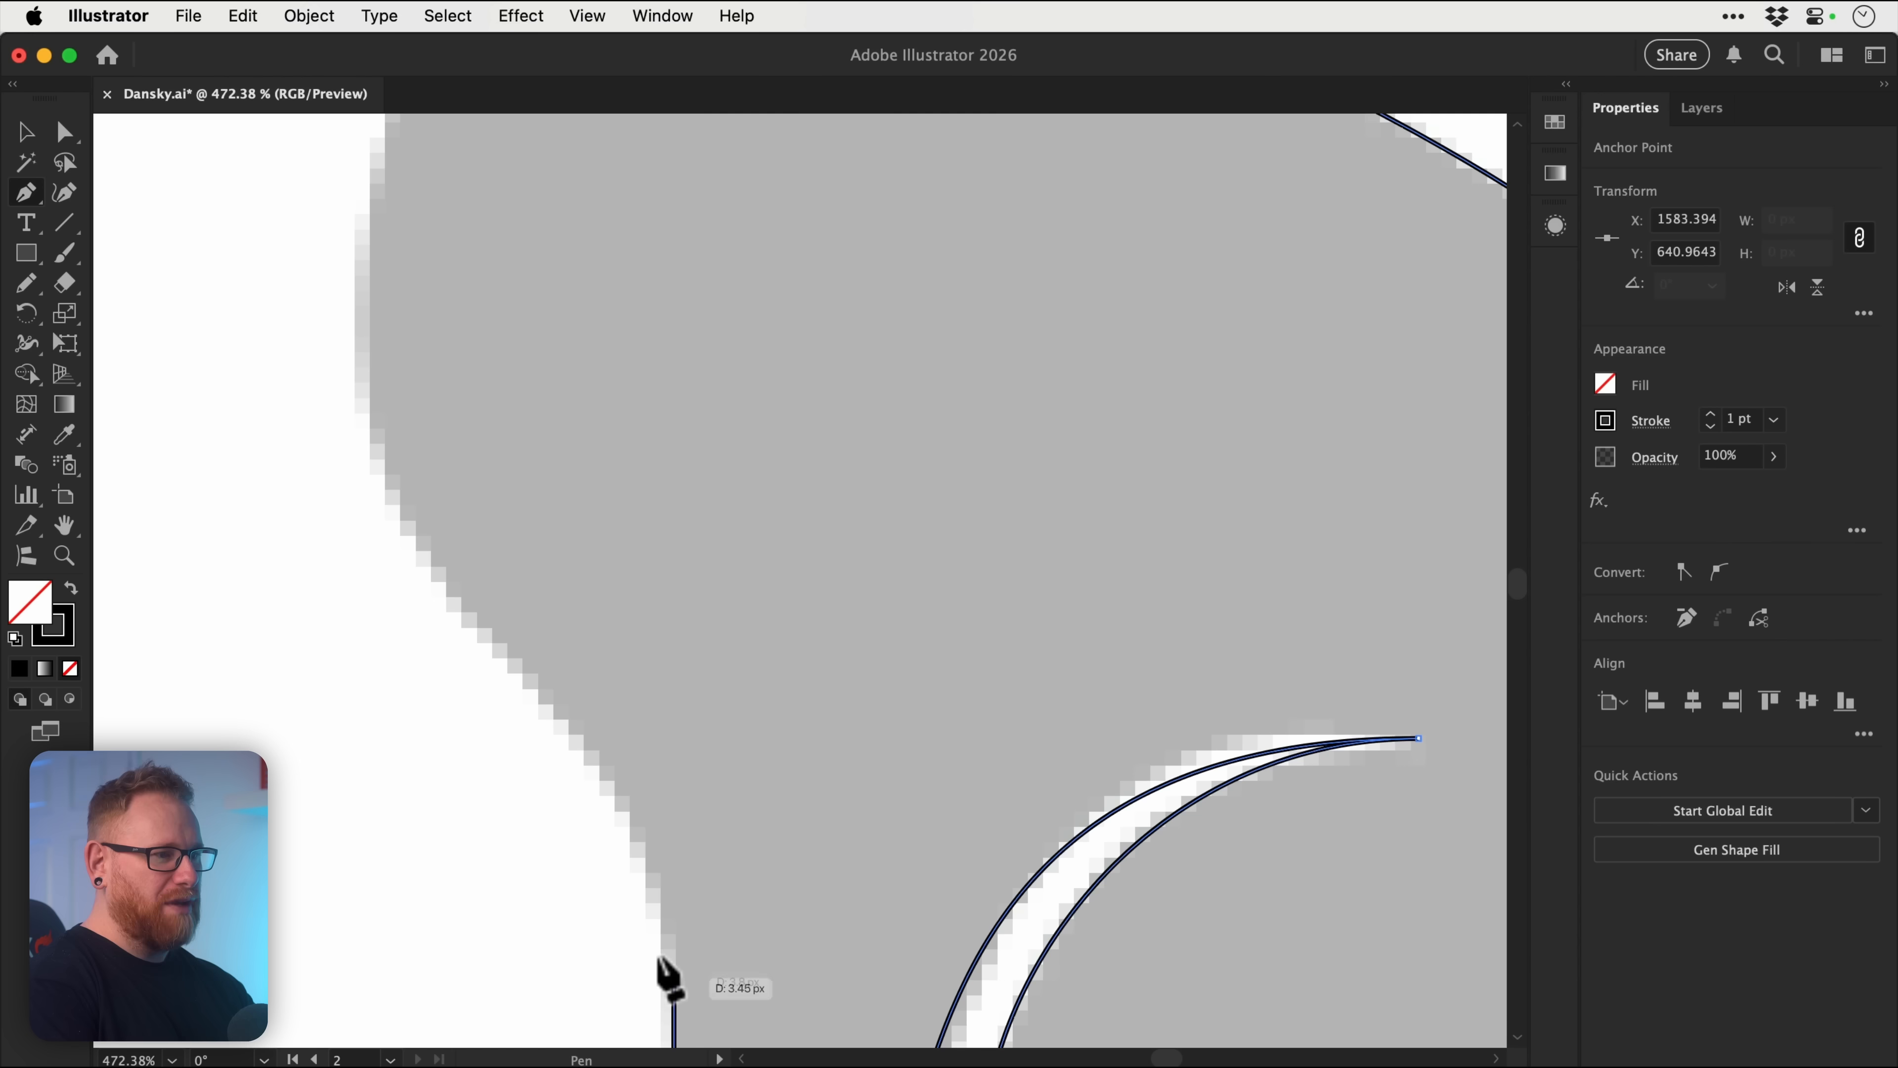
scroll(532, 687, down, 2)
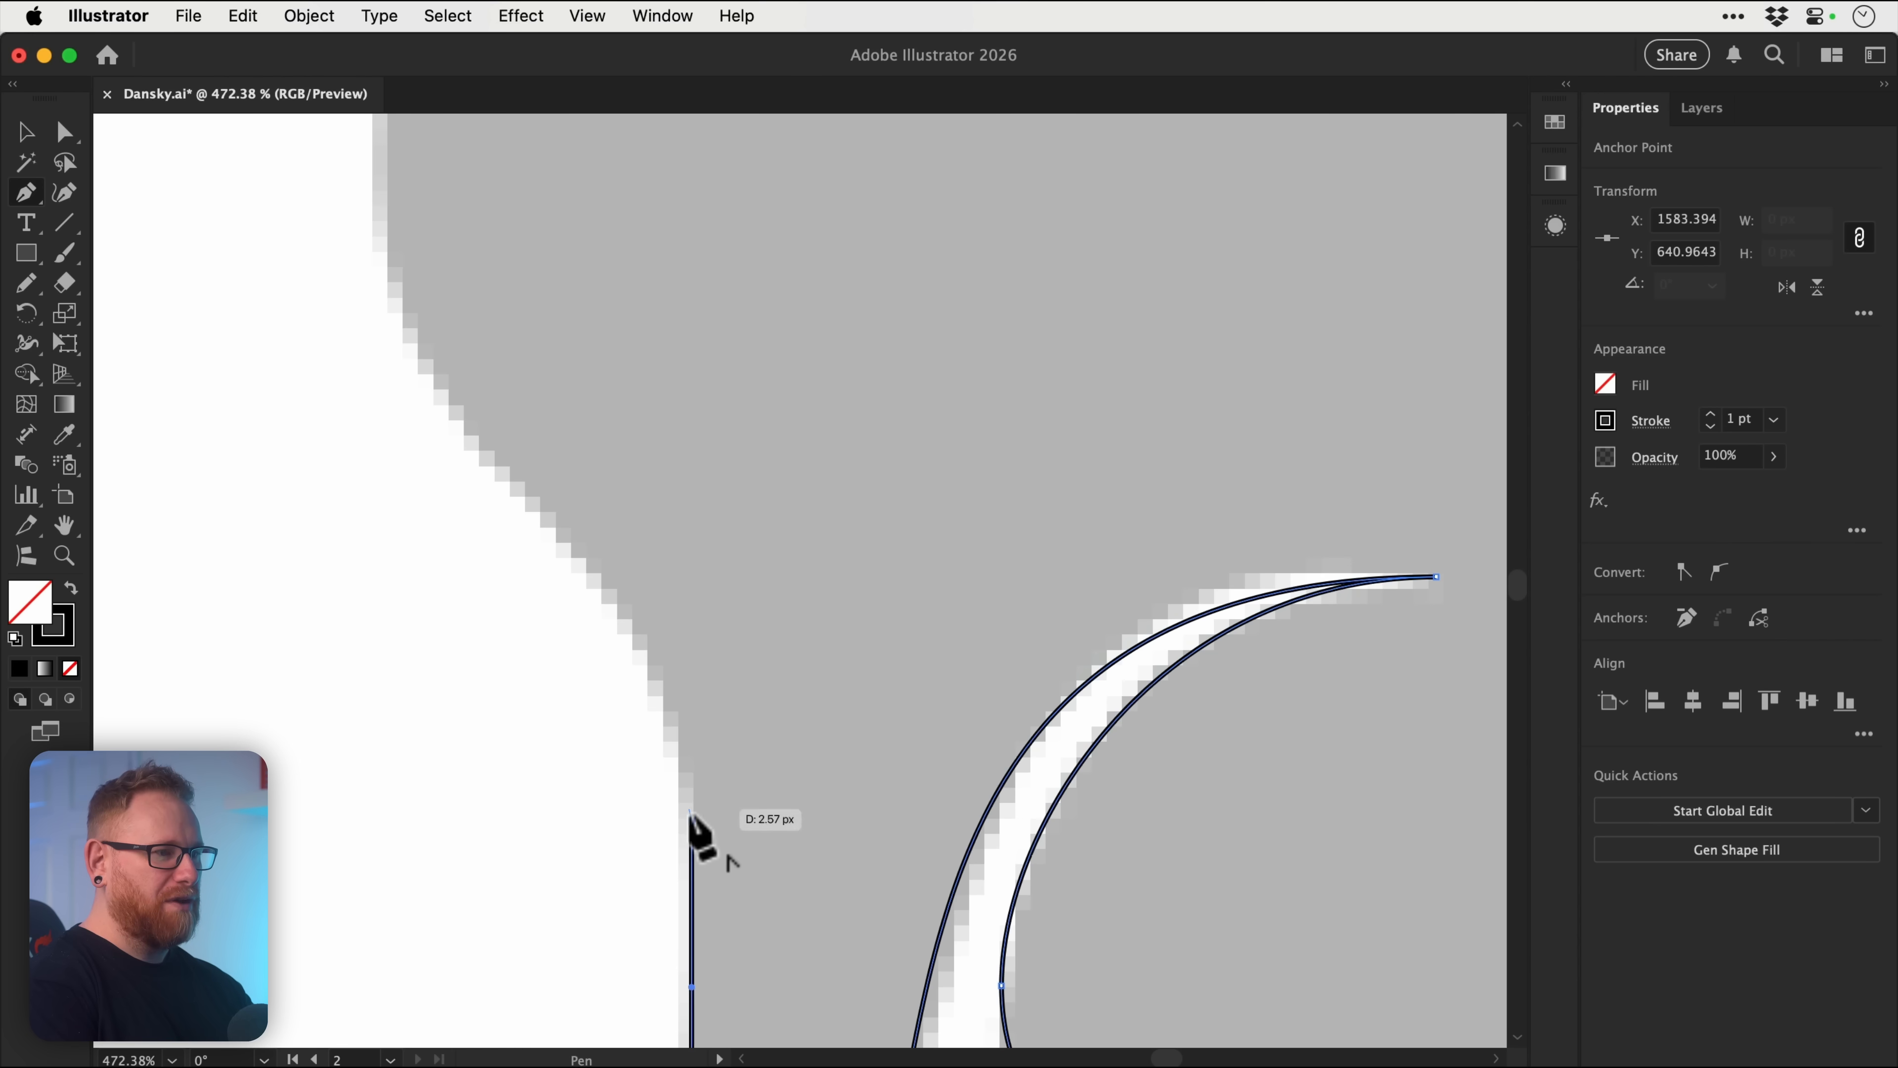
drag(691, 820, 691, 699)
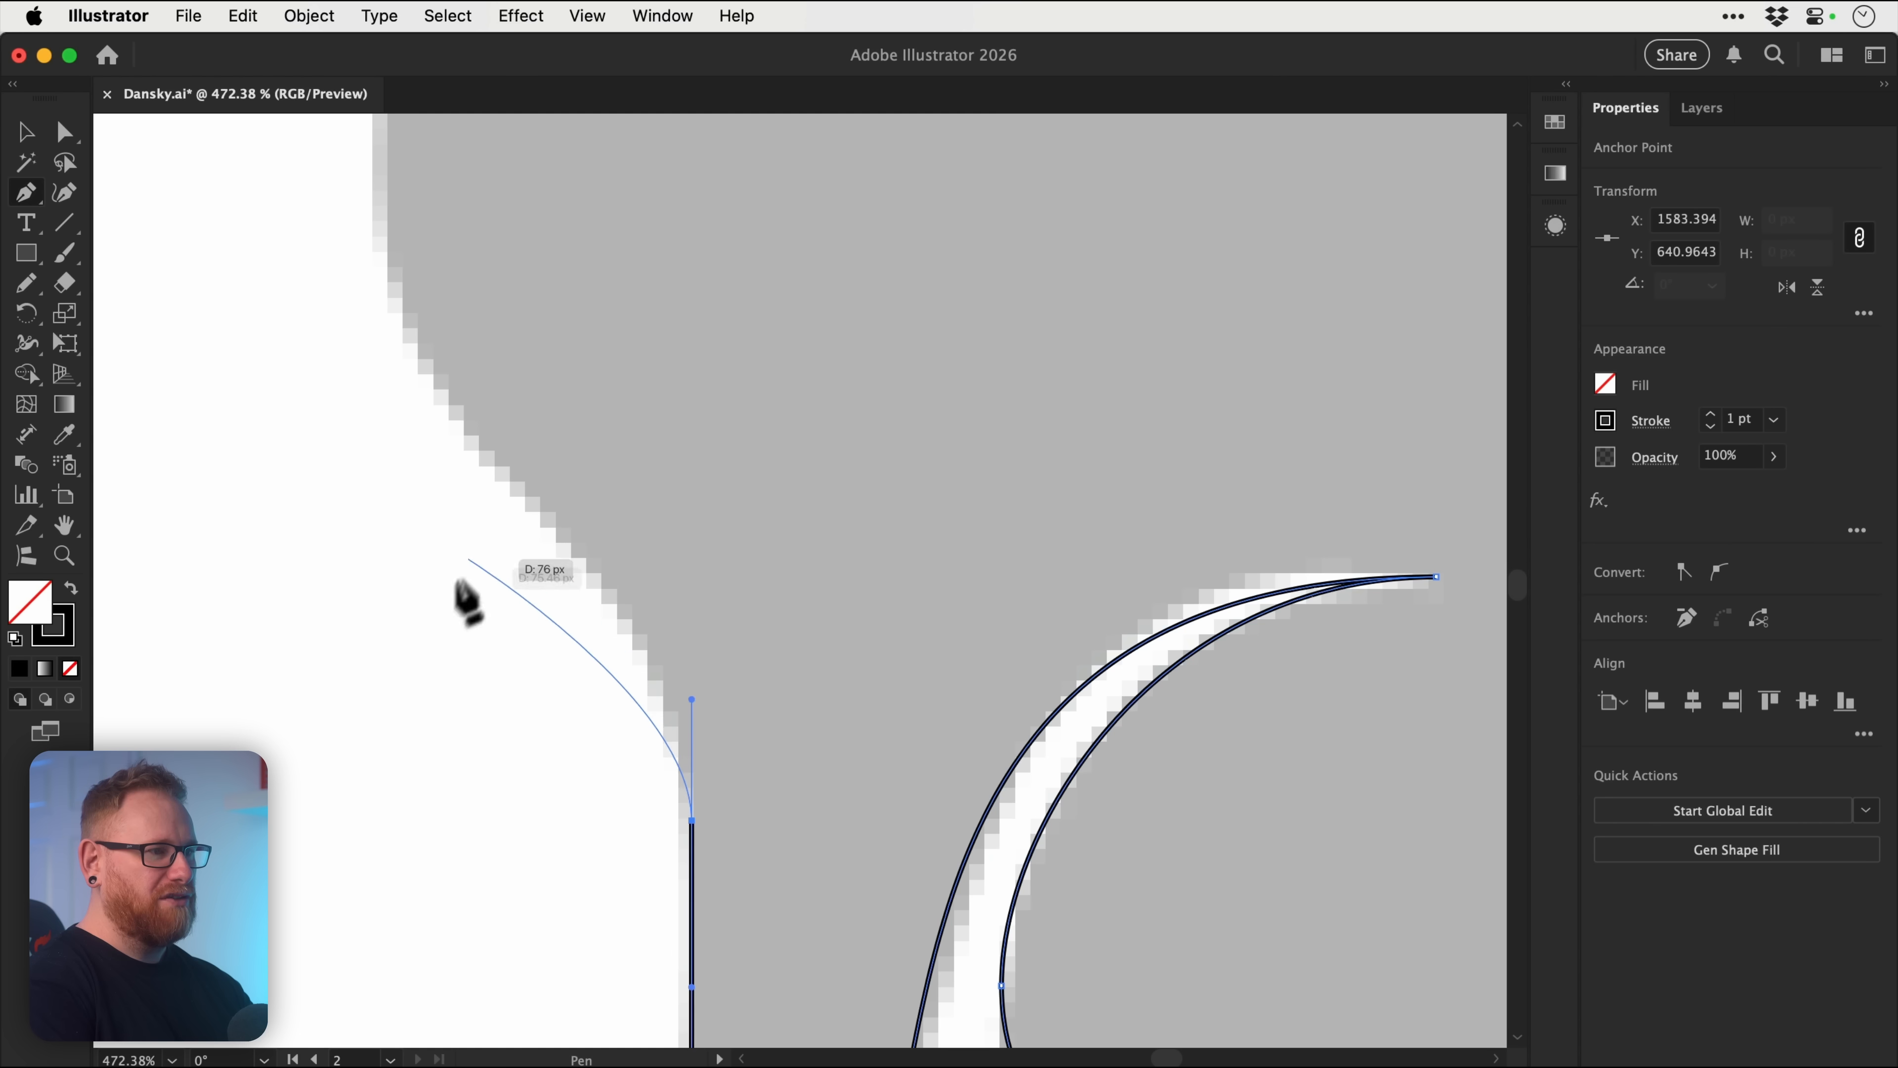
Step: Curve the path up the chest and into the neck, placing smooth anchors with vertical handles at both extremities
scroll(448, 479, up, 4)
drag(475, 483, 476, 342)
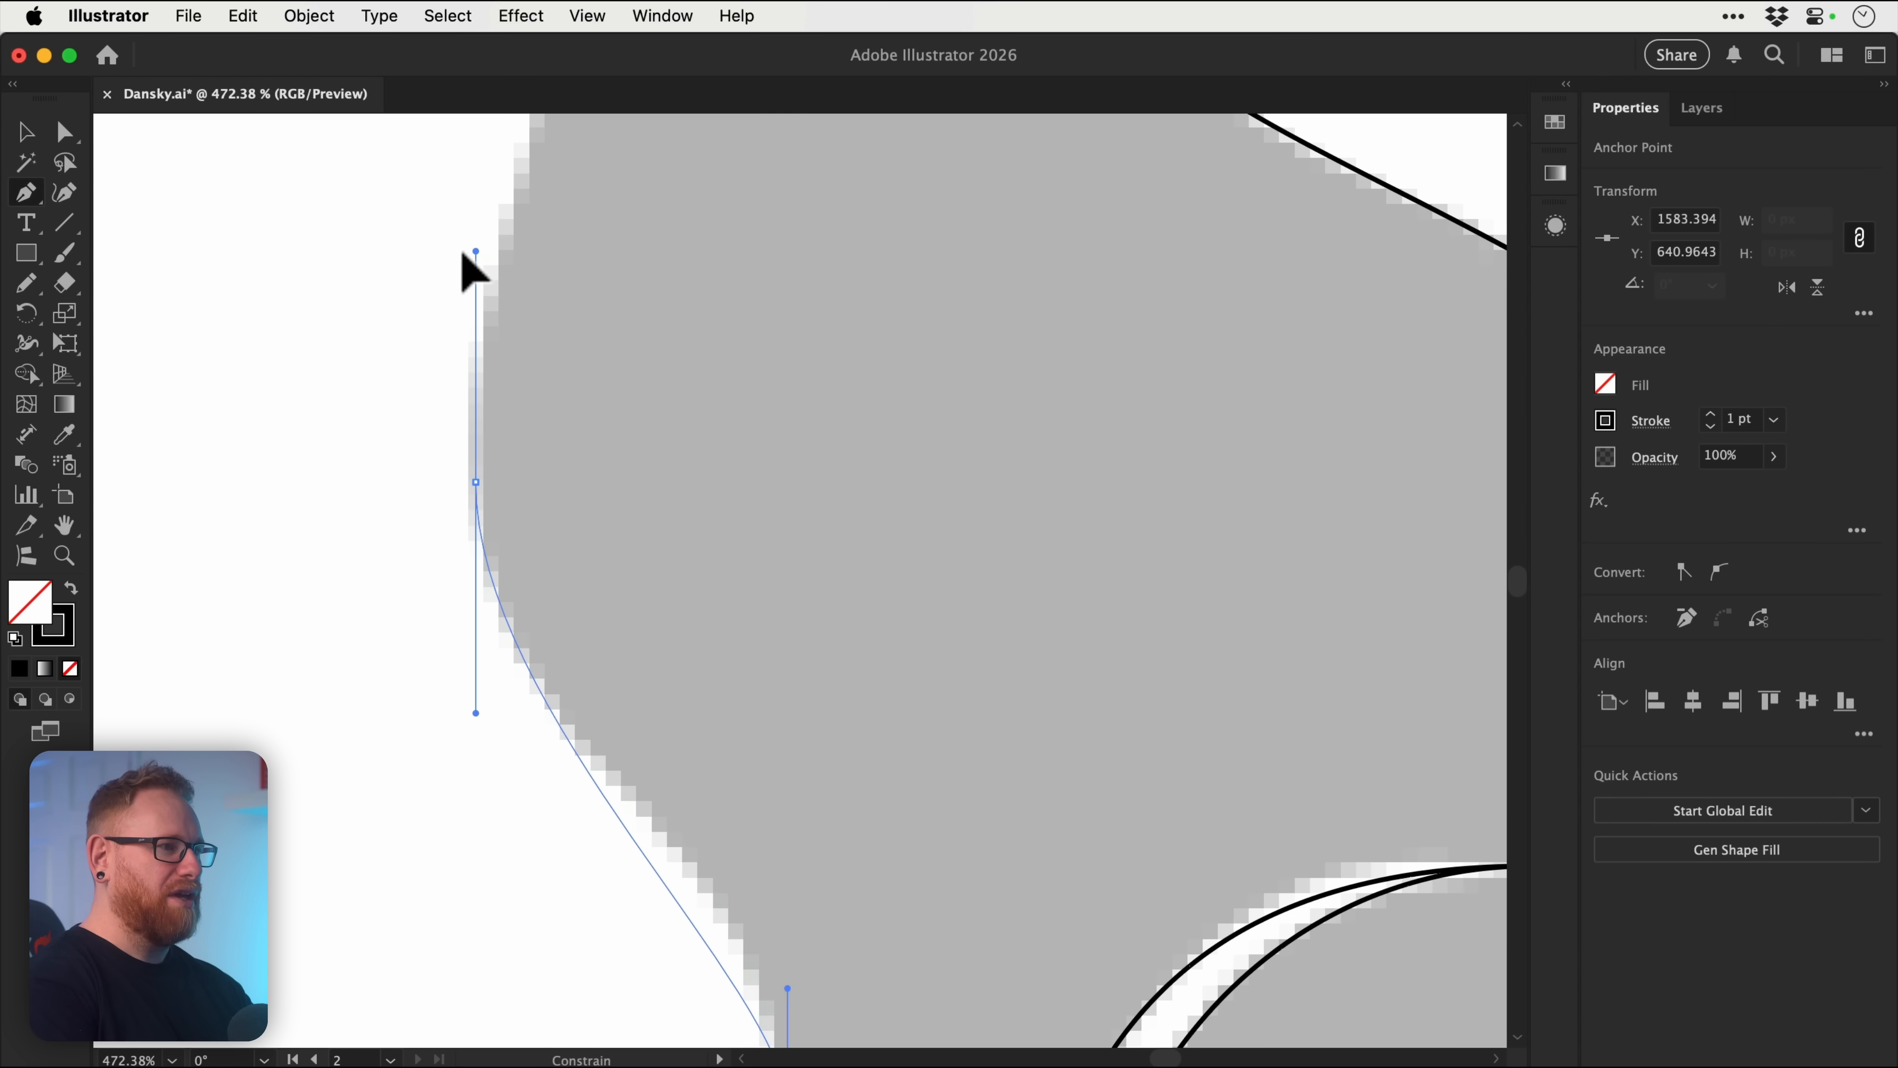
drag(464, 254, 473, 283)
scroll(568, 449, up, 5)
scroll(568, 449, left, 2)
drag(687, 553, 686, 498)
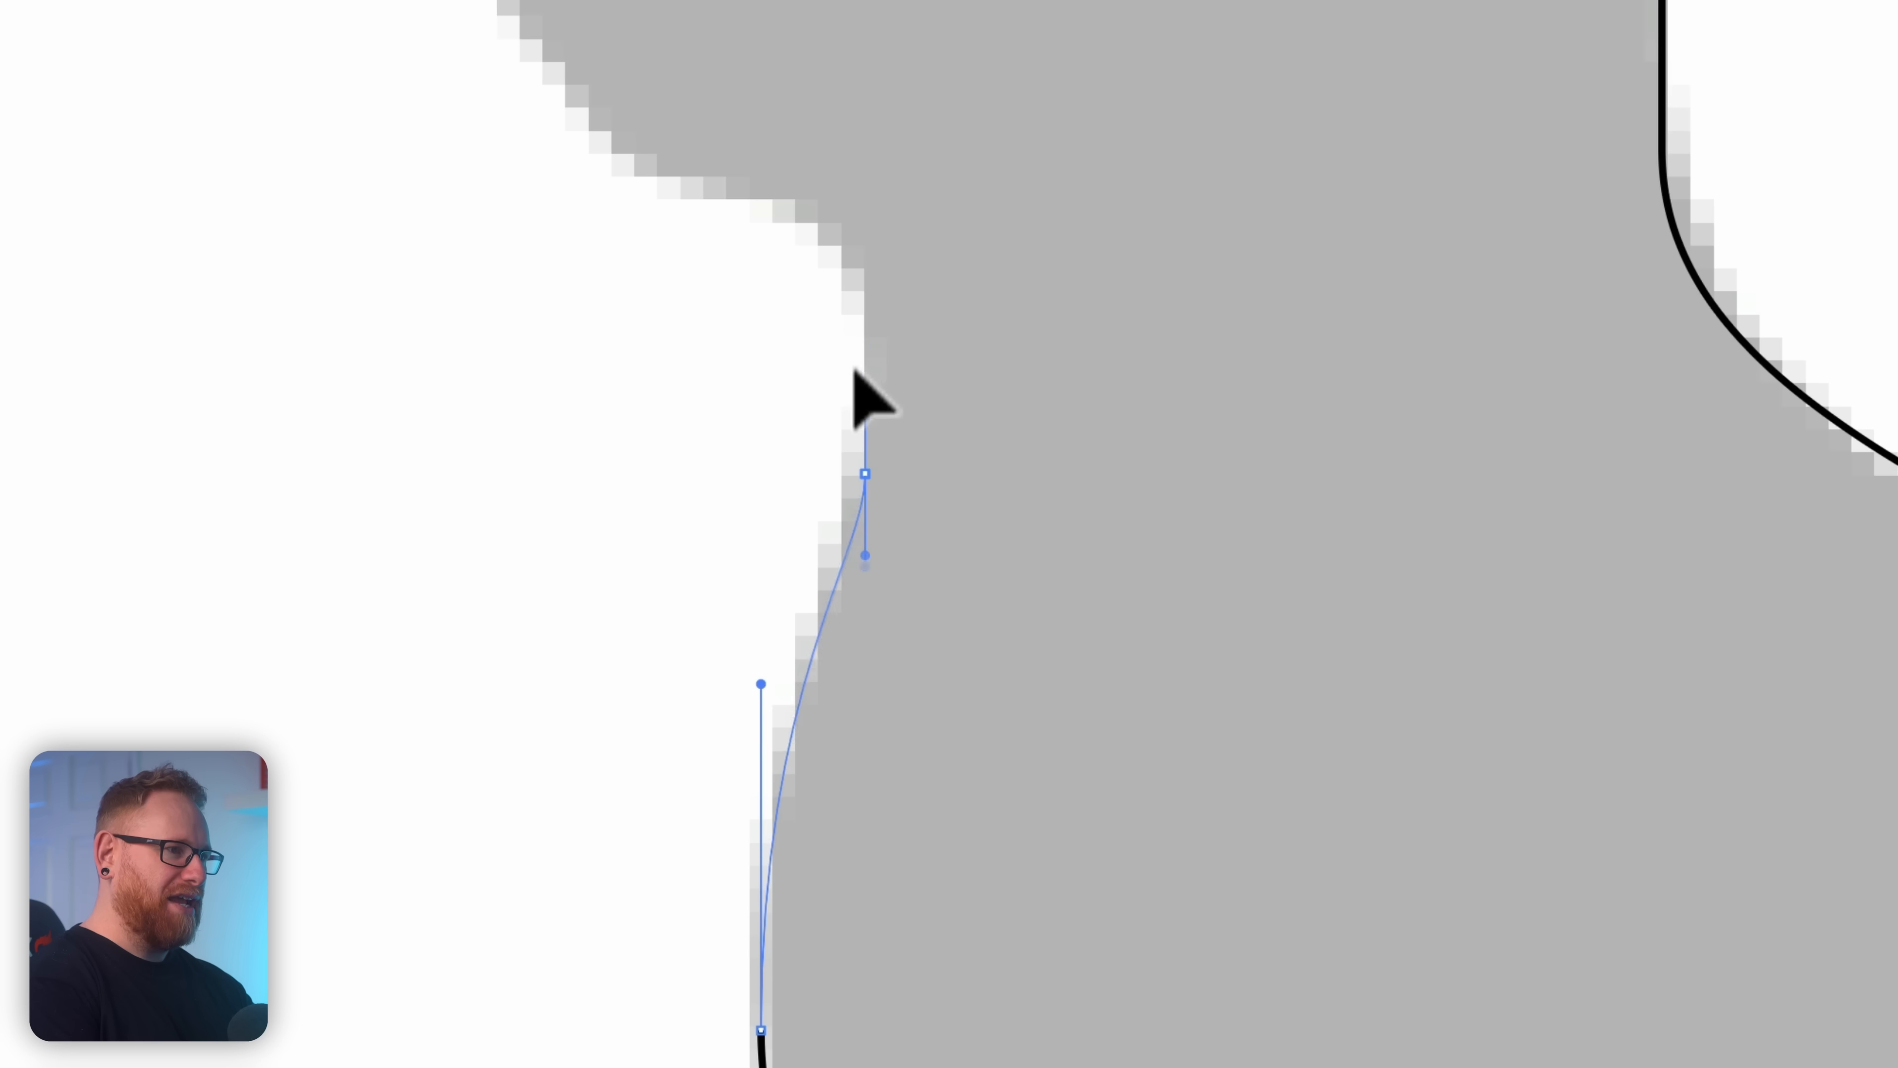
Step: Continue the path around the throat, chin, muzzle and nose bridge, using horizontal or vertical handles at each extremity
drag(859, 340, 967, 553)
key(space)
drag(827, 504, 755, 504)
drag(577, 224, 577, 76)
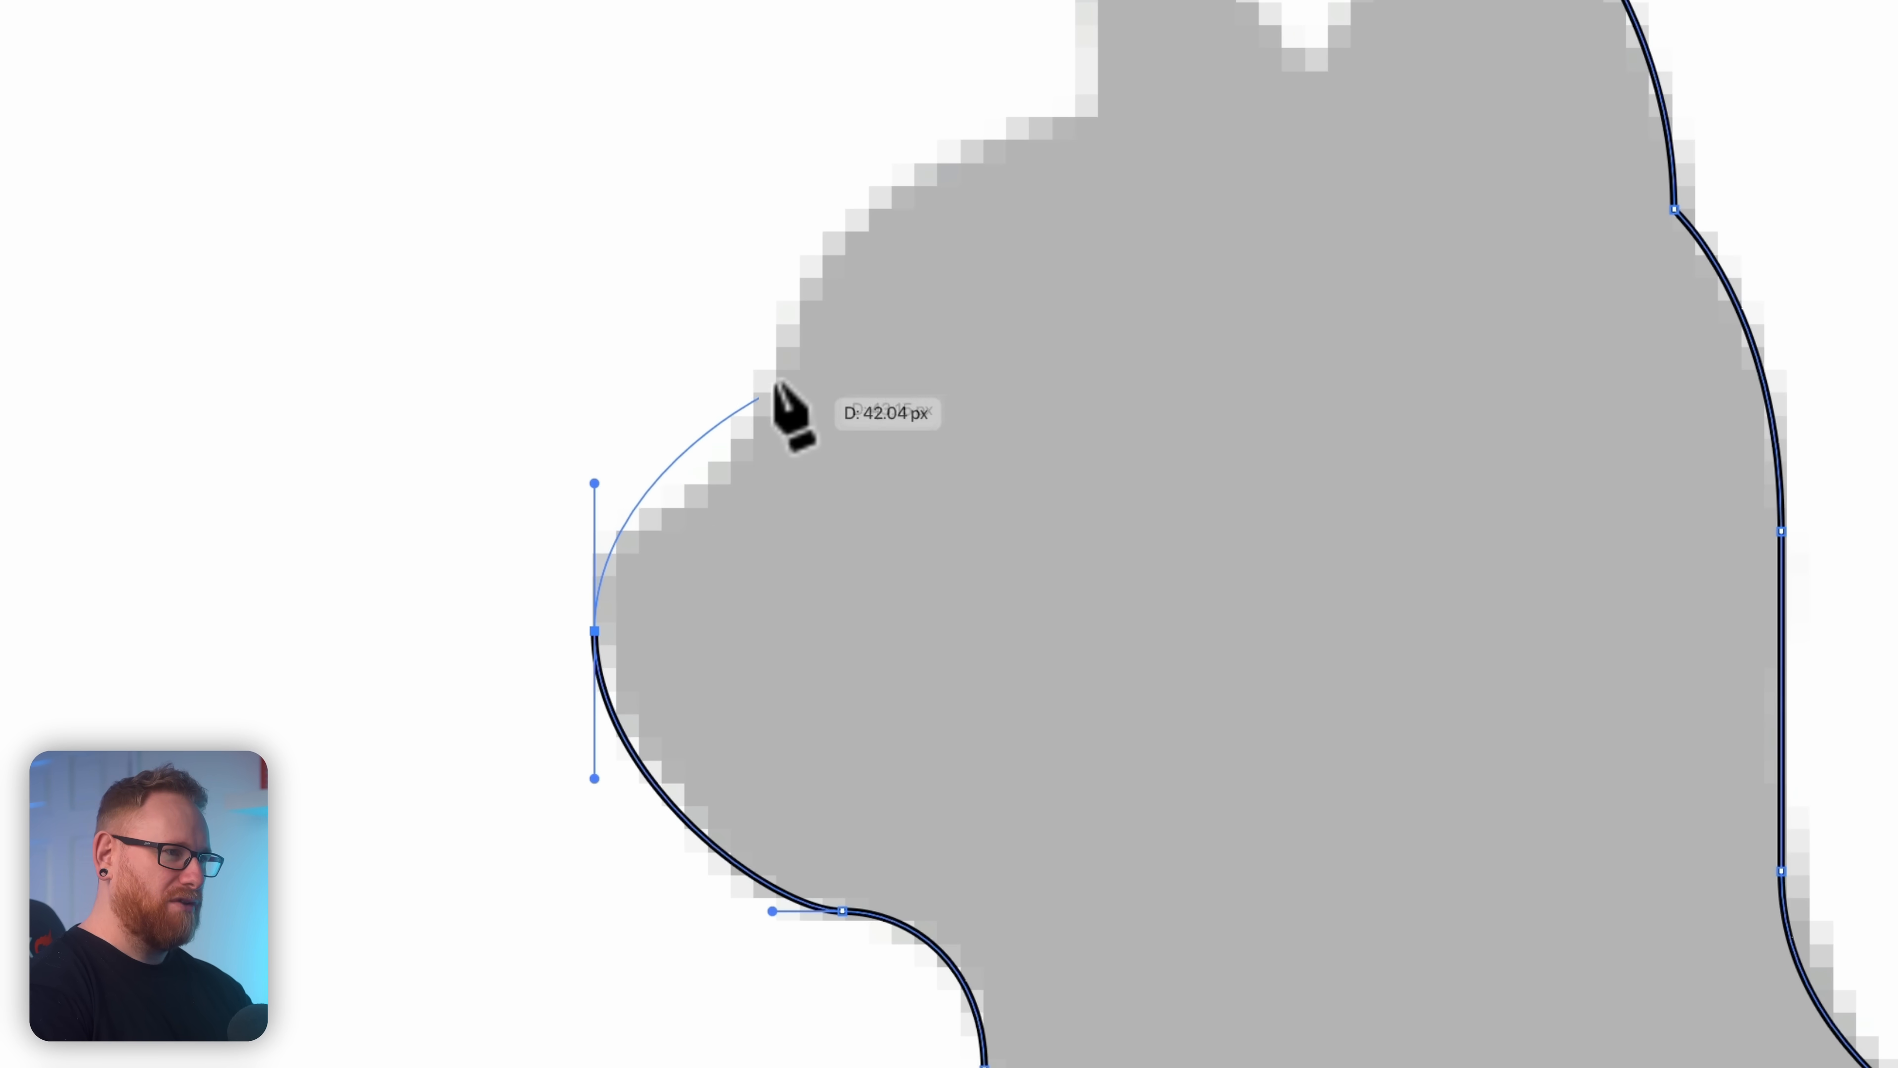
drag(777, 377, 776, 273)
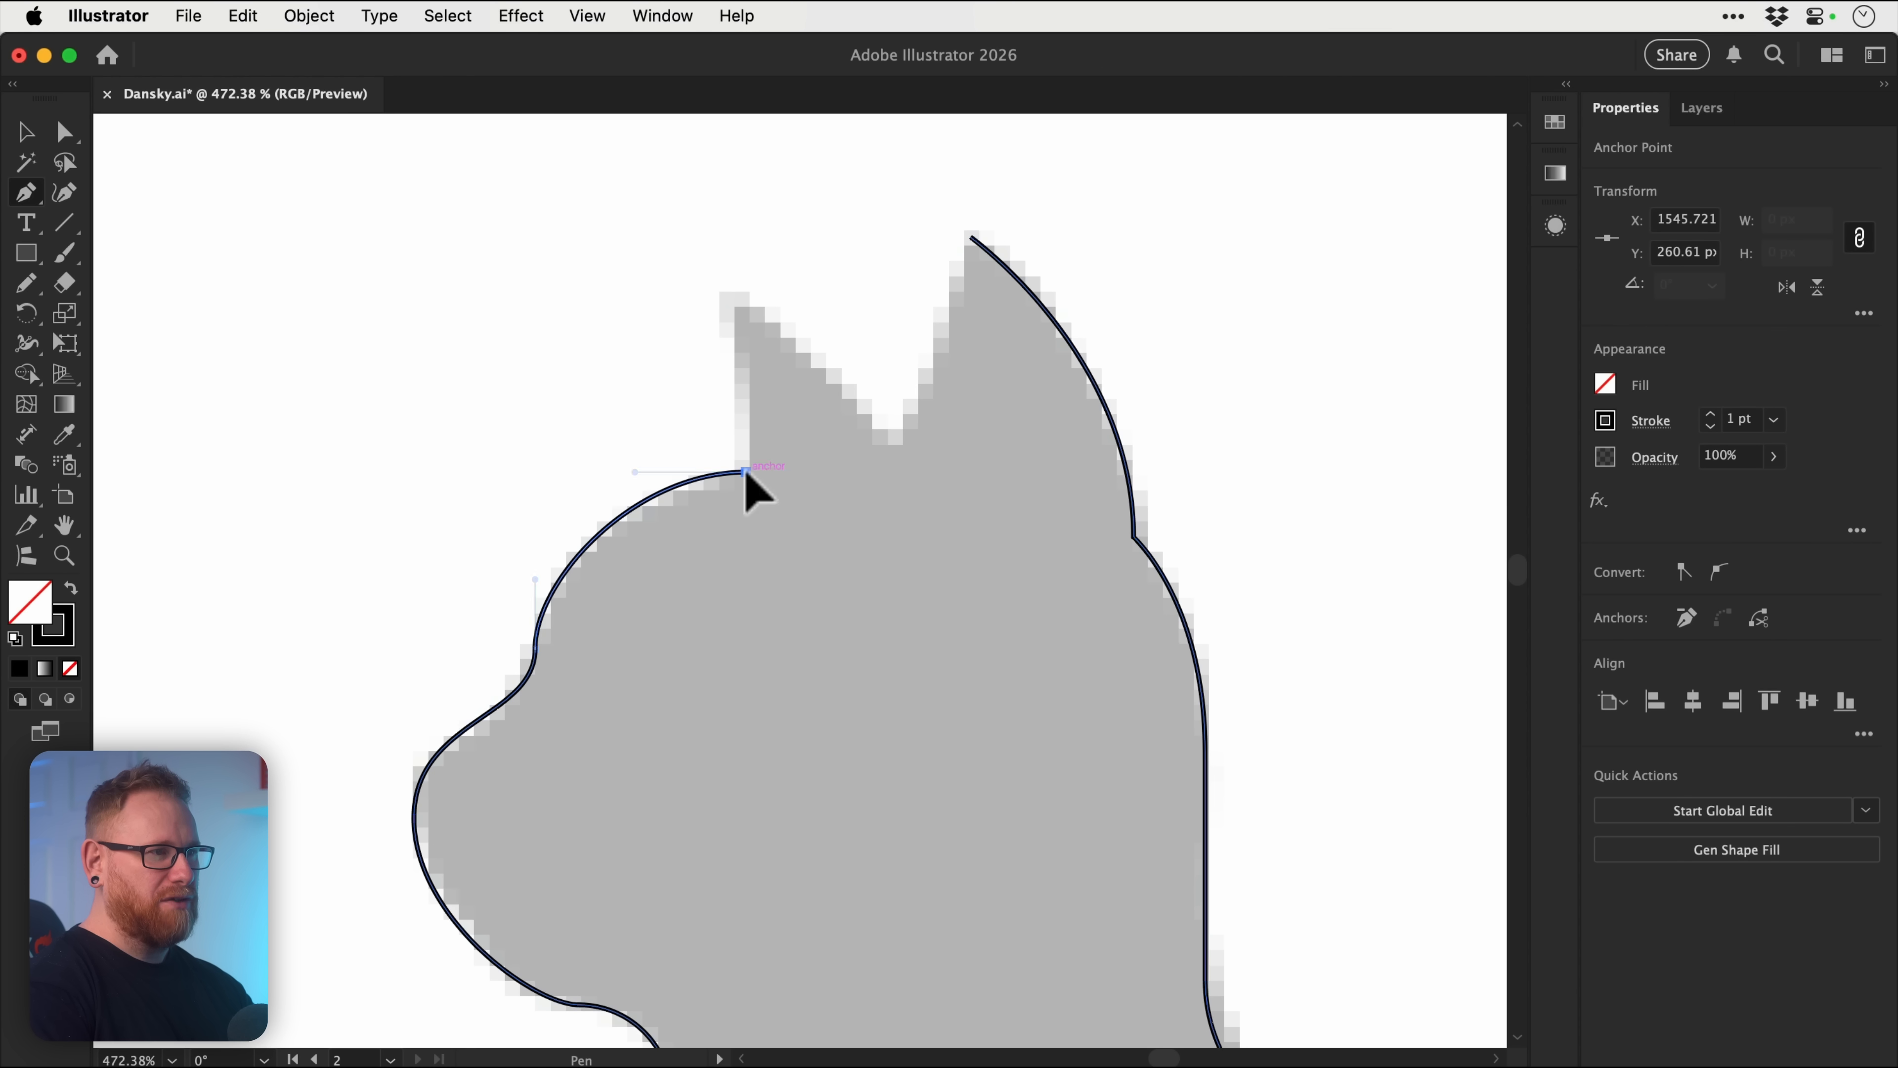
Step: Curve the path over the forehead to the front ear's base and up to its tip, removing the outgoing handle at both anchors
click(746, 473)
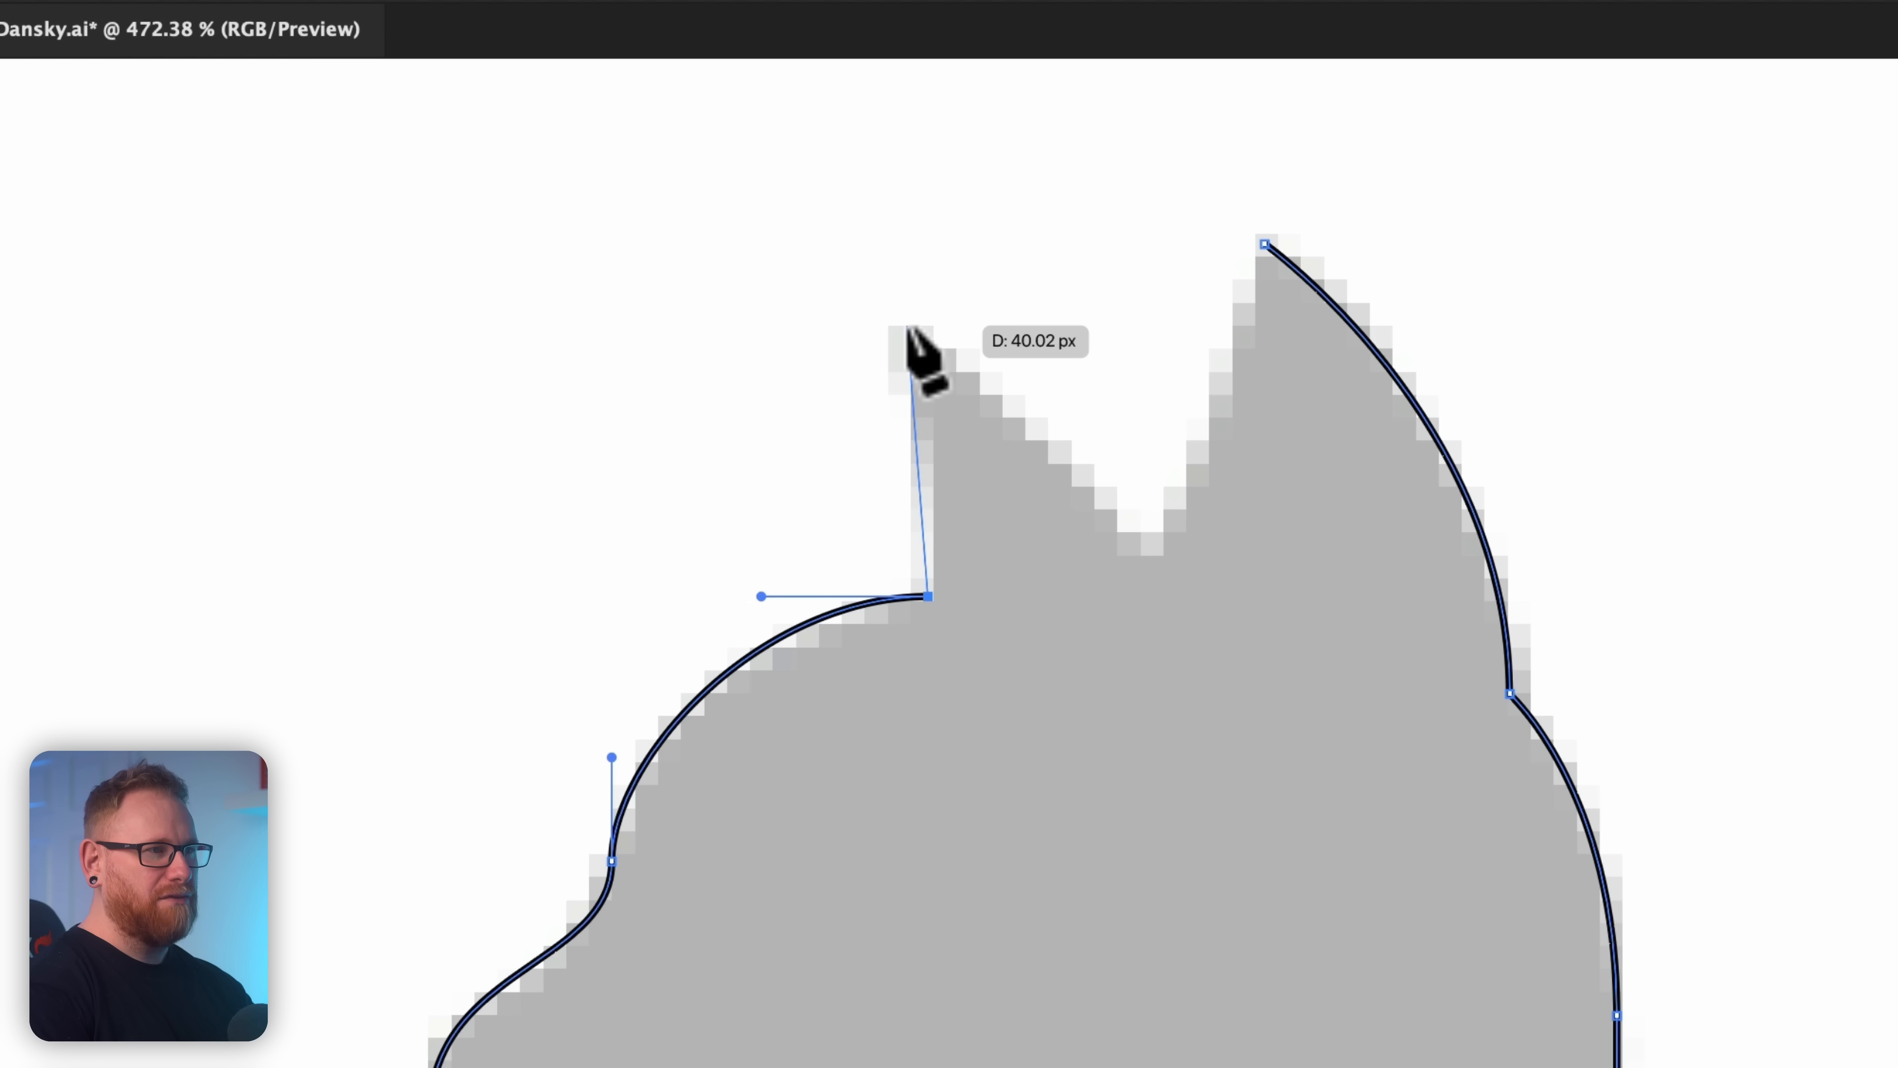
drag(916, 345, 888, 220)
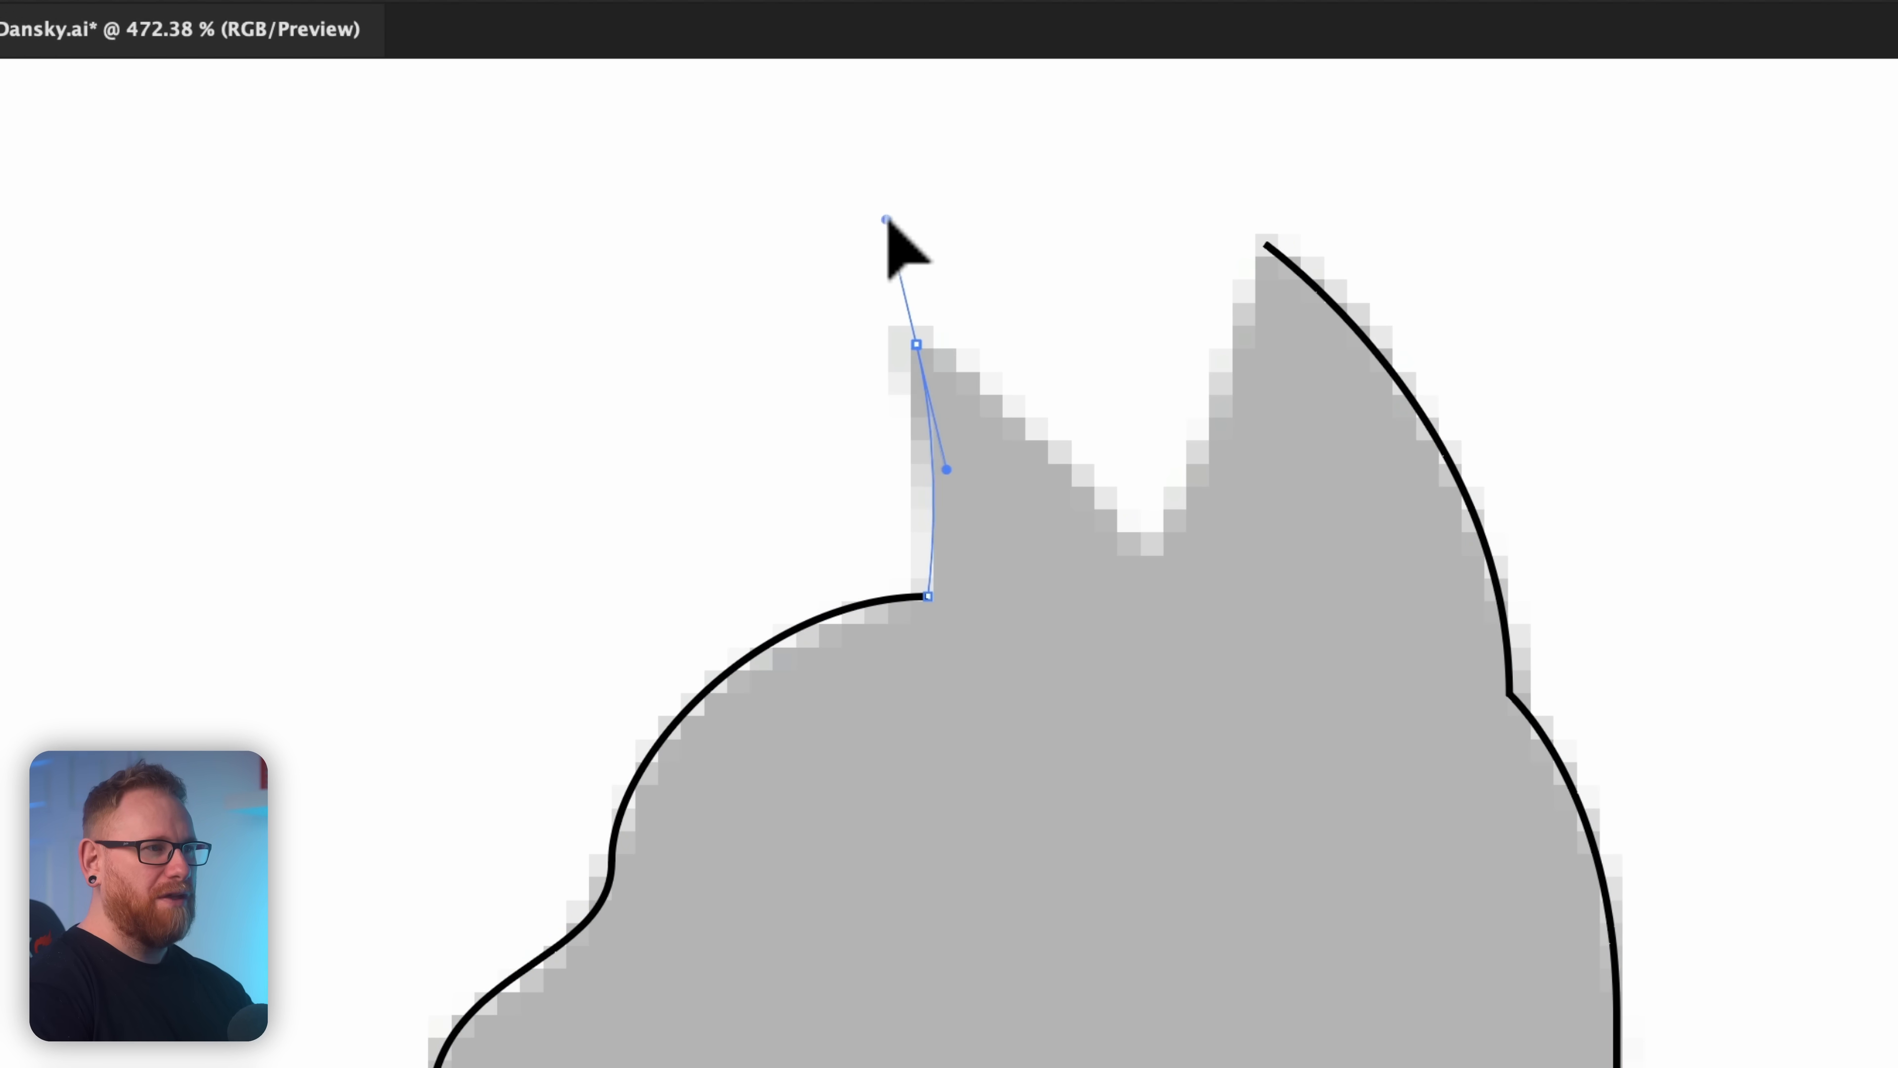
drag(888, 217, 888, 217)
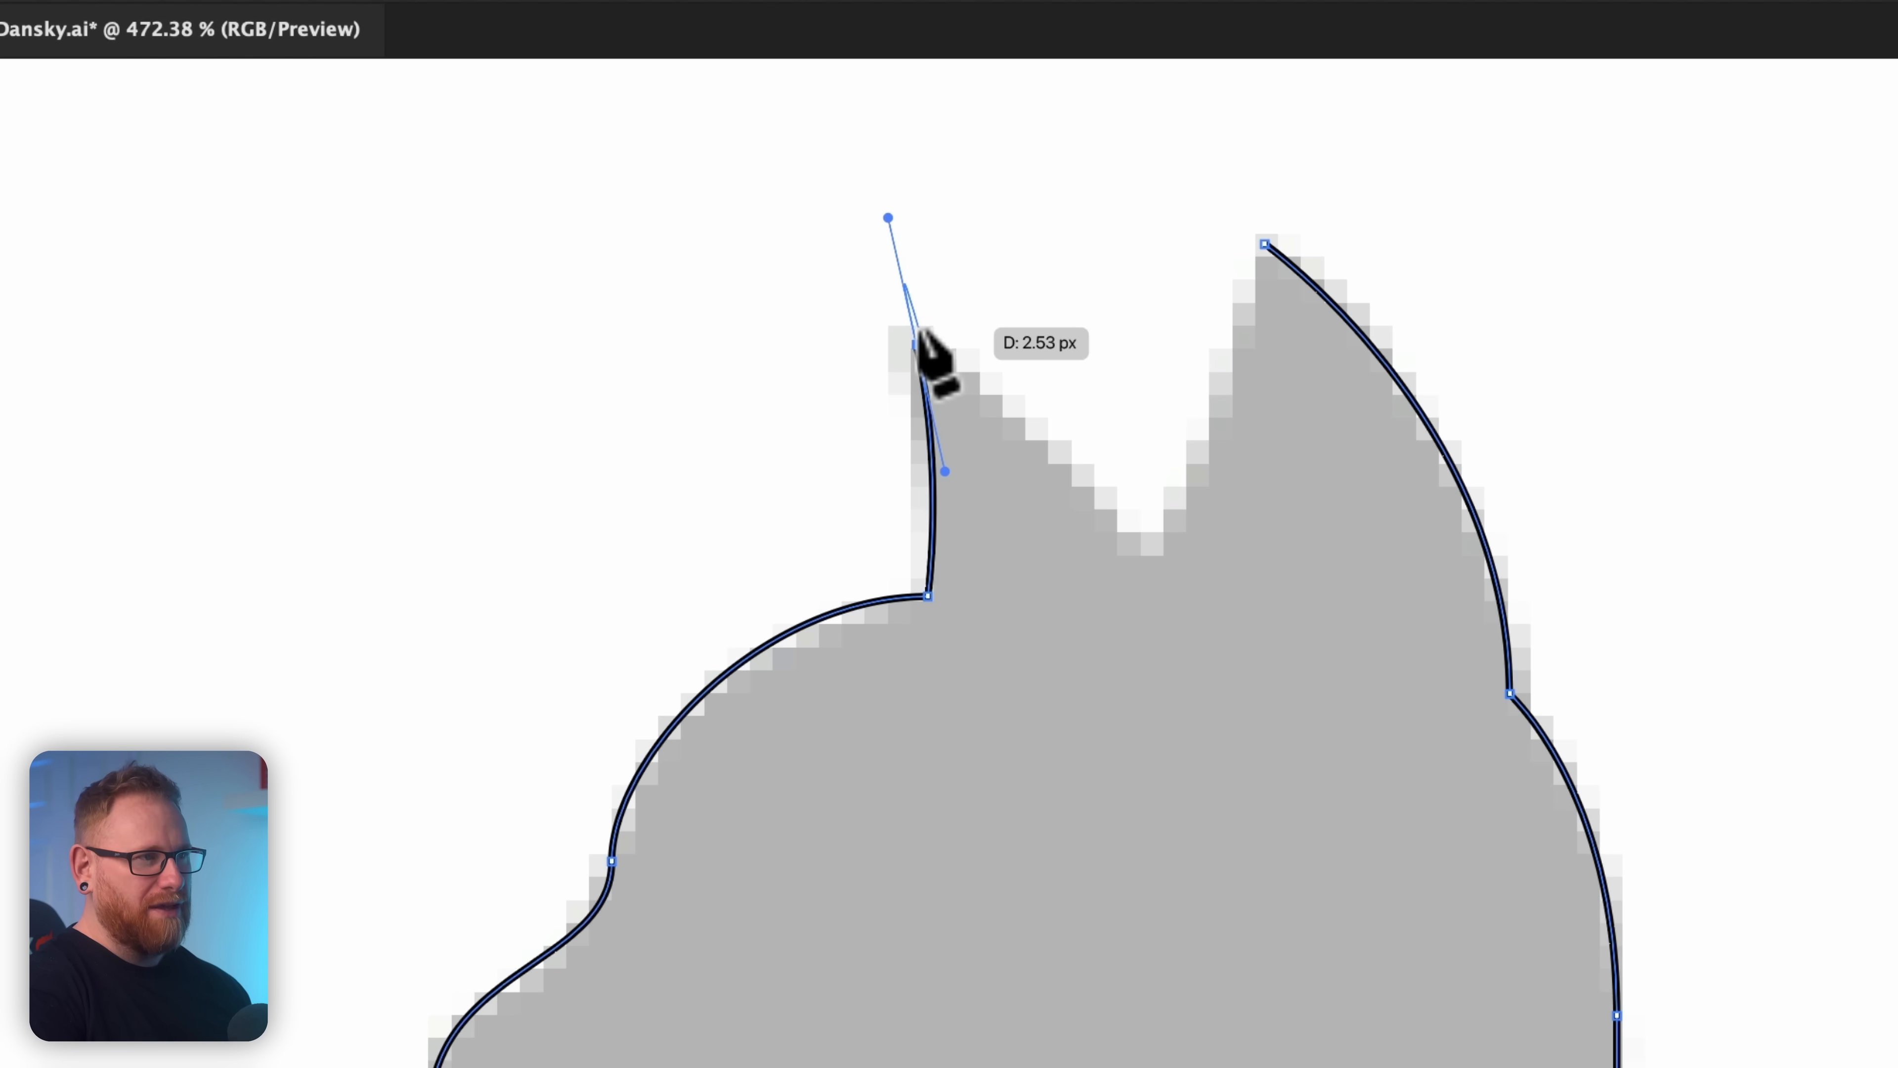
click(916, 346)
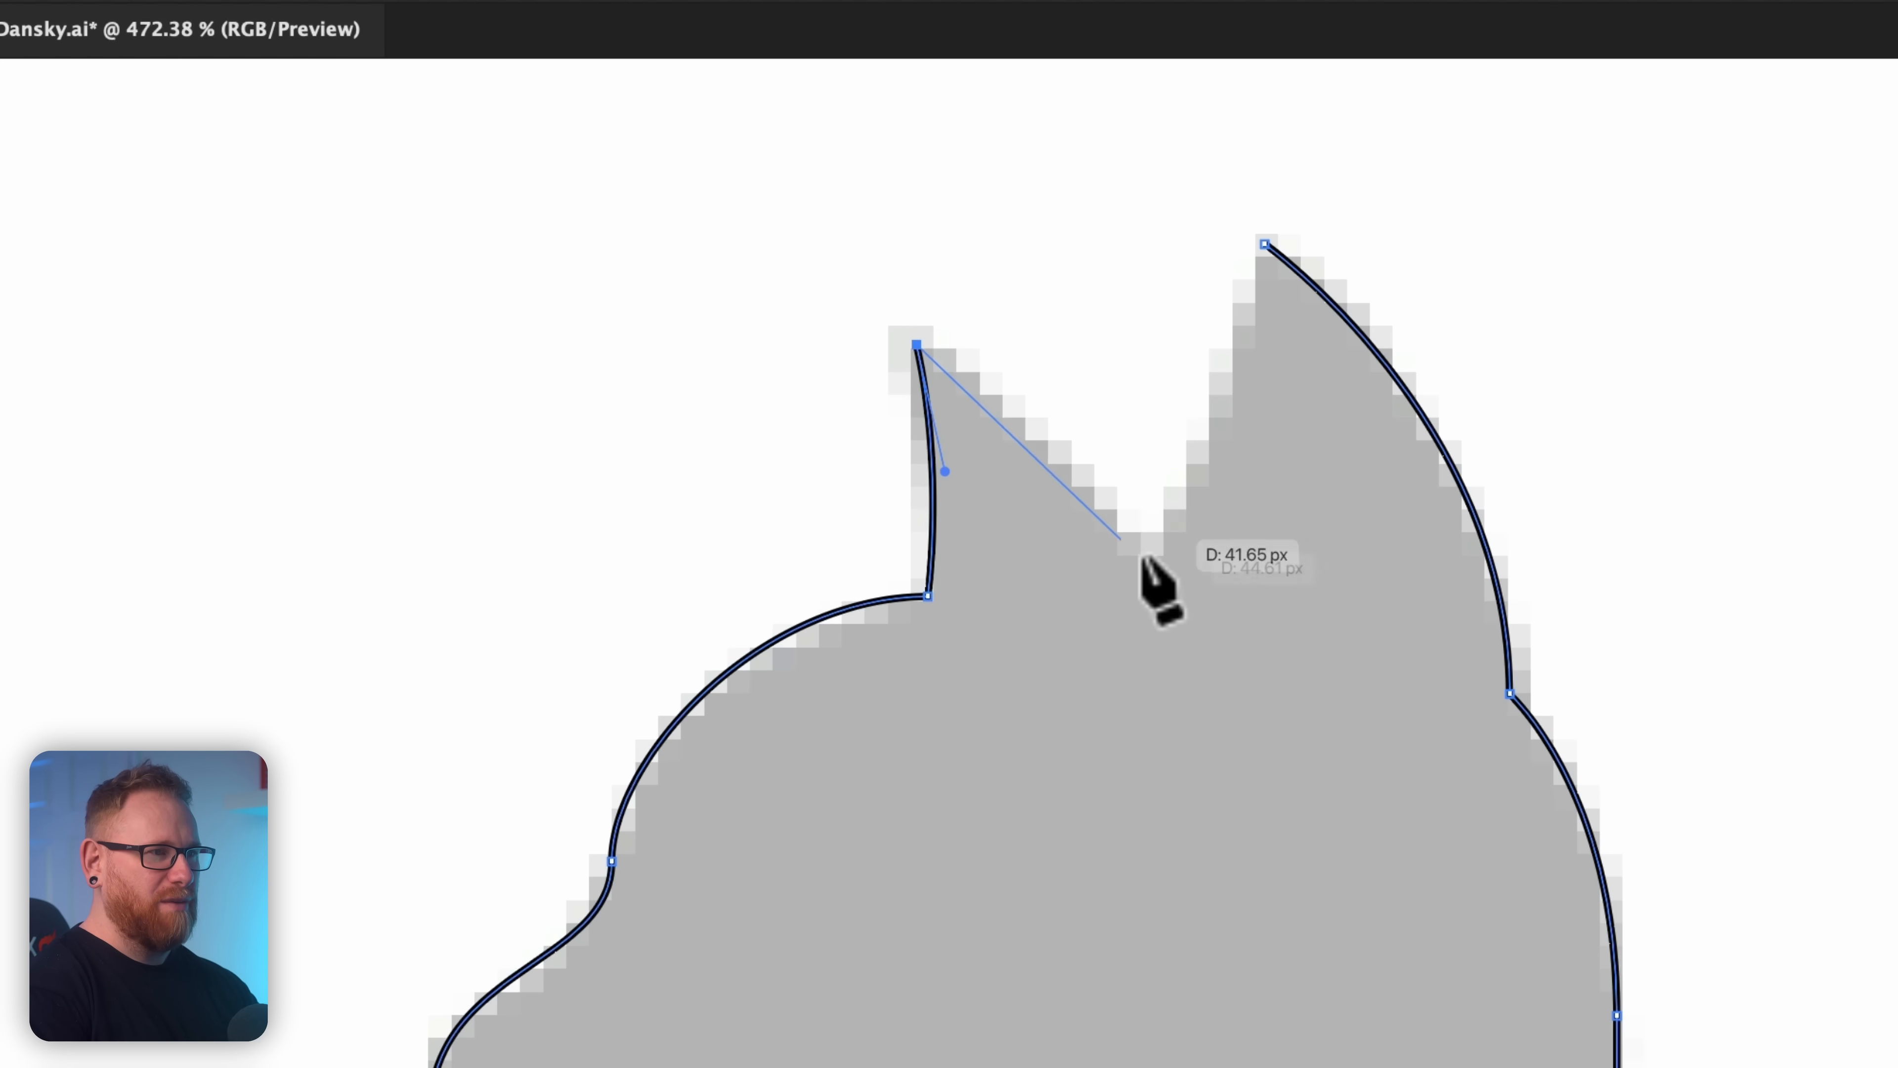
Step: Curve the path from the front ear tip to an anchor in the notch between the ears, redoing the placement slightly higher
drag(1135, 558, 1199, 707)
key(ctrl+z)
drag(1119, 547, 1188, 685)
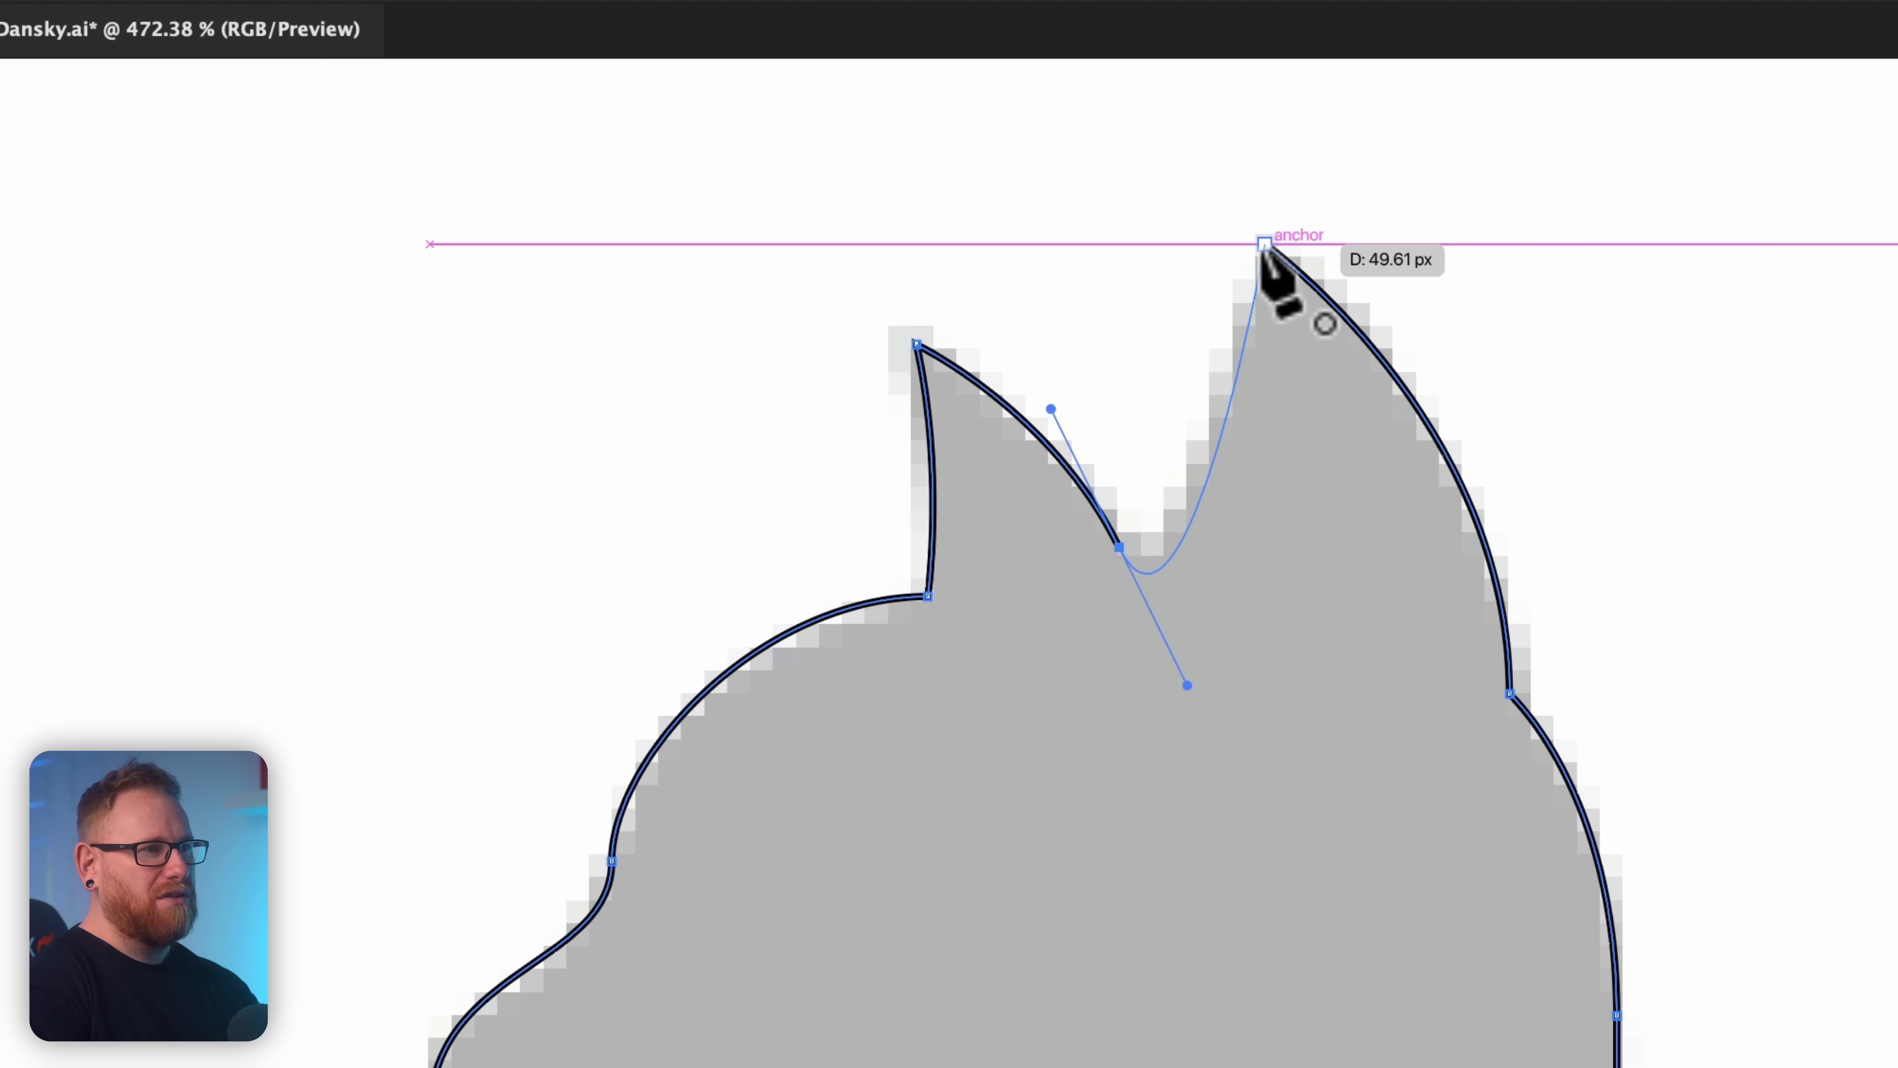
Step: Undo the first closing segment, remove the notch anchor's outgoing handle, and close the path with a curve at the back ear's tip
click(1263, 245)
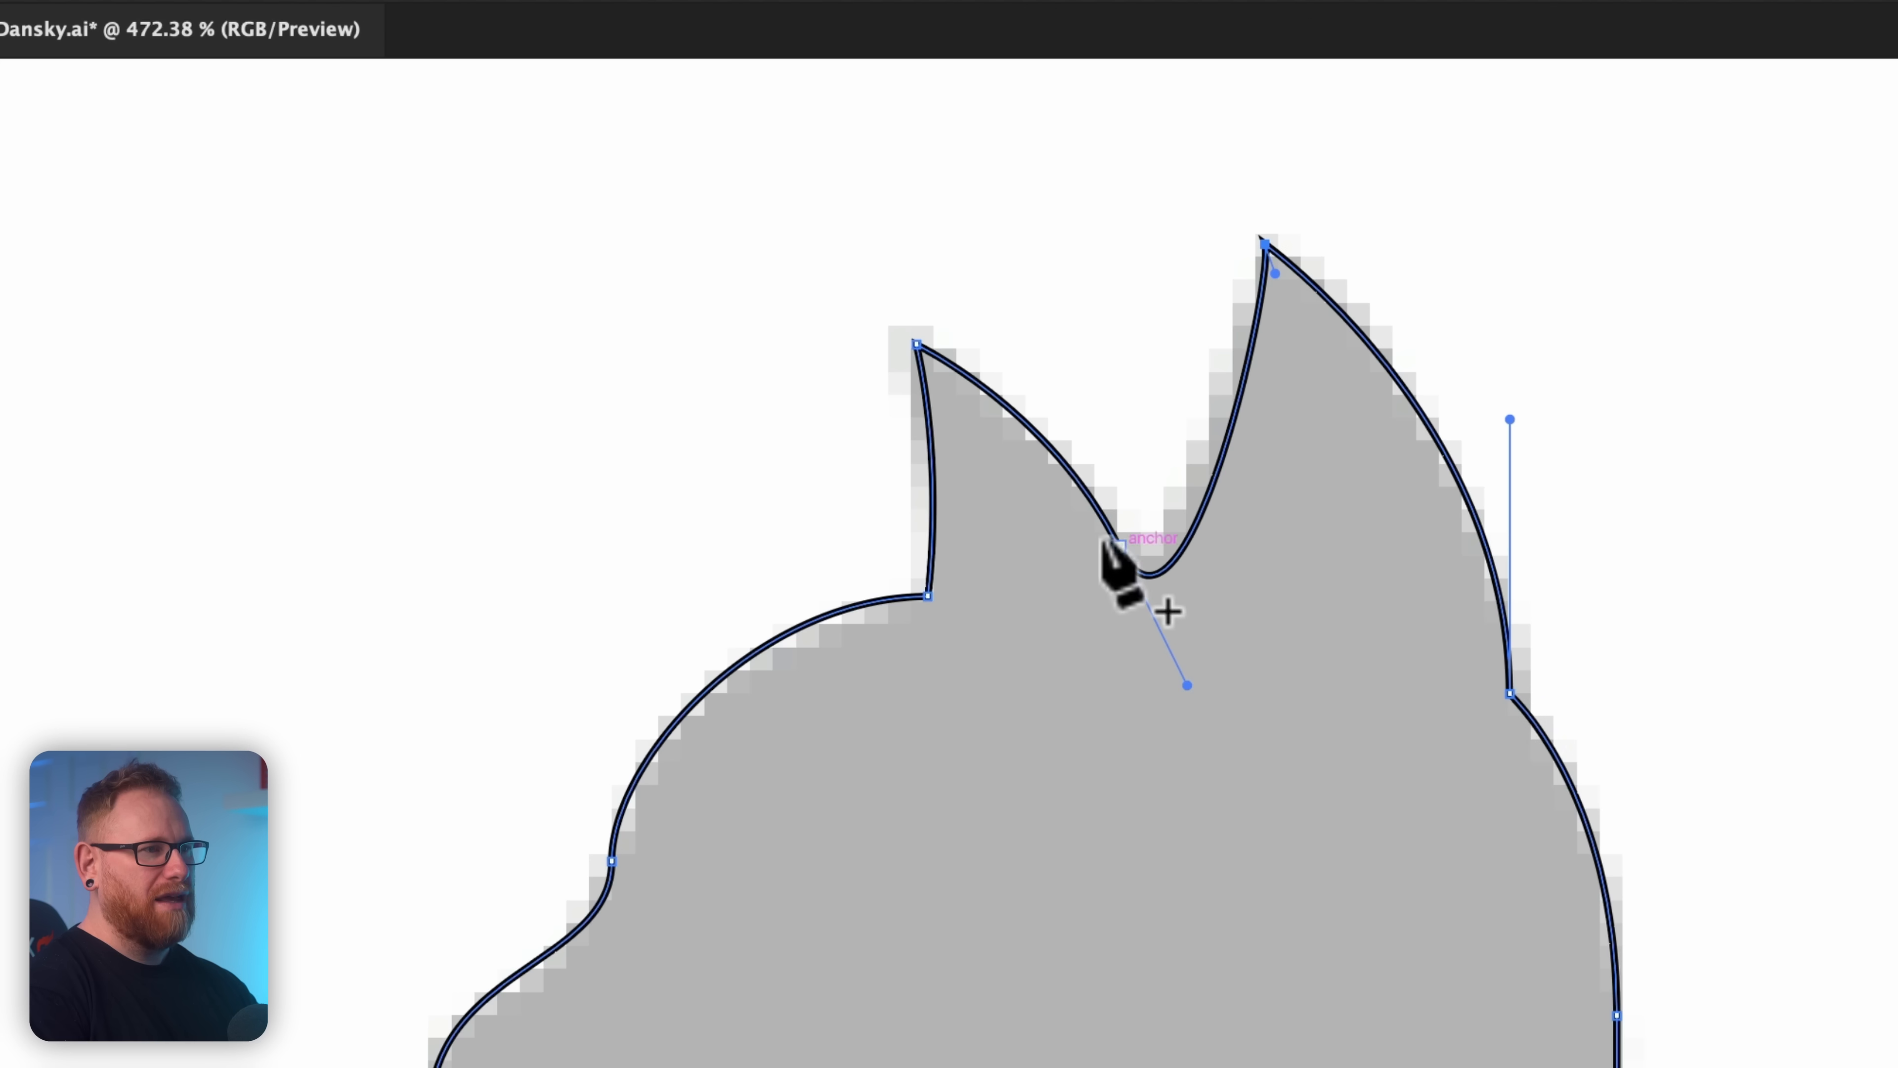
key(ctrl+z)
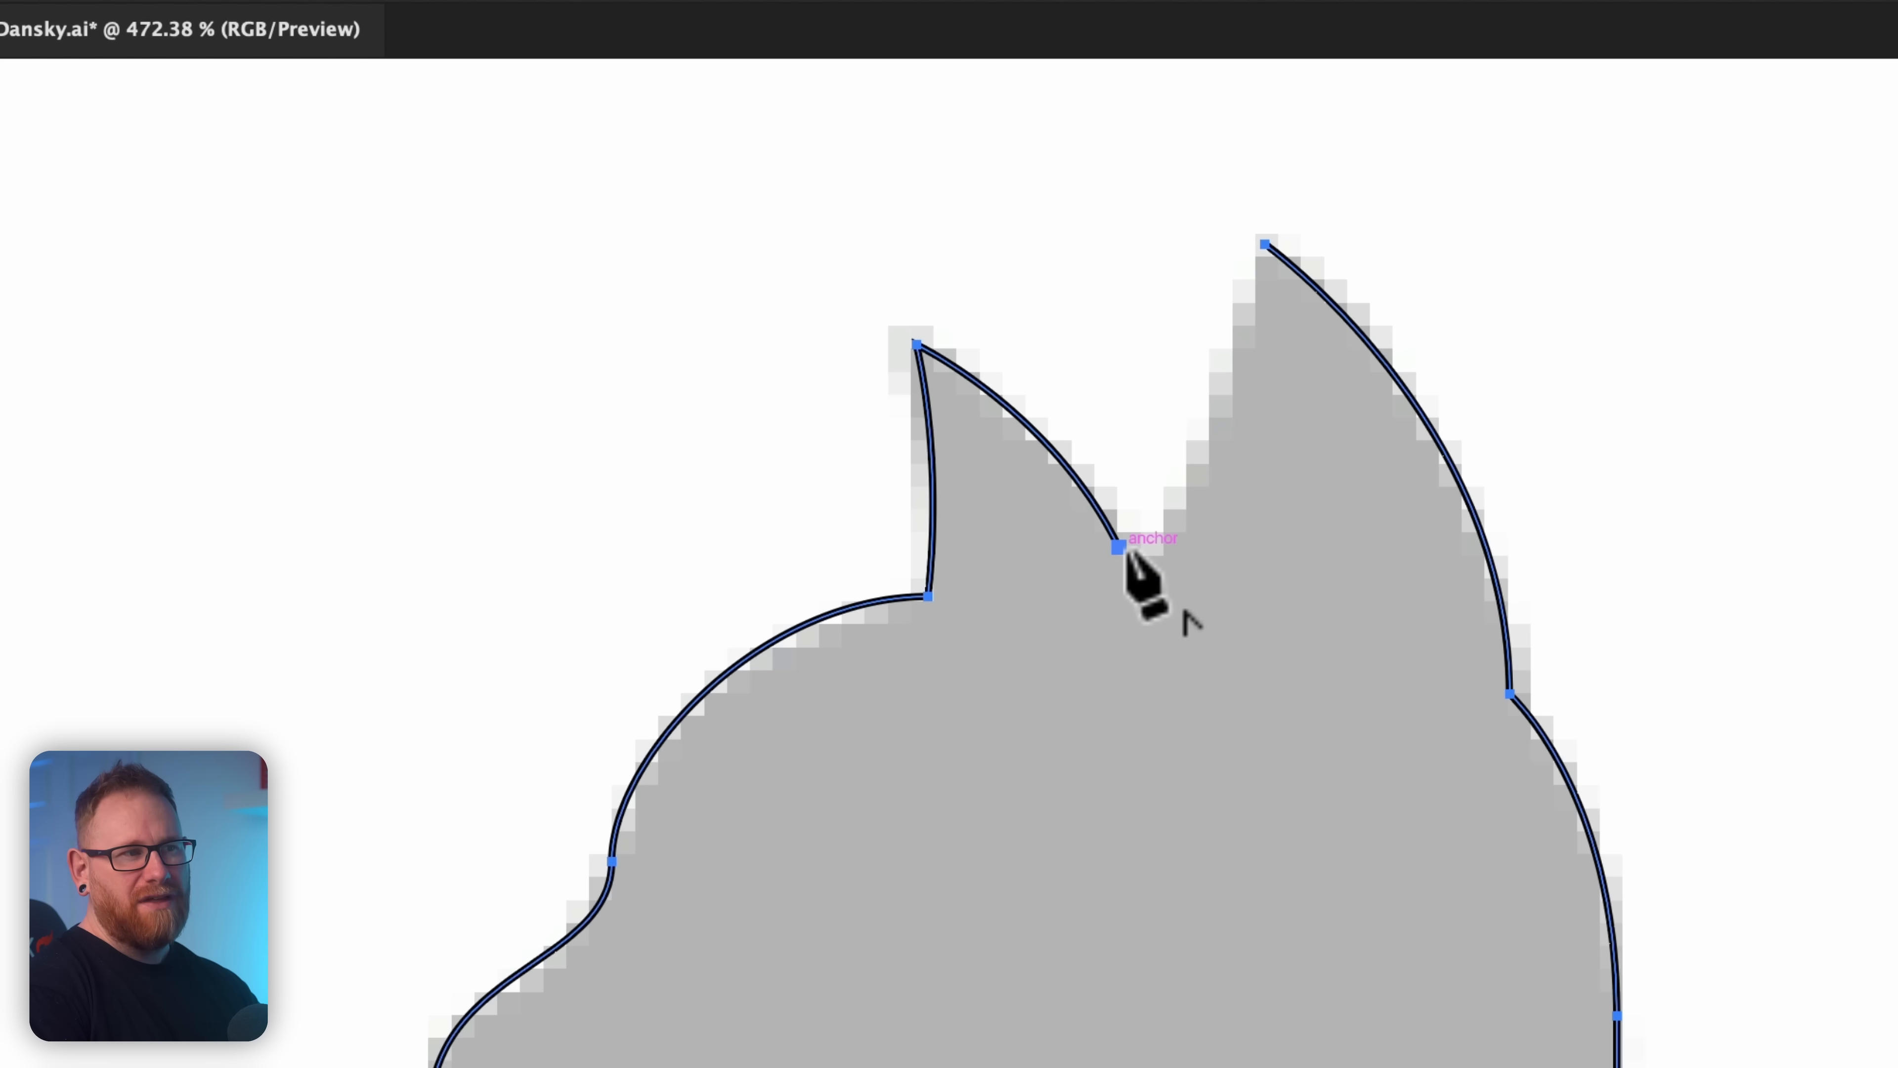
click(1119, 549)
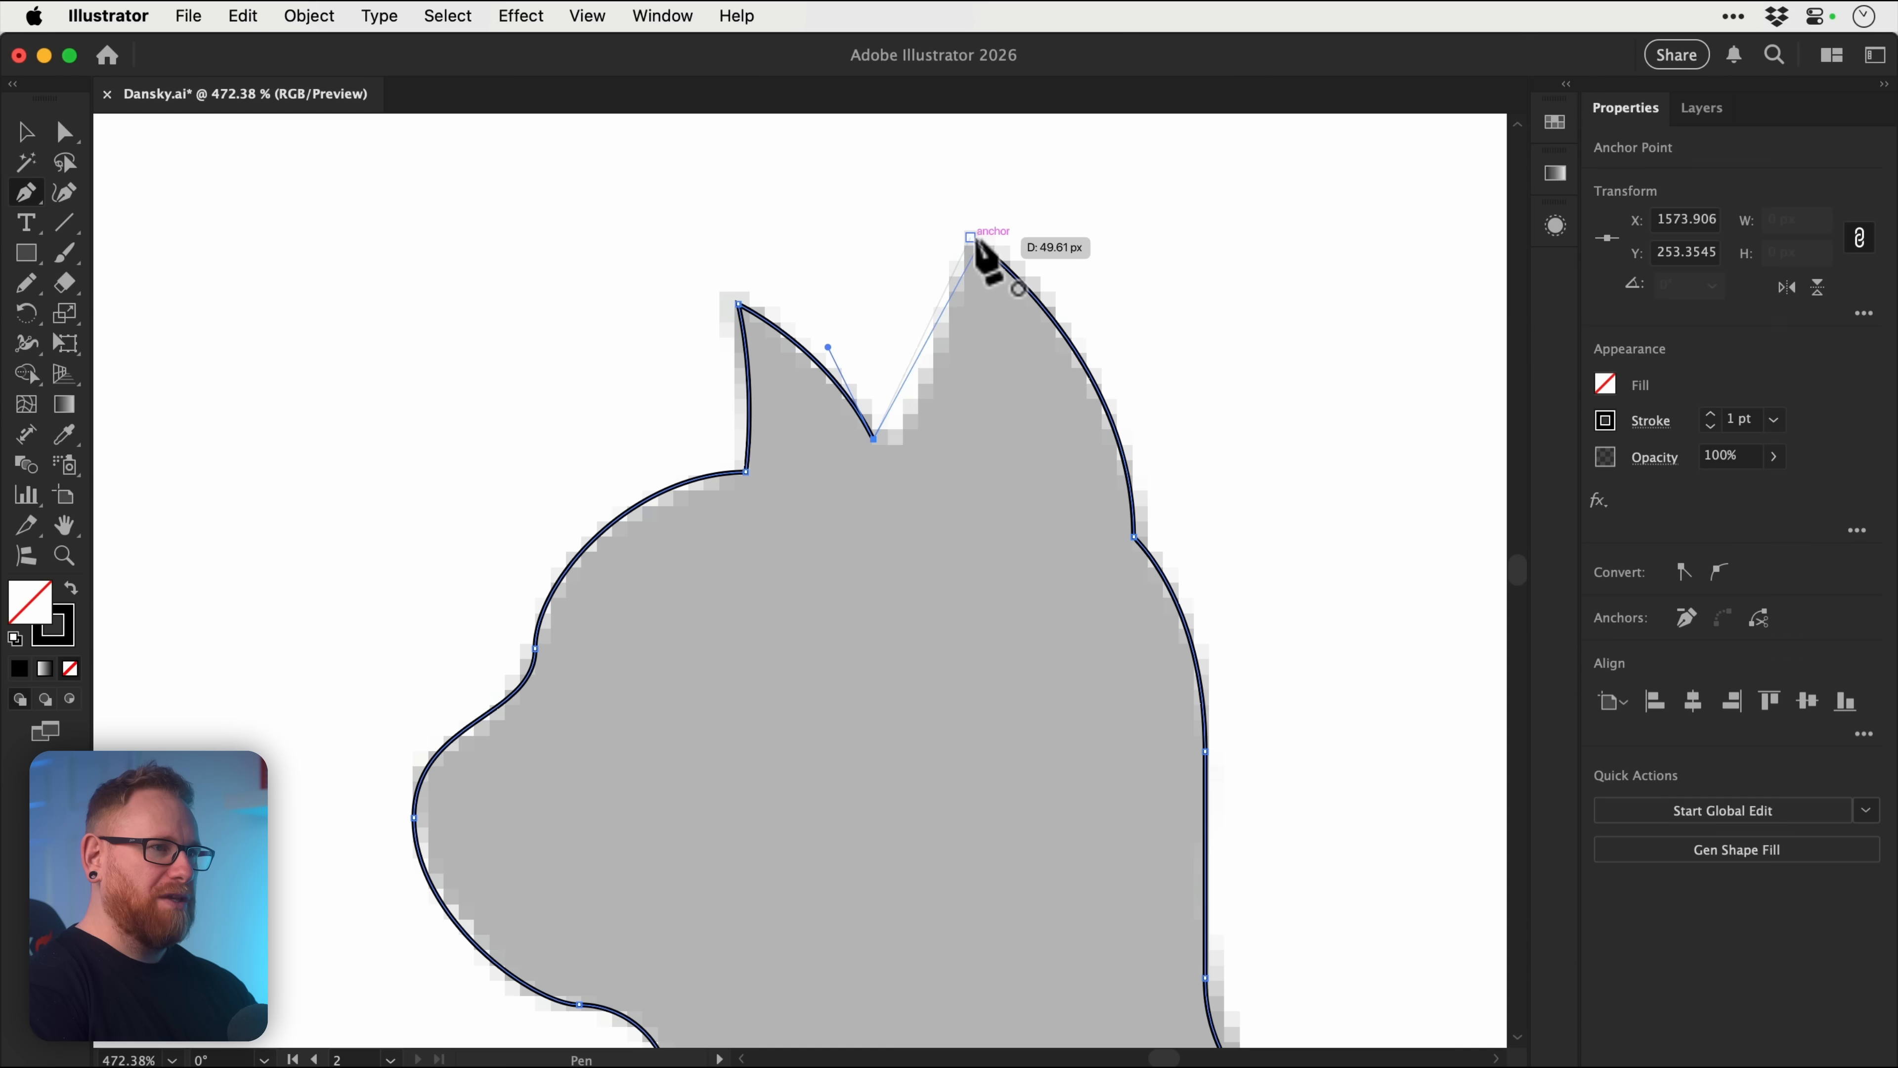
drag(1264, 245, 1247, 285)
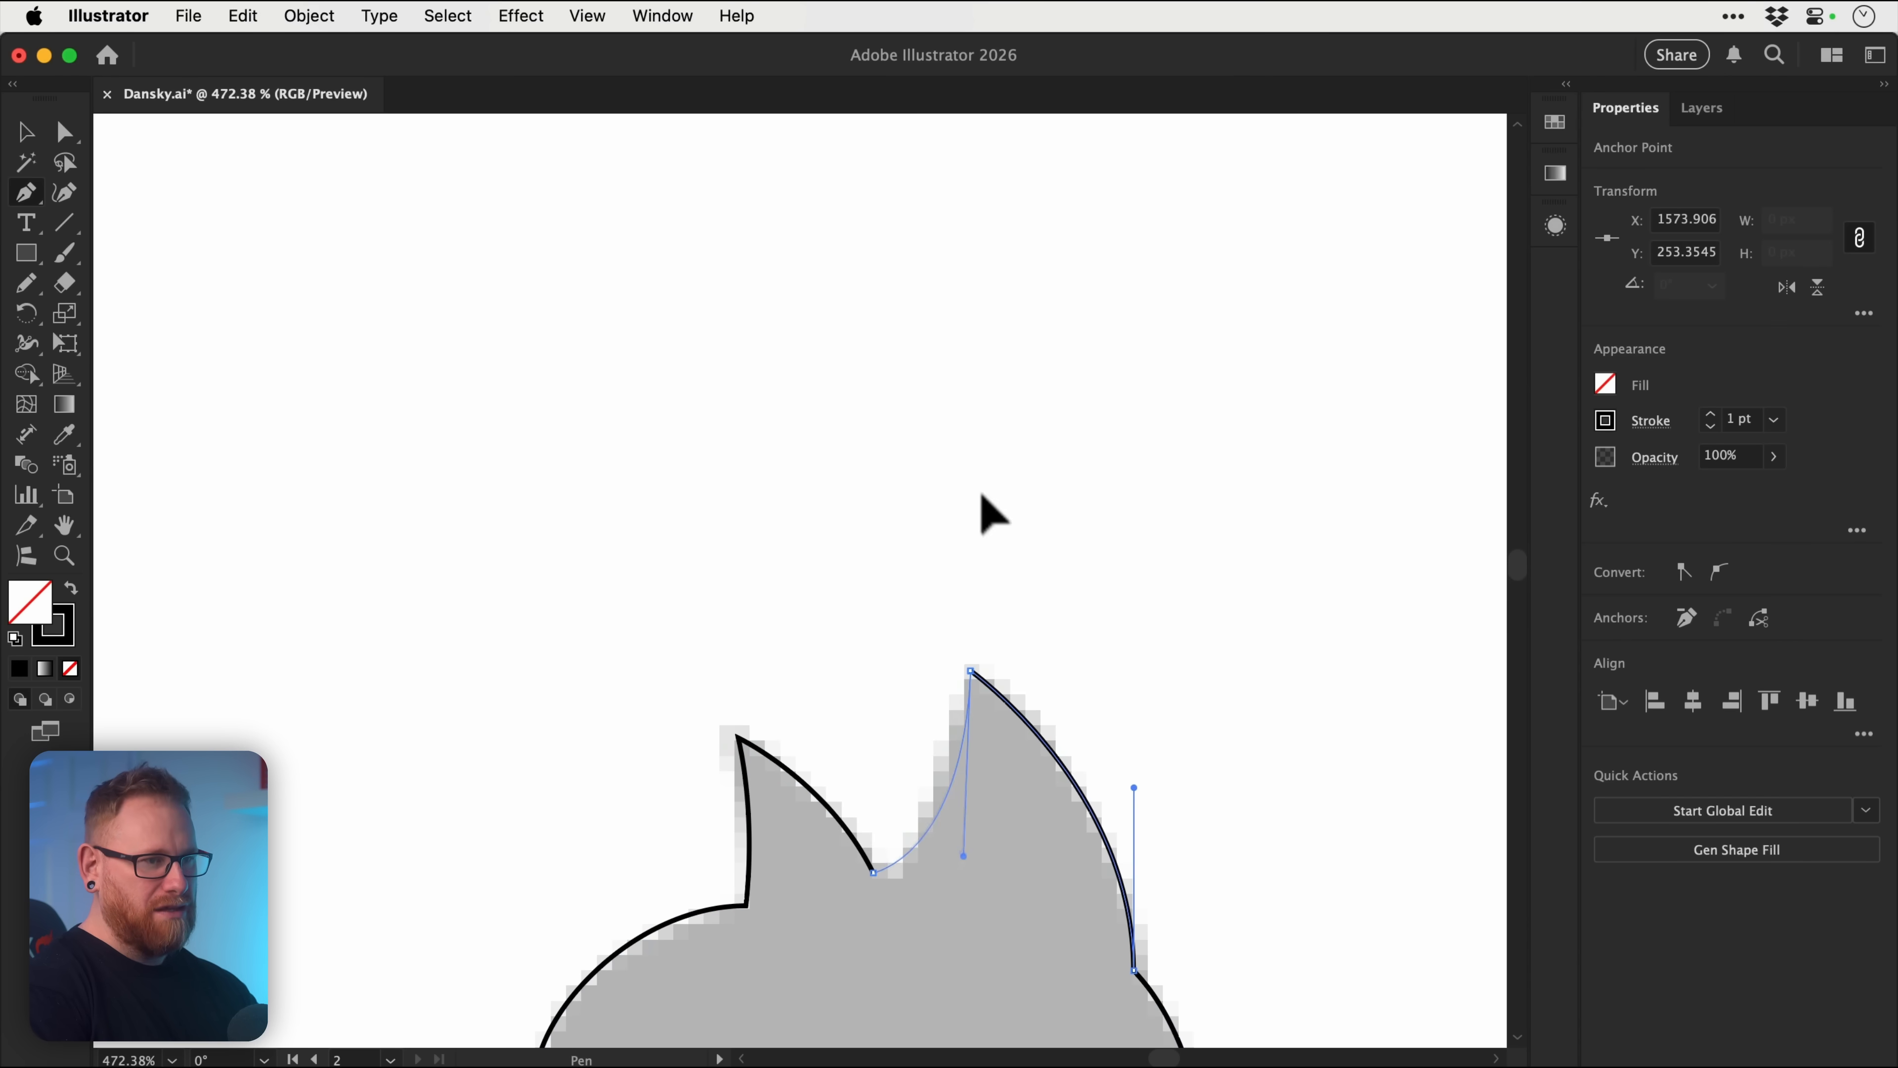
drag(980, 493, 1002, 510)
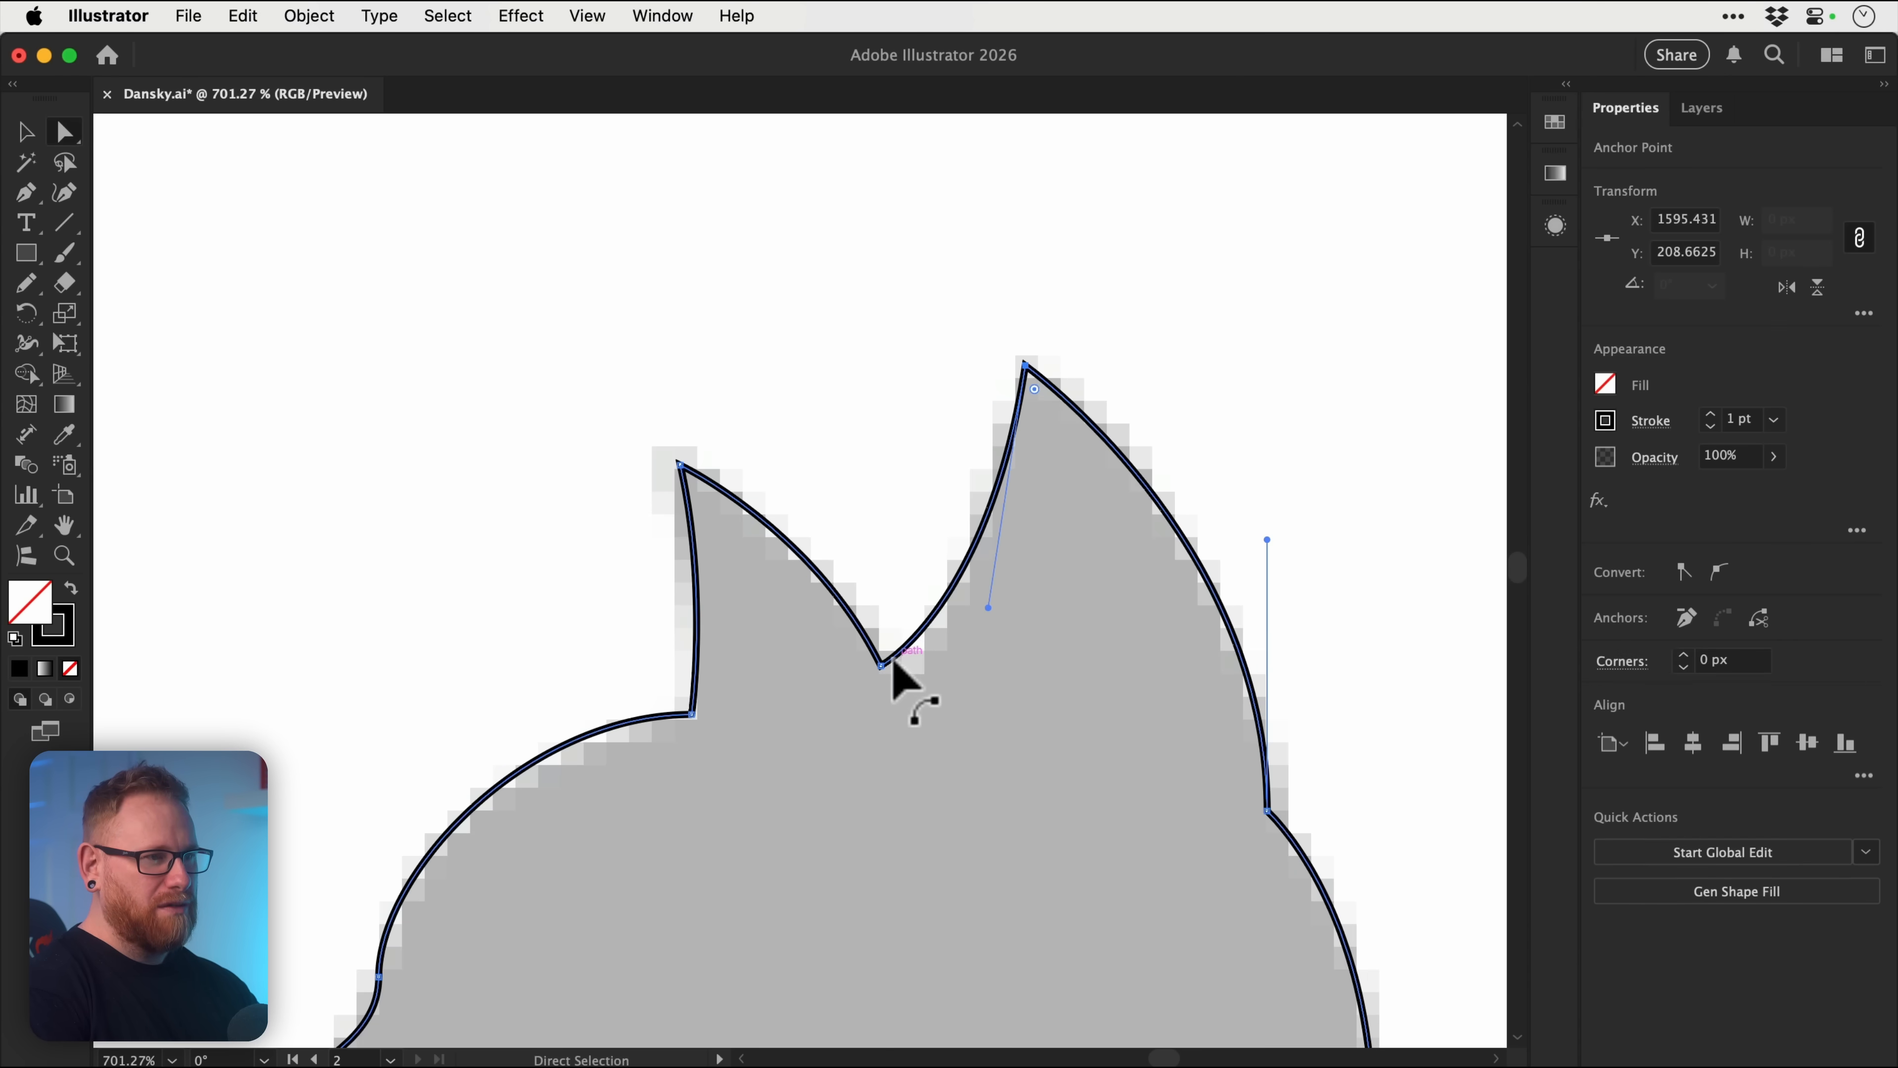
Step: Round the corner in the notch between the ears to a radius of about 2.71 px
click(888, 660)
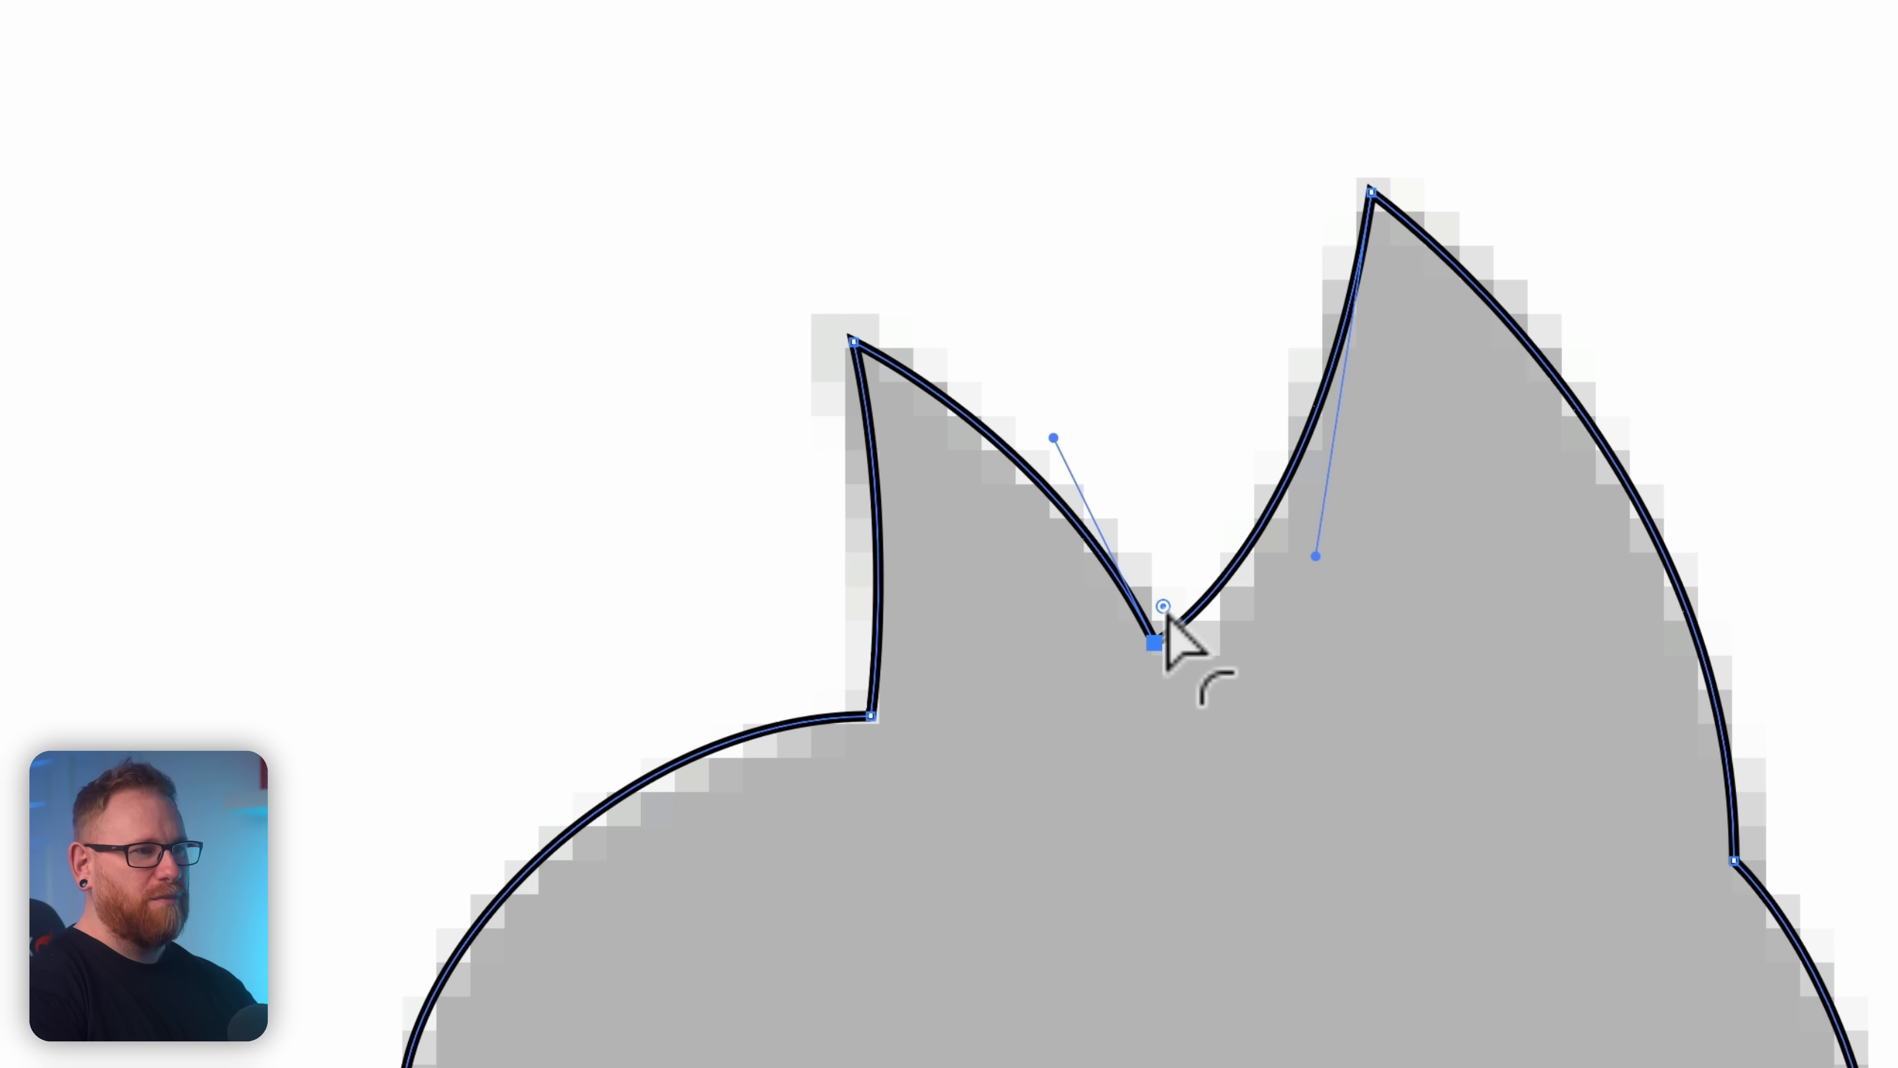
drag(1054, 658, 1049, 637)
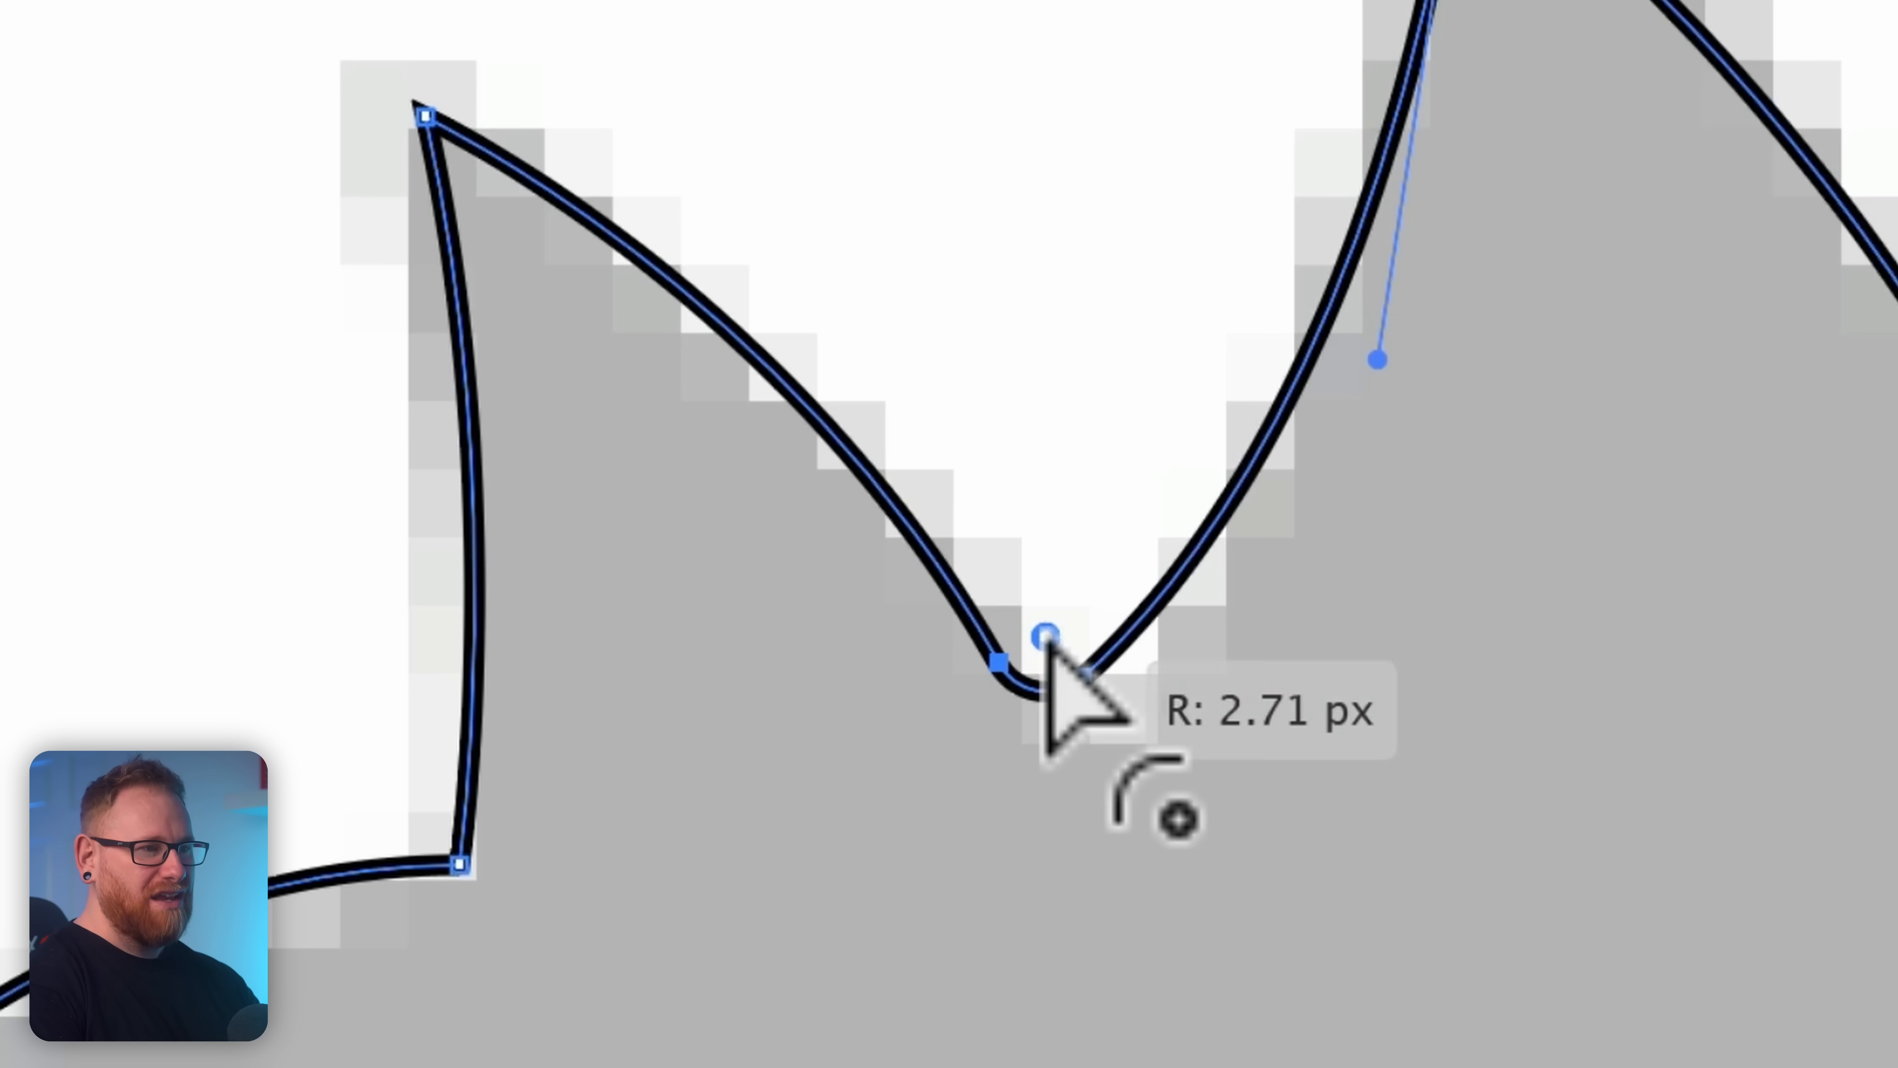
key(v)
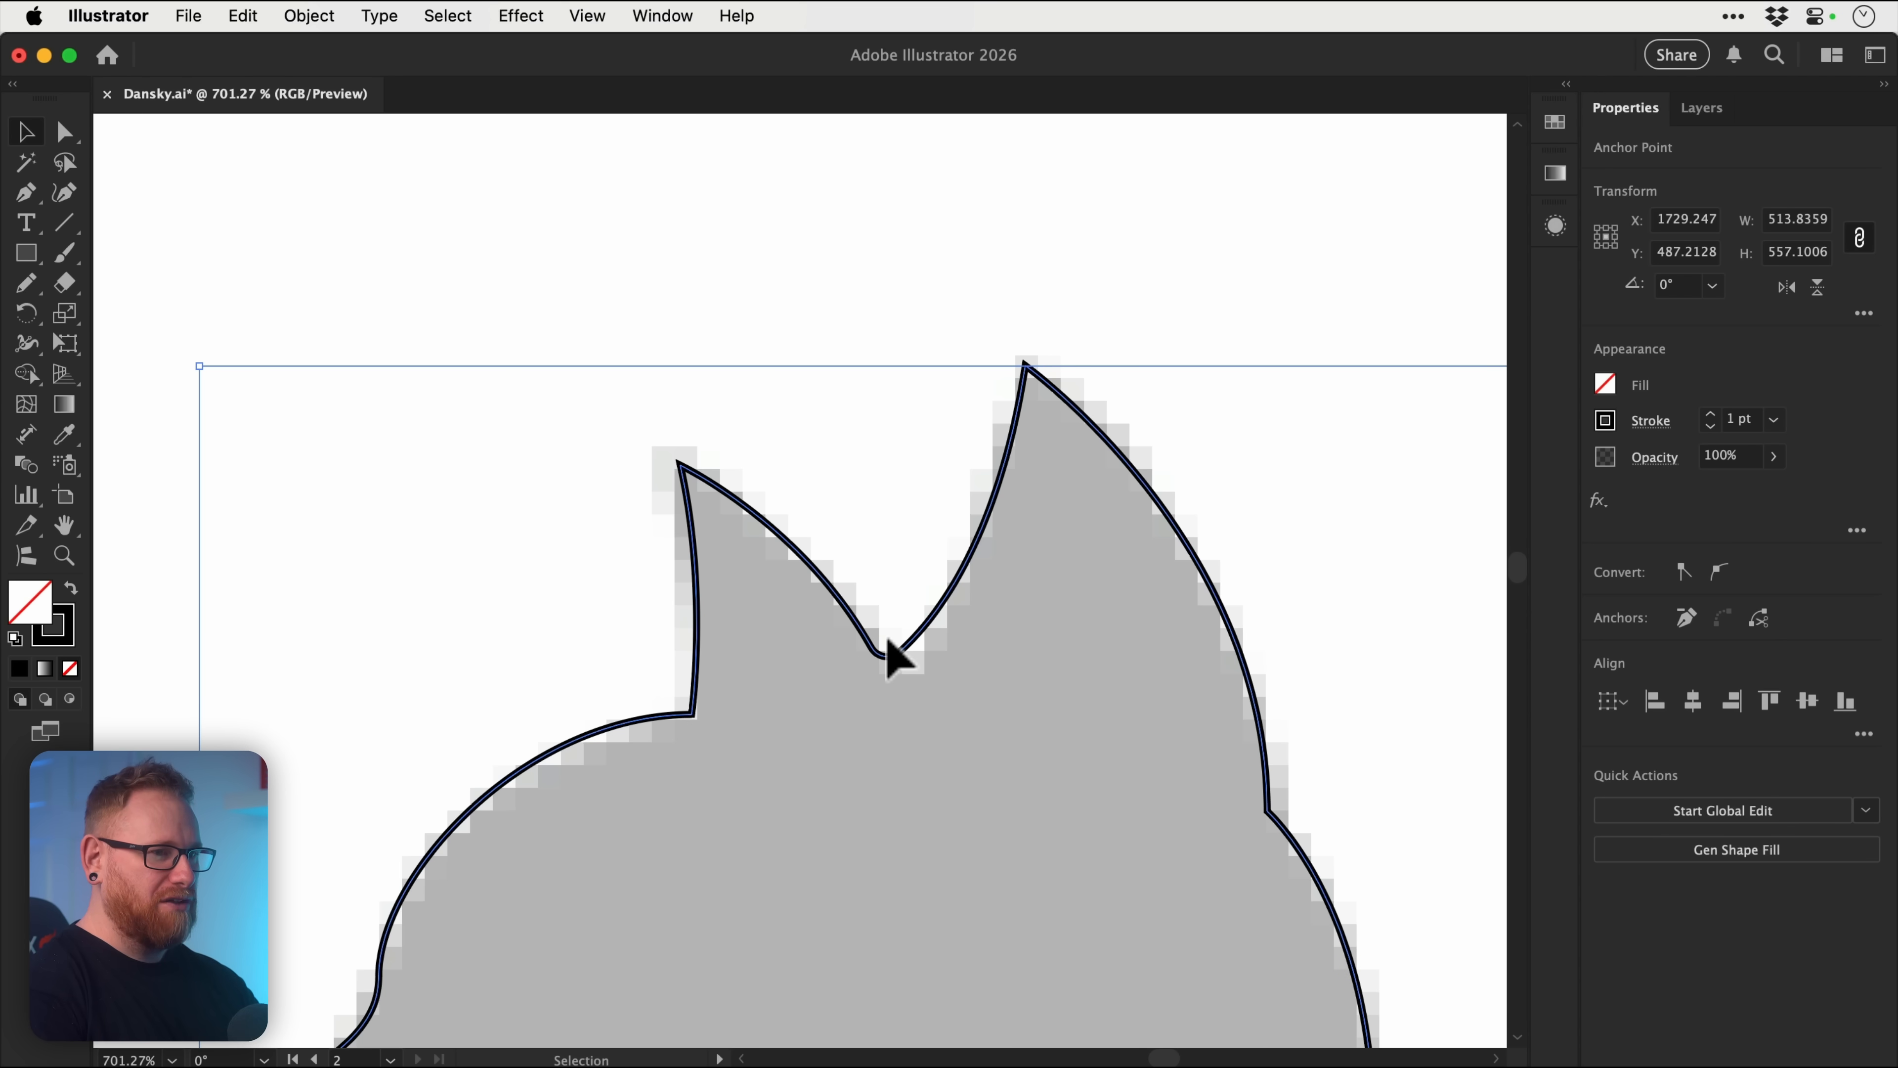
Step: Try rounding the corner at the front ear's base to a radius of about 5.35 px, and undo it
key(a)
drag(683, 709, 703, 757)
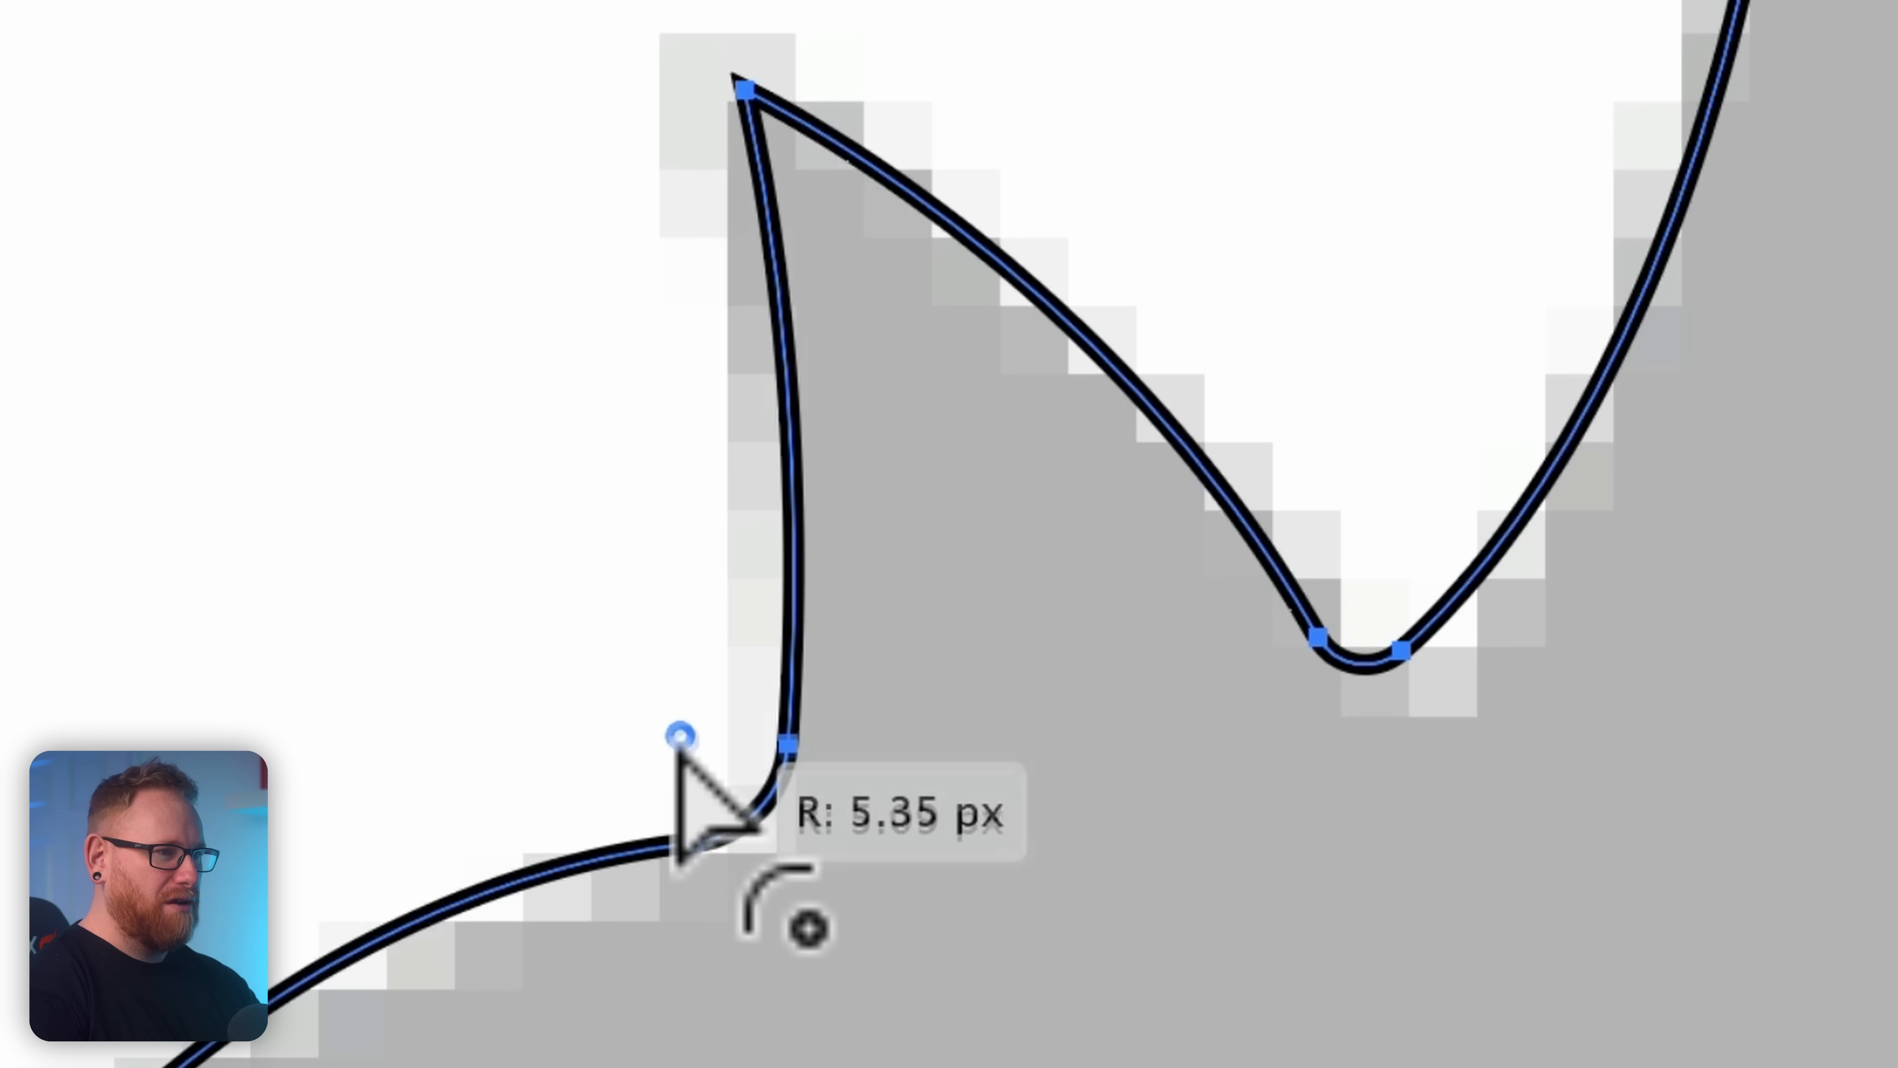
key(v)
key(super+z)
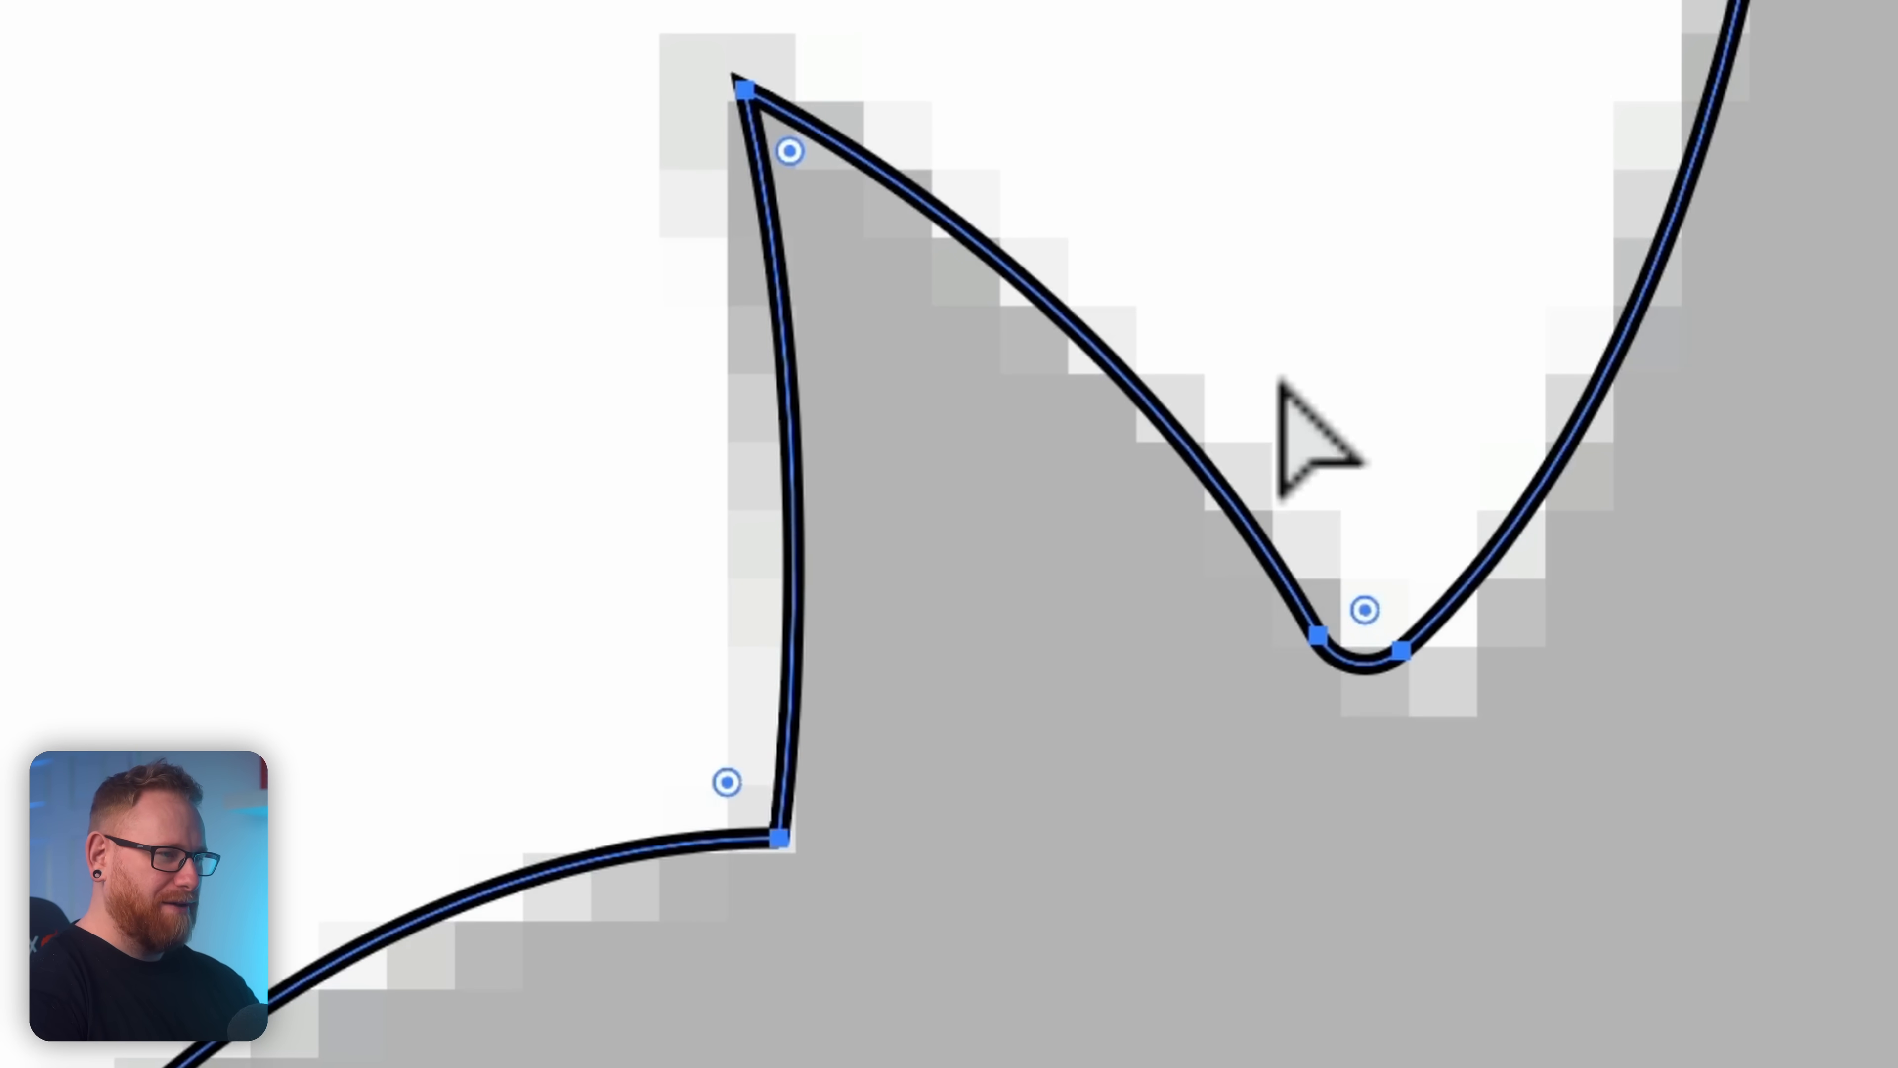
Step: Deselect the path, fit the artboard in view, and hide the template layer, Layer 1
key(v)
click(843, 333)
key(super+0)
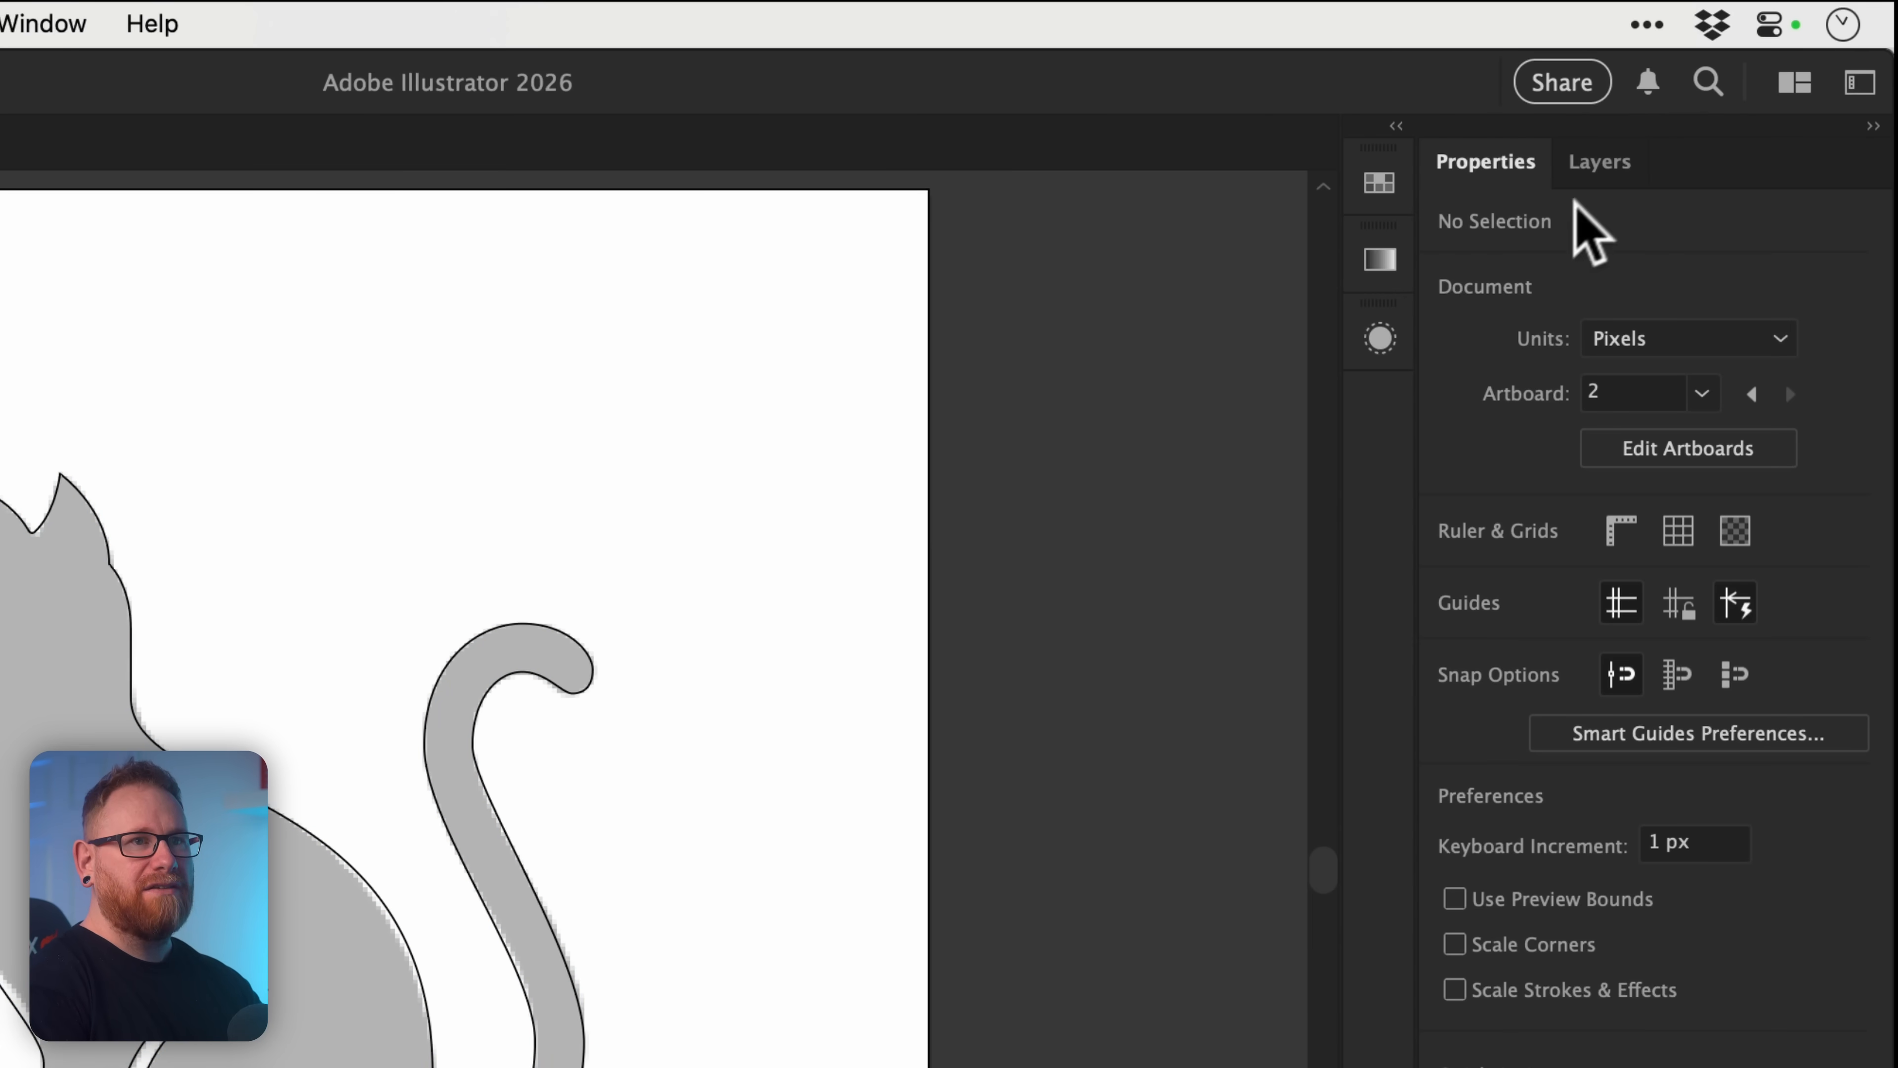
click(1591, 166)
click(1449, 330)
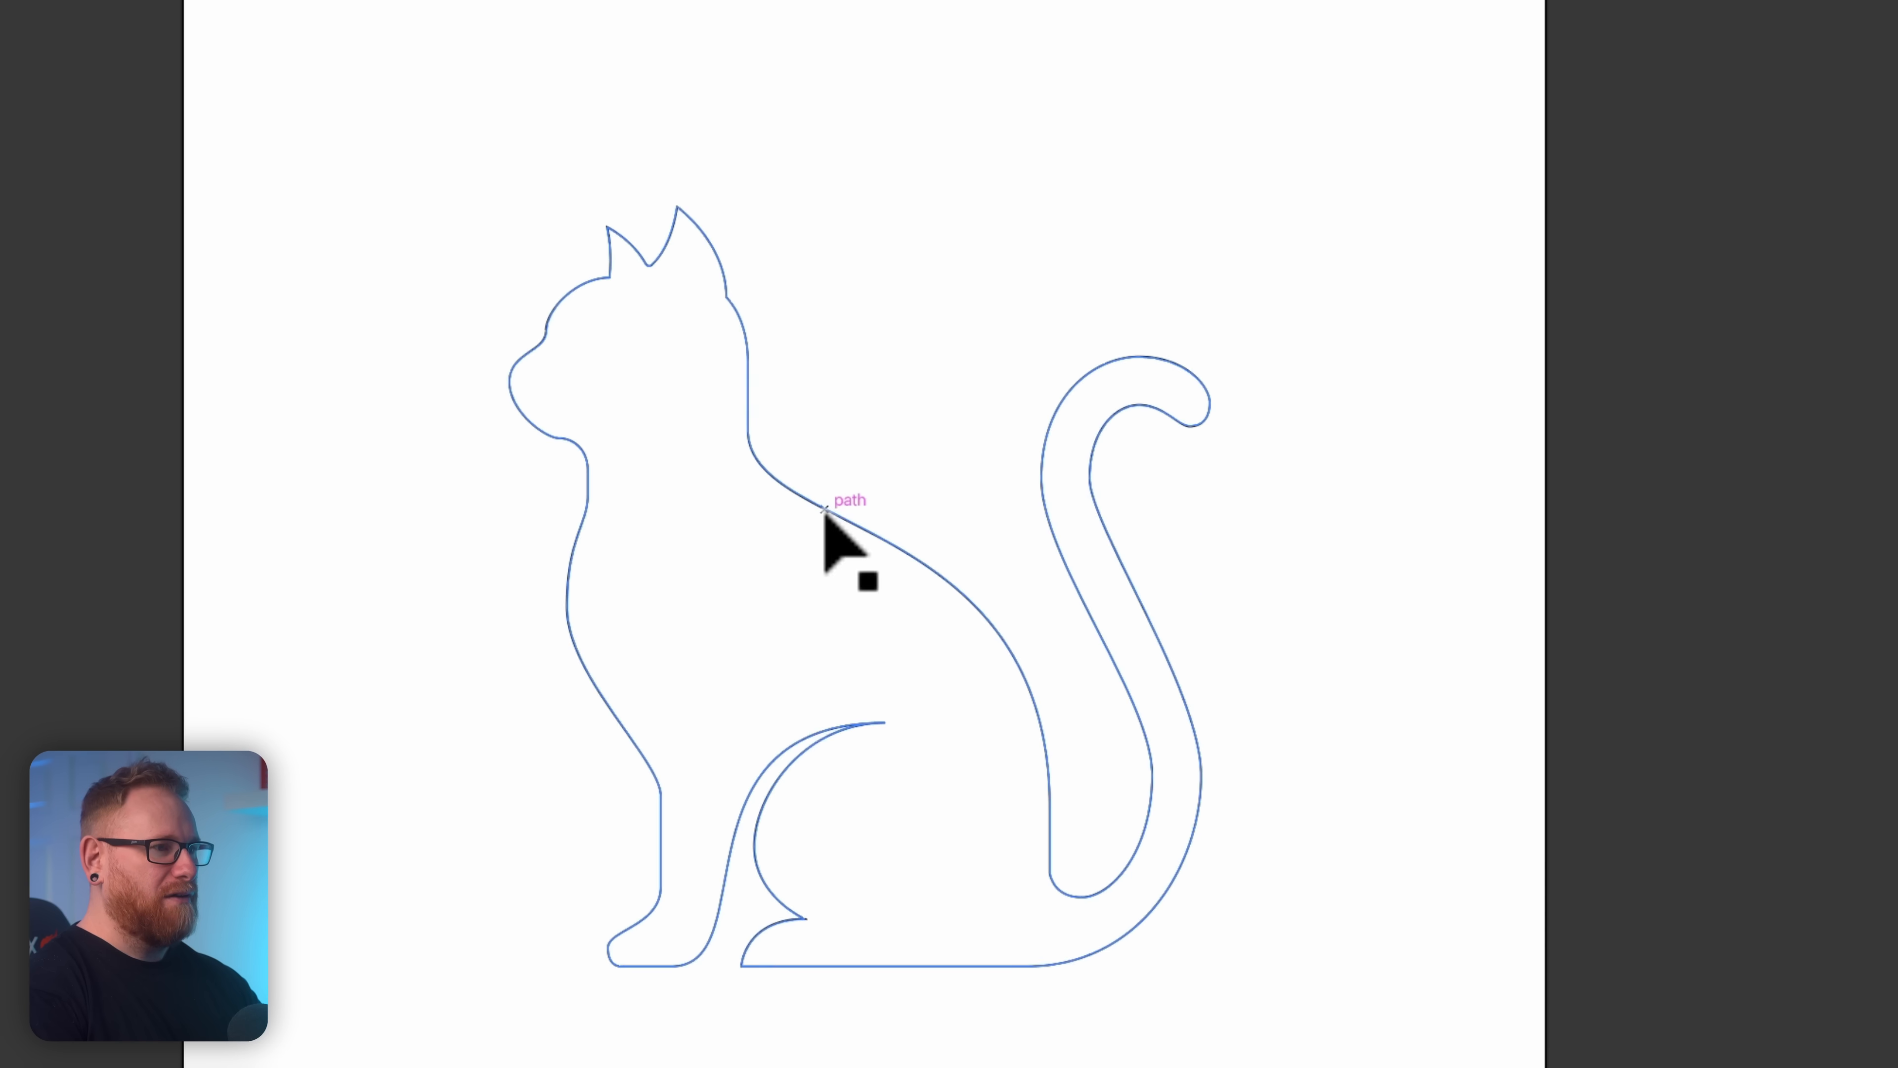
Step: Swap the cat path's fill and stroke to make it a solid black silhouette, and deselect it
click(824, 512)
key(shift+x)
click(925, 457)
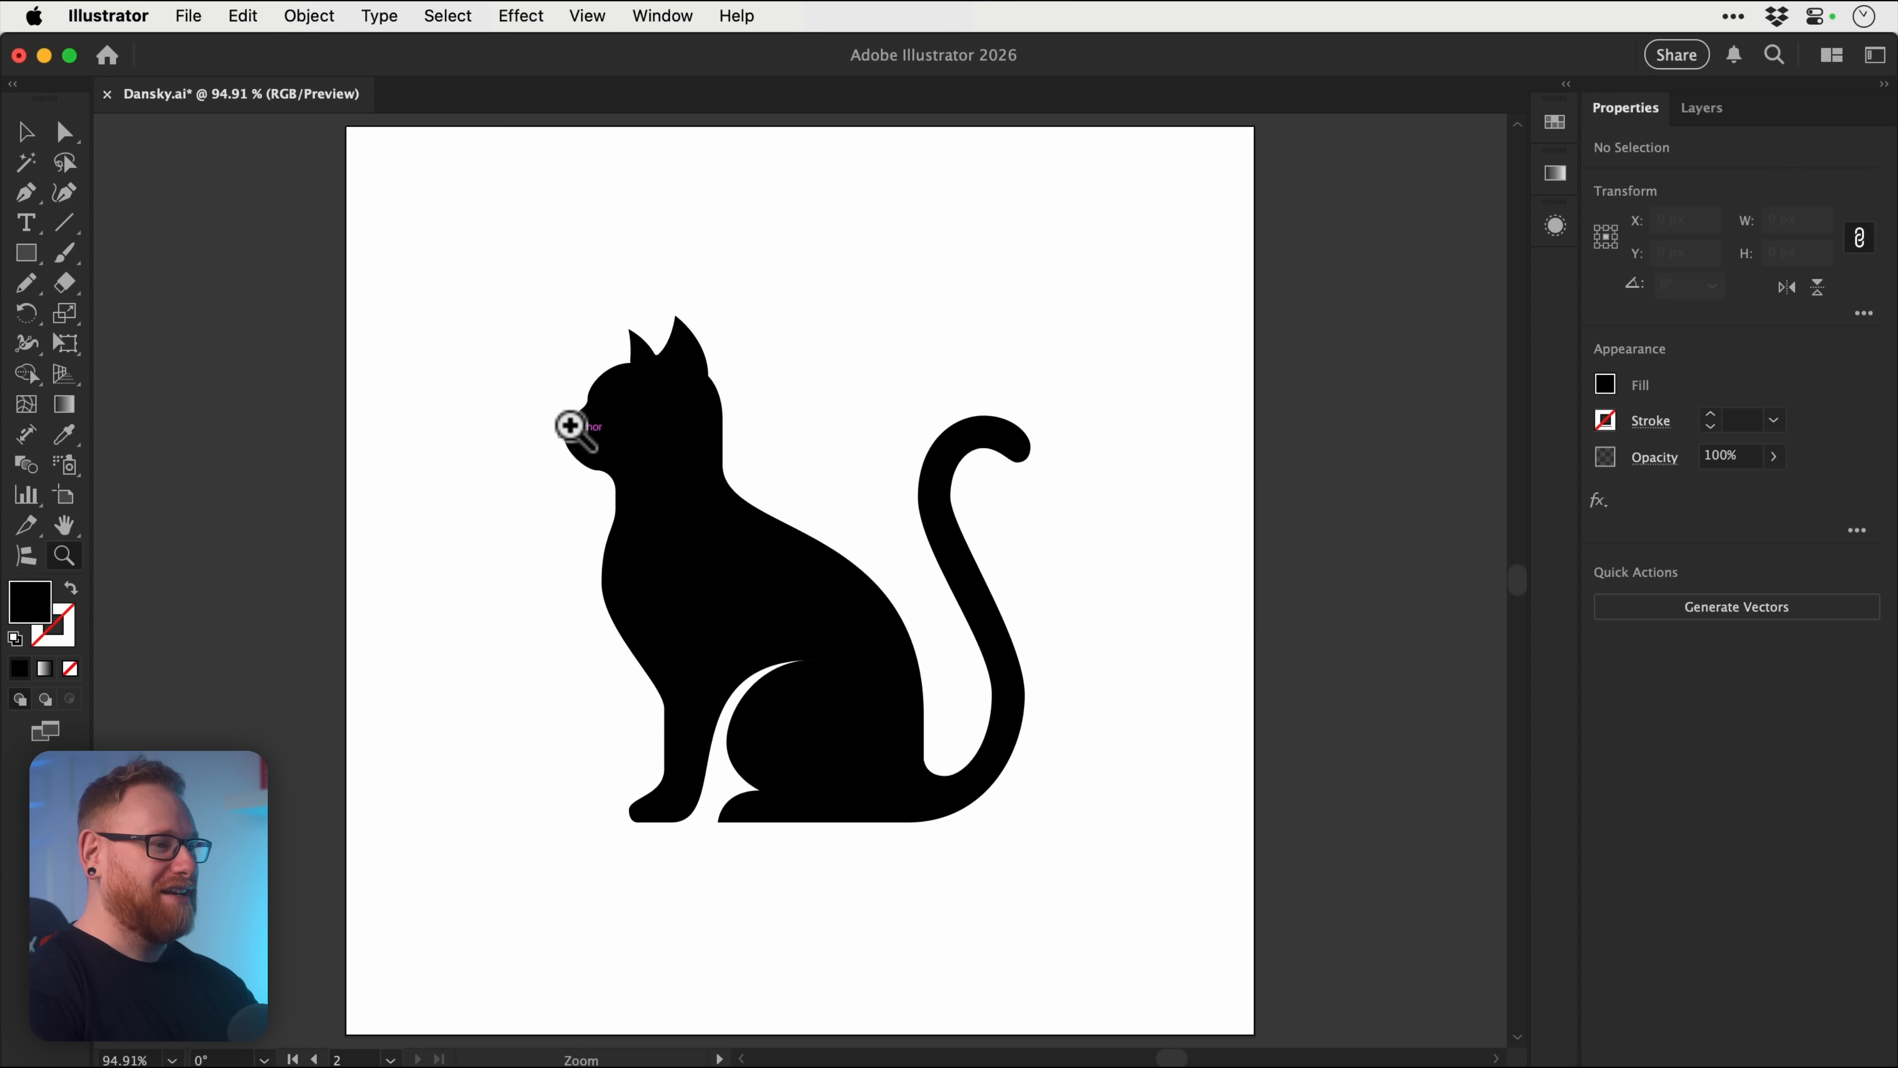
Step: Show the template on Layer 1 again to compare it with the filled cat's head
drag(570, 424, 666, 425)
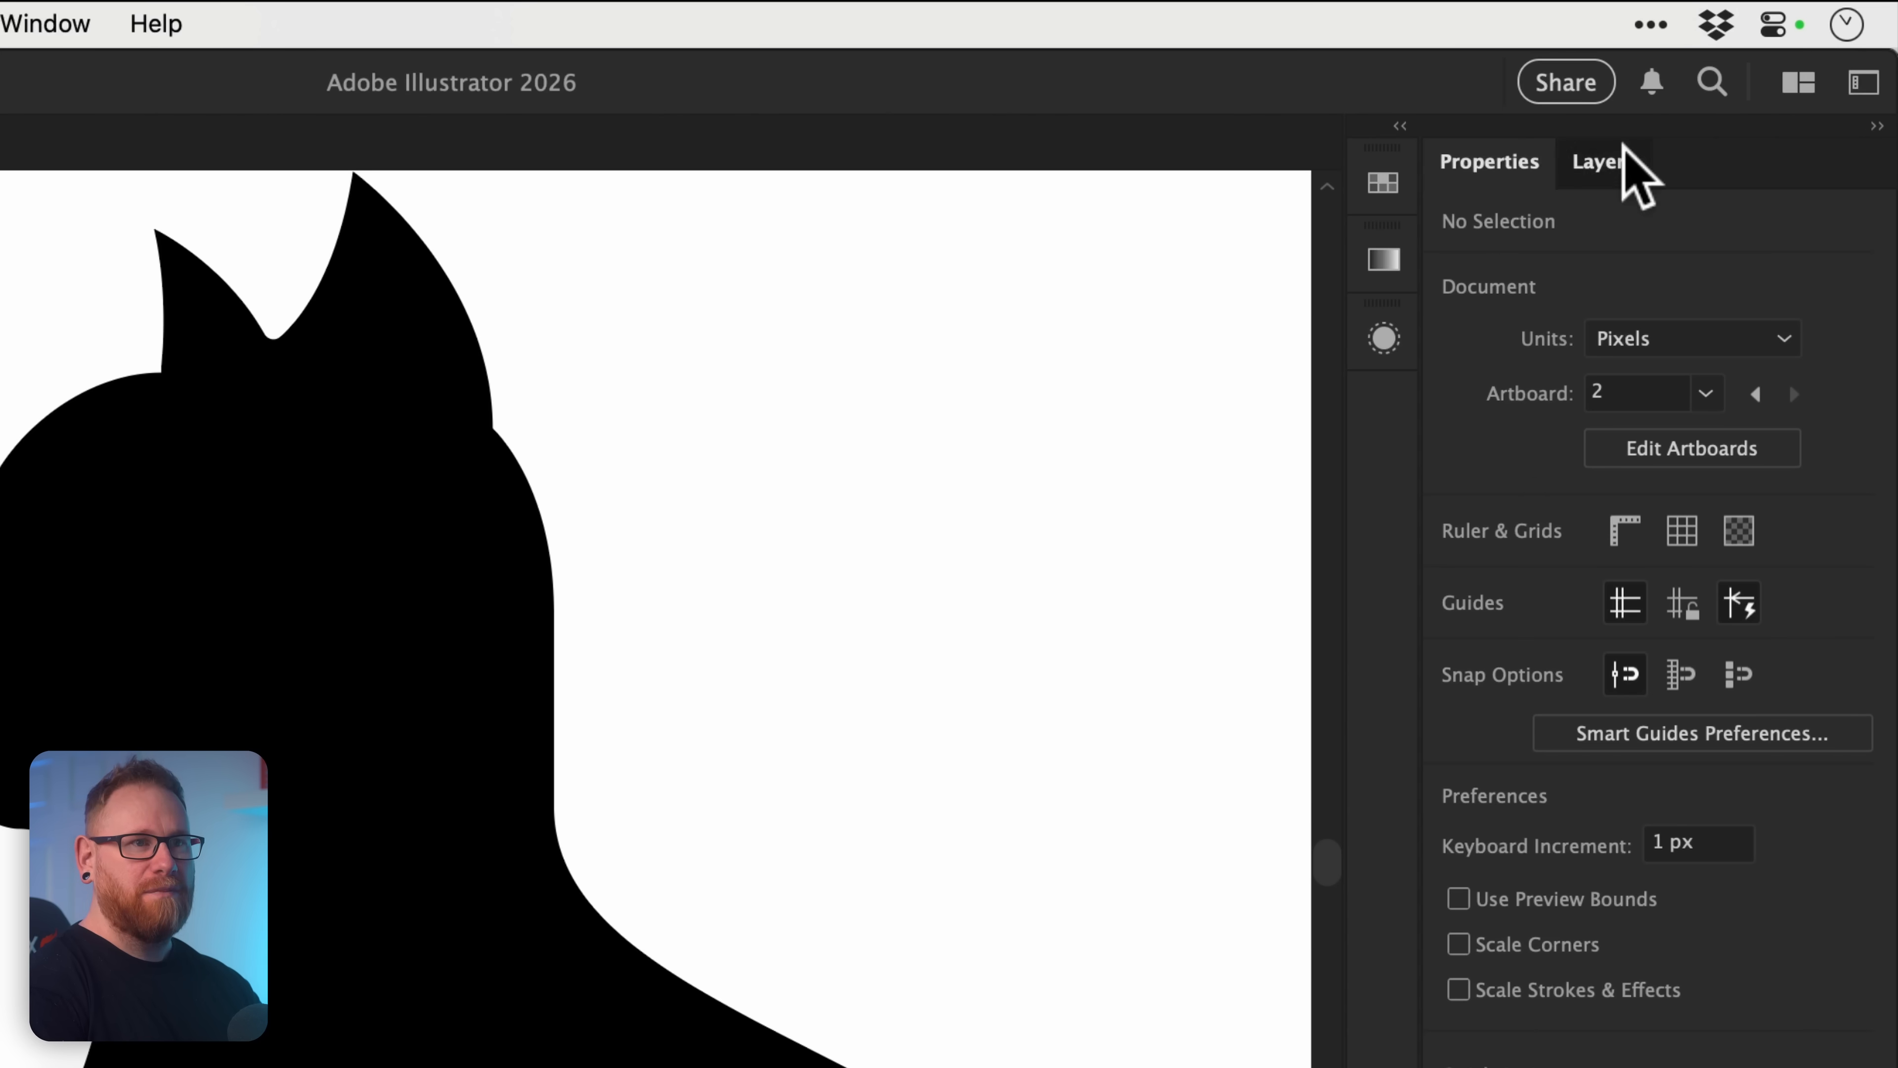
click(1622, 148)
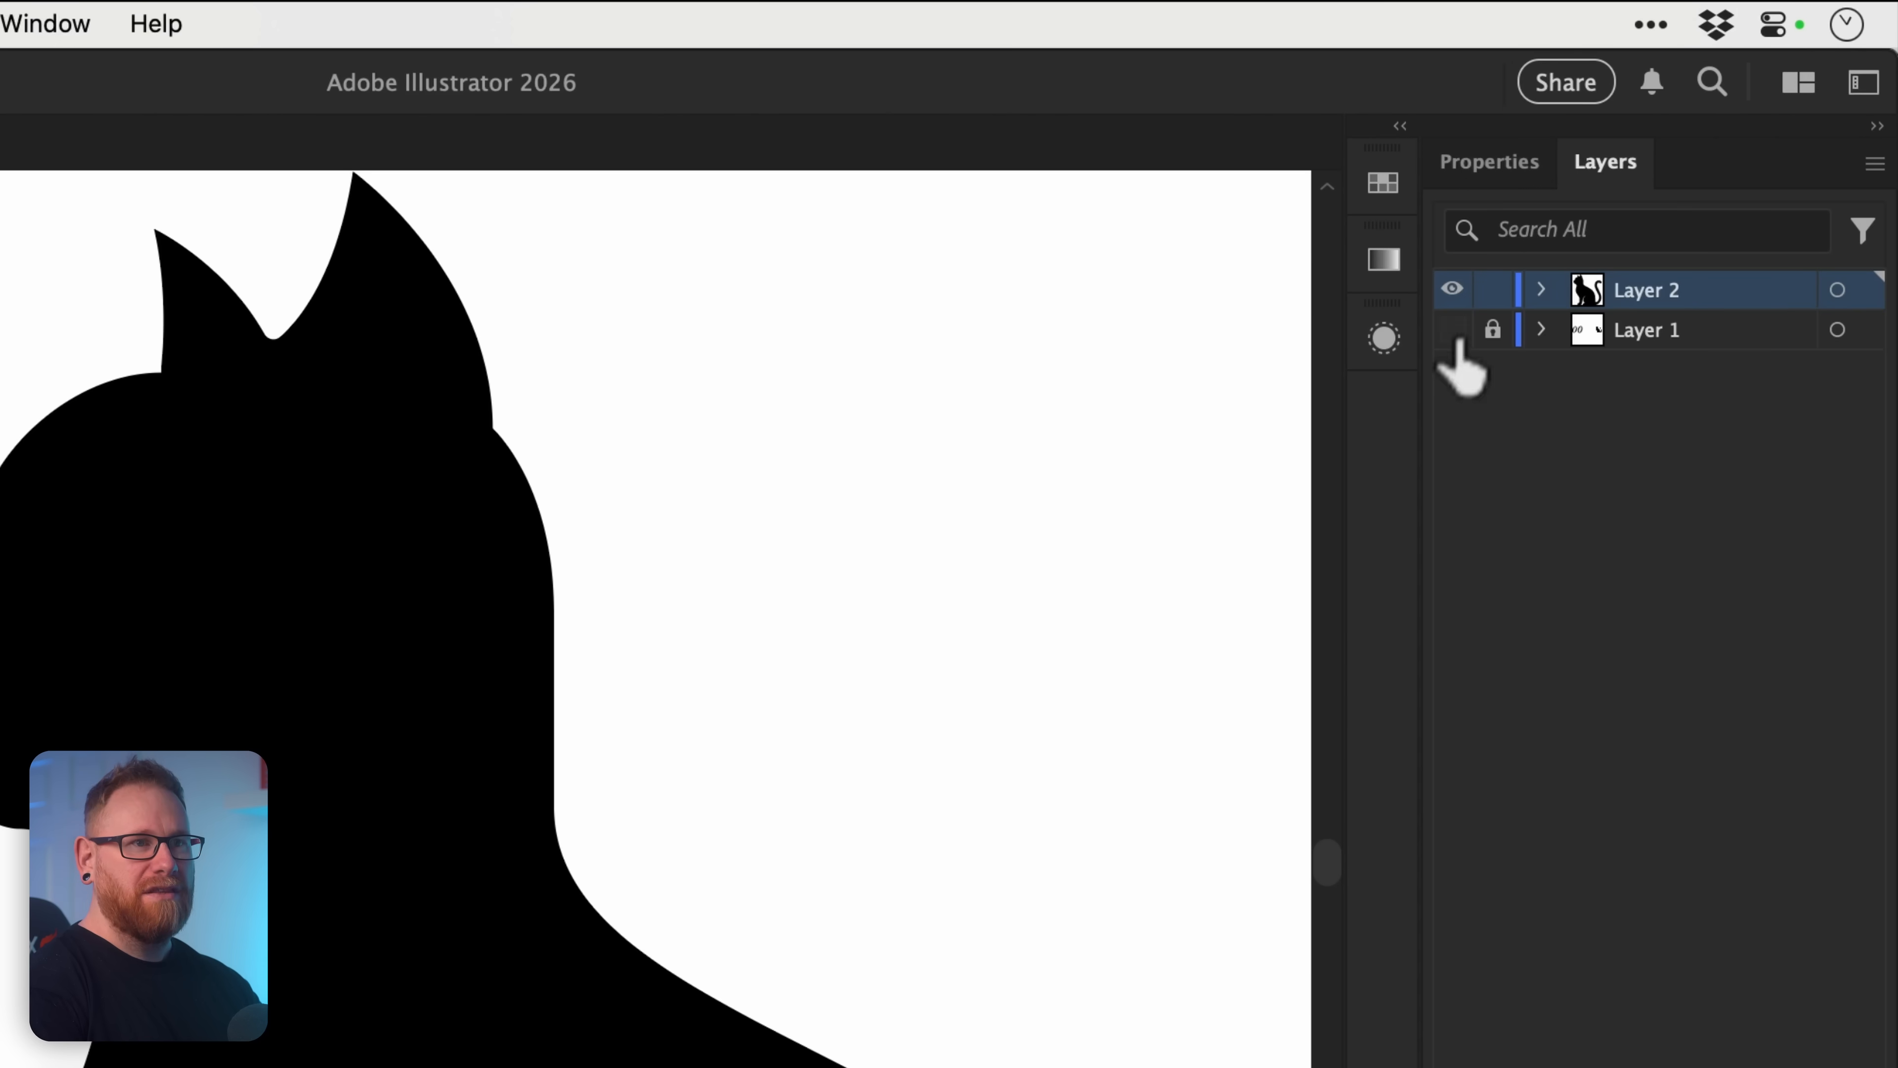
click(1454, 331)
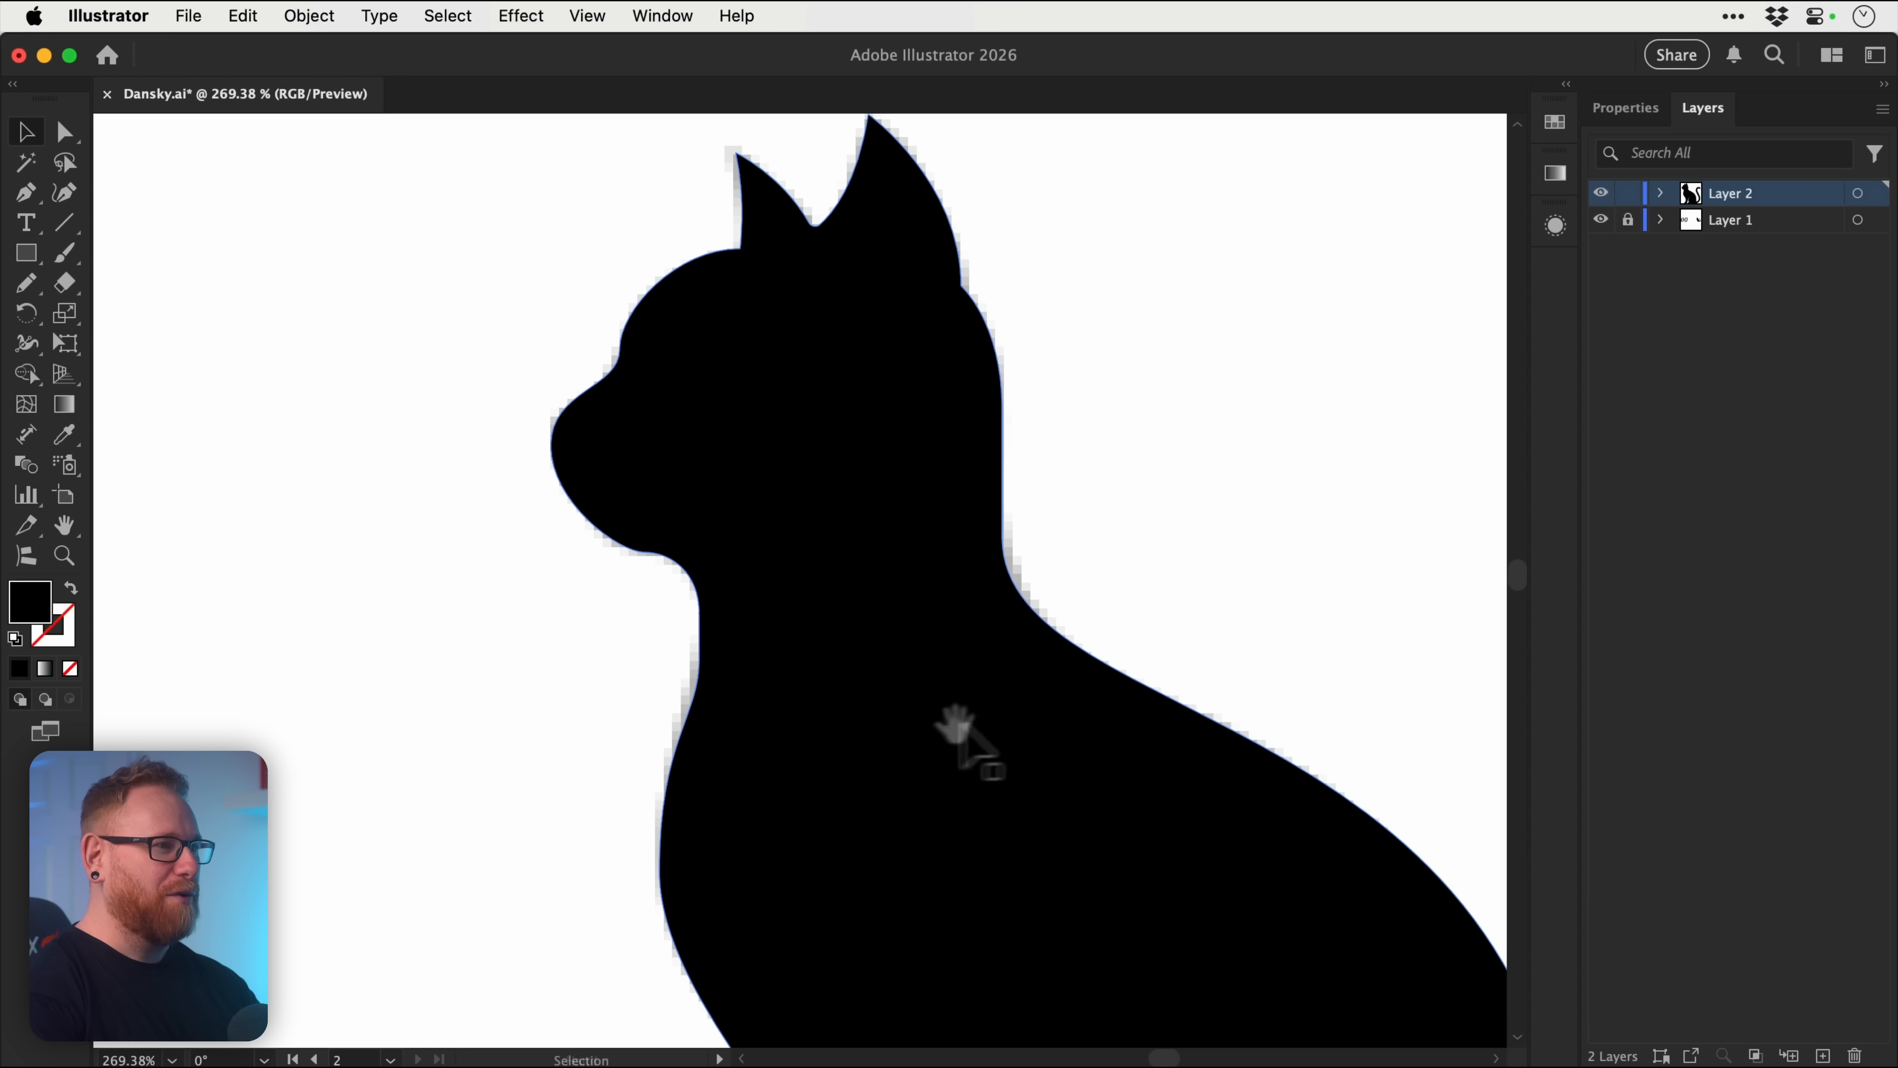
Step: Slightly round the tips of both cat ears together
drag(666, 395, 577, 573)
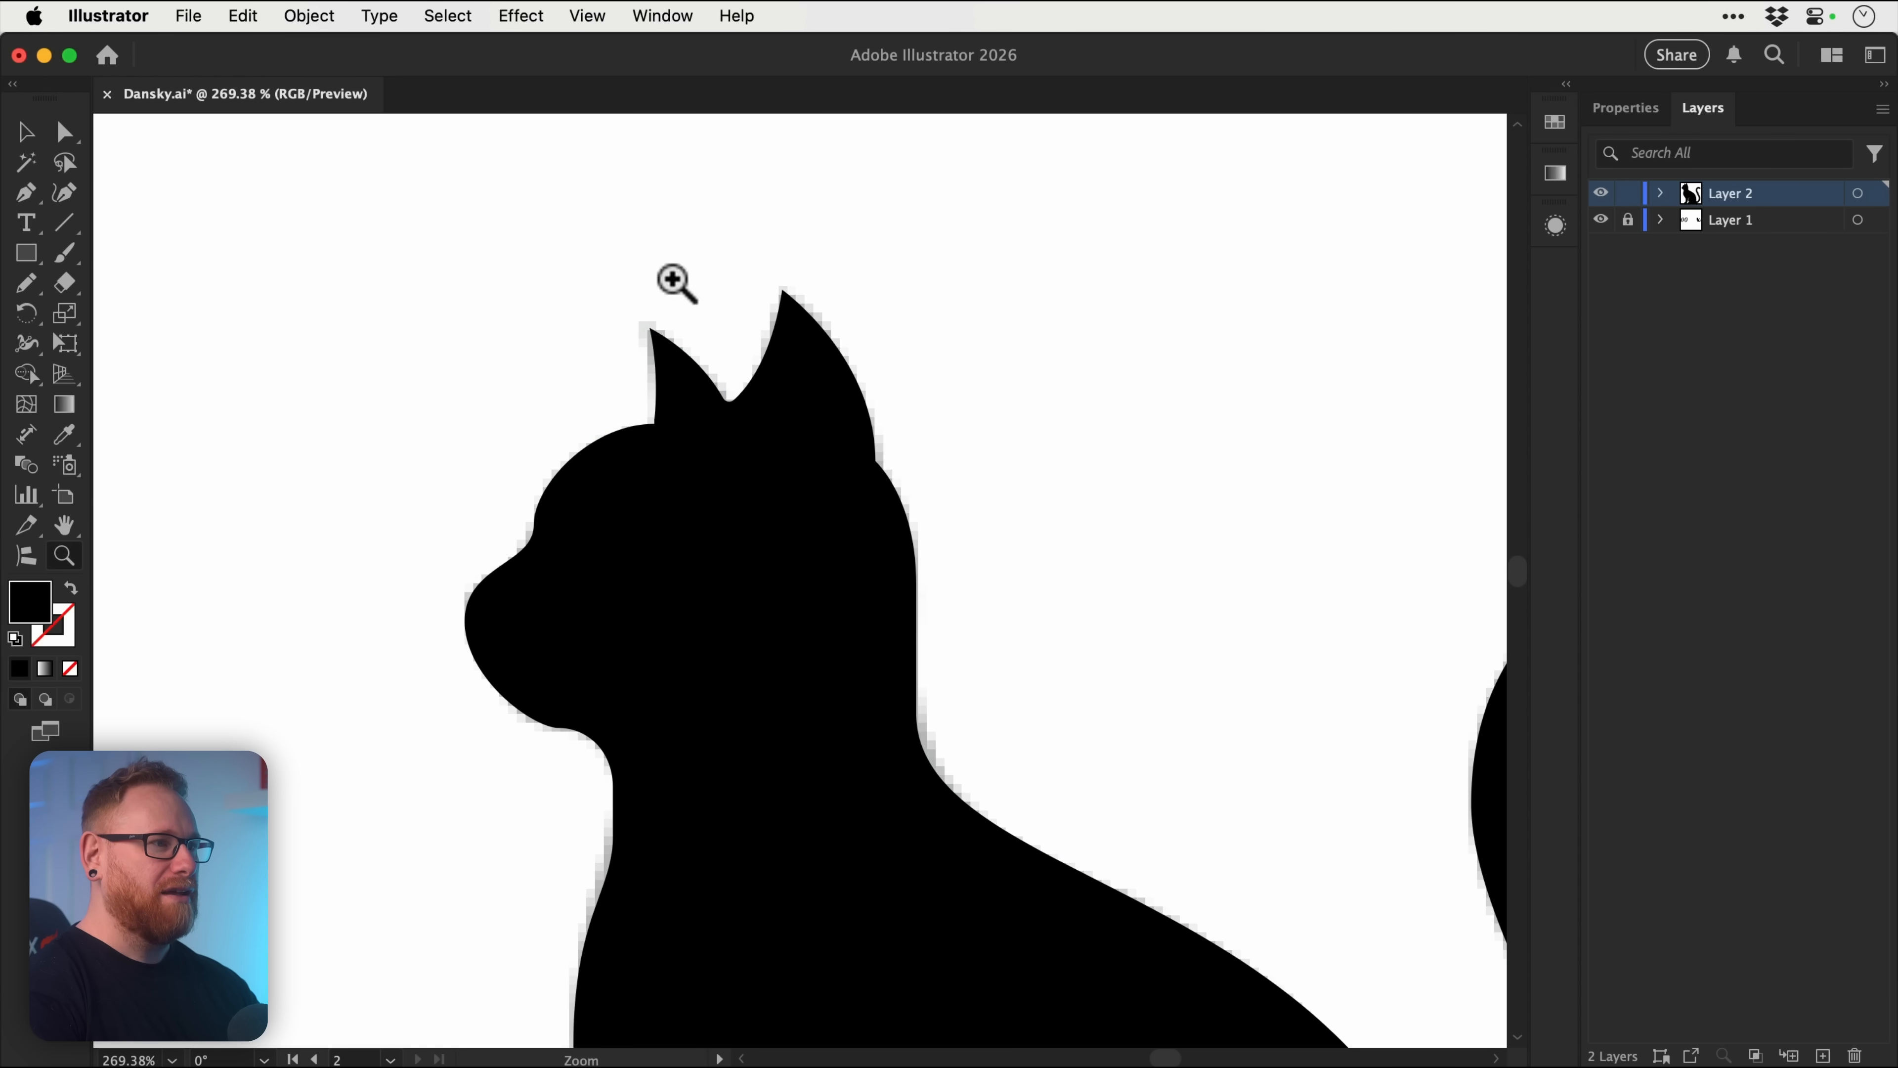
drag(675, 284, 785, 493)
click(689, 490)
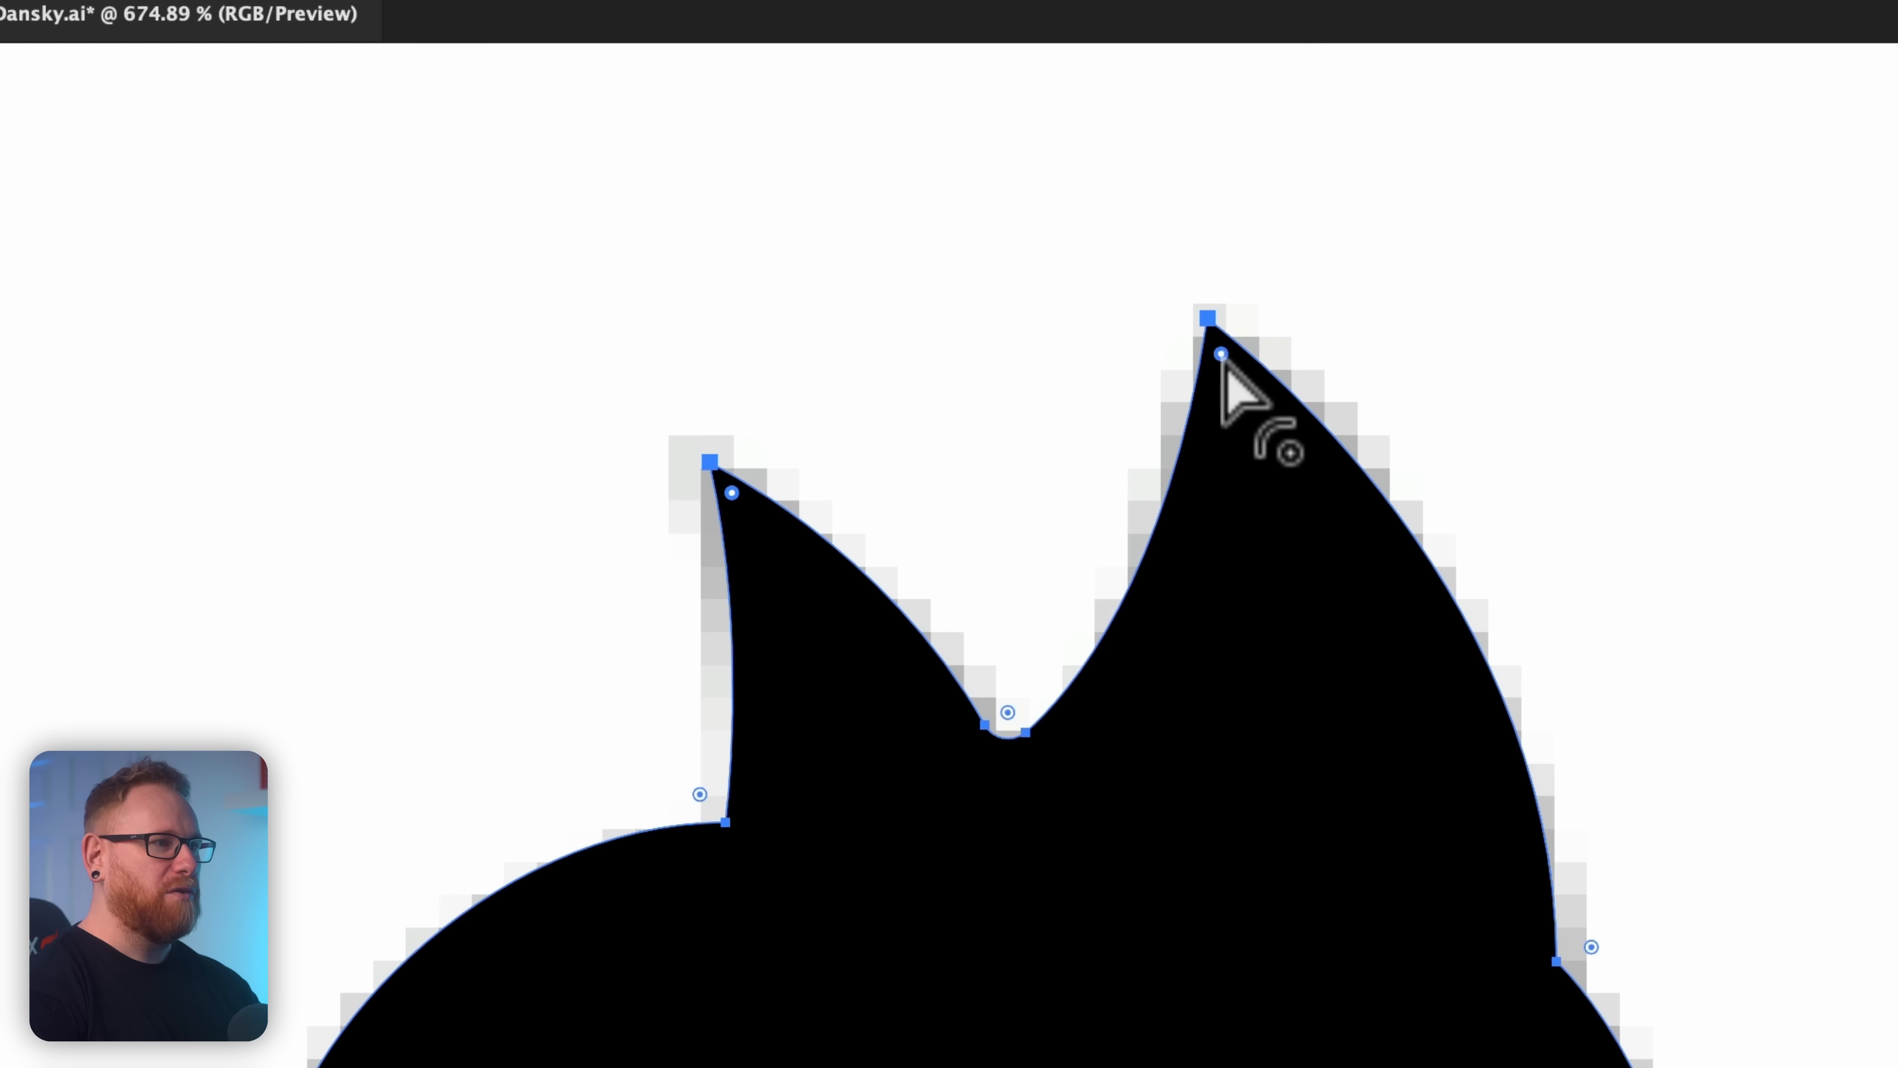
drag(1221, 353, 1225, 359)
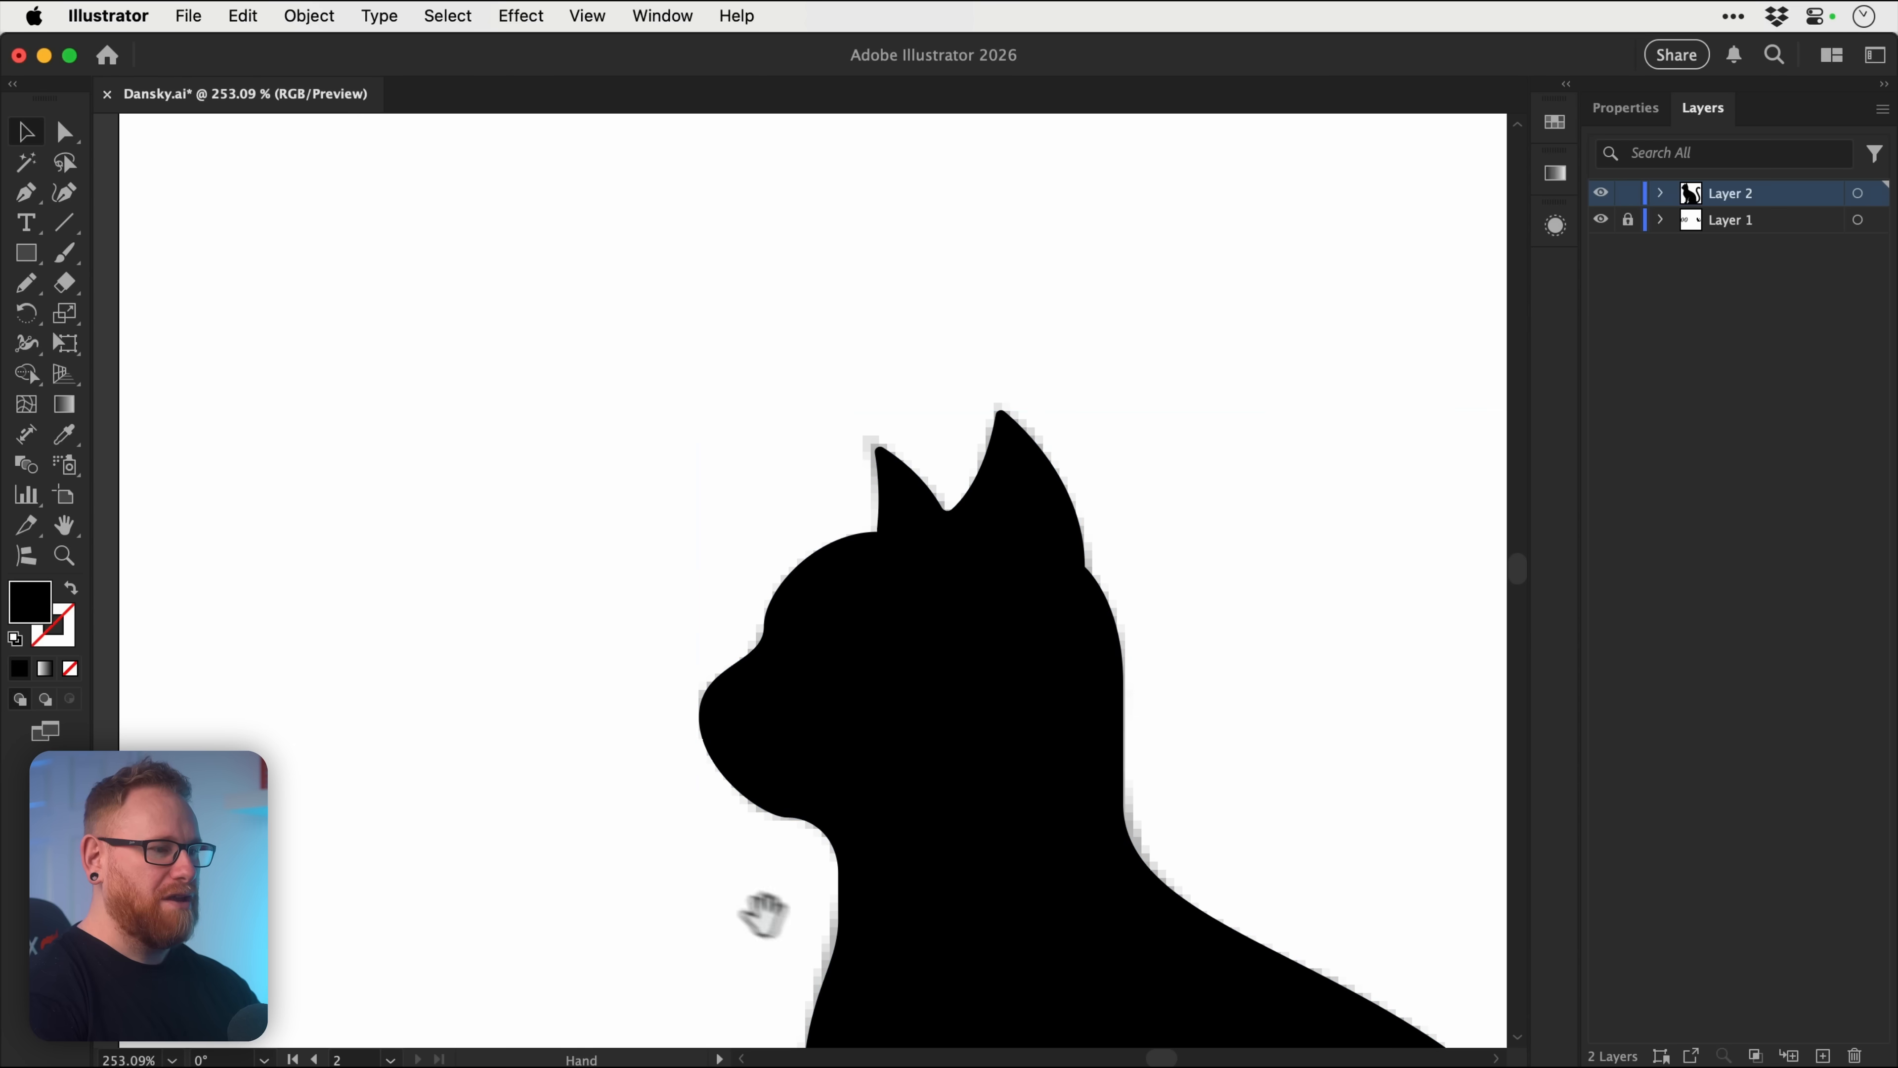
Step: Swap the cat path's fill and stroke to an outline, and reshape the front paw by lengthening the toe's upper handle and lowering the leg anchor
scroll(762, 910, up, 5)
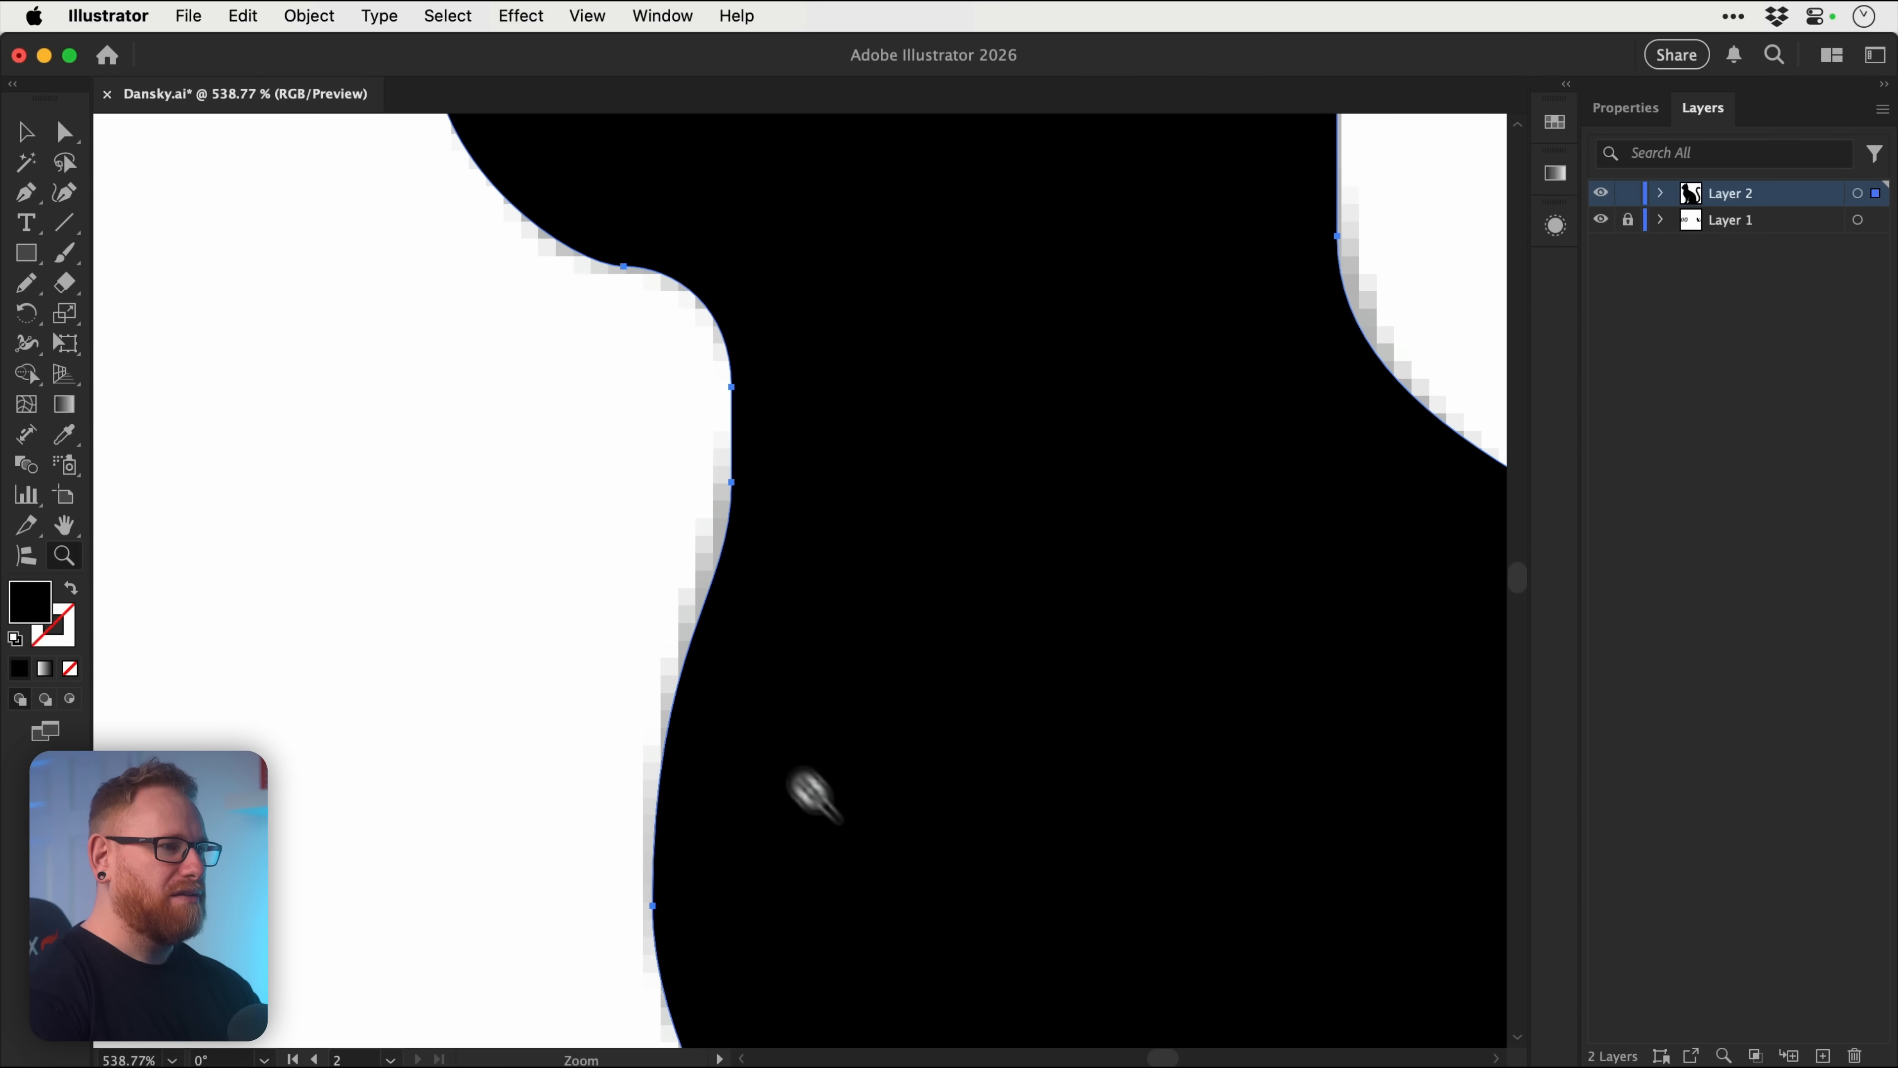
drag(811, 791, 564, 622)
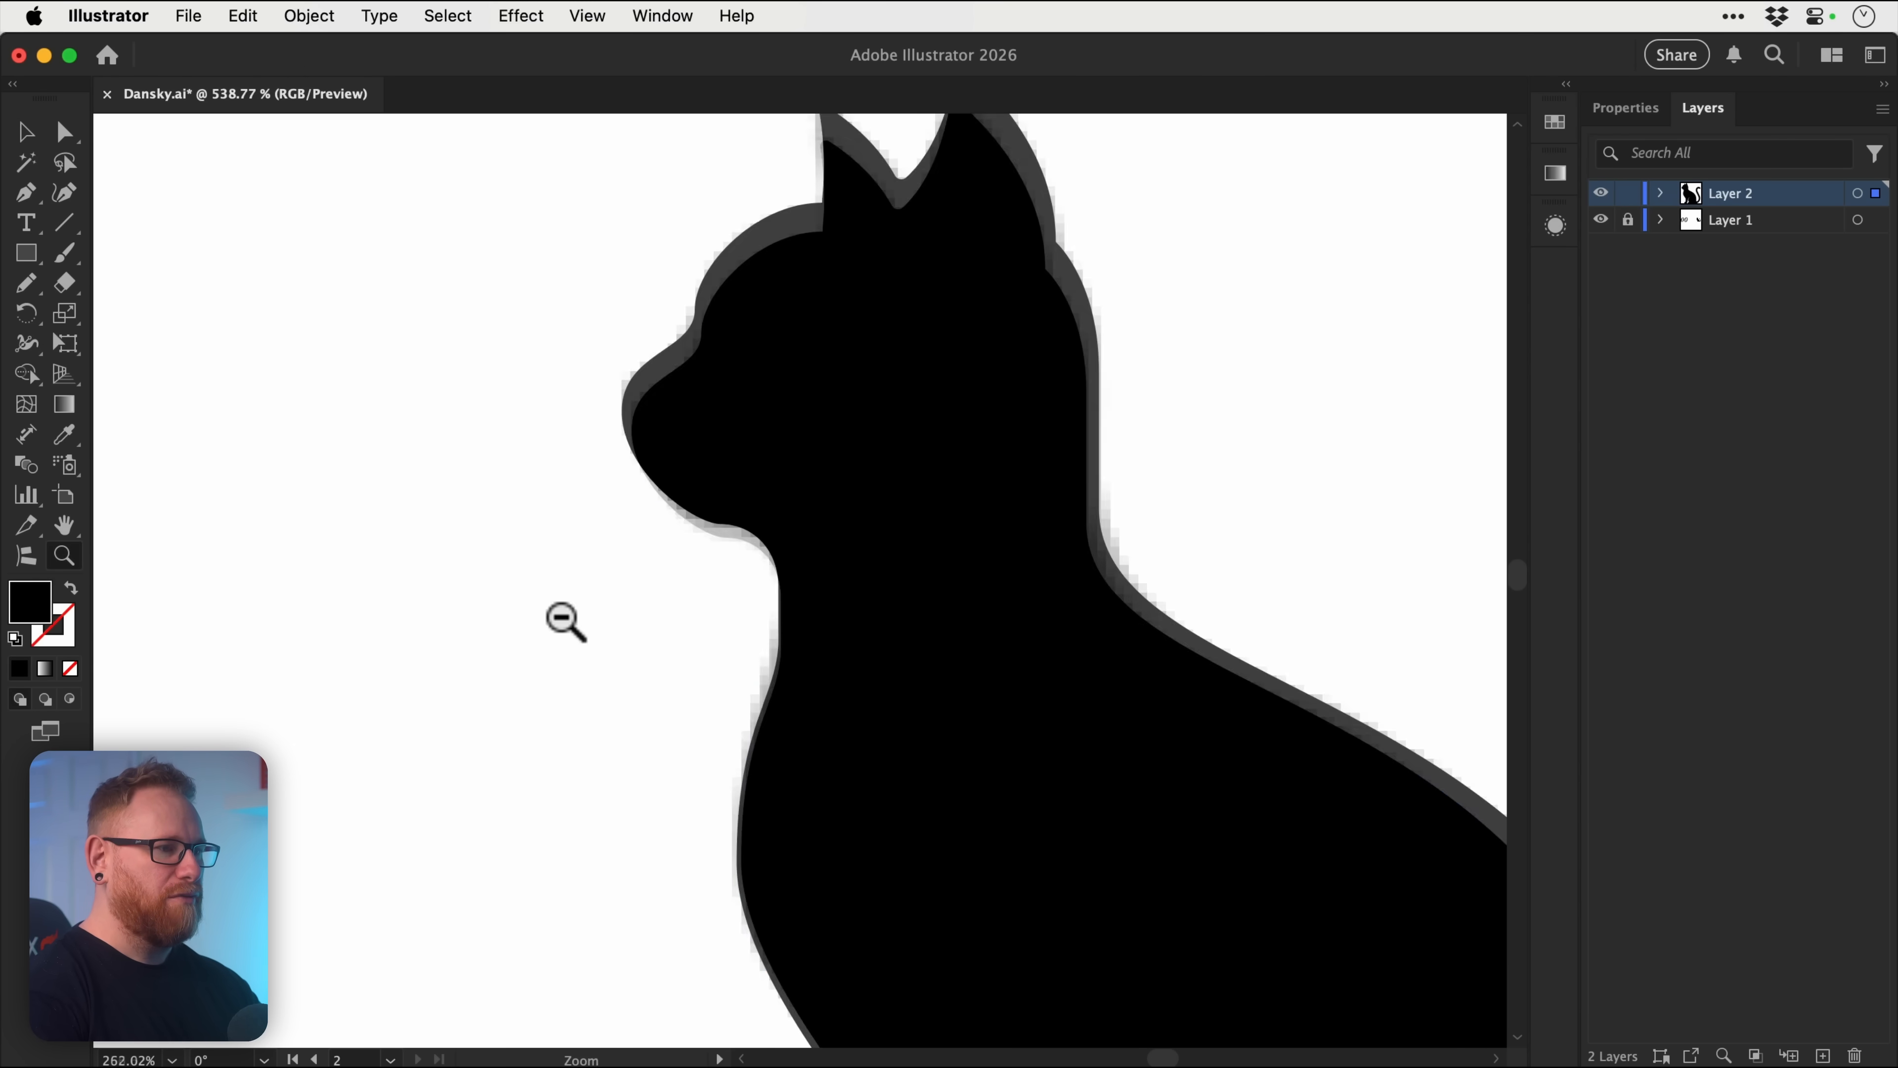
drag(802, 913, 763, 356)
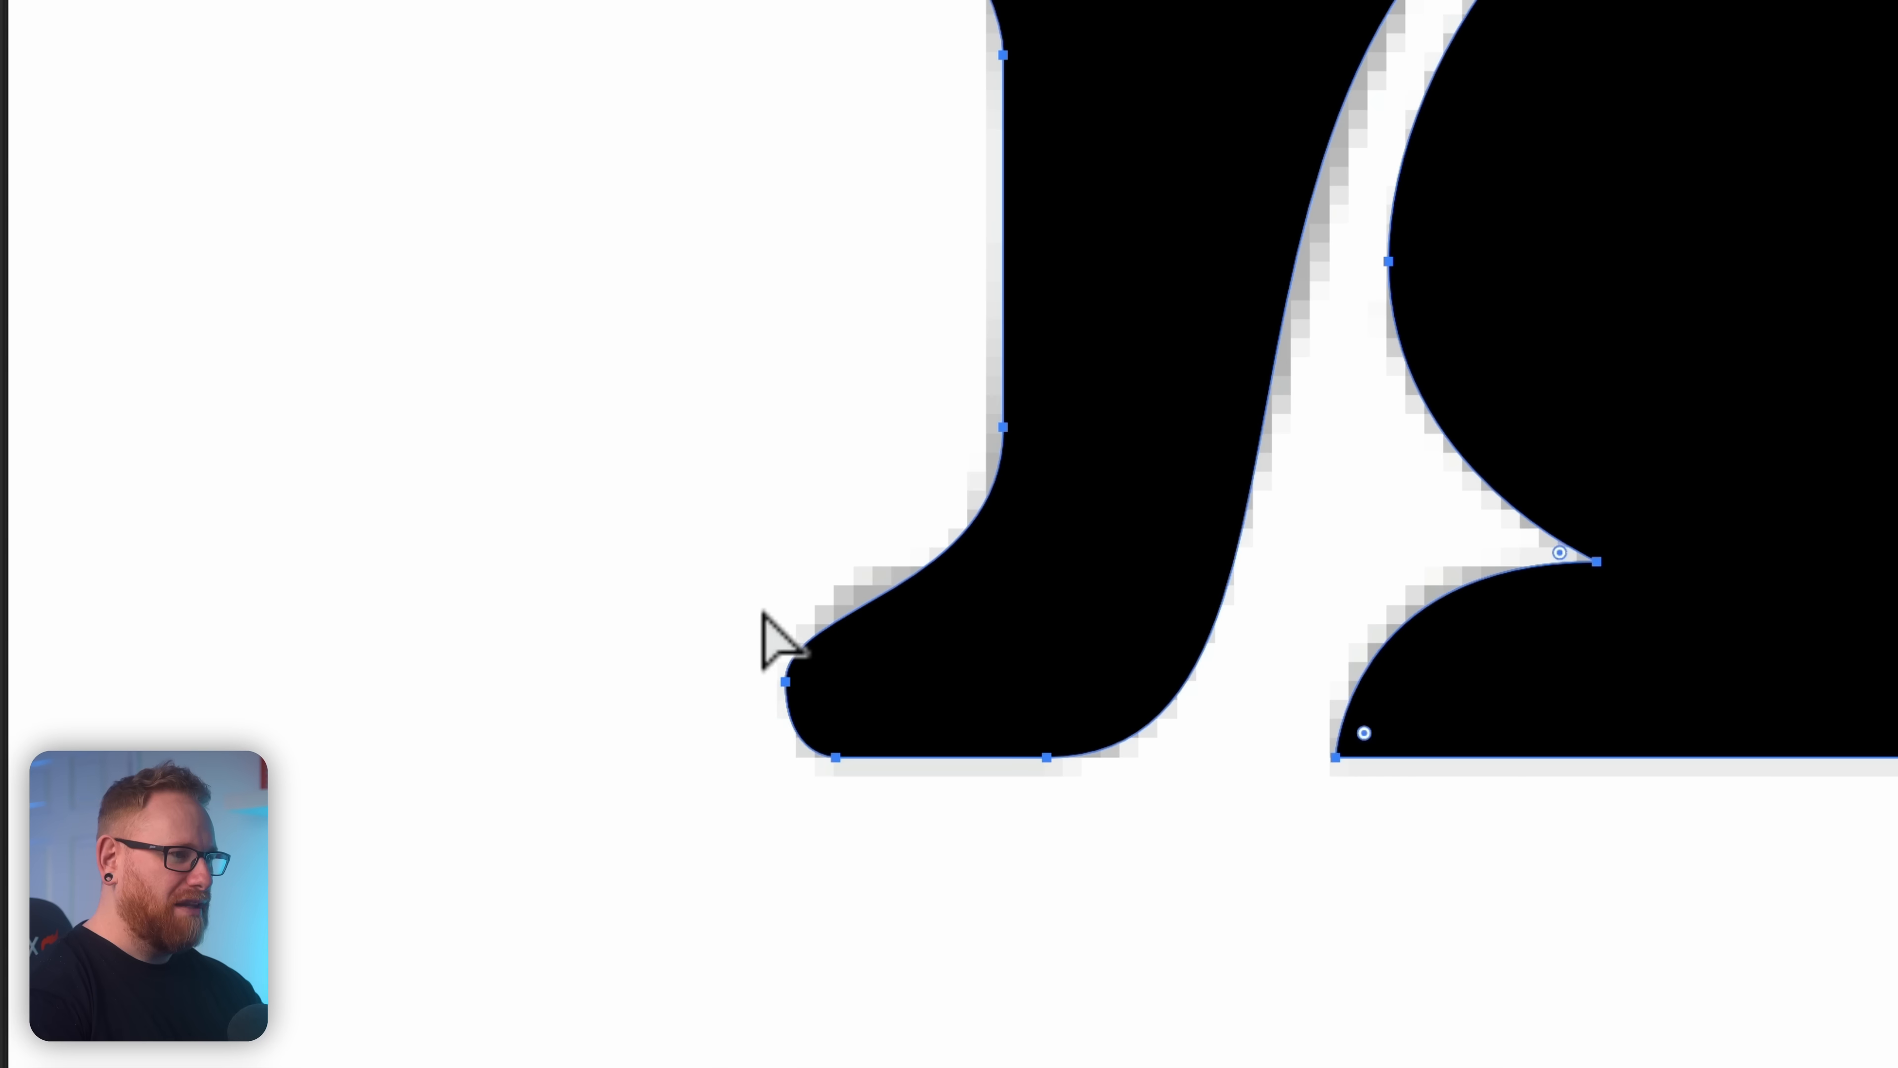
click(764, 616)
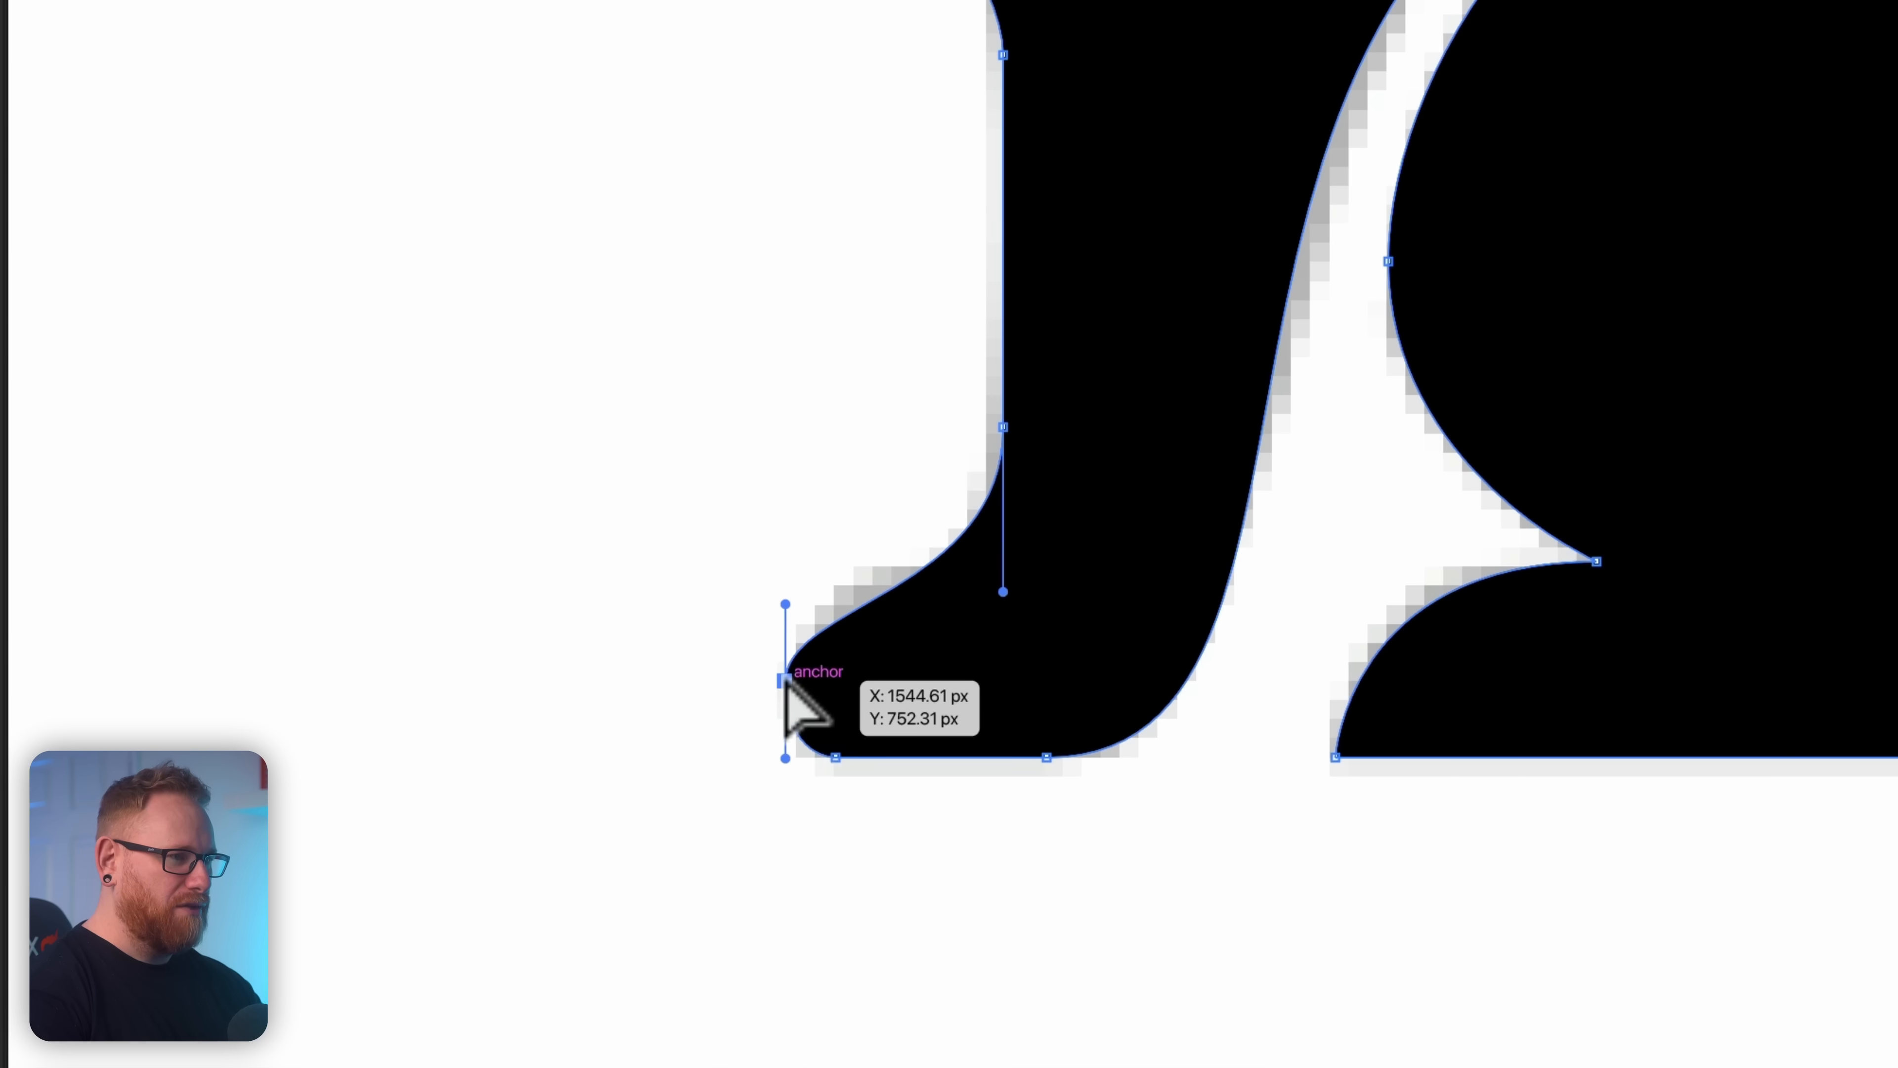
key(shift+x)
drag(786, 603, 786, 568)
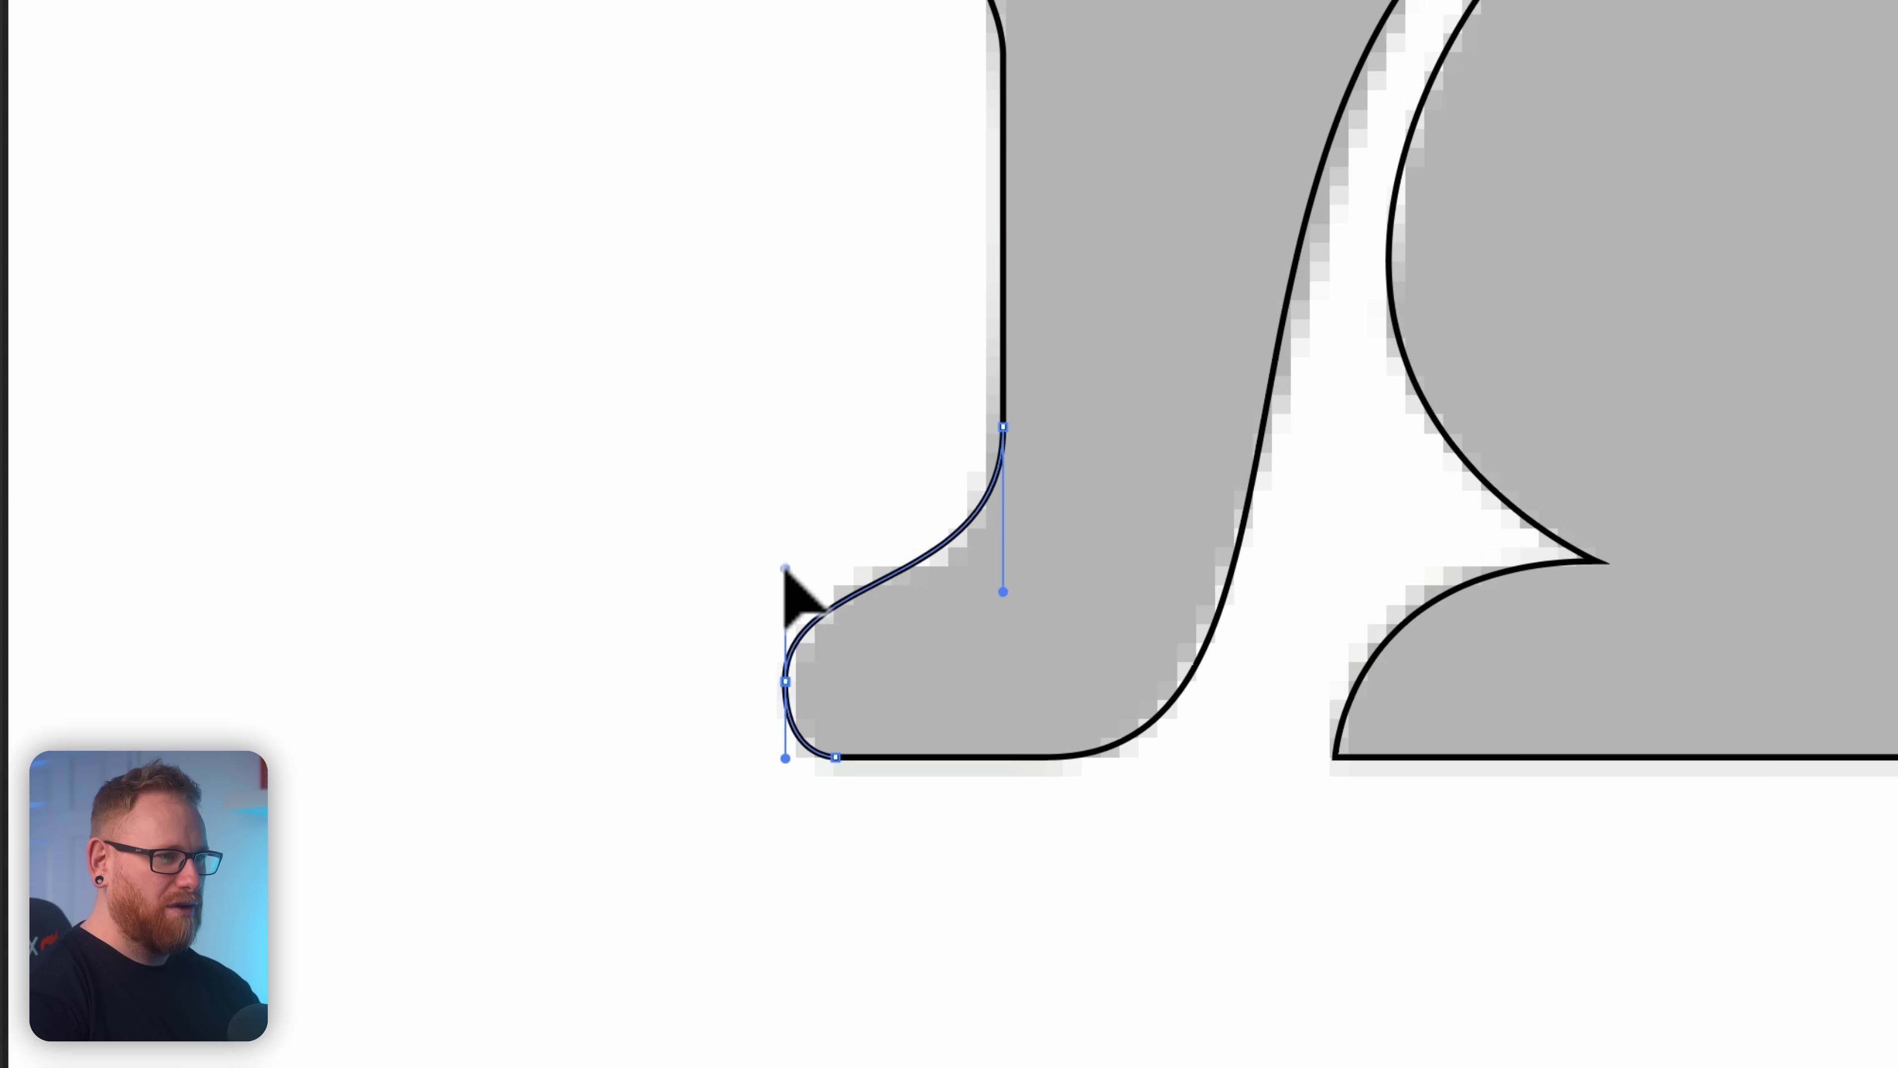
drag(1003, 427, 1004, 461)
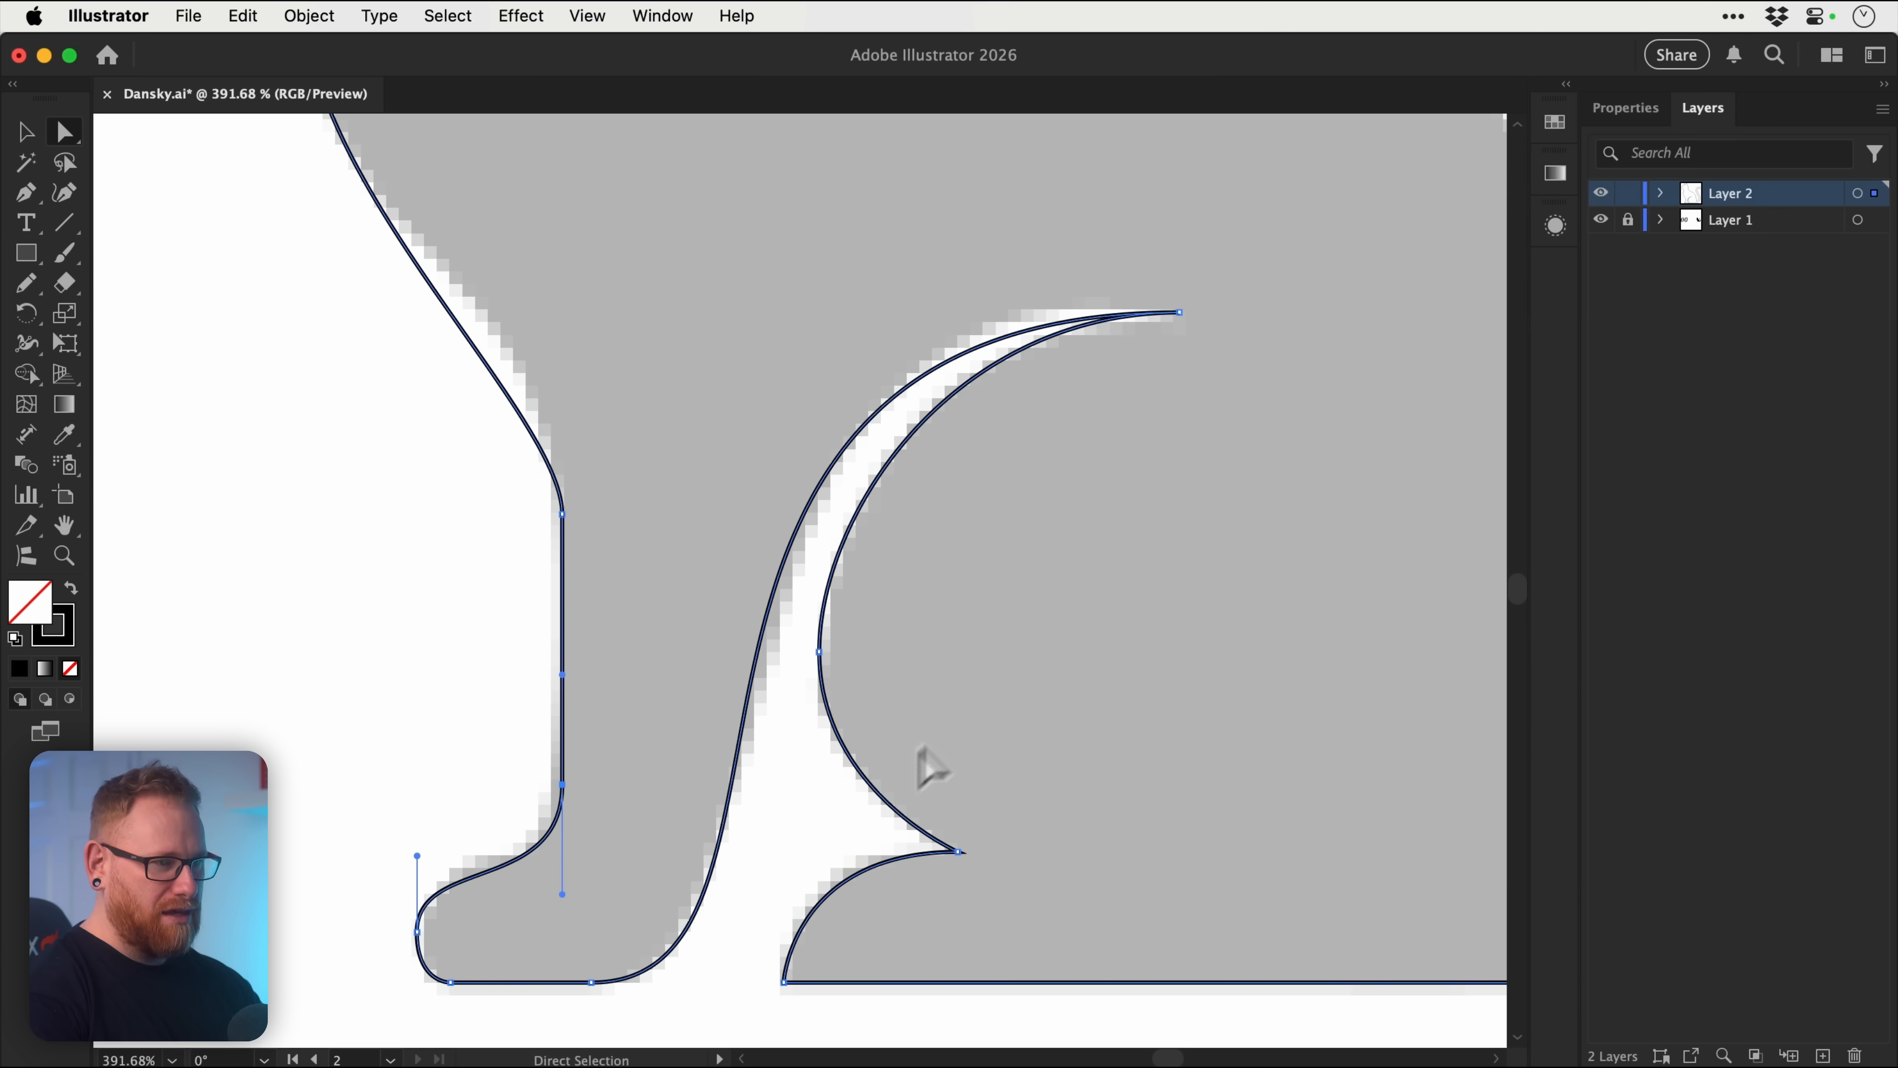
Step: Lengthen the curve handle at the base of the gap between back and tail so it meets the vertical back edge smoothly
key(z)
click(932, 768)
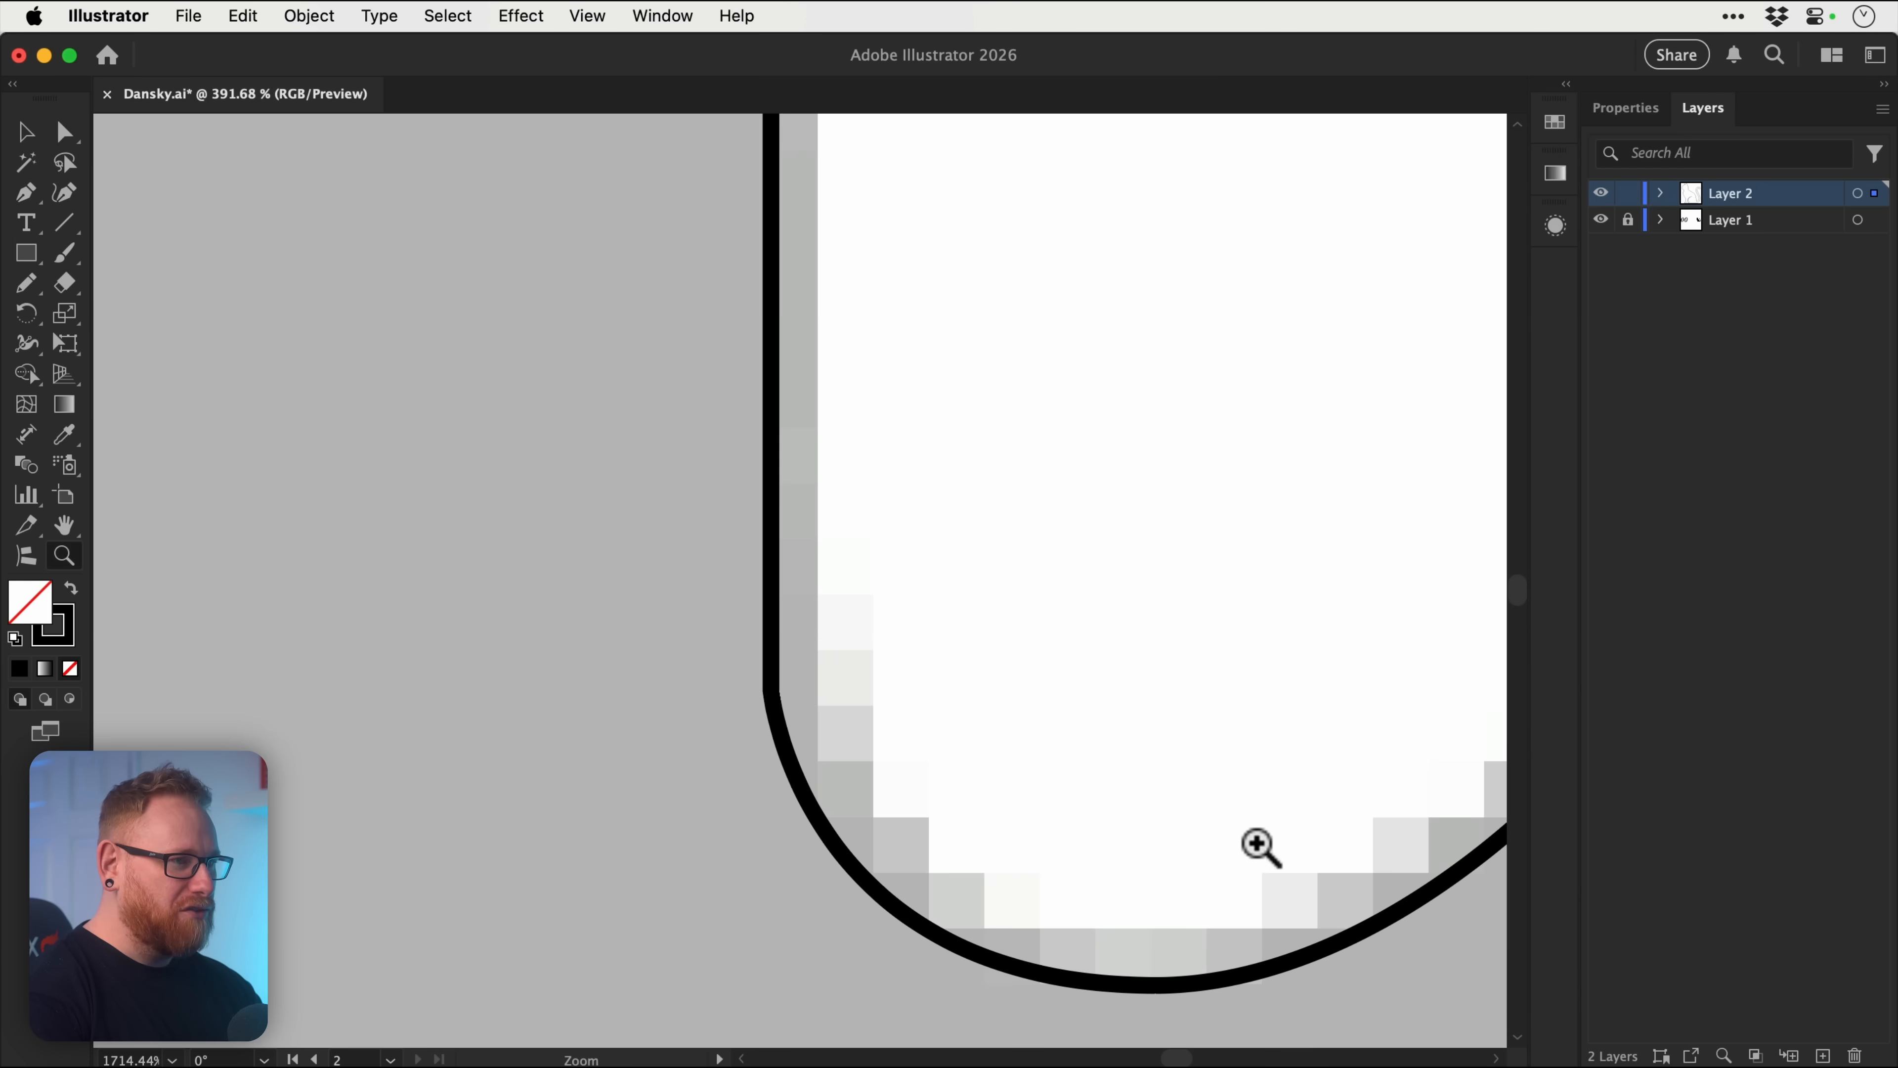
click(772, 692)
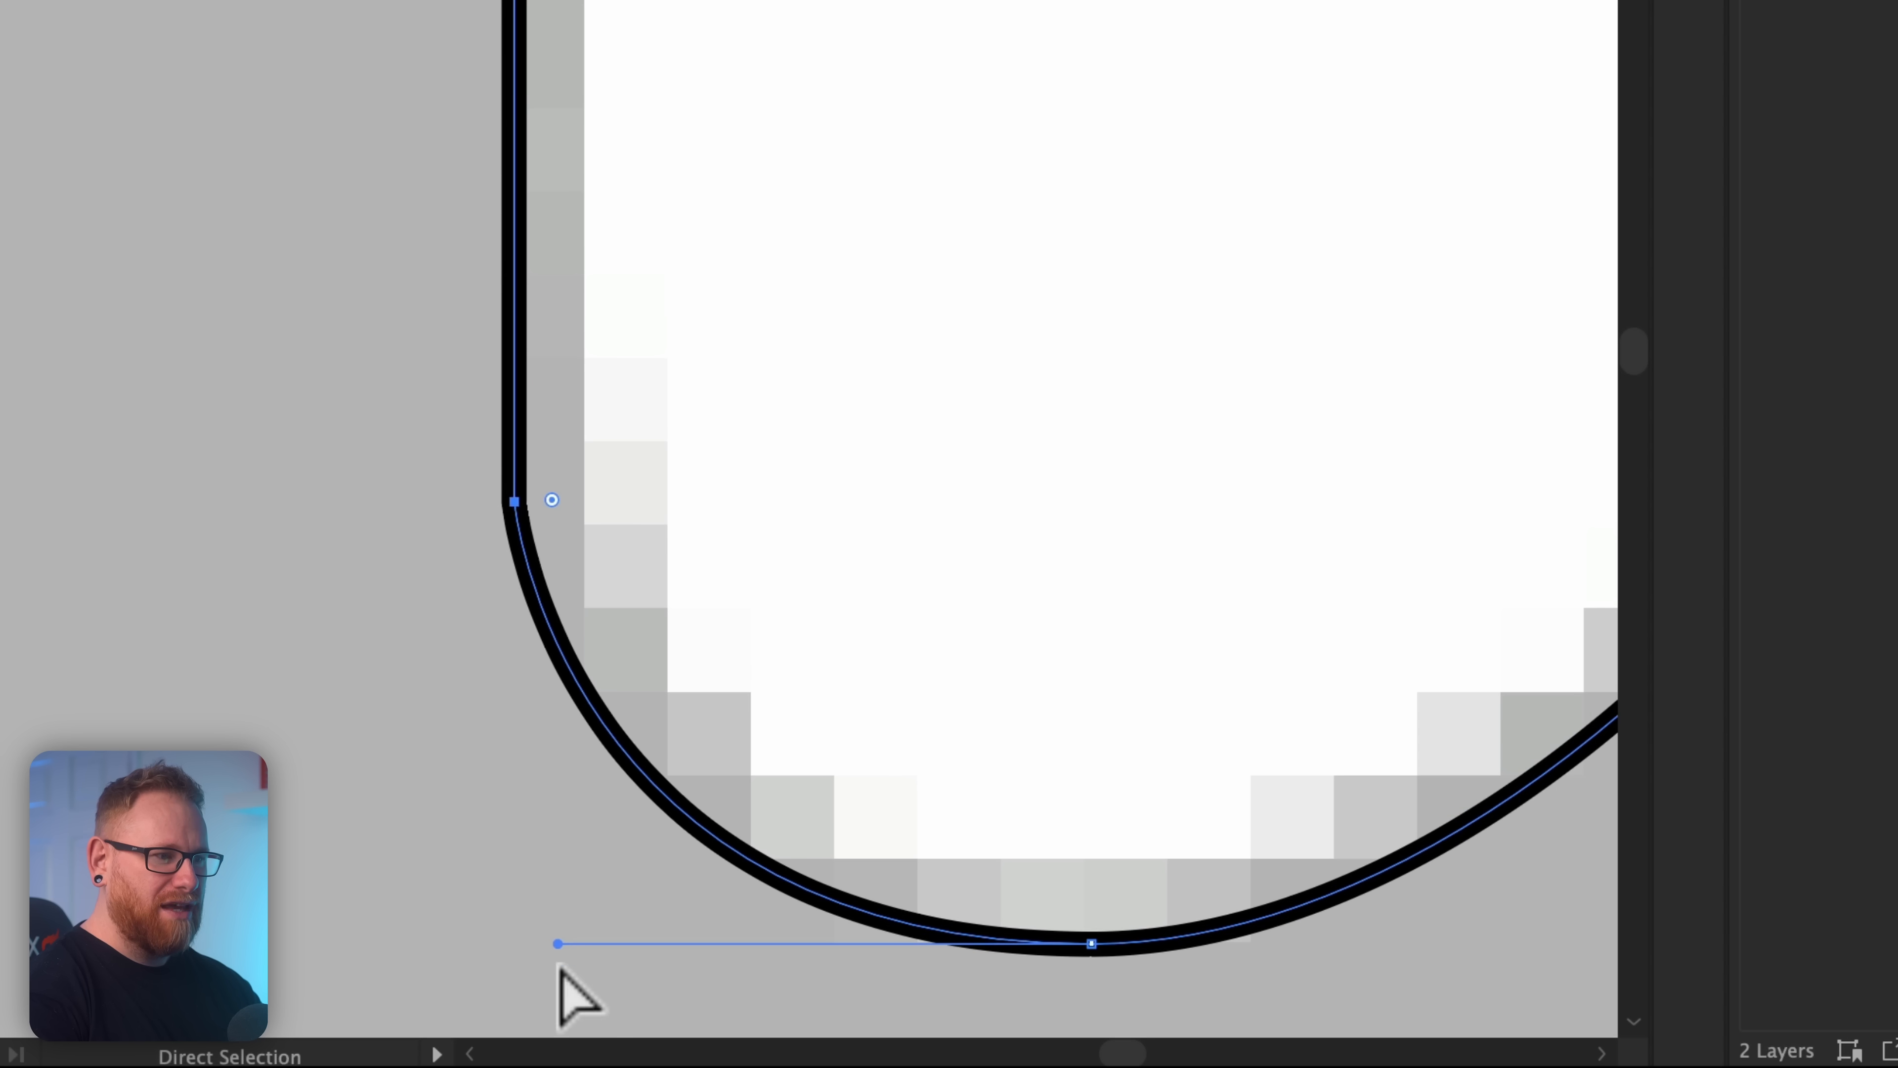
drag(557, 944, 491, 945)
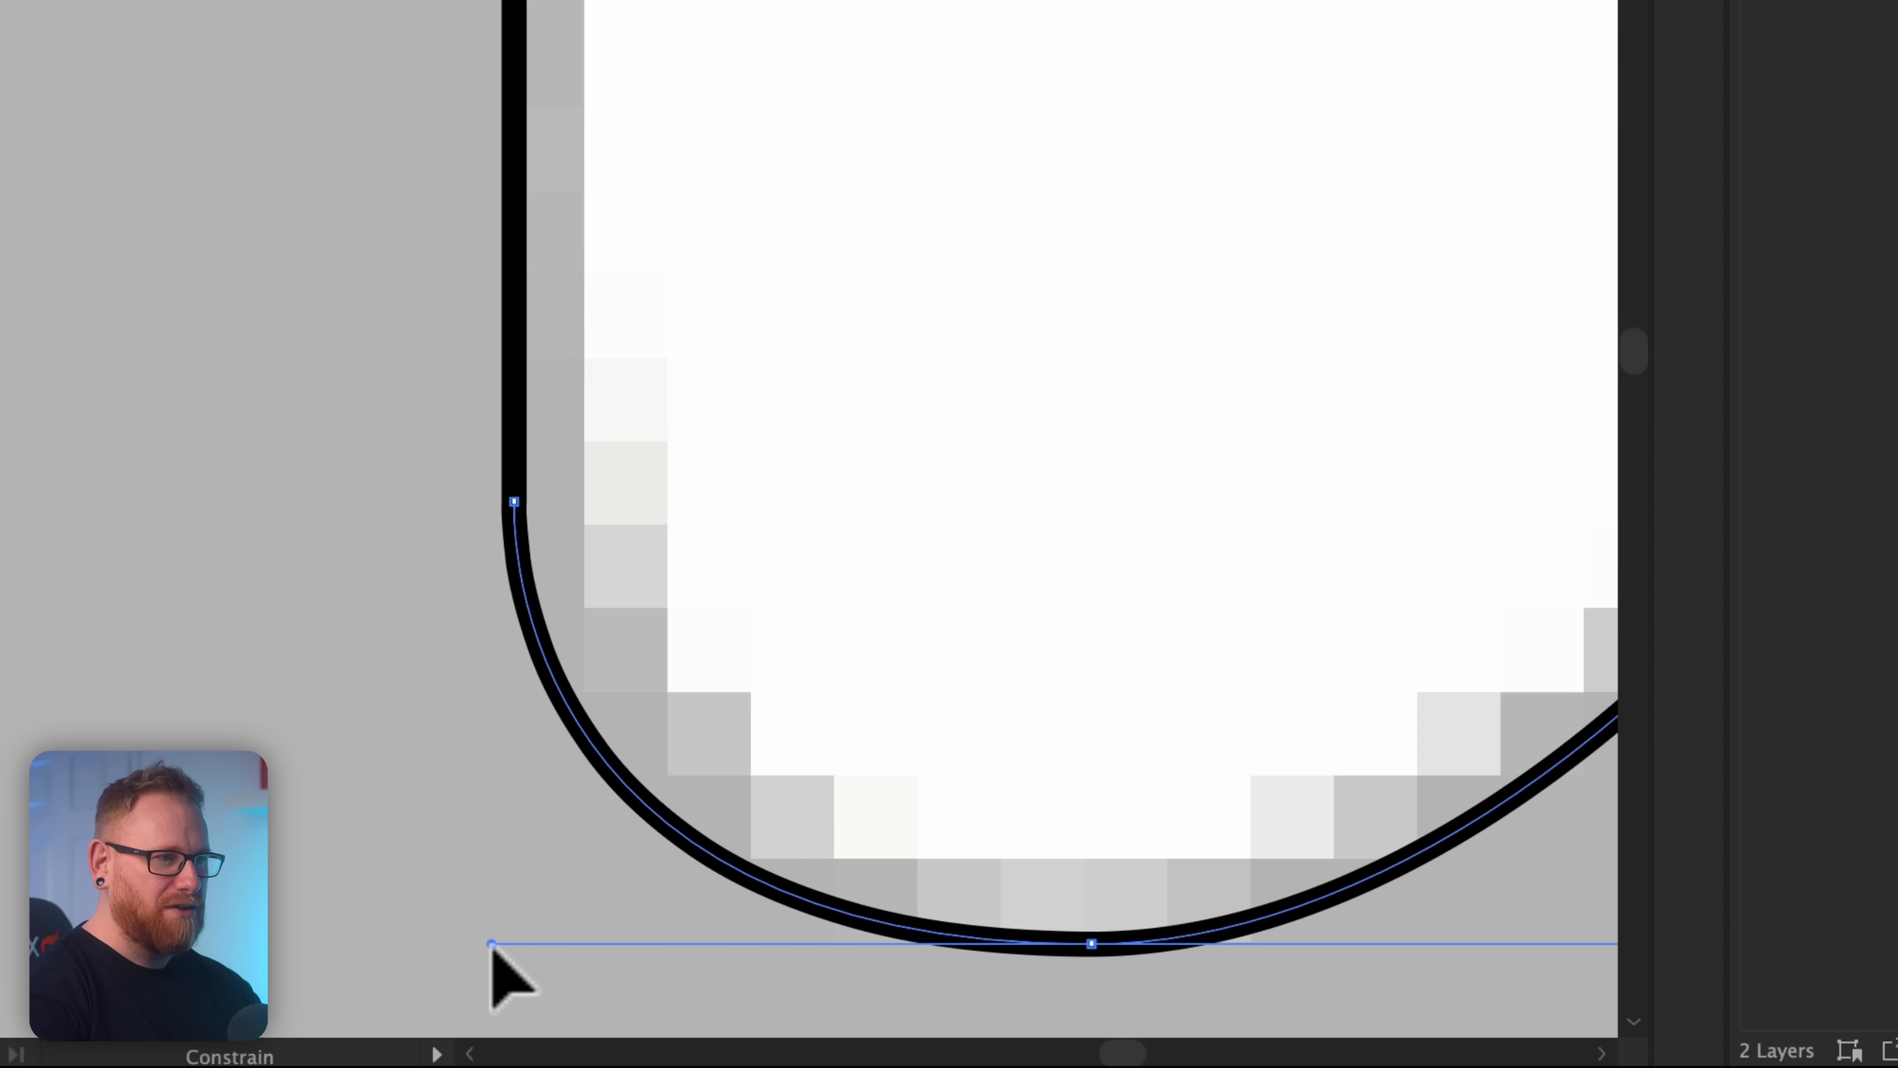
key(z)
click(441, 462)
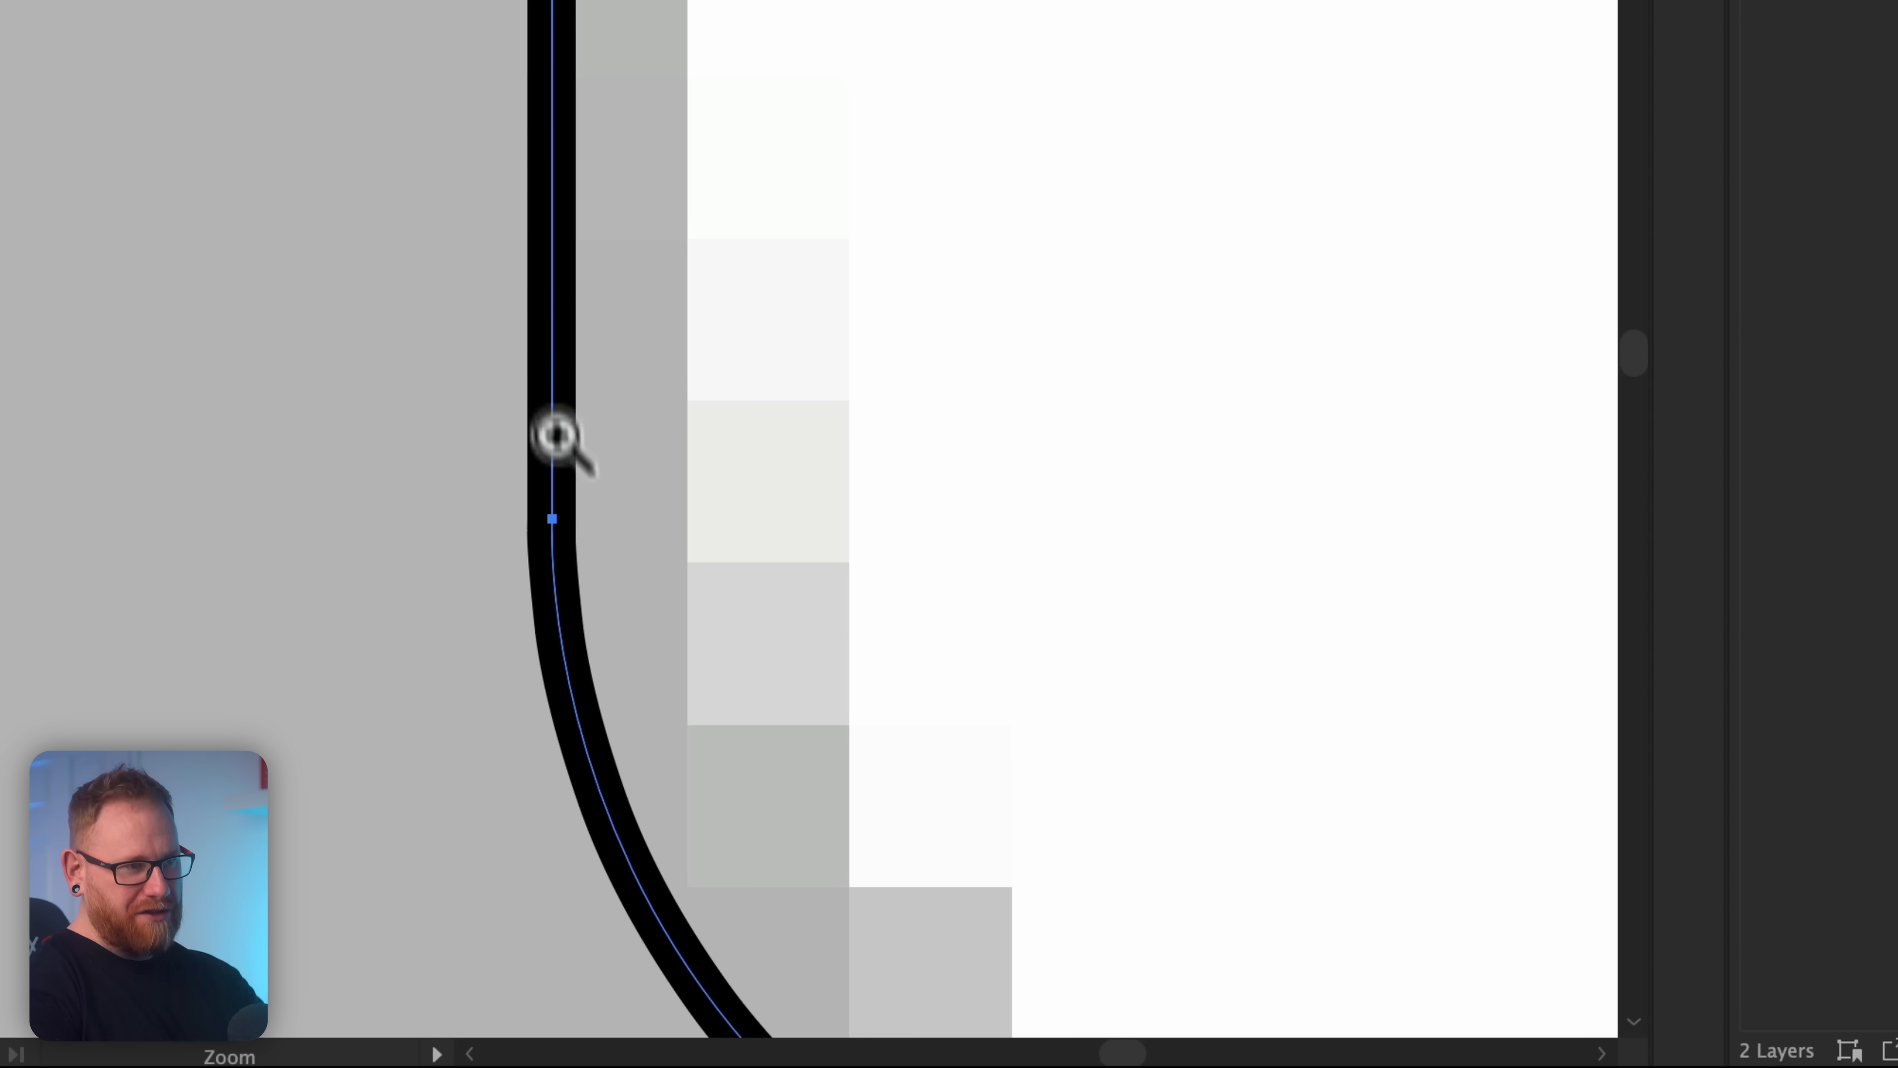
alt+click(807, 705)
Step: Reshape the underside of the tail tip by lengthening the inward handle of its lowest anchor, and deselect the path
drag(807, 704, 1046, 755)
alt+click(374, 382)
drag(856, 512, 915, 871)
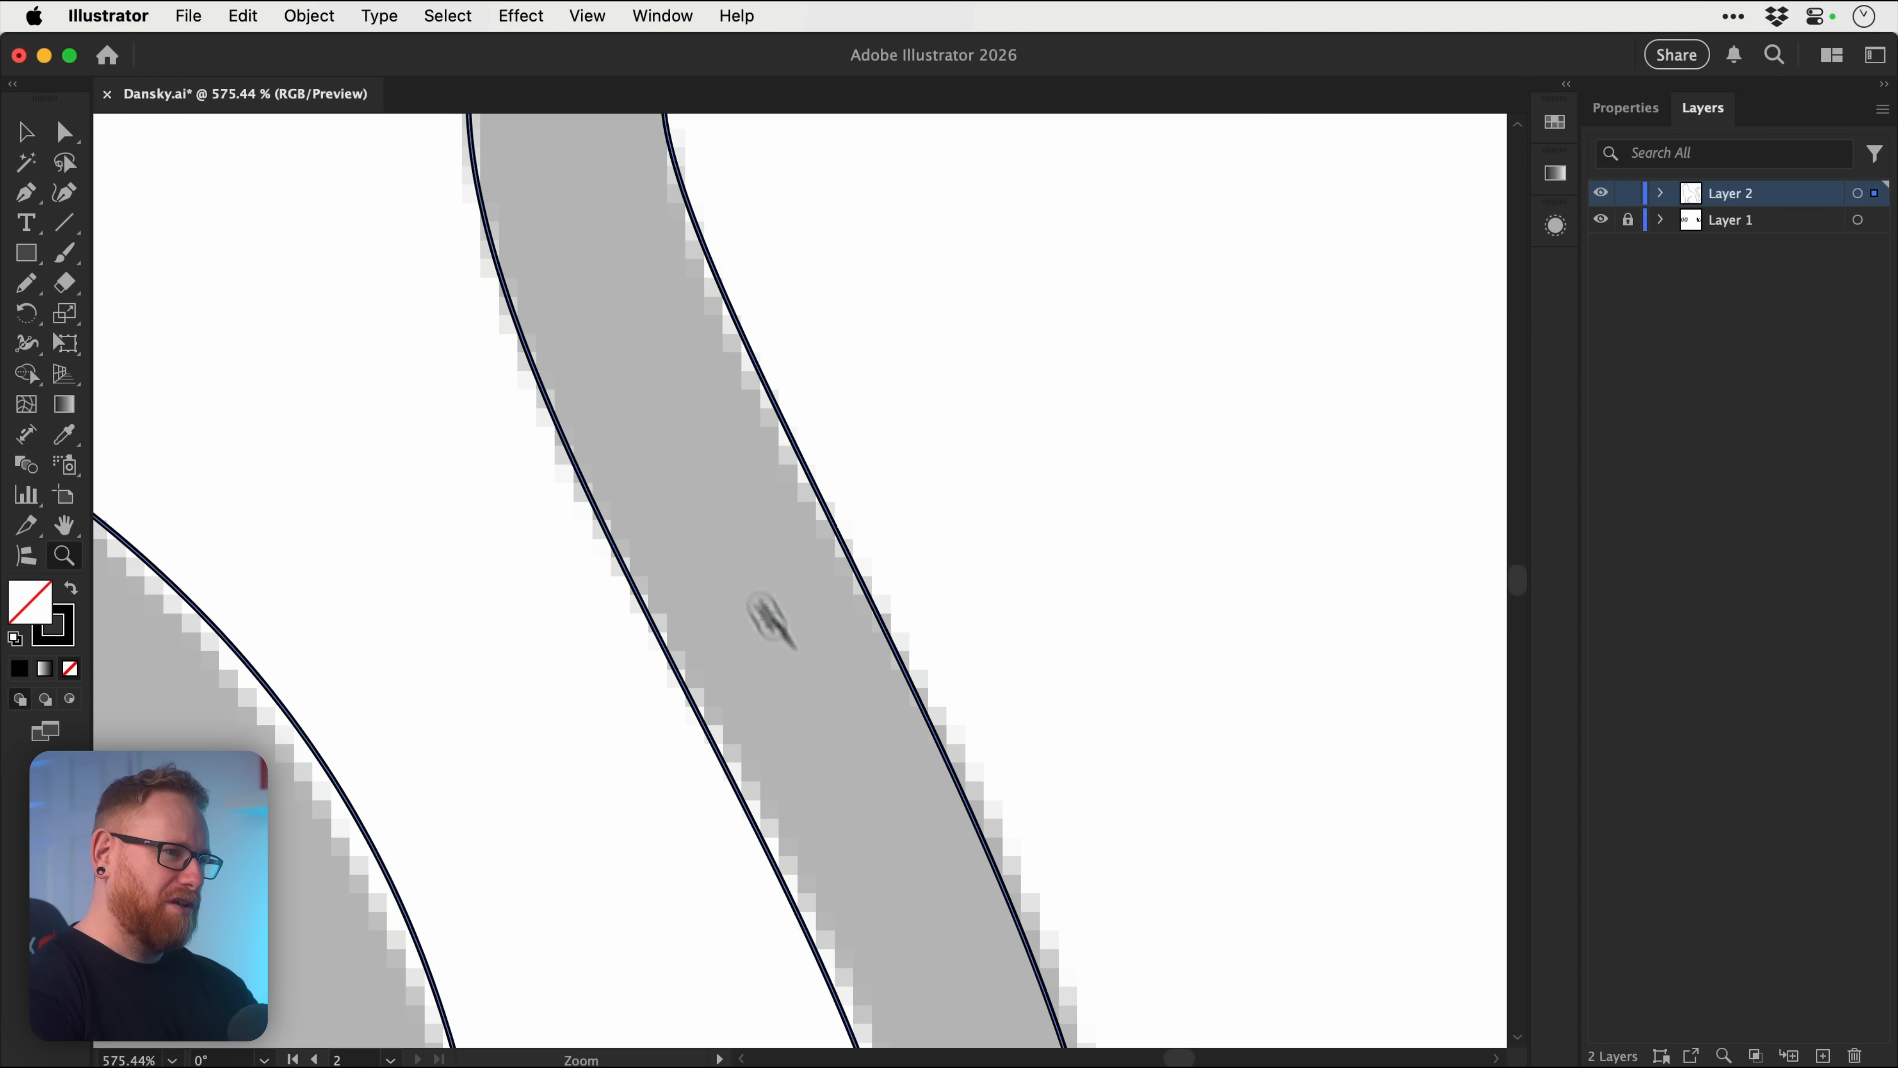
drag(770, 619, 894, 899)
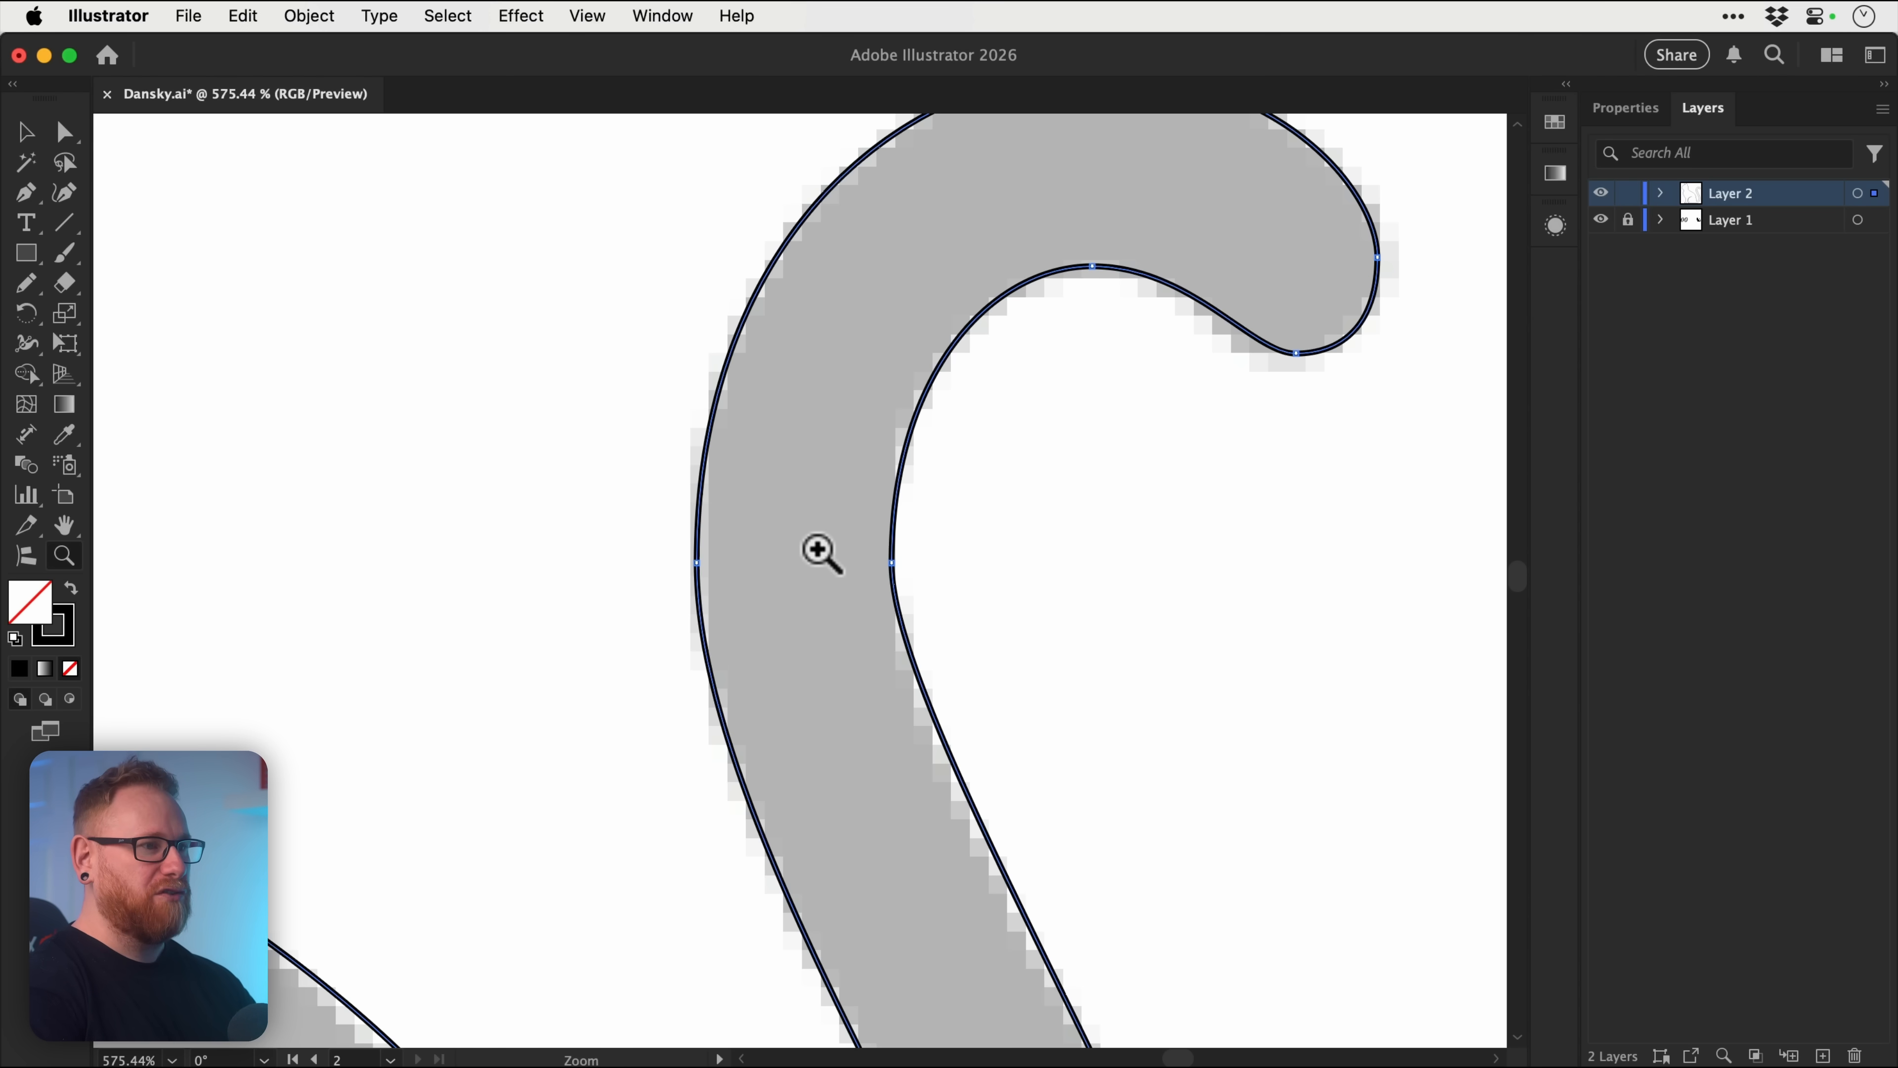
drag(1189, 201, 955, 510)
key(a)
drag(934, 708, 917, 708)
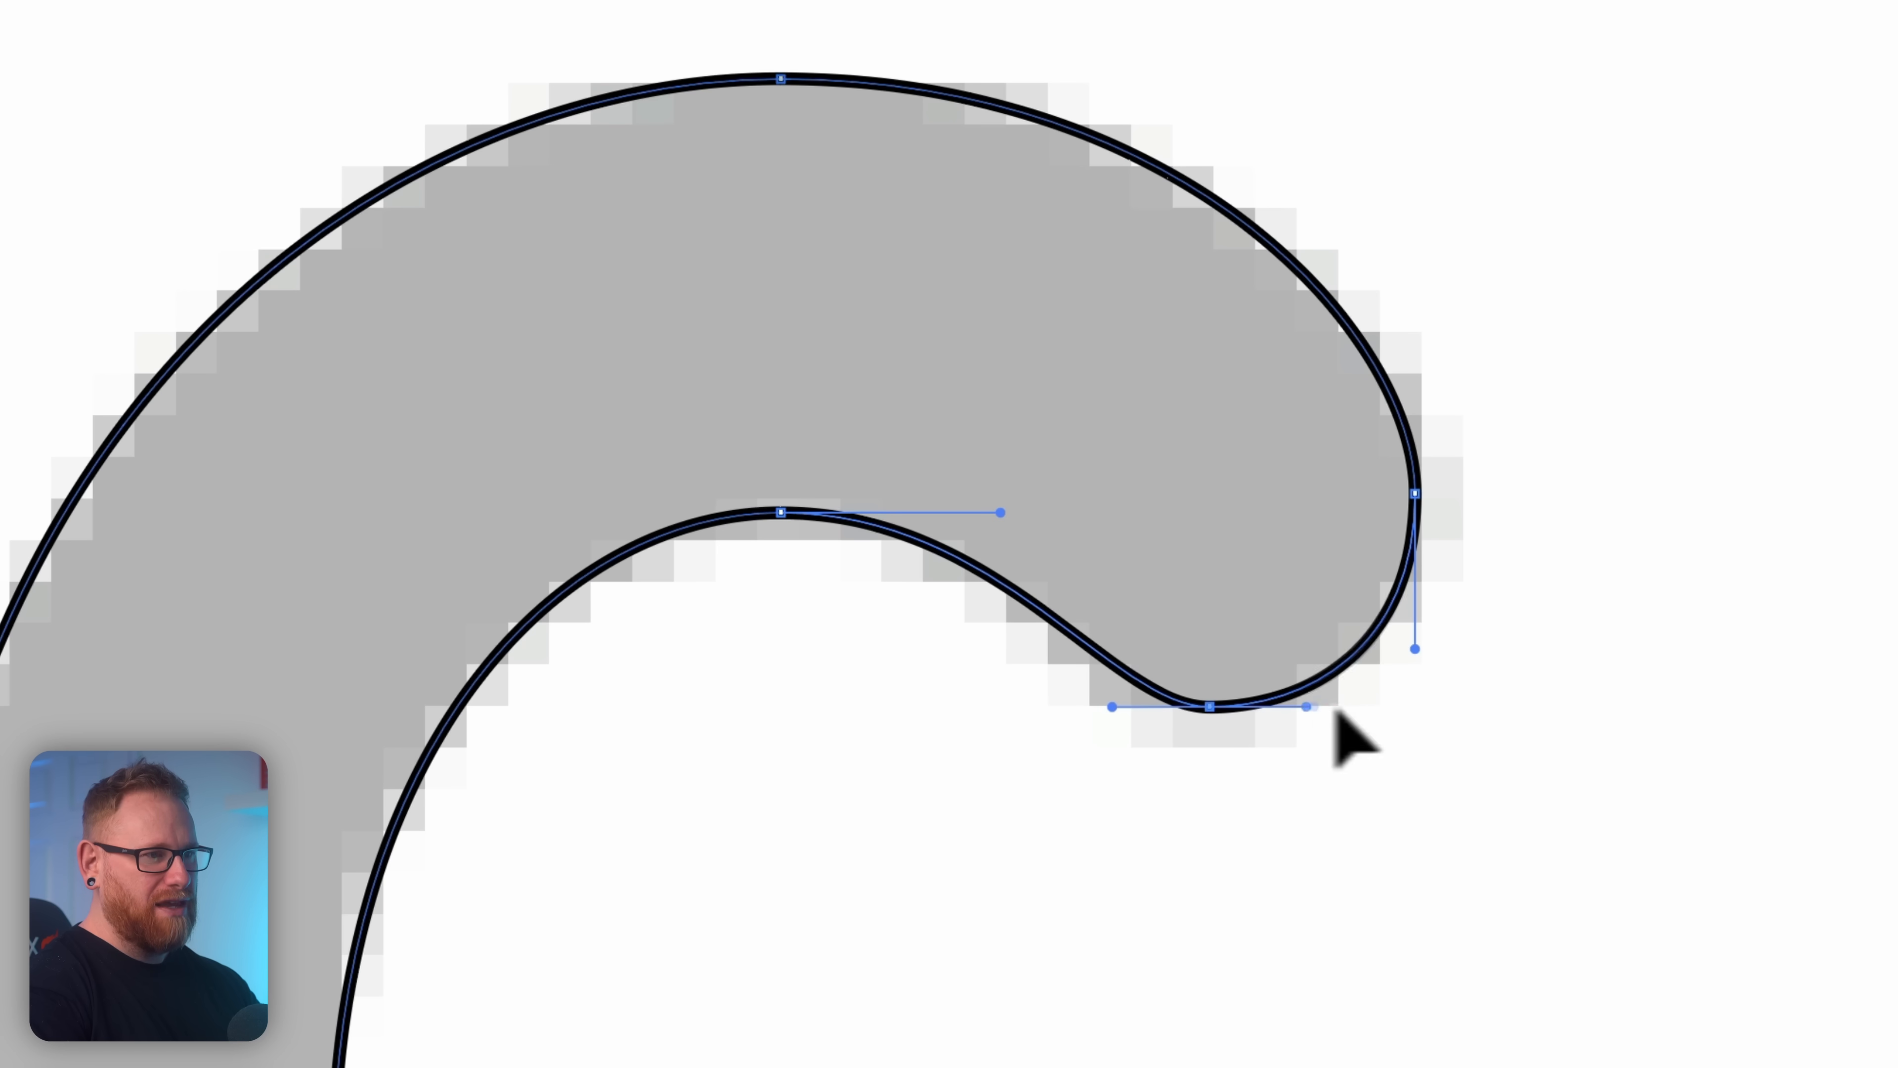
drag(1112, 707, 1005, 703)
click(1002, 703)
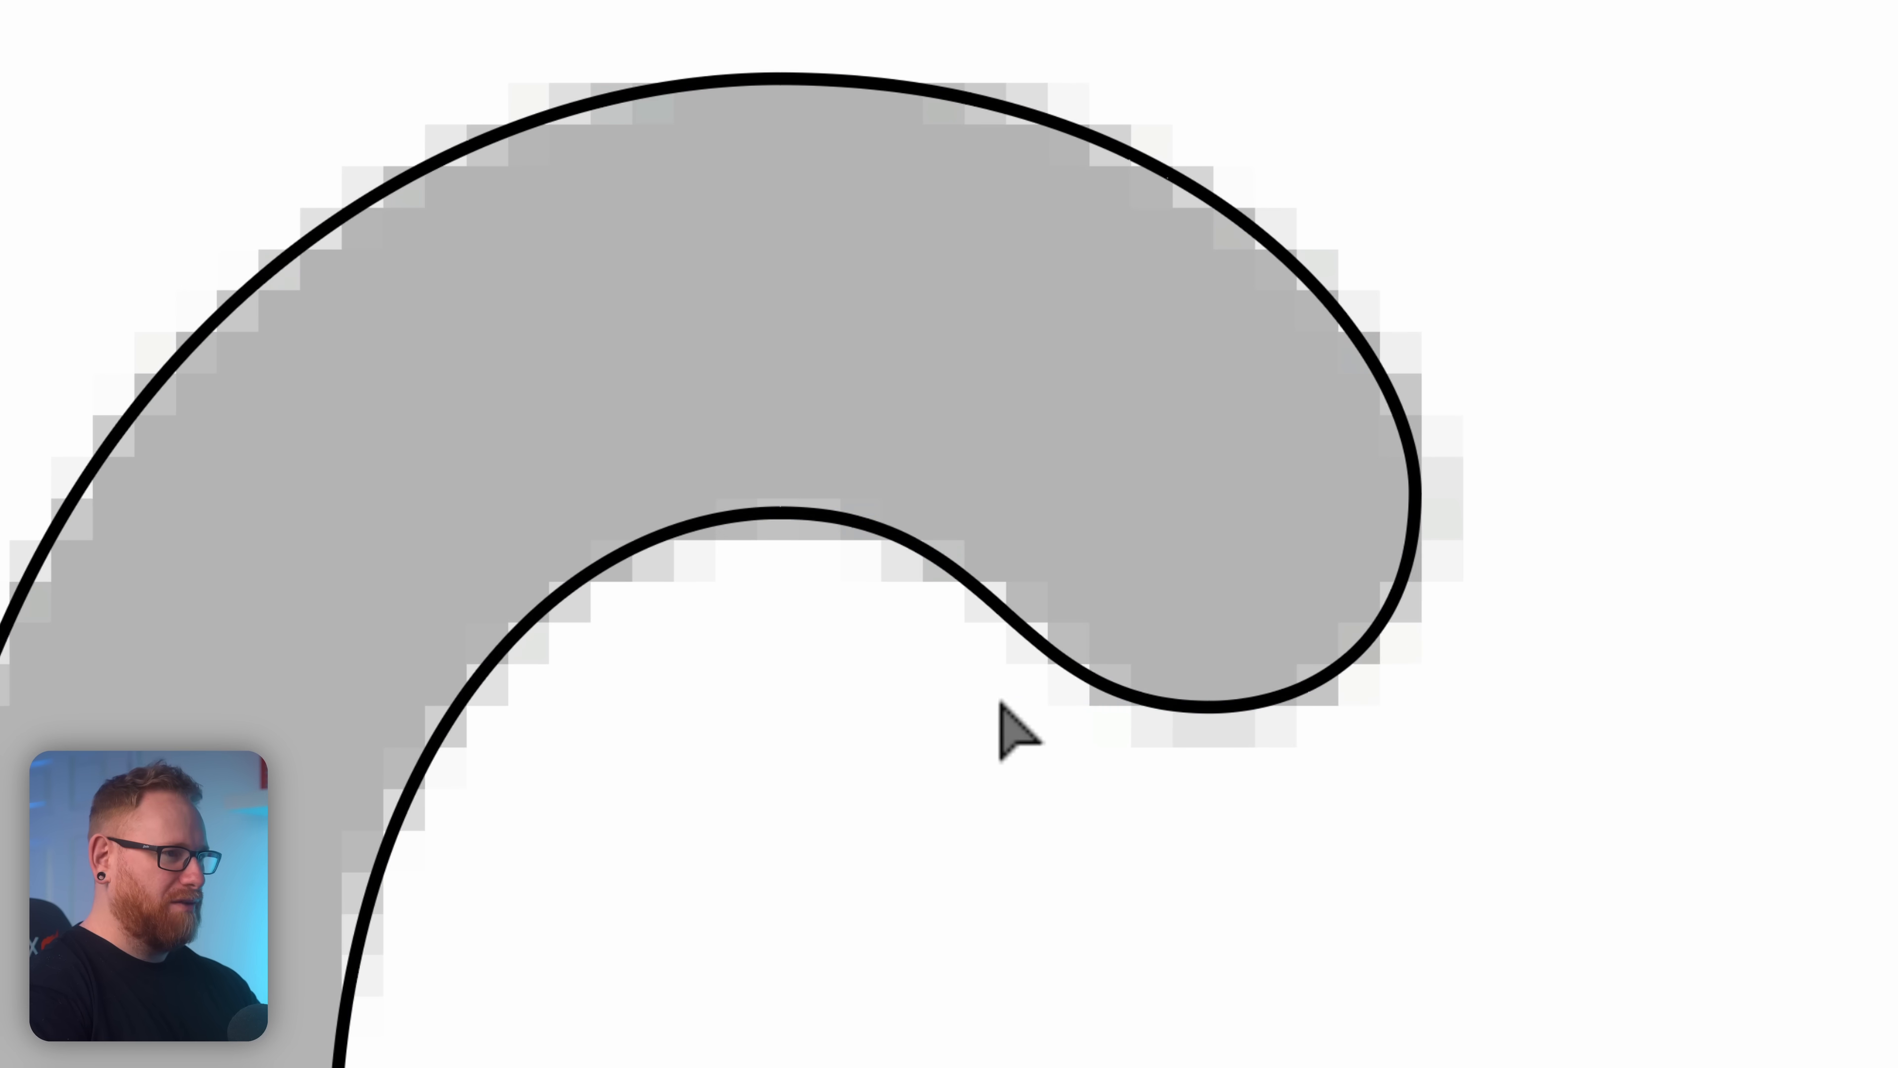
Step: Refine the cat's back curve against the template by shortening the hip handle and slightly raising the anchors at the neck base and hip
drag(1257, 524, 1136, 557)
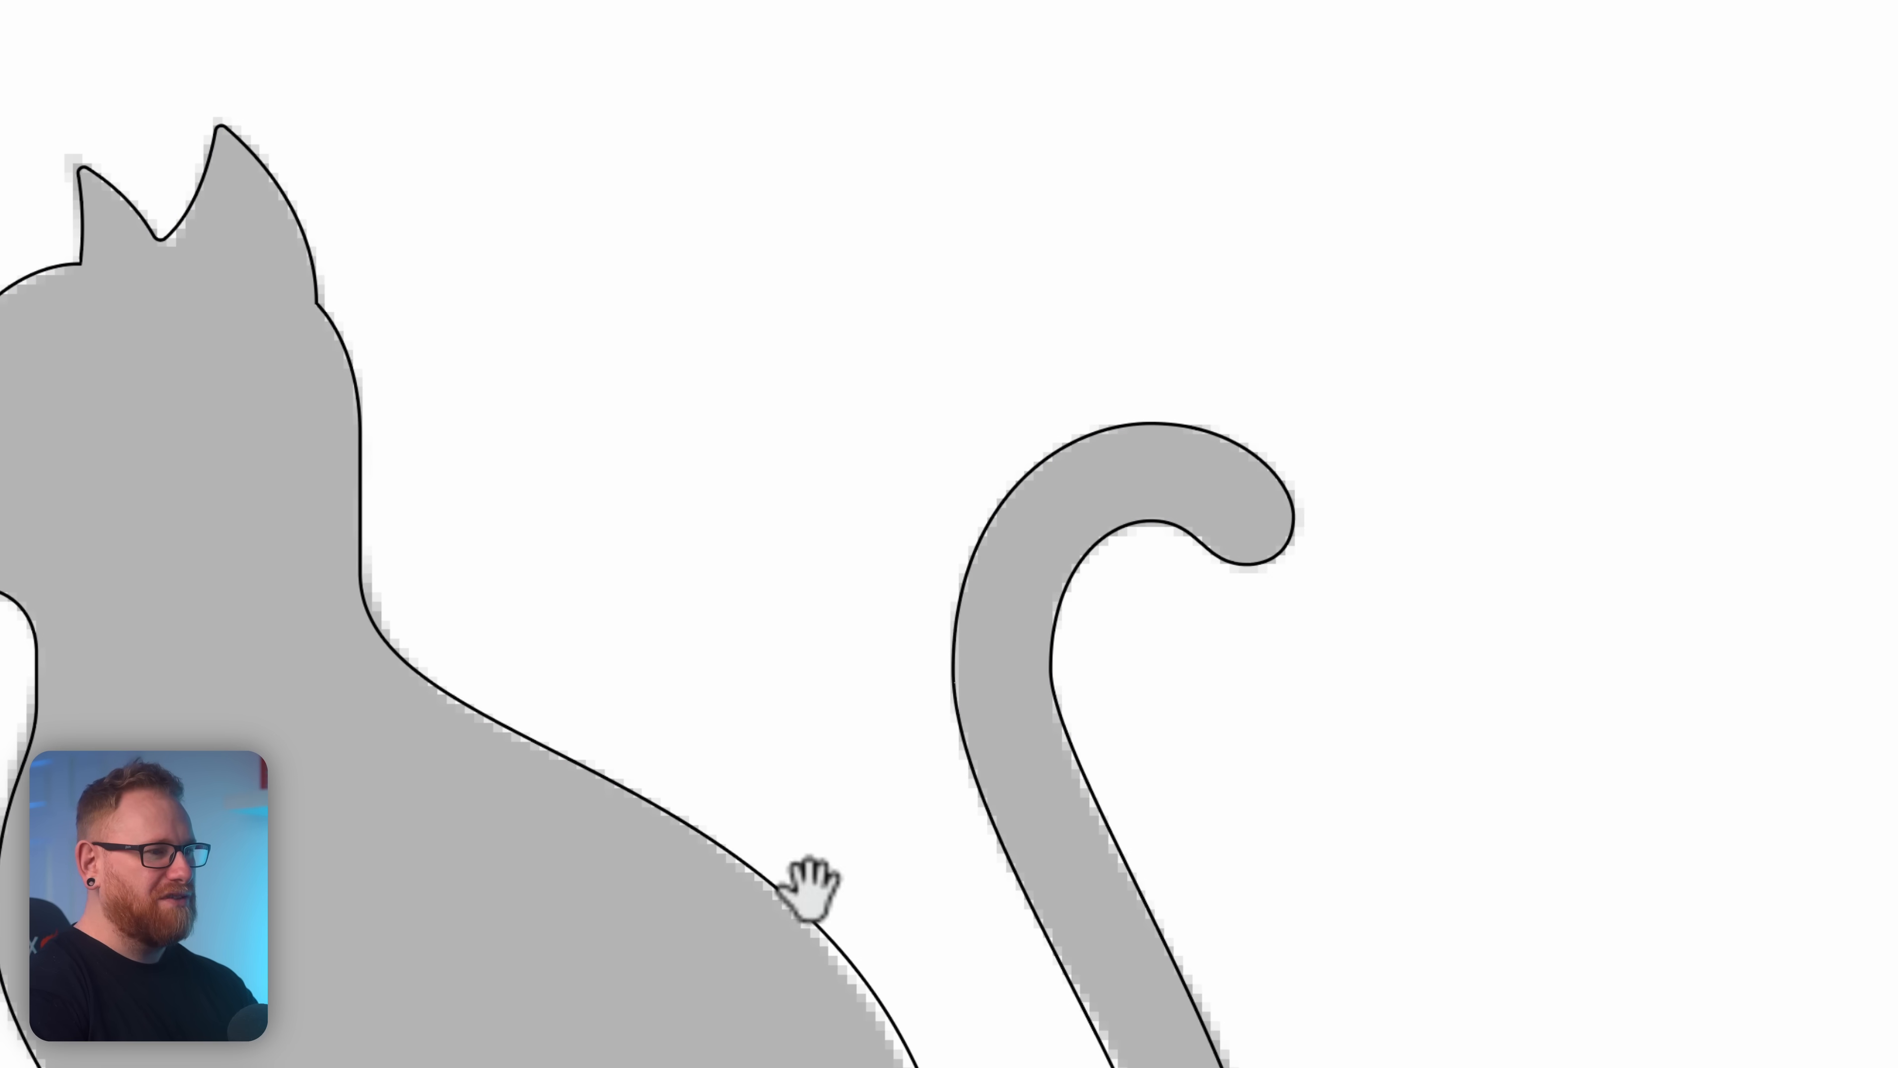
drag(810, 889, 869, 585)
click(987, 776)
drag(798, 523, 799, 592)
drag(392, 416, 392, 398)
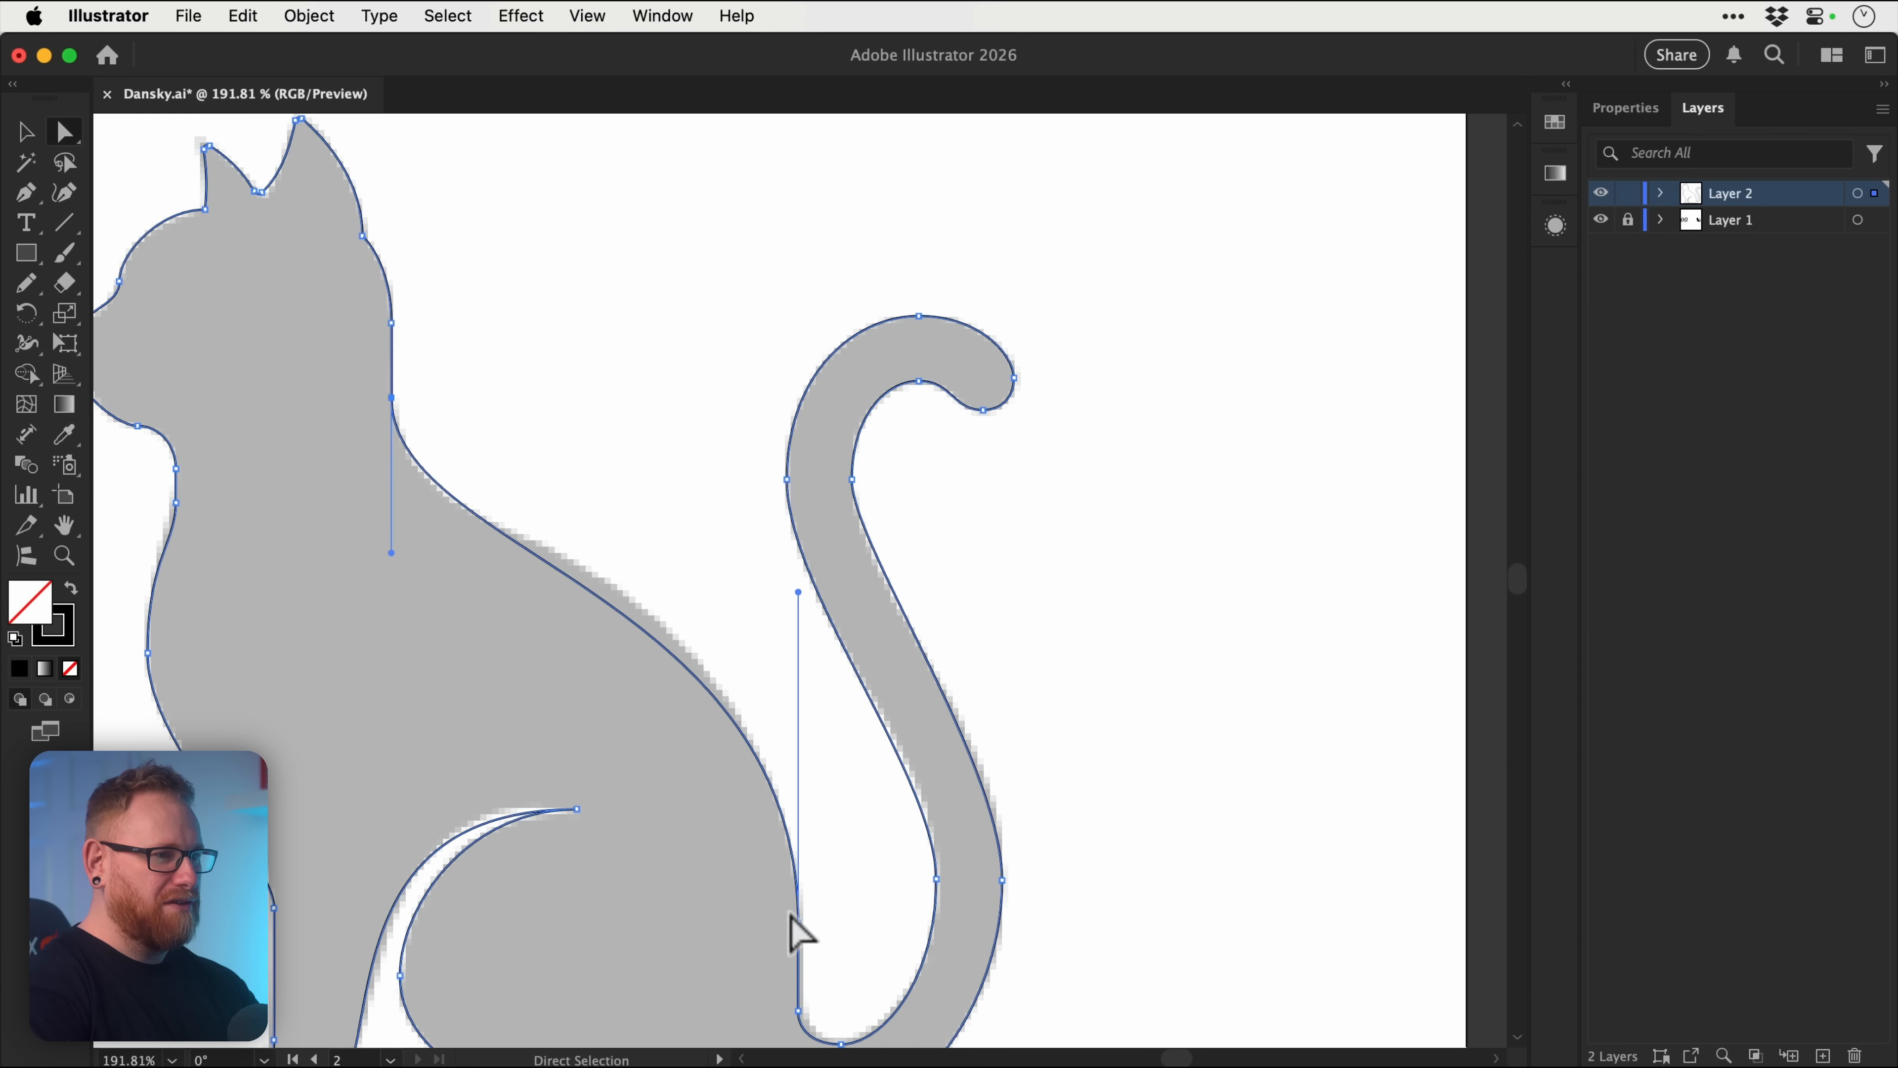
drag(802, 926, 798, 906)
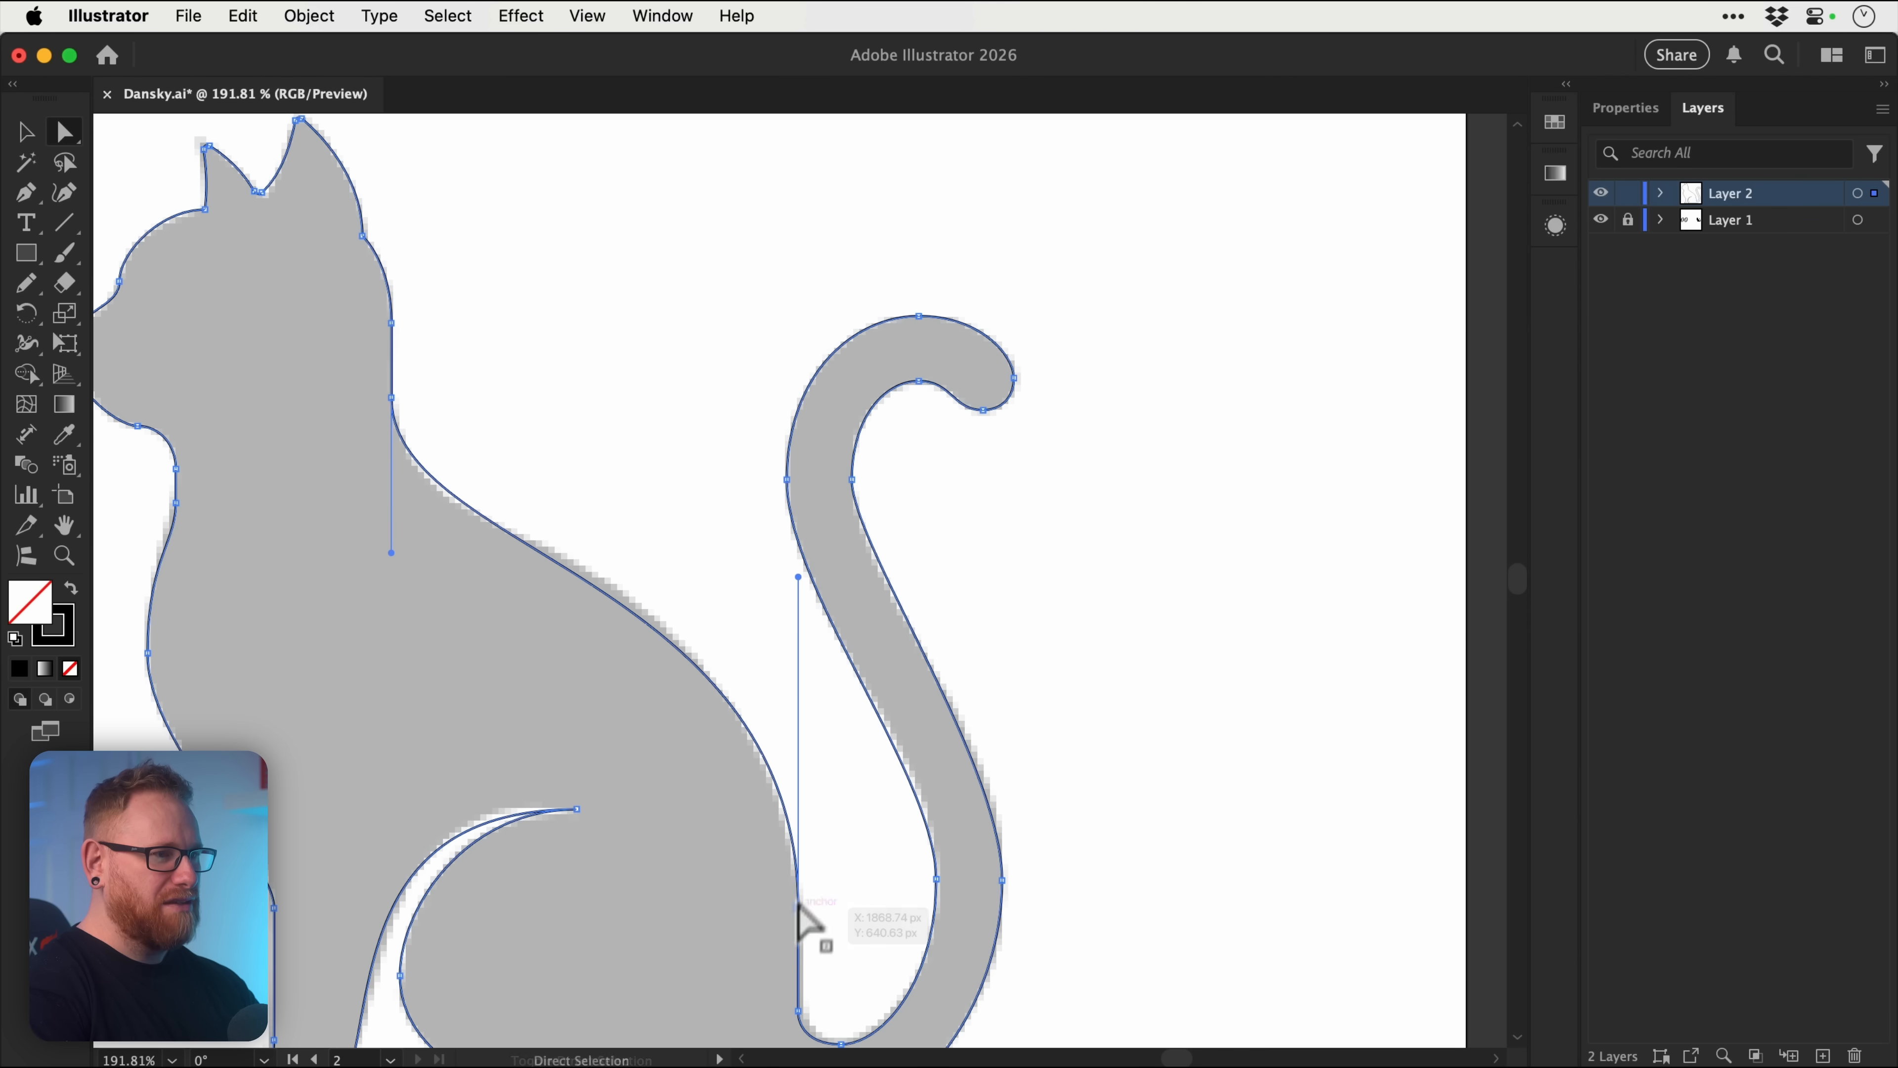
Step: Round the sharp lower front corner of the rear paw to a radius of about 2.83 px, and deselect the path
drag(1330, 300, 1538, 301)
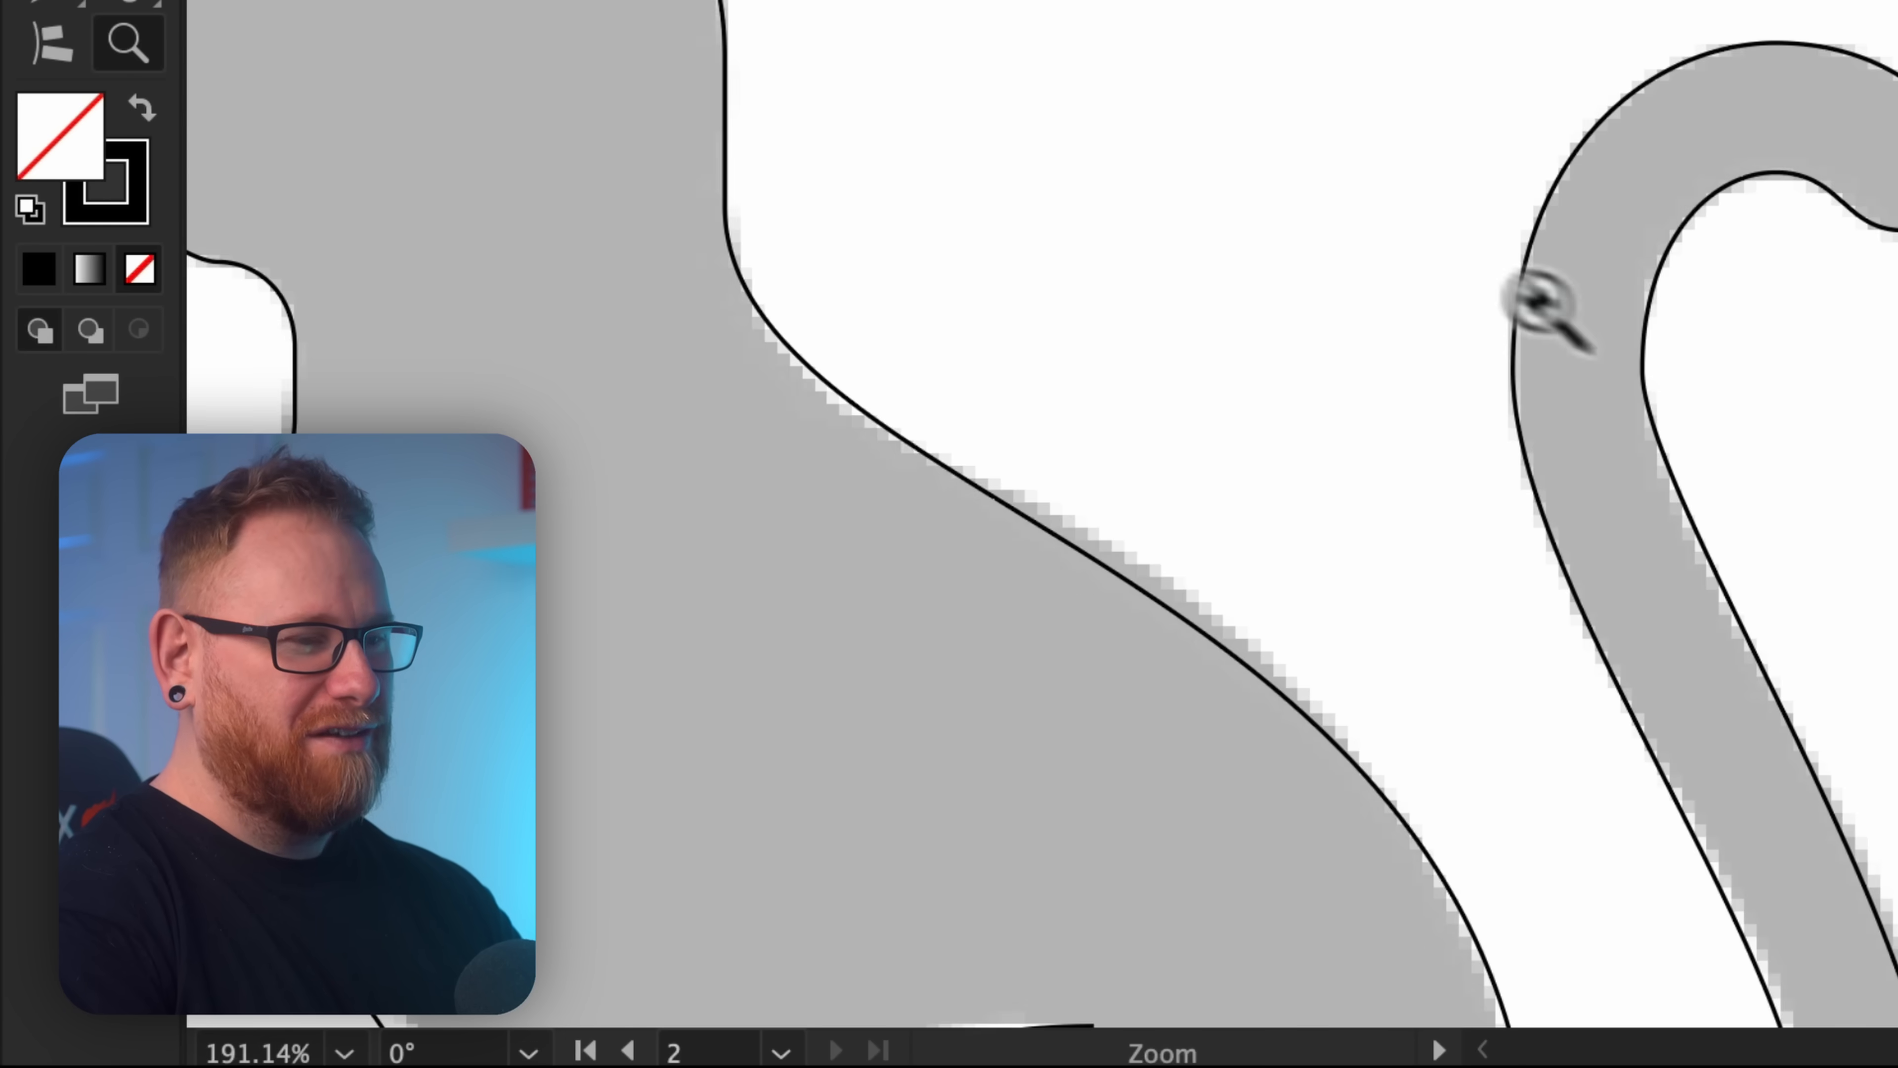
drag(1515, 670, 1659, 56)
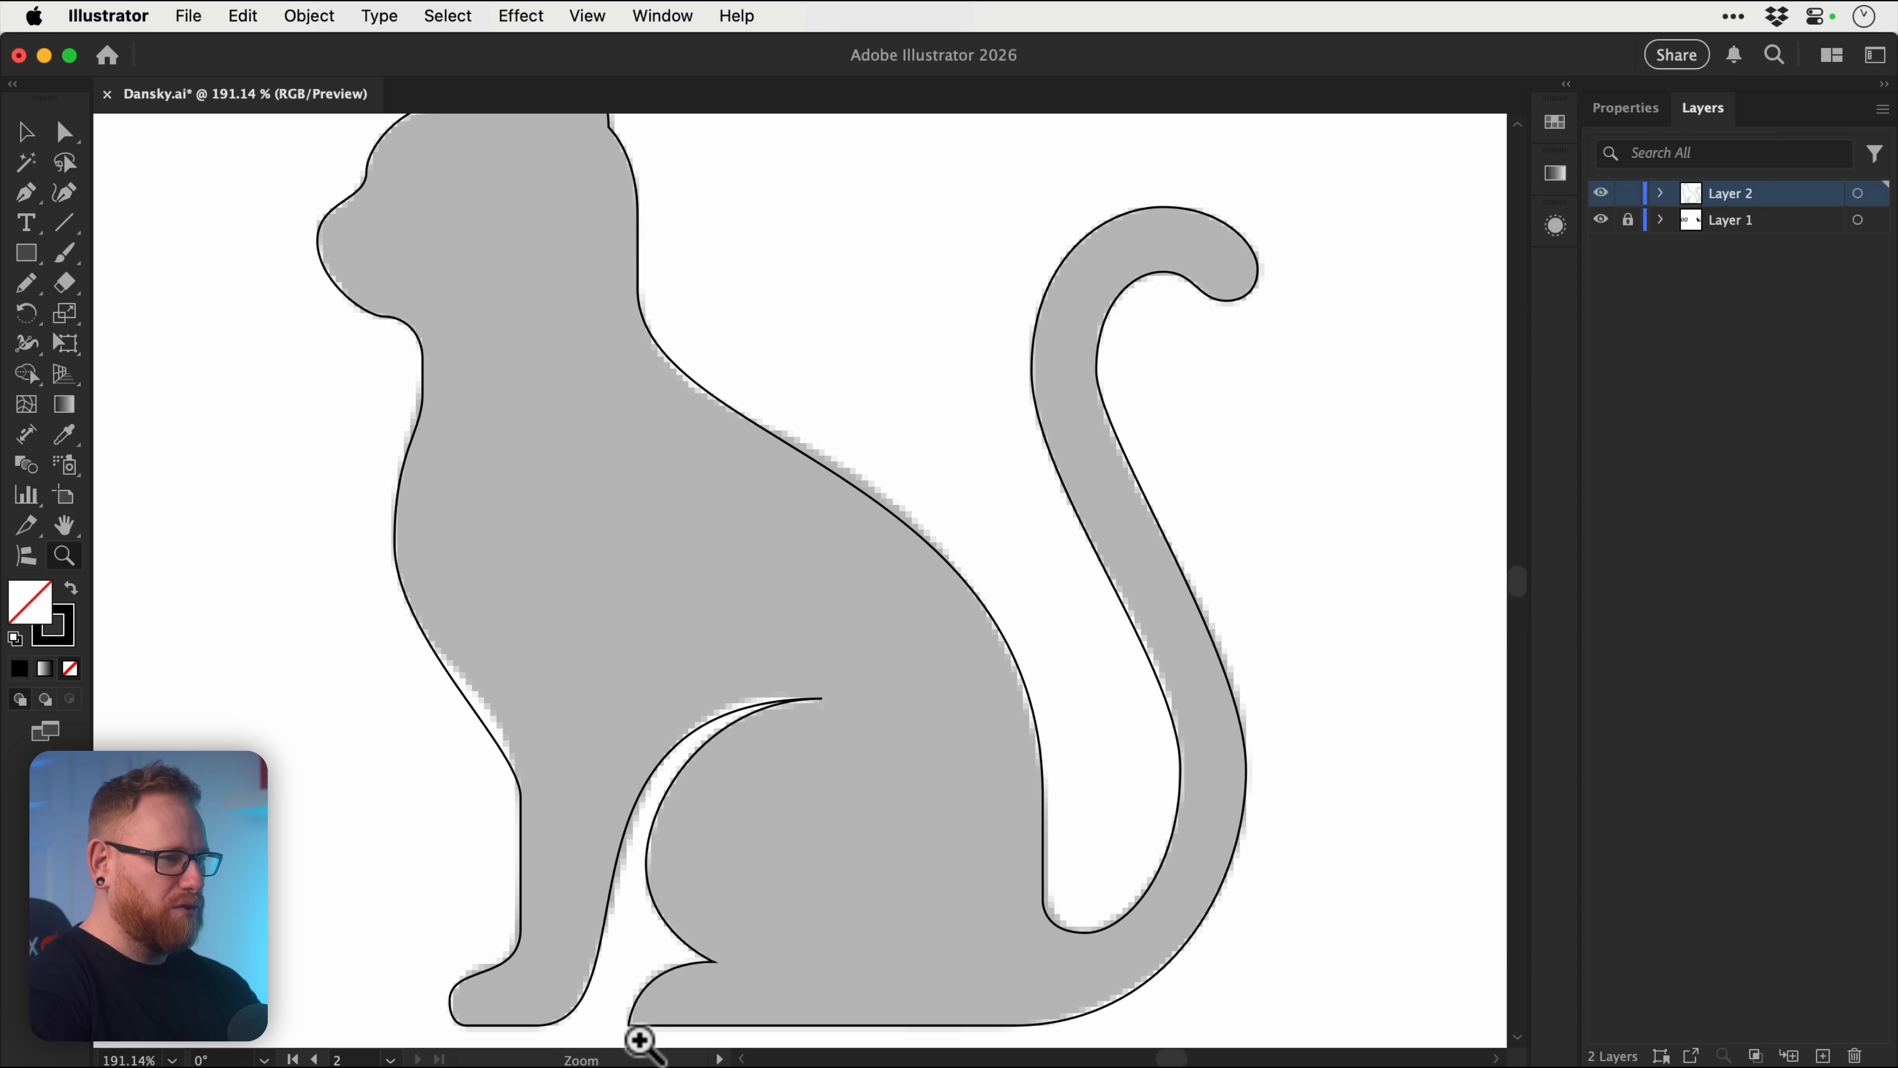
drag(643, 1039, 964, 1033)
key(v)
drag(703, 1035, 748, 786)
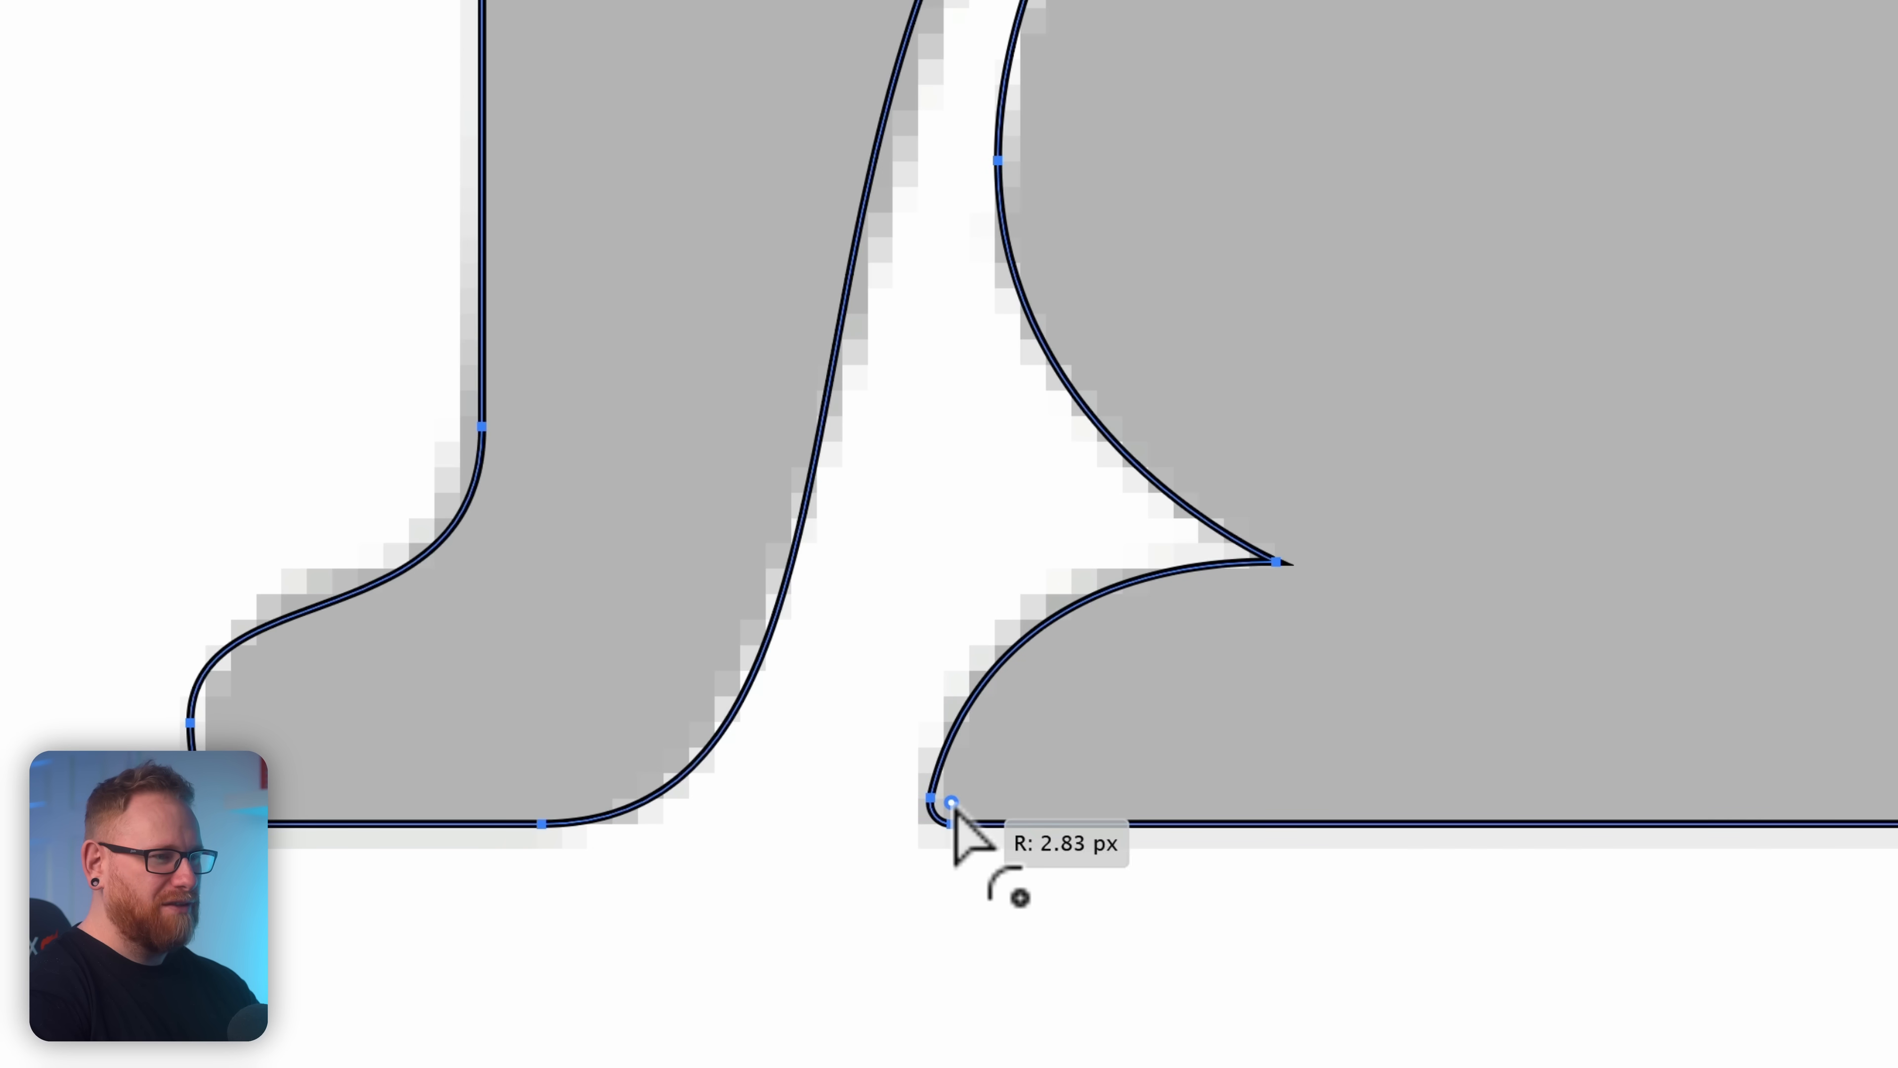
drag(956, 808, 957, 811)
click(1025, 926)
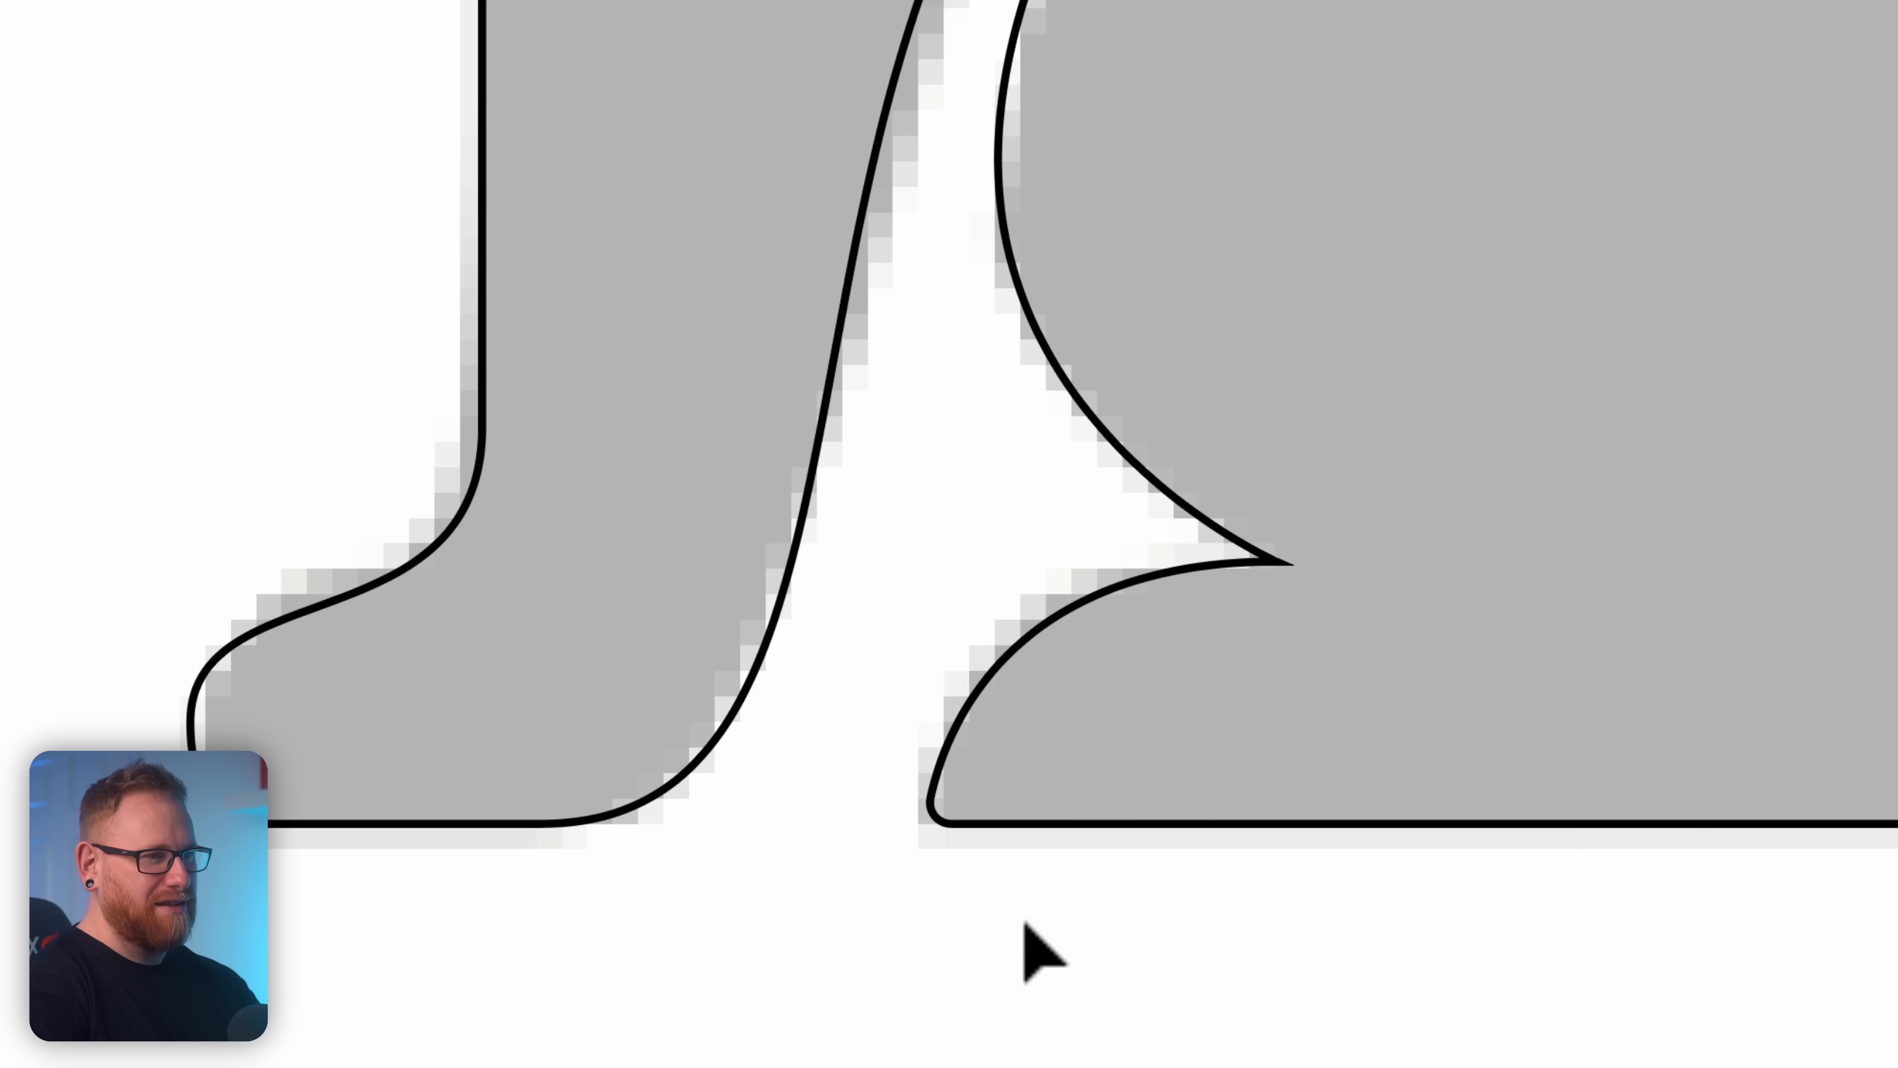
Step: Fit the artboard in view, swap the cat path's stroke and fill back to solid black, and deselect it
key(ctrl+0)
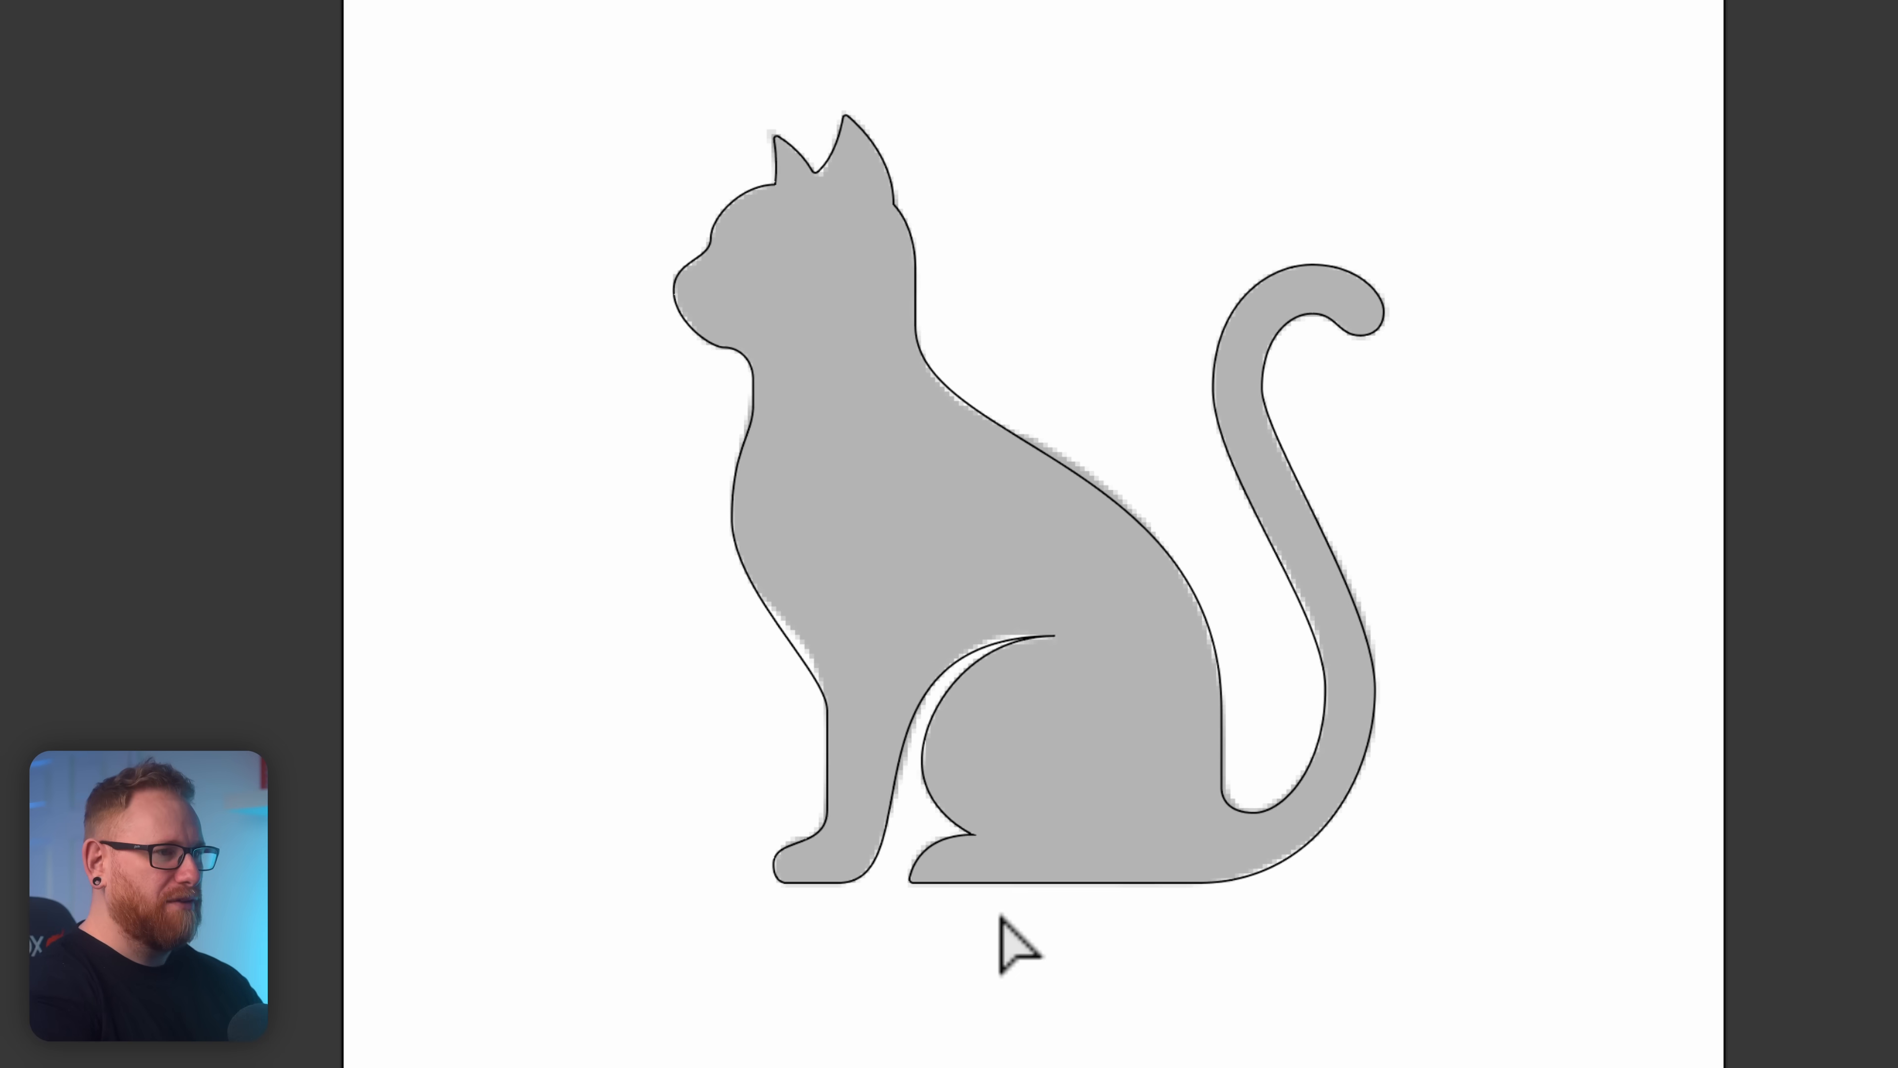
click(831, 596)
key(shift+x)
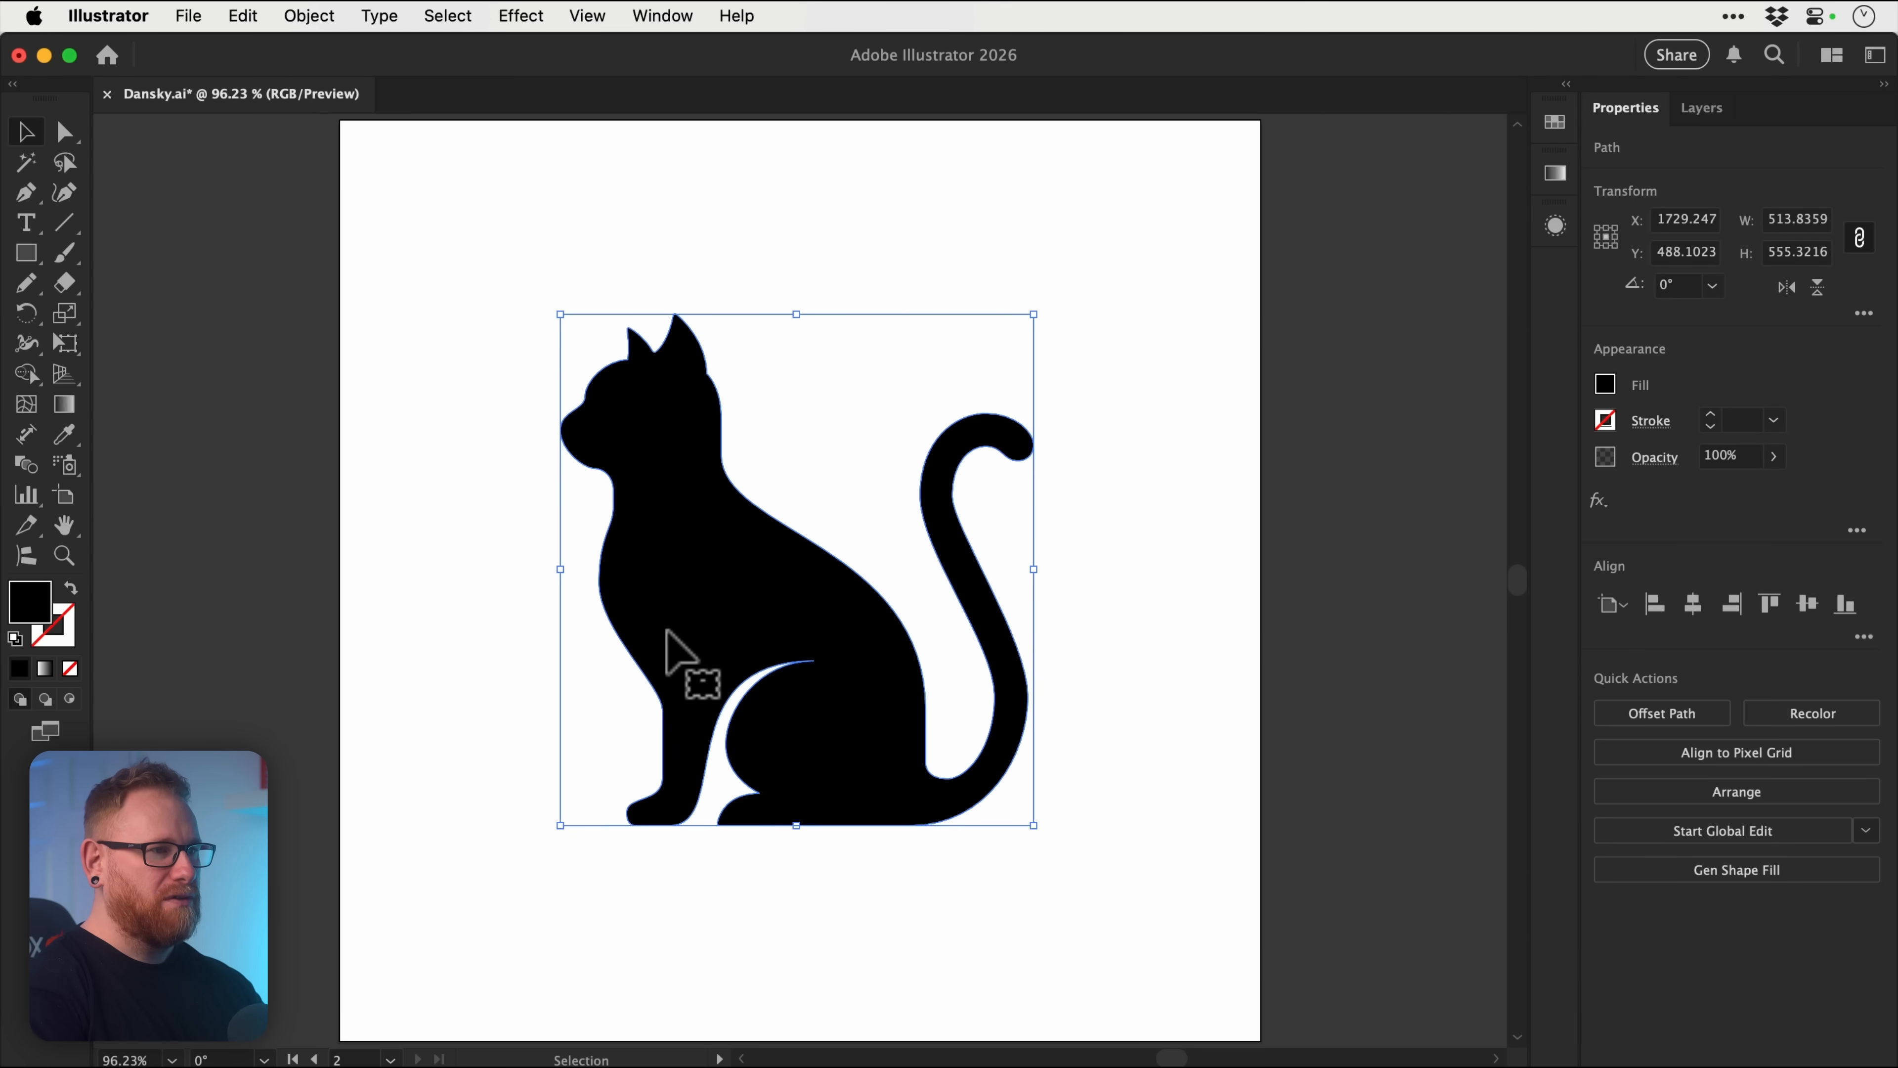
click(1173, 476)
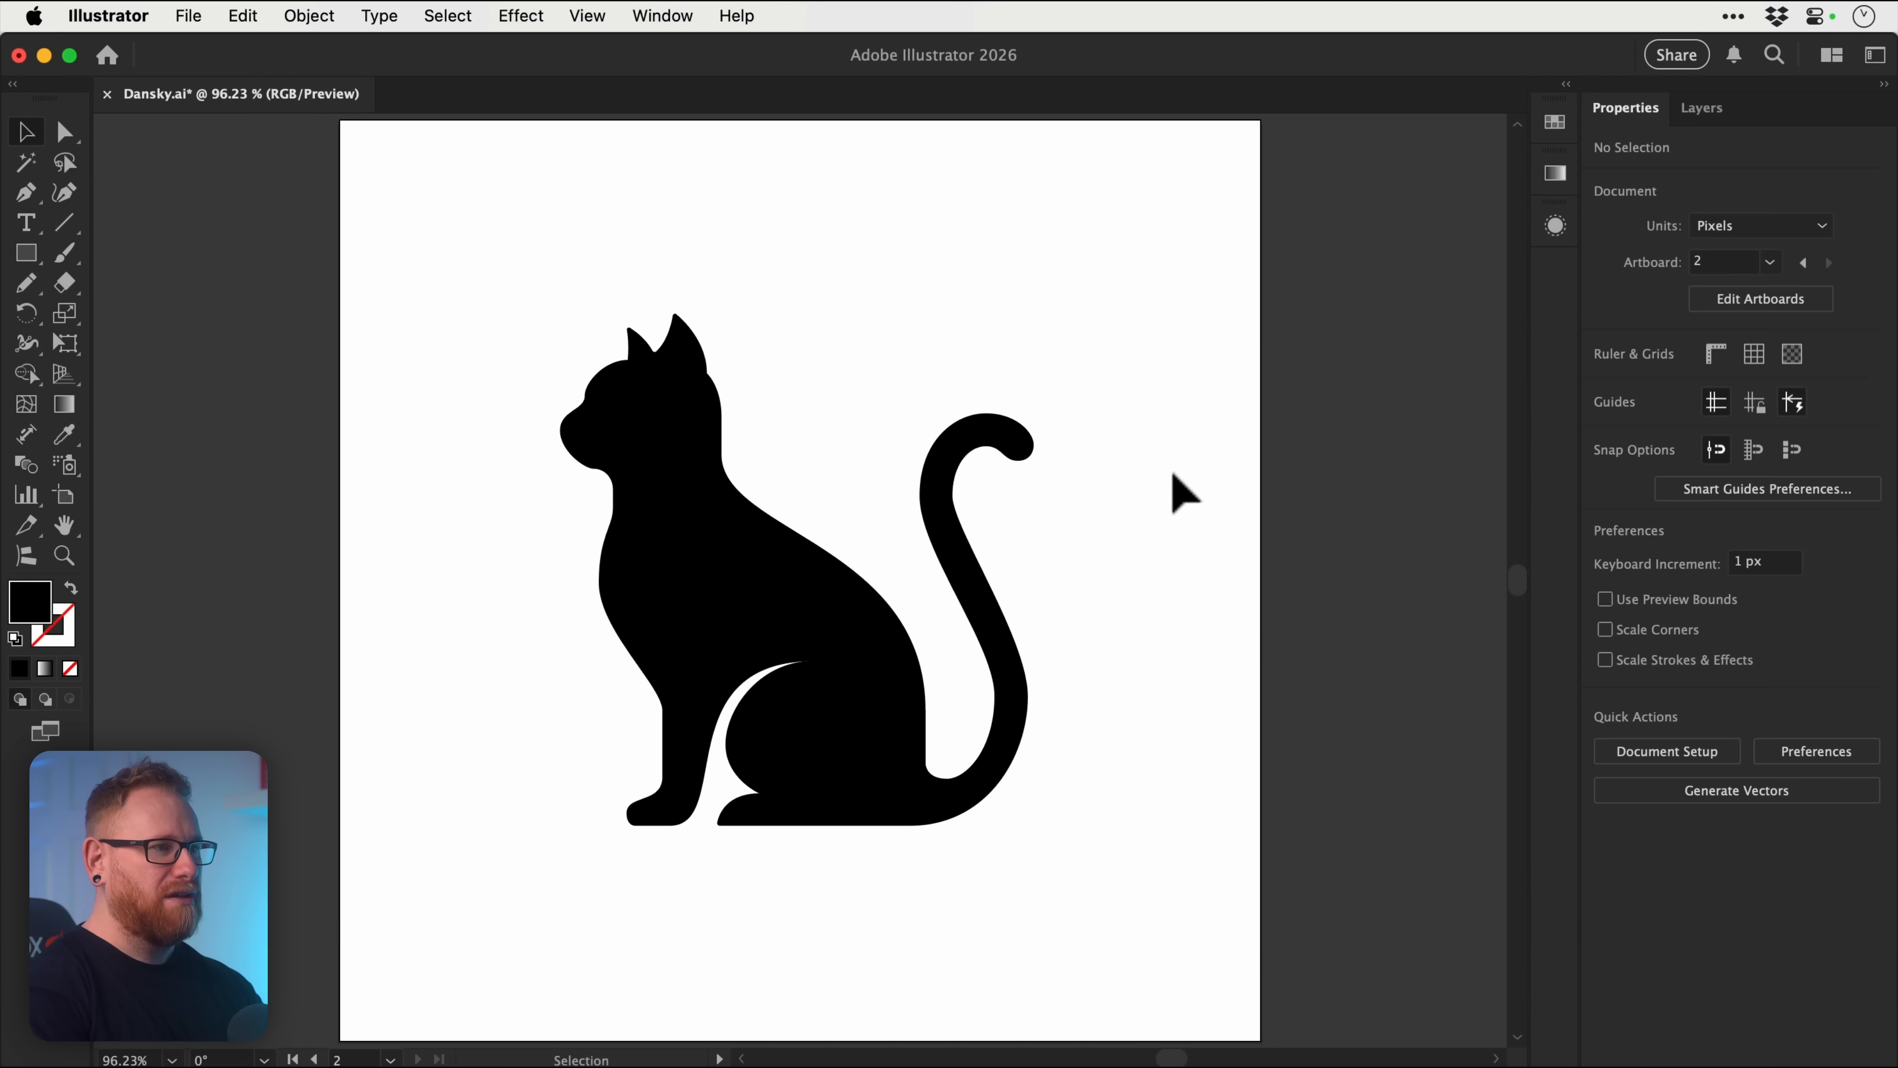